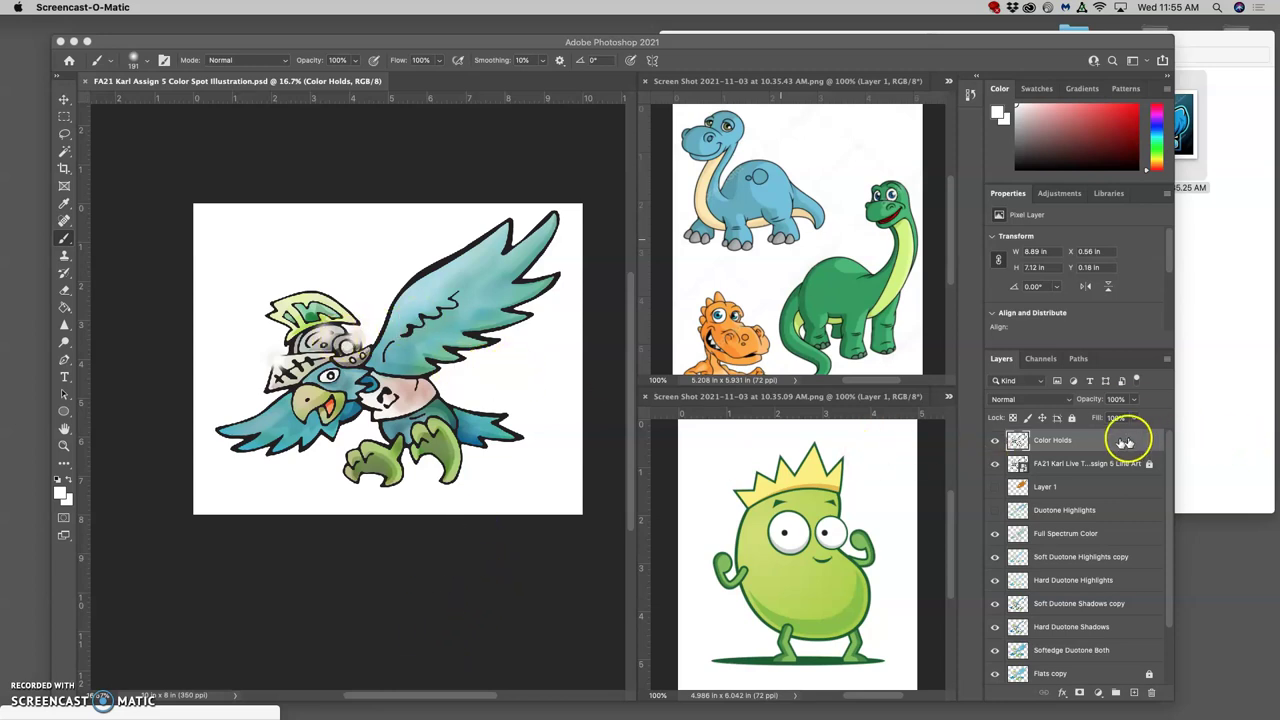
# Toggle the Color Holds layer's visibility to compare the outlines, leaving the layer hidden.
pyautogui.click(996, 443)
pyautogui.click(996, 443)
pyautogui.click(996, 443)
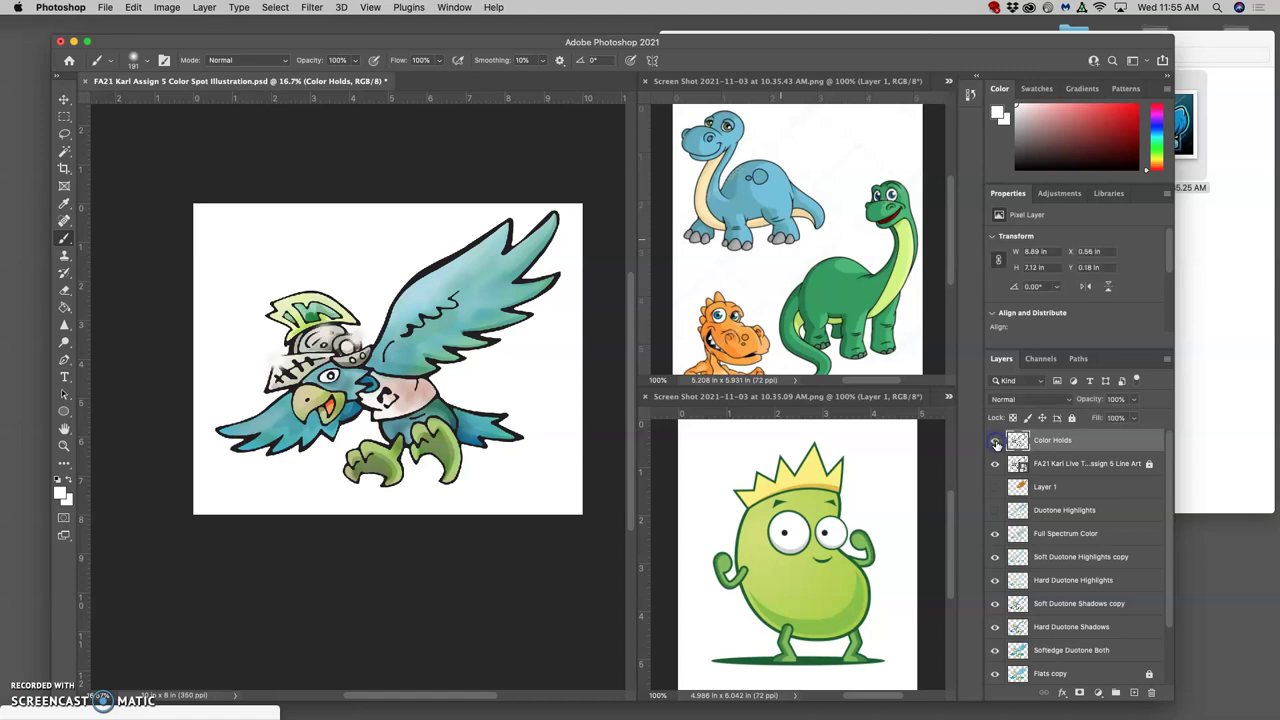
pyautogui.click(996, 443)
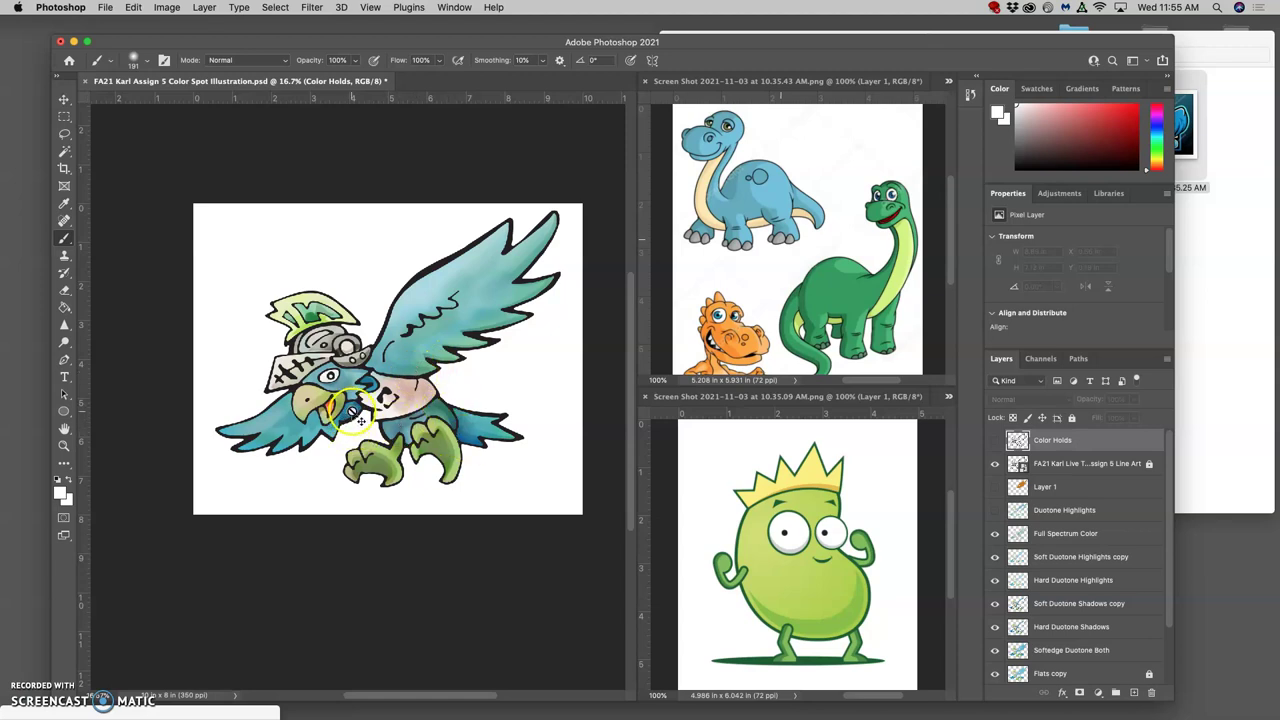
# Examine the black outlines around the bird's face, wing, feet and helmet up close.
pyautogui.scroll(5, 355, 415)
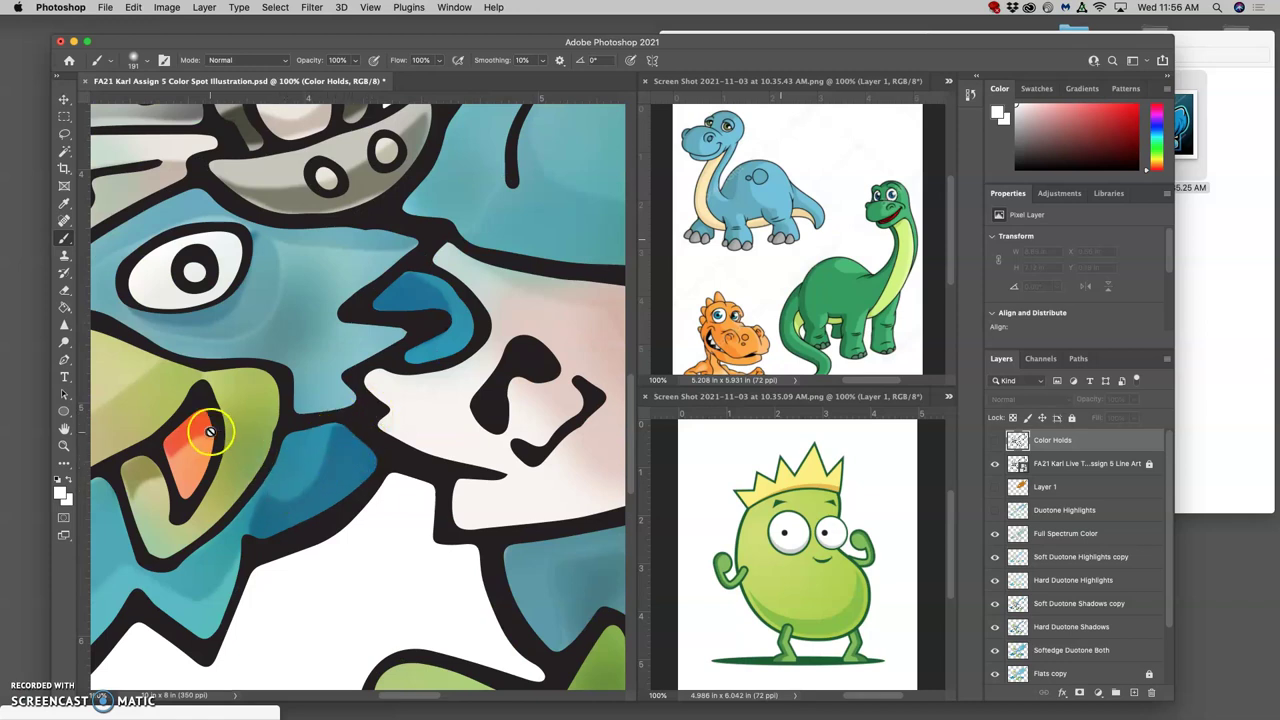
pyautogui.scroll(-3, 240, 435)
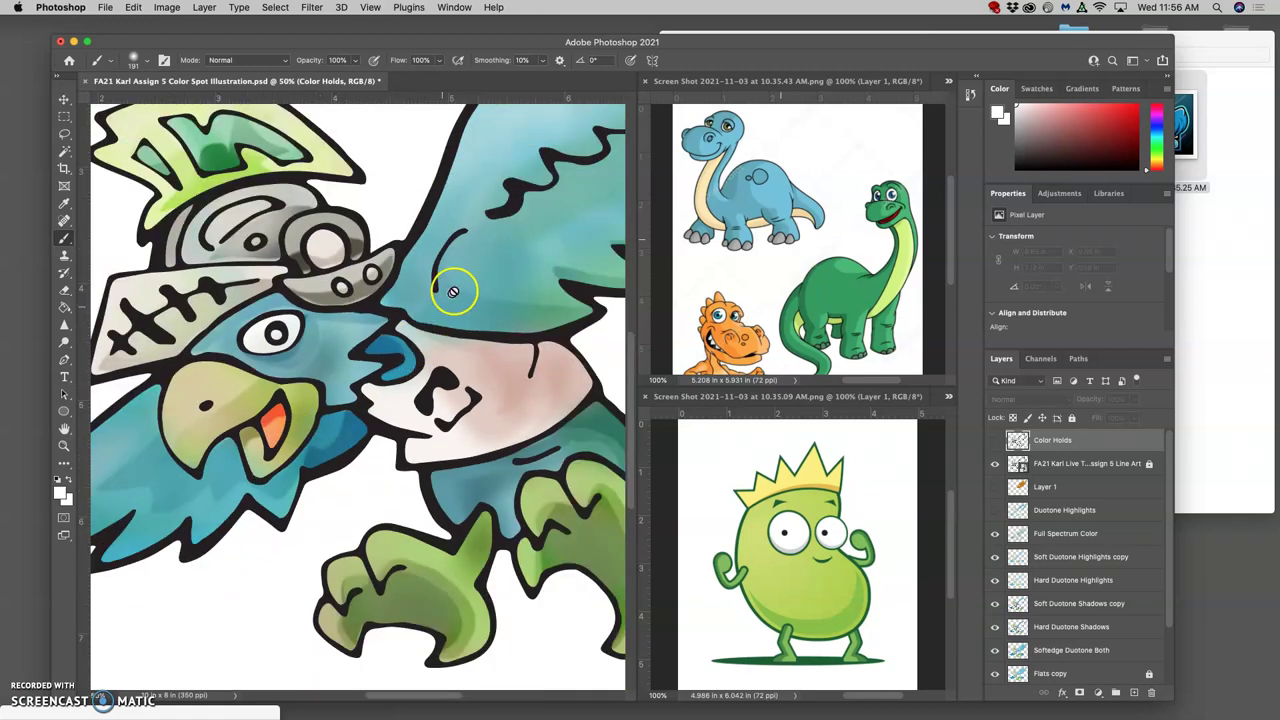
pyautogui.scroll(5, 510, 294)
pyautogui.hscroll(2, 510, 294)
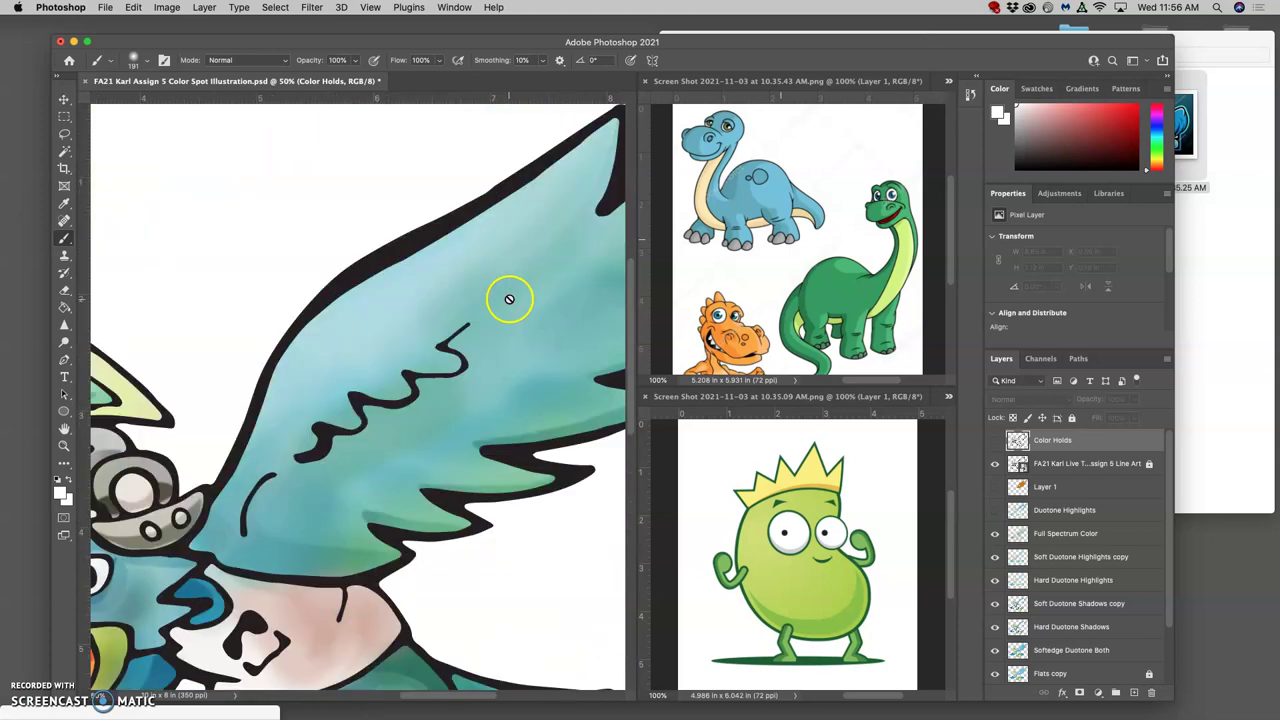
pyautogui.scroll(-5, 505, 305)
pyautogui.hscroll(-1, 487, 317)
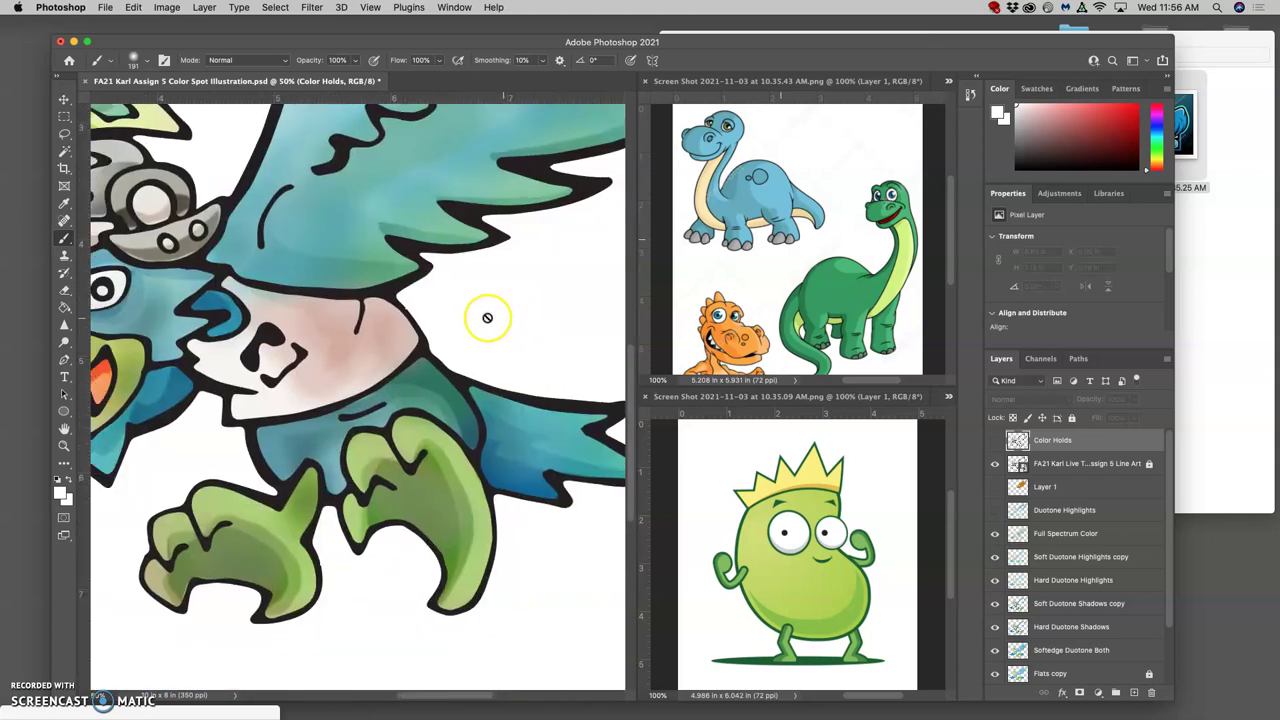
pyautogui.hscroll(-5, 487, 317)
pyautogui.hscroll(3, 475, 326)
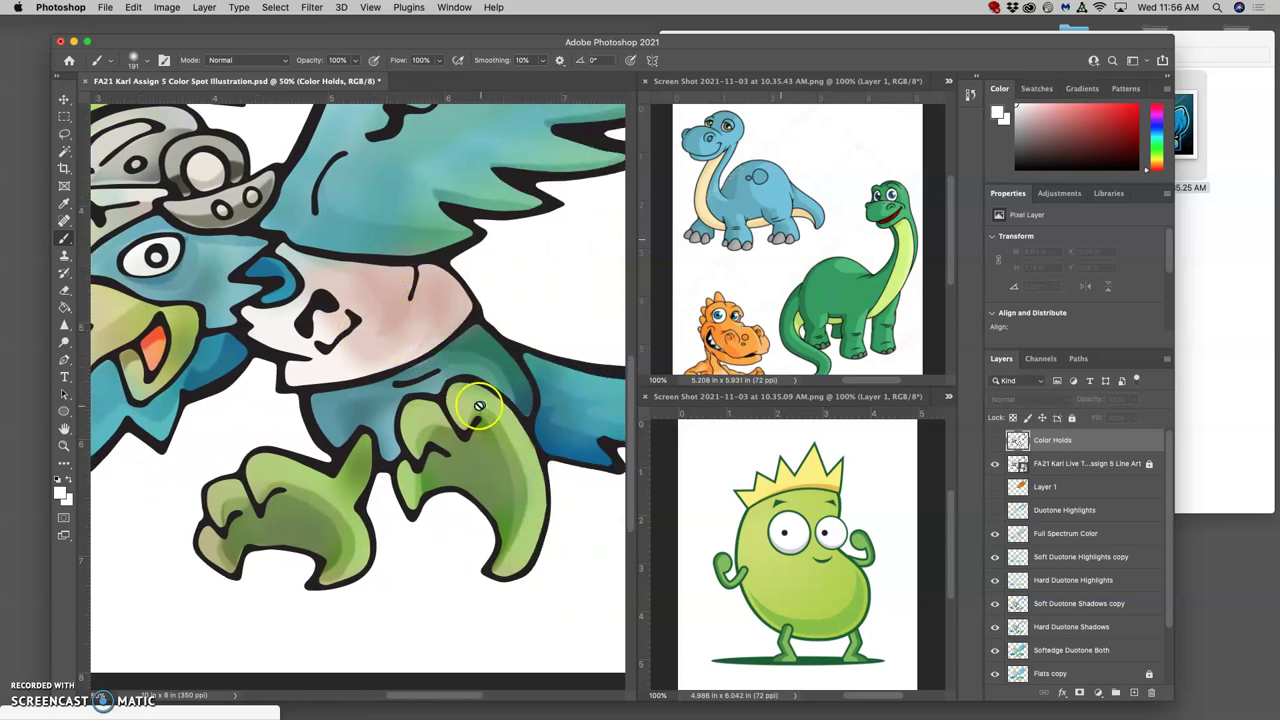
pyautogui.moveTo(212, 553)
pyautogui.mouseDown()
pyautogui.moveTo(240, 524)
pyautogui.moveTo(277, 516)
pyautogui.mouseUp()
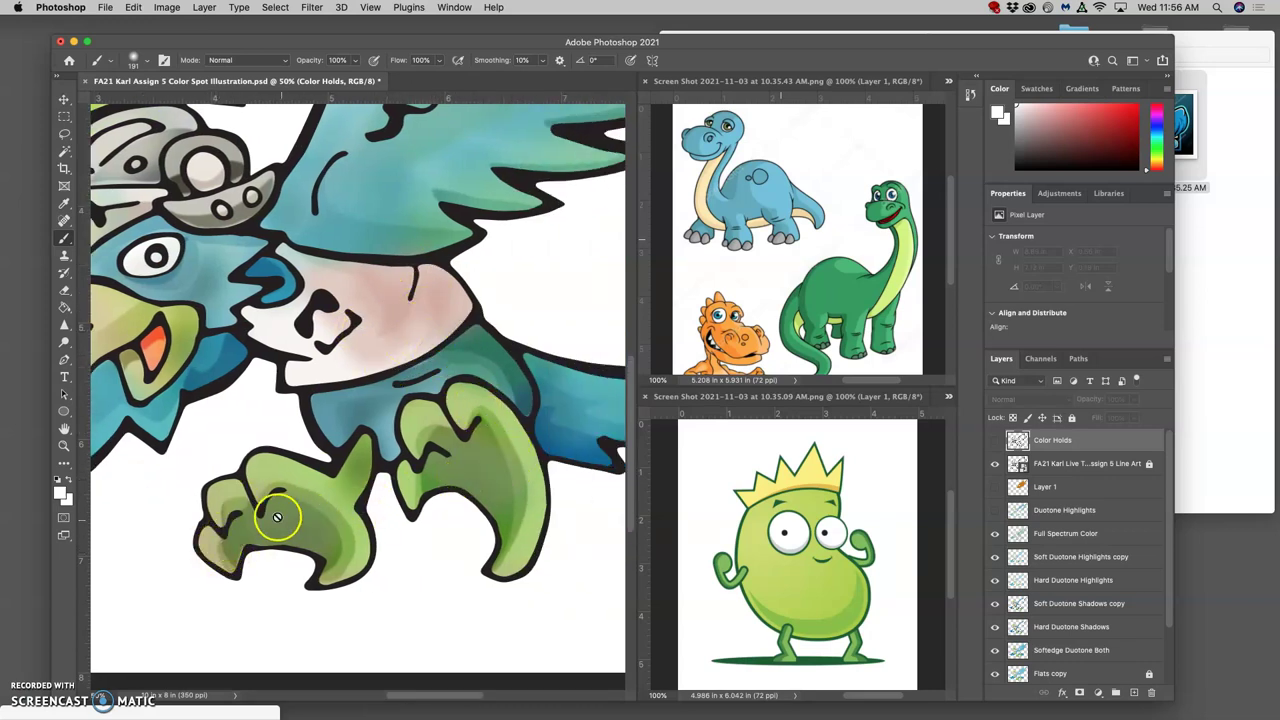
pyautogui.hscroll(-3, 293, 493)
pyautogui.scroll(5, 323, 440)
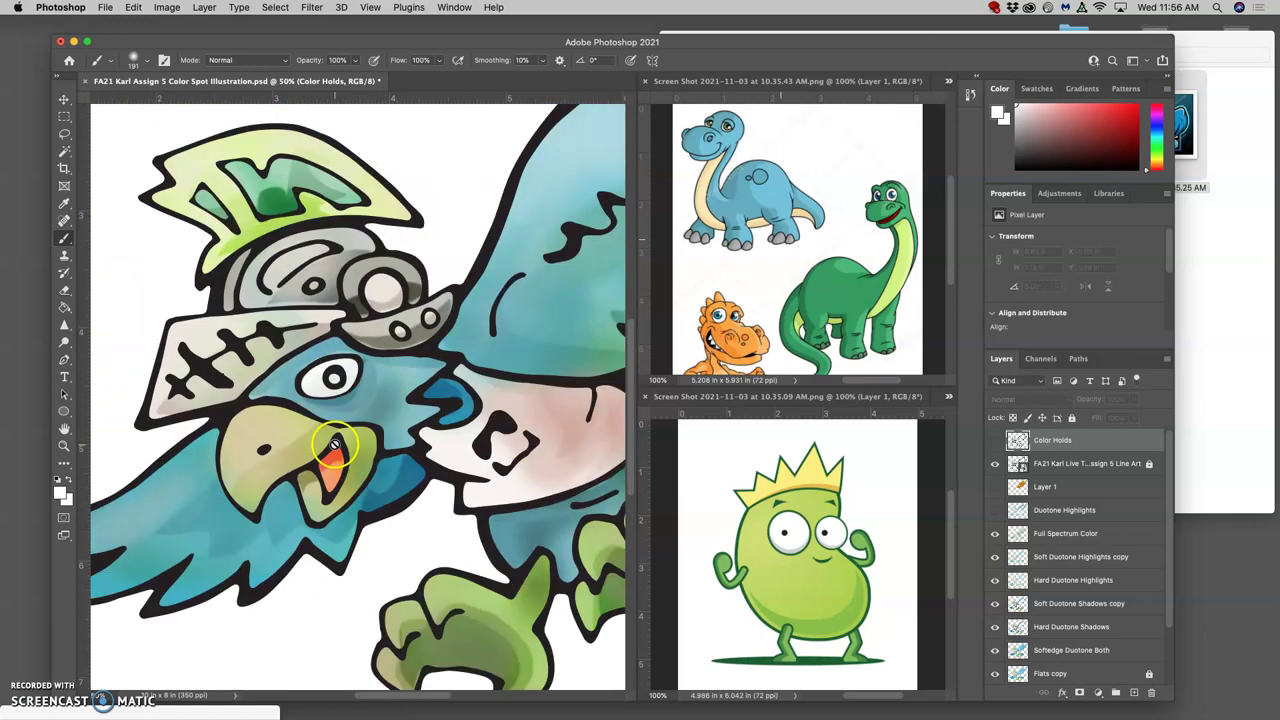
pyautogui.scroll(-3, 335, 445)
pyautogui.hscroll(-3, 263, 457)
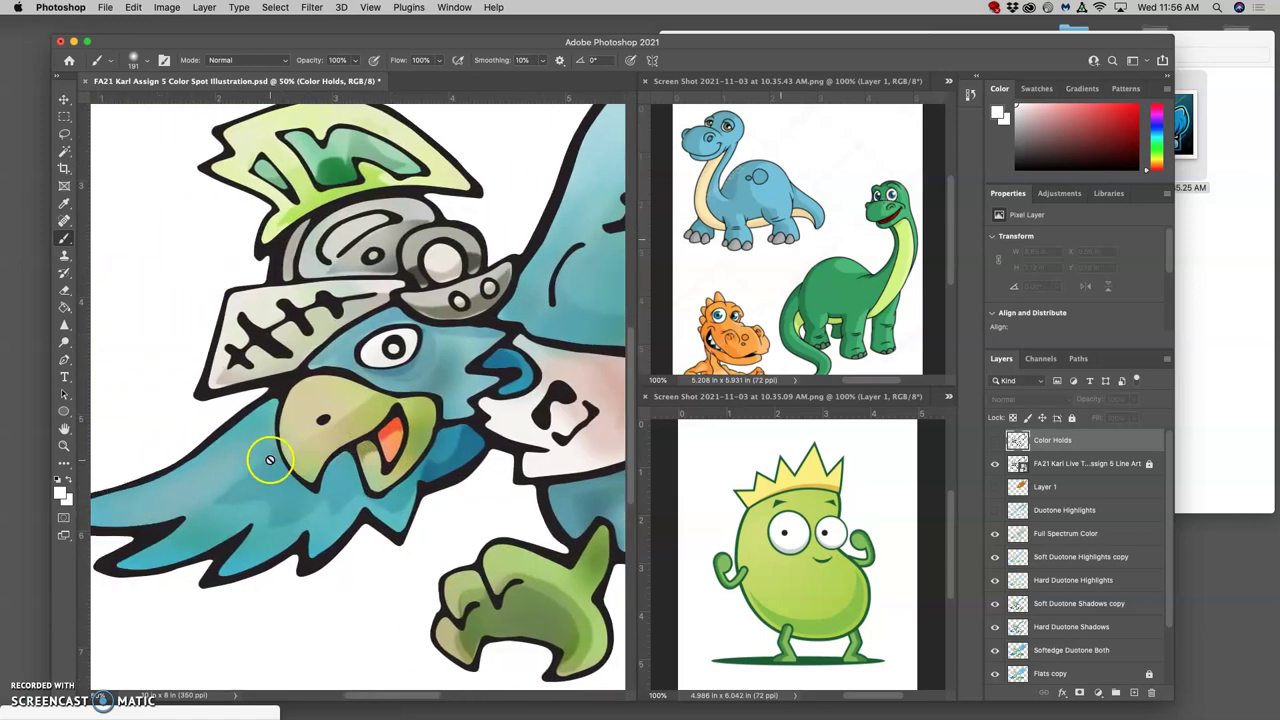
pyautogui.scroll(3, 330, 440)
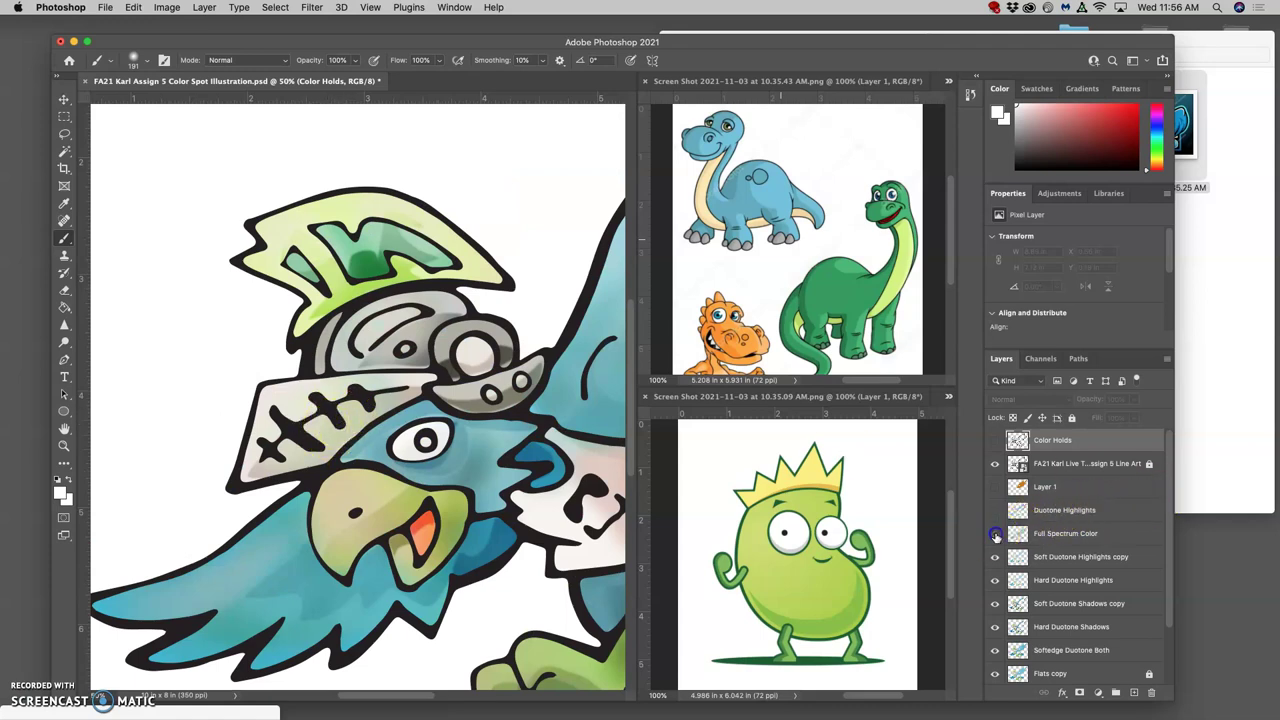
# Toggle the Full Spectrum Color layer off and on to compare the bird's colouring, leaving it visible.
pyautogui.click(995, 535)
pyautogui.click(995, 535)
pyautogui.click(995, 535)
pyautogui.click(995, 535)
pyautogui.click(995, 535)
pyautogui.click(995, 535)
# Toggle the line art layer off and on to compare the whole bird with and without outlines, leaving it visible.
pyautogui.press('super+minus')
pyautogui.press('super+minus')
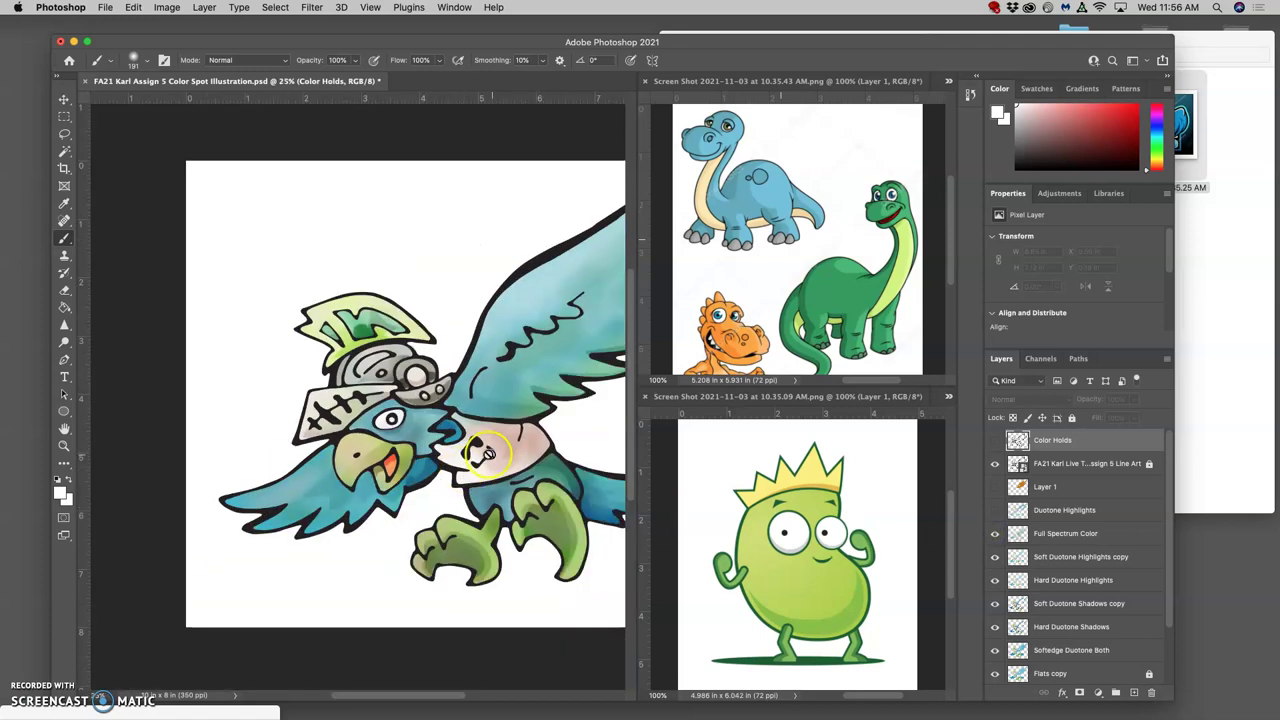
pyautogui.hscroll(3, 463, 472)
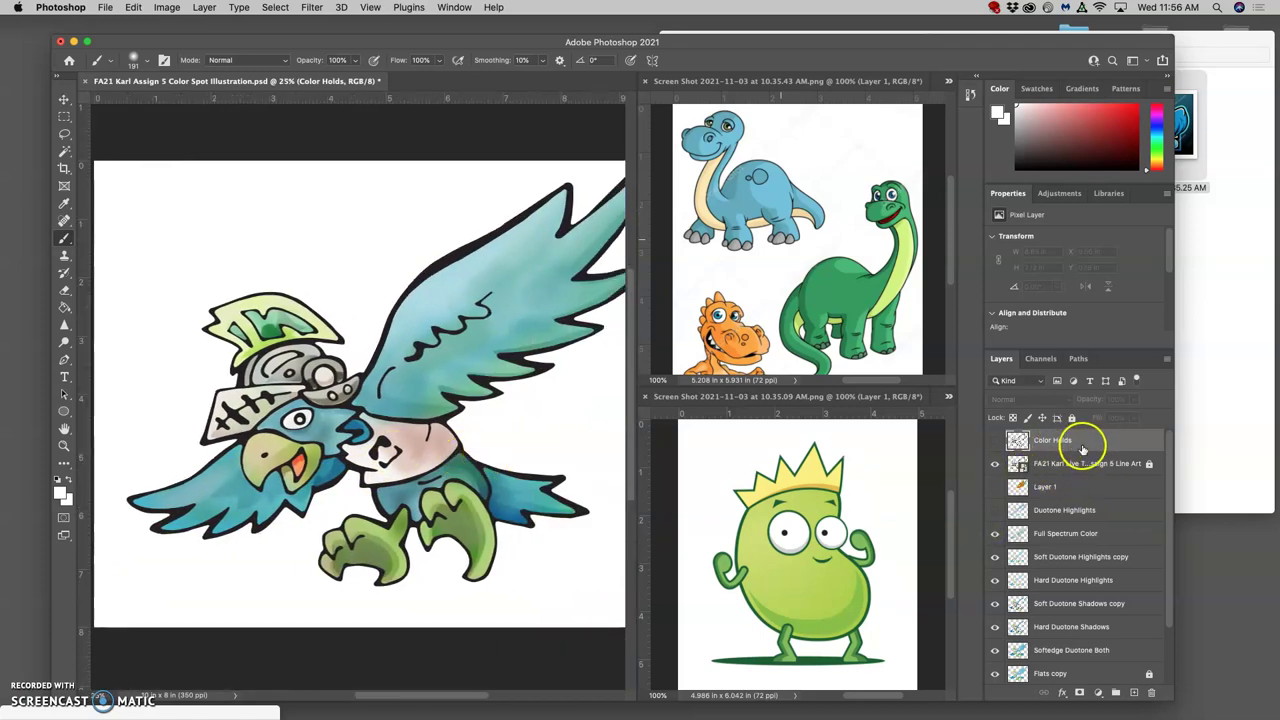
pyautogui.click(996, 466)
pyautogui.click(996, 466)
pyautogui.click(997, 467)
pyautogui.click(997, 468)
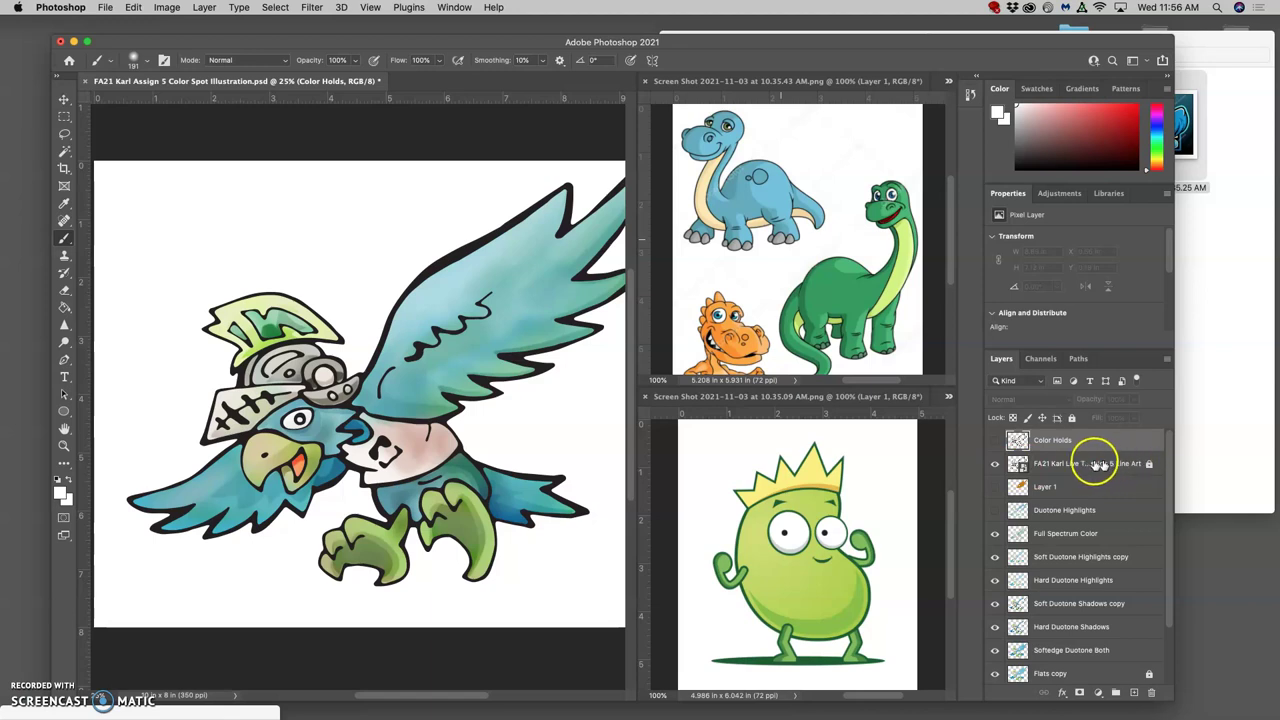
# Make the Color Holds layer visible again and check the whole bird.
pyautogui.click(994, 441)
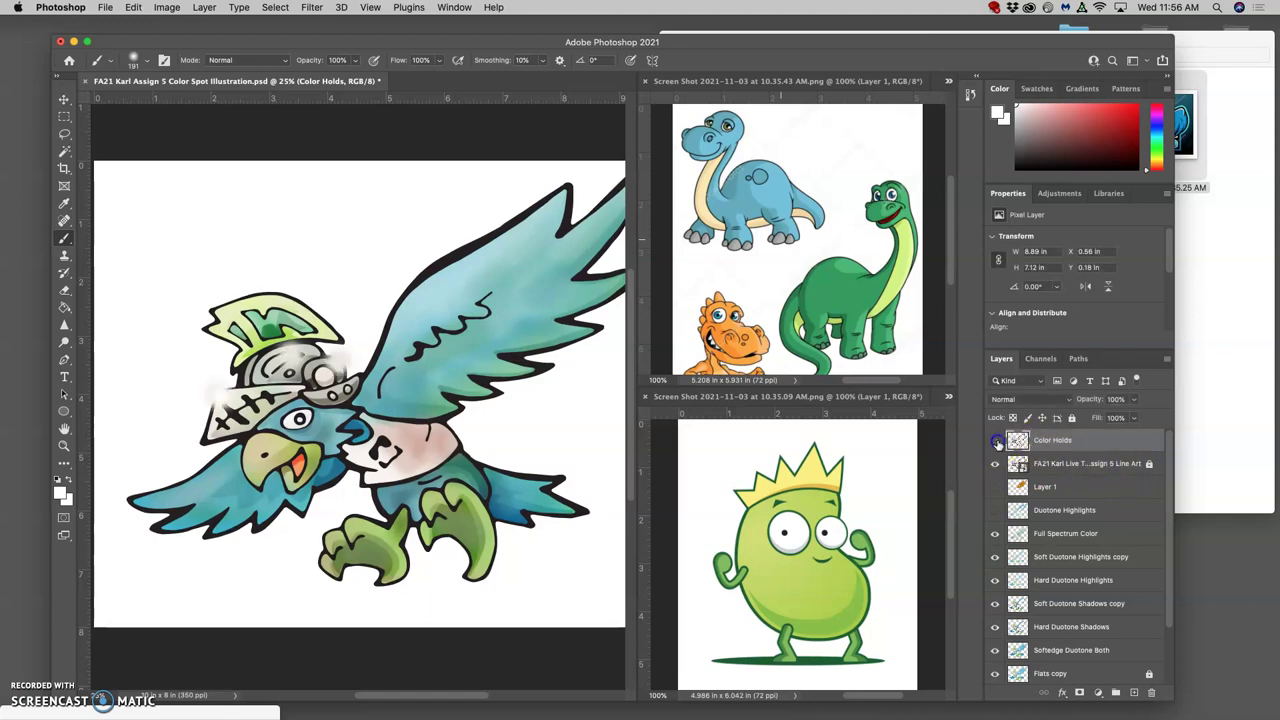
pyautogui.click(994, 441)
pyautogui.click(994, 441)
pyautogui.hscroll(3, 458, 420)
pyautogui.hscroll(-2, 457, 423)
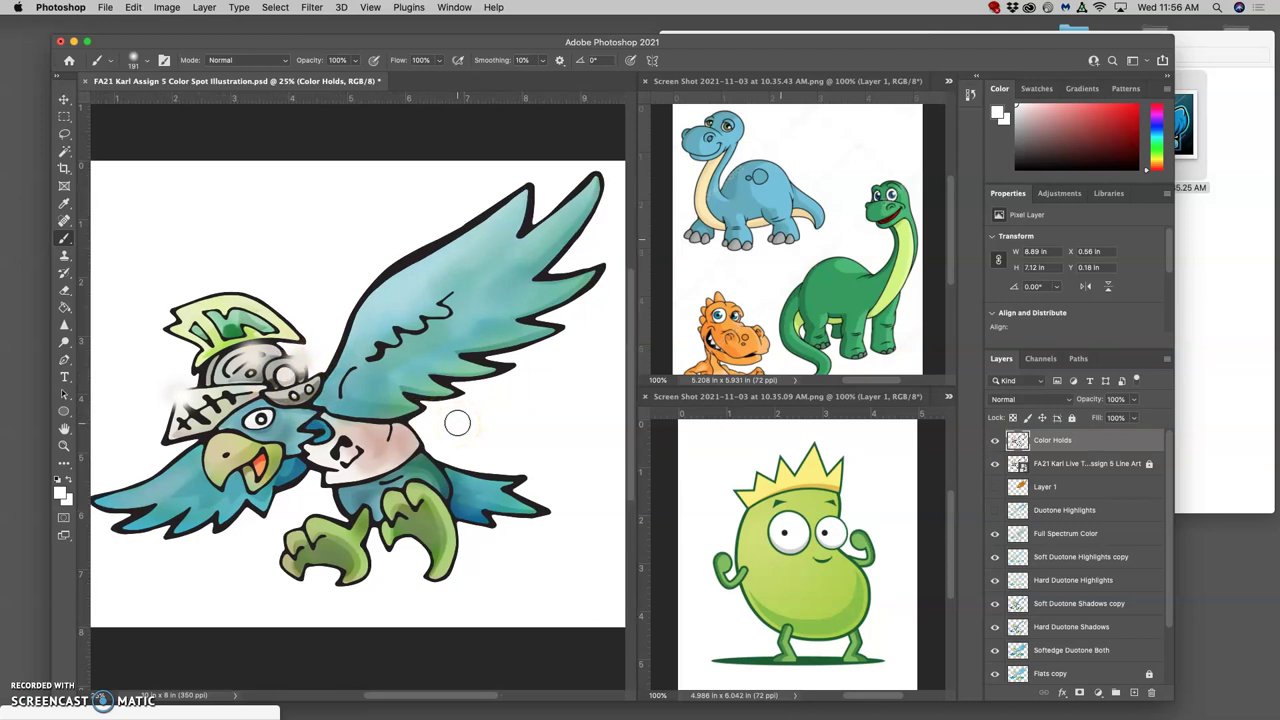
pyautogui.hscroll(-2, 457, 423)
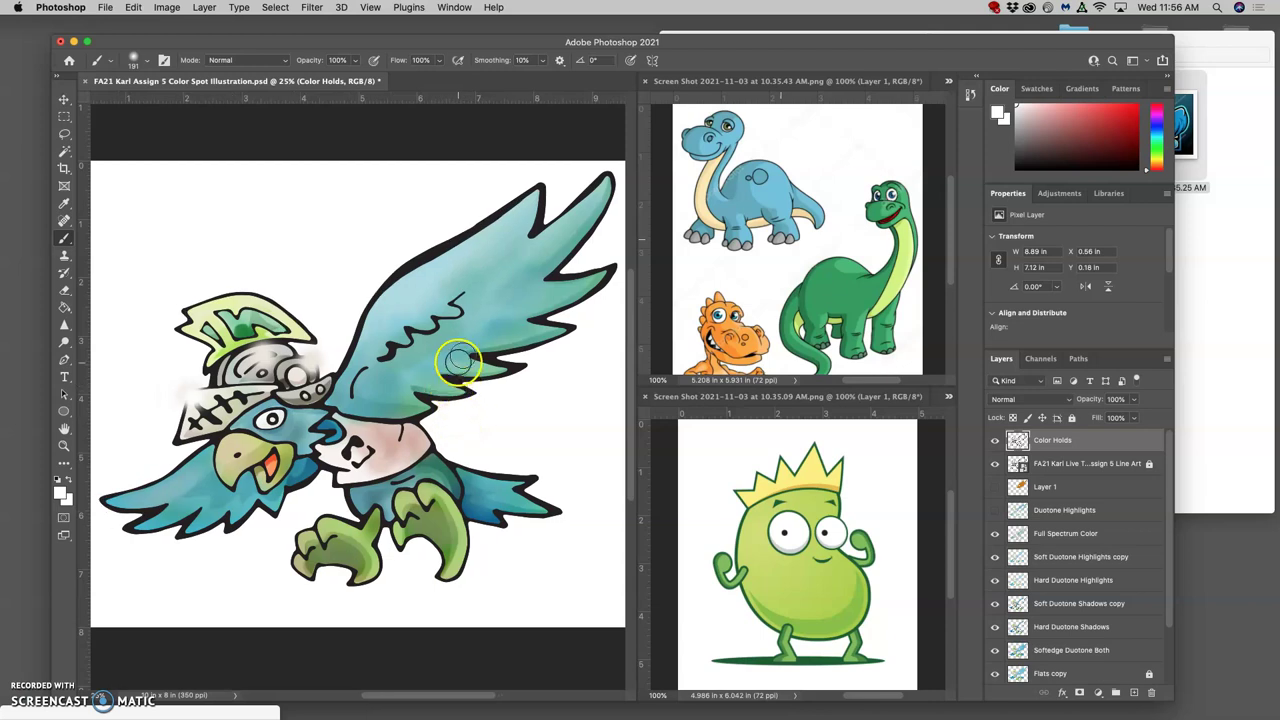
# Check the artwork with the line art layer hidden, restore that layer, and make Color Holds the active layer.
pyautogui.click(1043, 464)
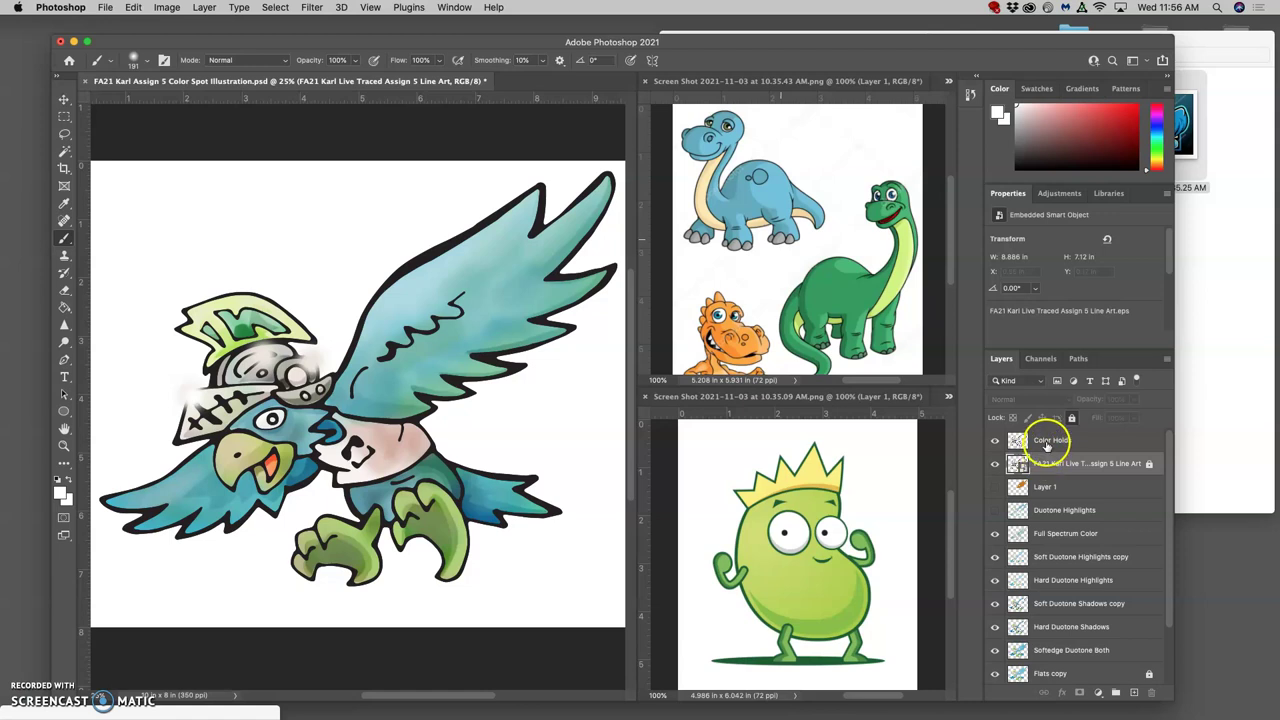
pyautogui.click(996, 462)
pyautogui.click(996, 460)
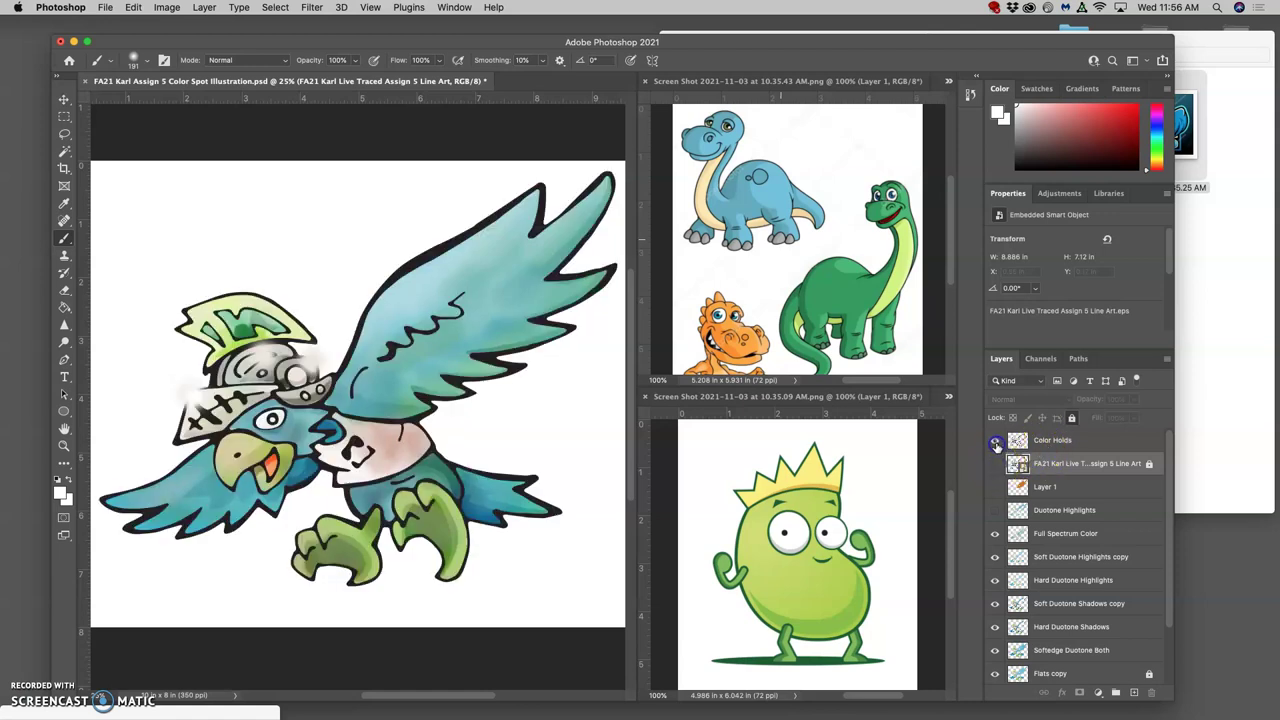
pyautogui.click(995, 463)
pyautogui.click(1055, 444)
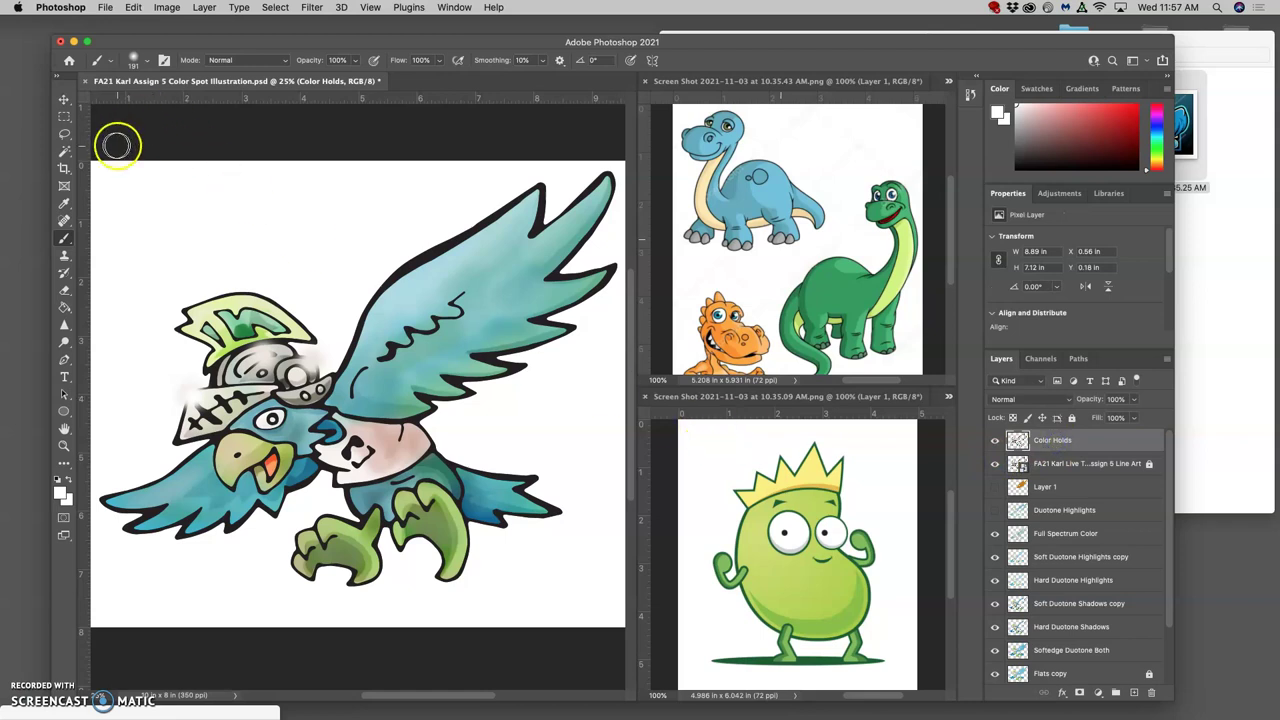
# Select all the black outlines on the Color Holds layer using the Magic Wand with Contiguous turned off.
pyautogui.click(65, 153)
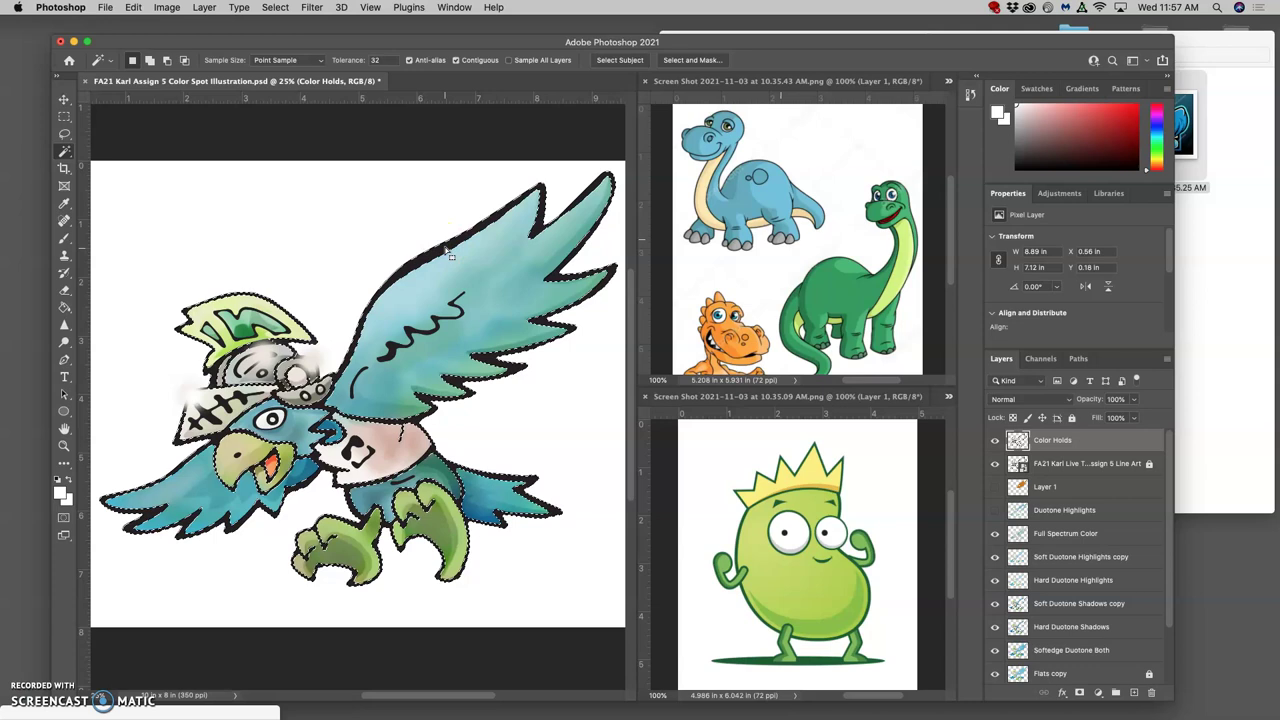
pyautogui.click(447, 254)
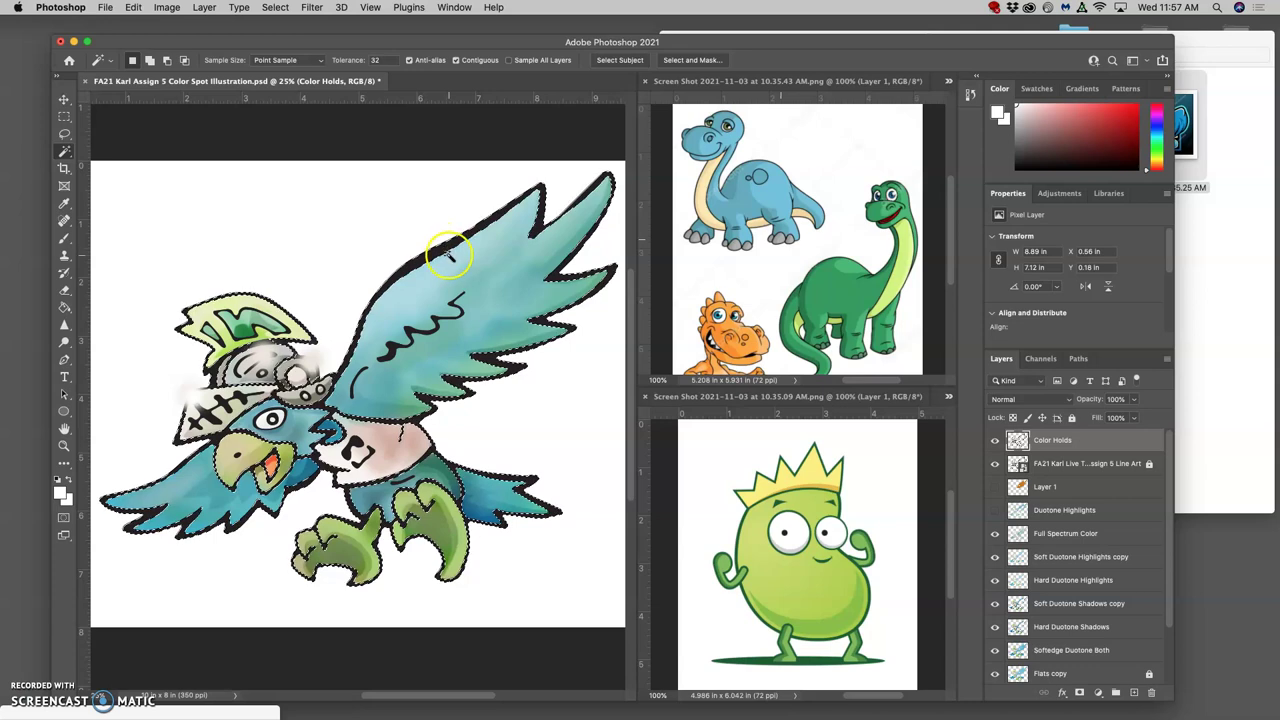
pyautogui.click(456, 60)
pyautogui.click(441, 256)
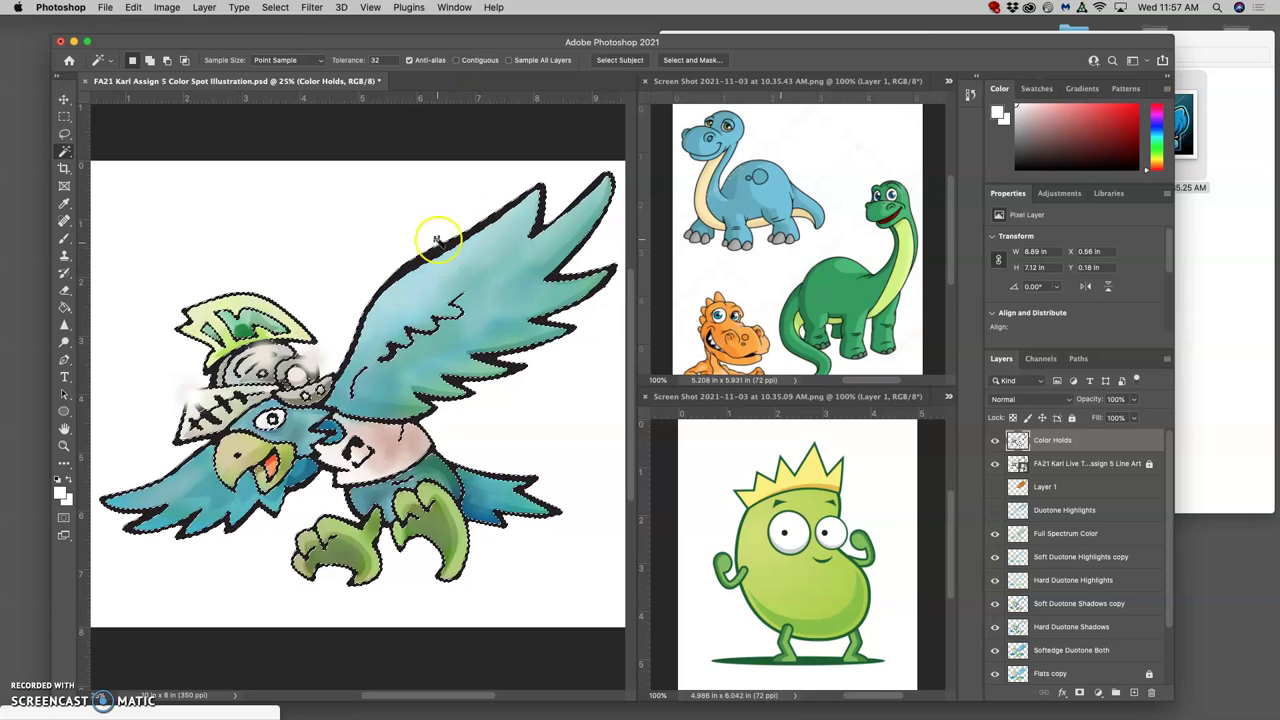
# Start a Hue/Saturation adjustment on the selected outlines and enable Colorize.
pyautogui.click(133, 7)
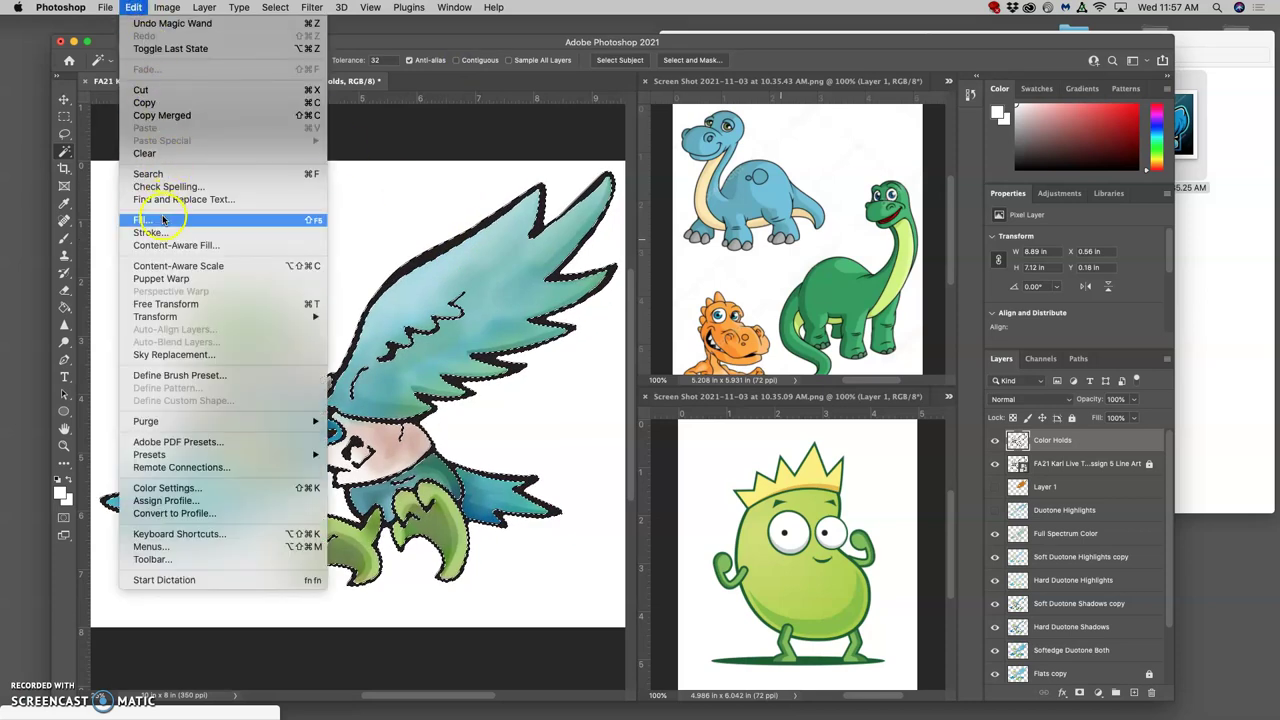
pyautogui.click(390, 122)
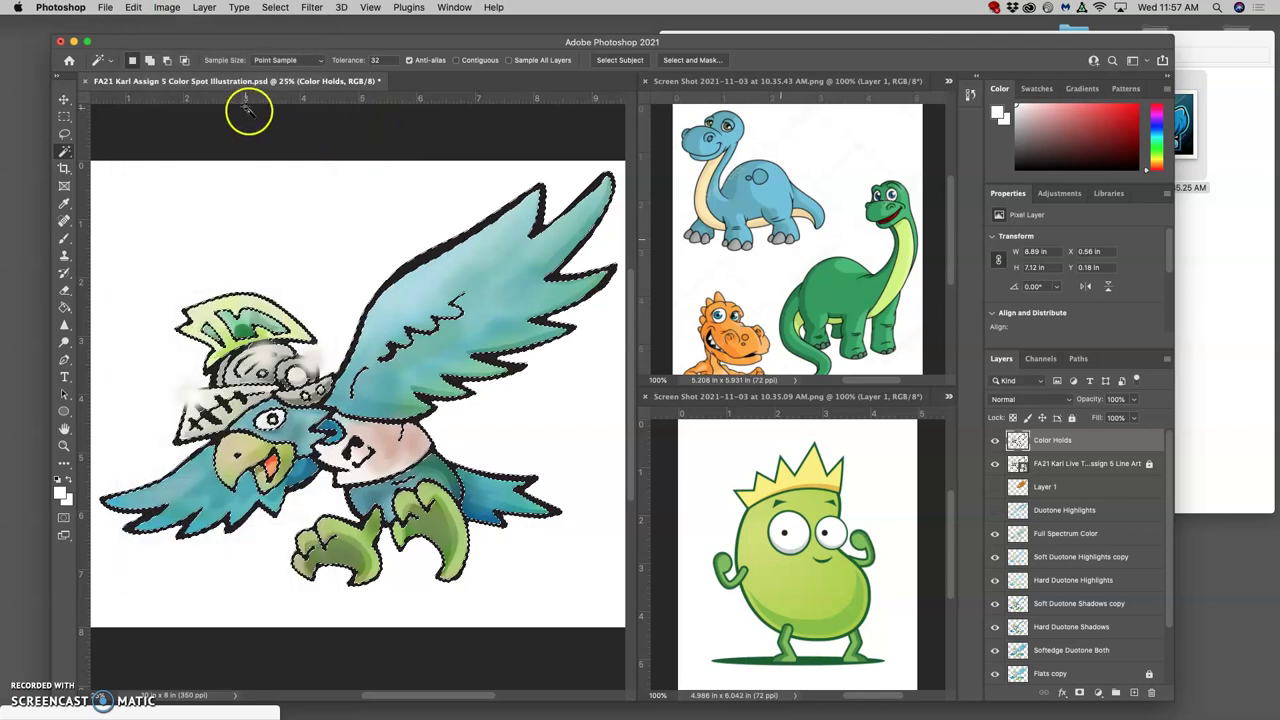
pyautogui.click(167, 8)
pyautogui.moveTo(205, 44)
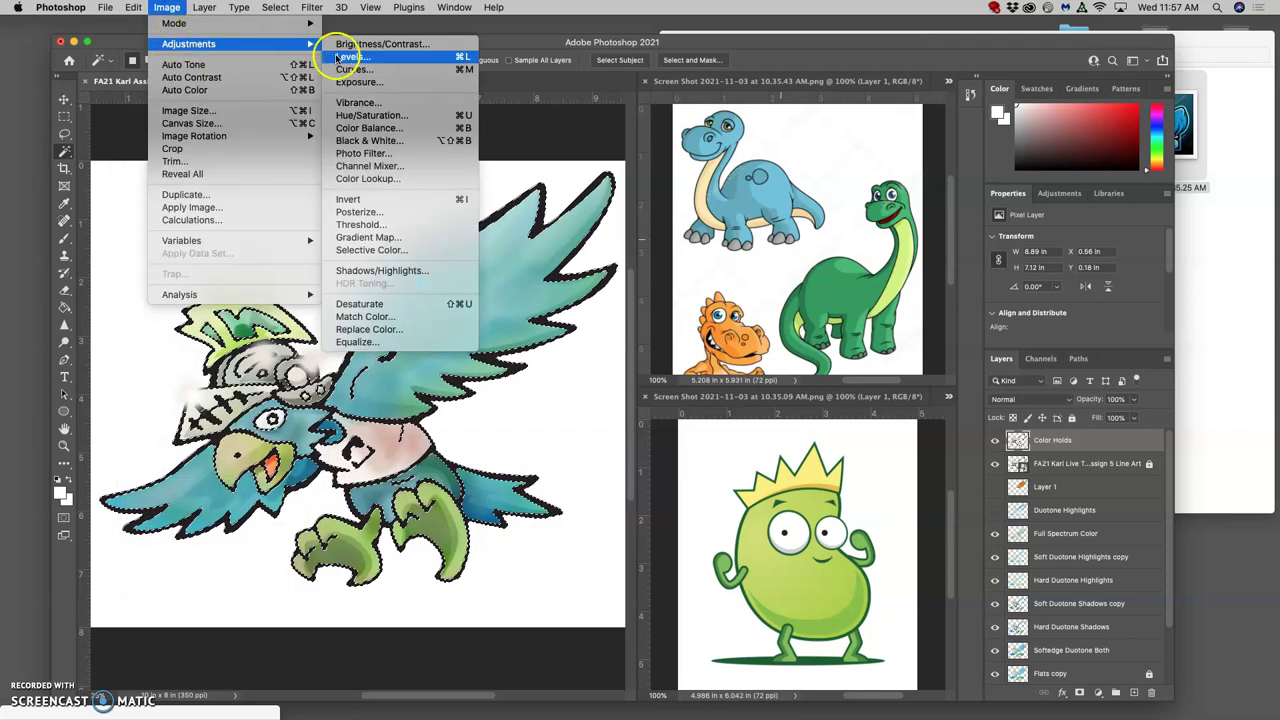
pyautogui.click(352, 119)
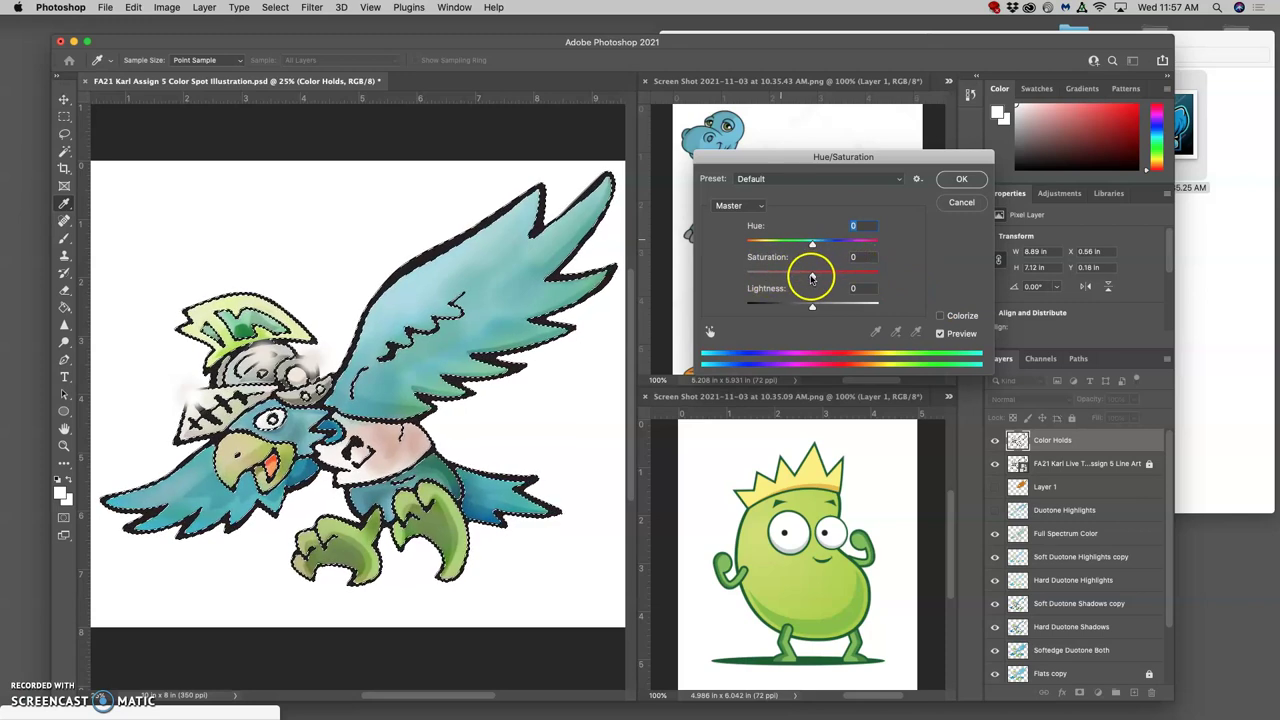
pyautogui.moveTo(812, 275); pyautogui.dragTo(848, 283)
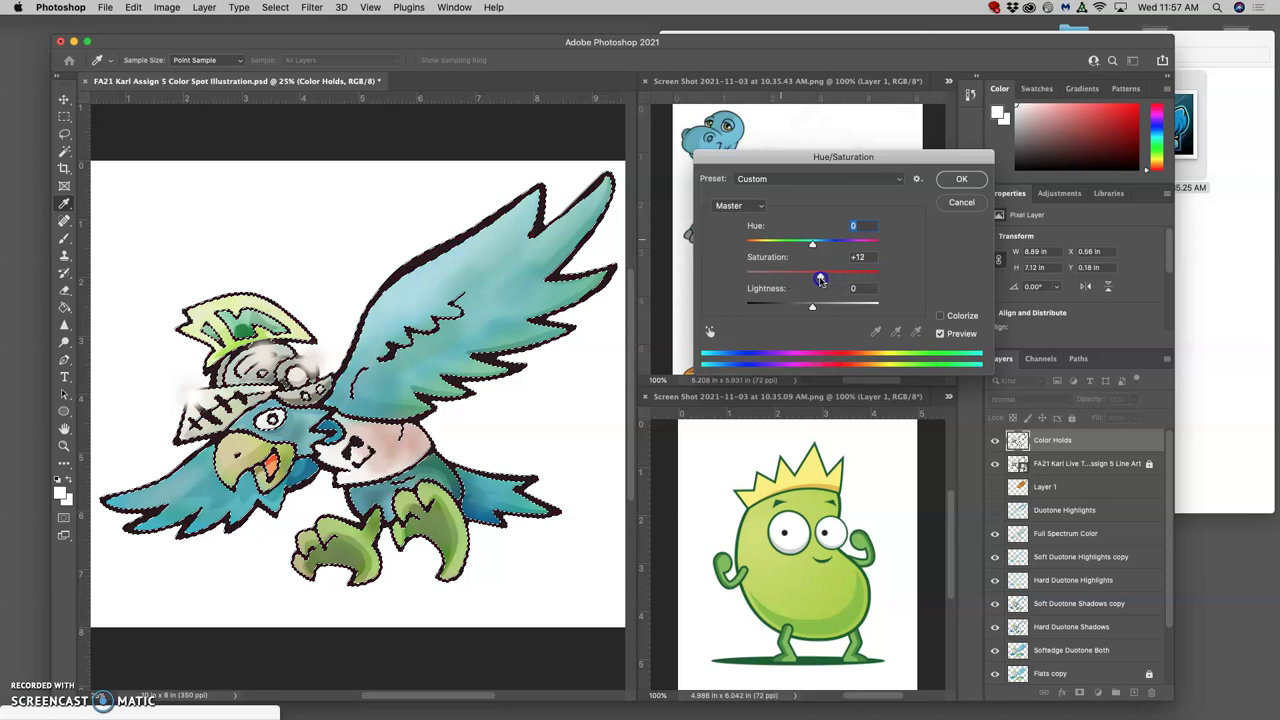
pyautogui.click(940, 317)
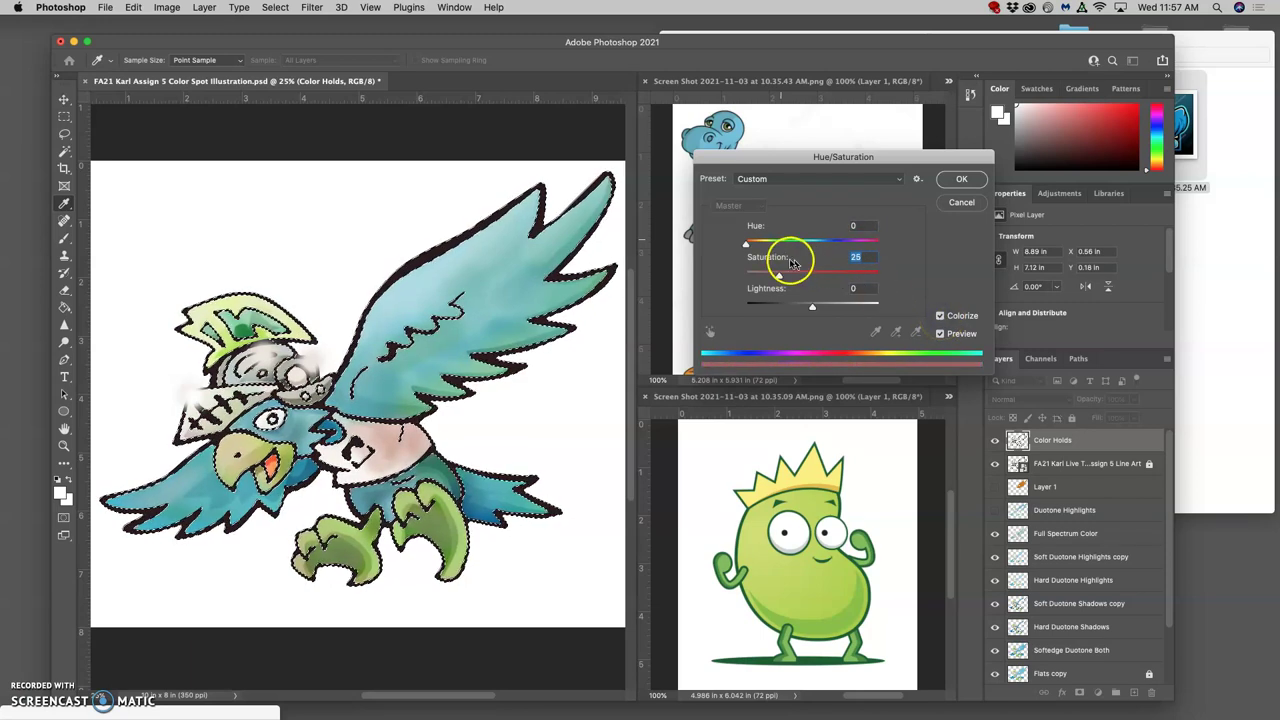
# Tint the selected outlines dark blue with hue 211, saturation 49 and slightly raised lightness, and apply the adjustment.
pyautogui.moveTo(791, 278); pyautogui.dragTo(815, 278)
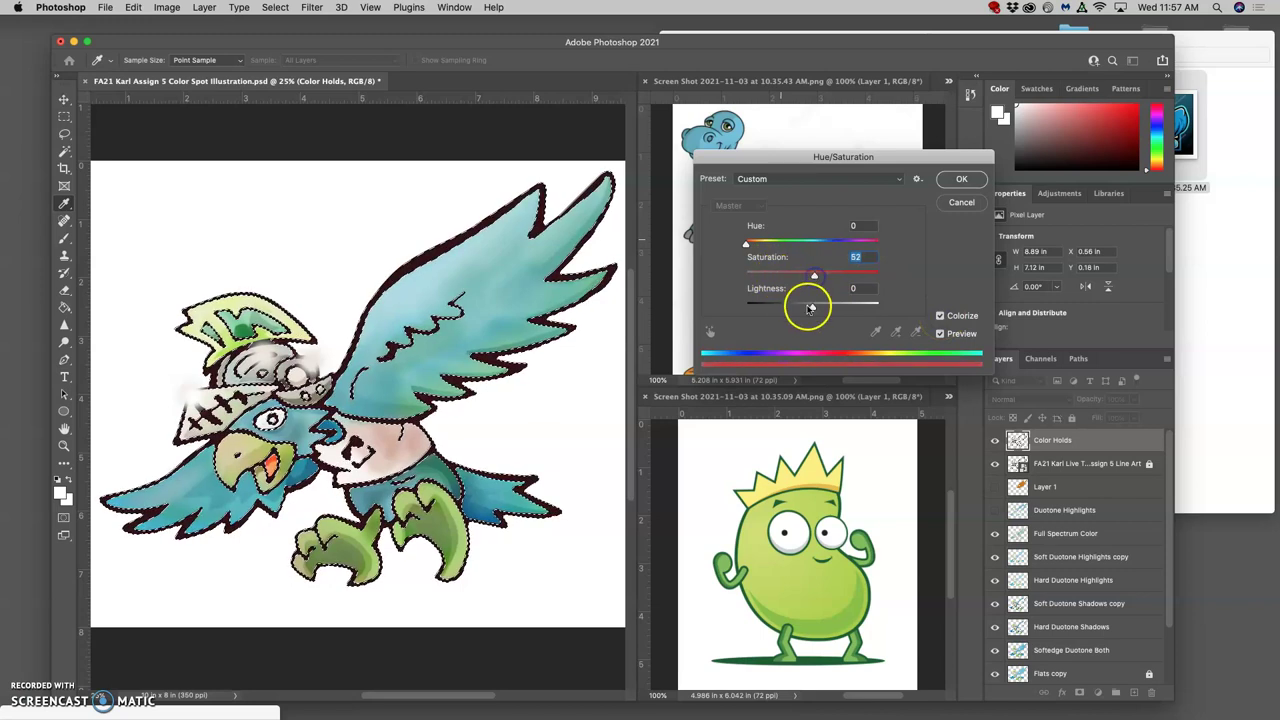
pyautogui.moveTo(746, 244); pyautogui.dragTo(843, 278)
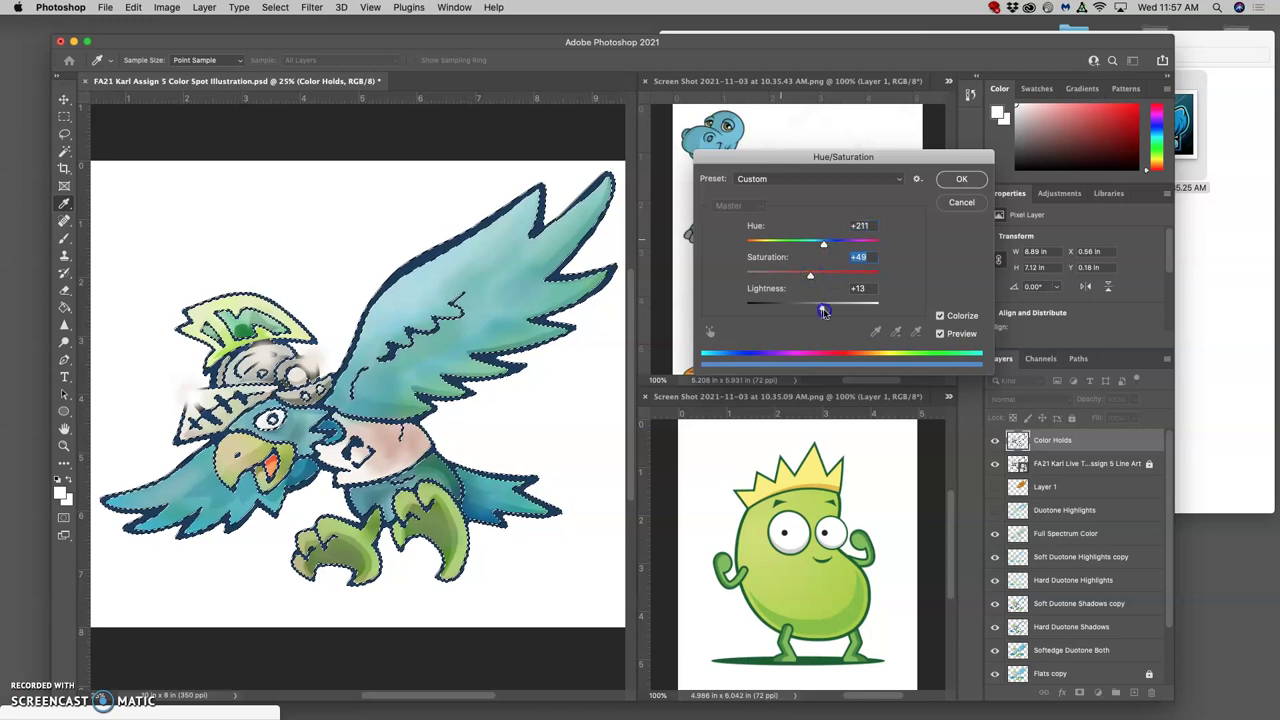
pyautogui.moveTo(823, 311); pyautogui.dragTo(816, 311)
pyautogui.click(955, 179)
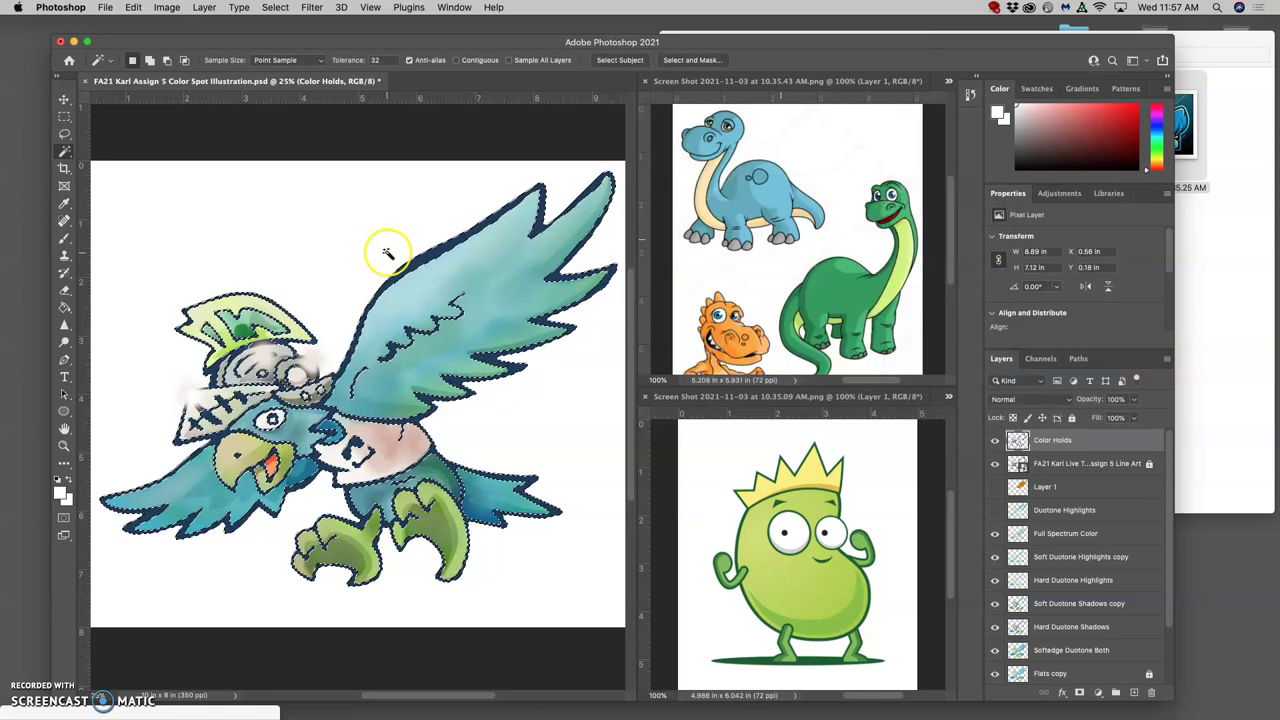
# Clear the selection on the Color Holds layer with the Lasso tool.
pyautogui.click(64, 150)
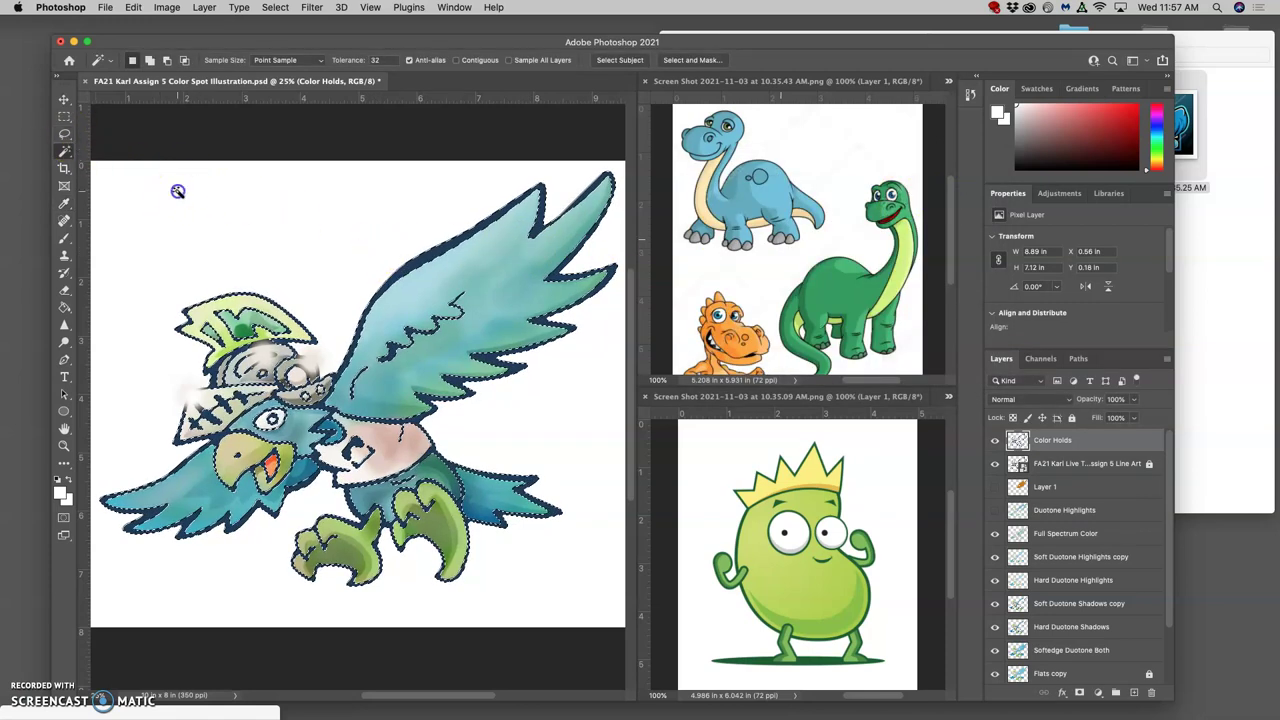
pyautogui.click(64, 133)
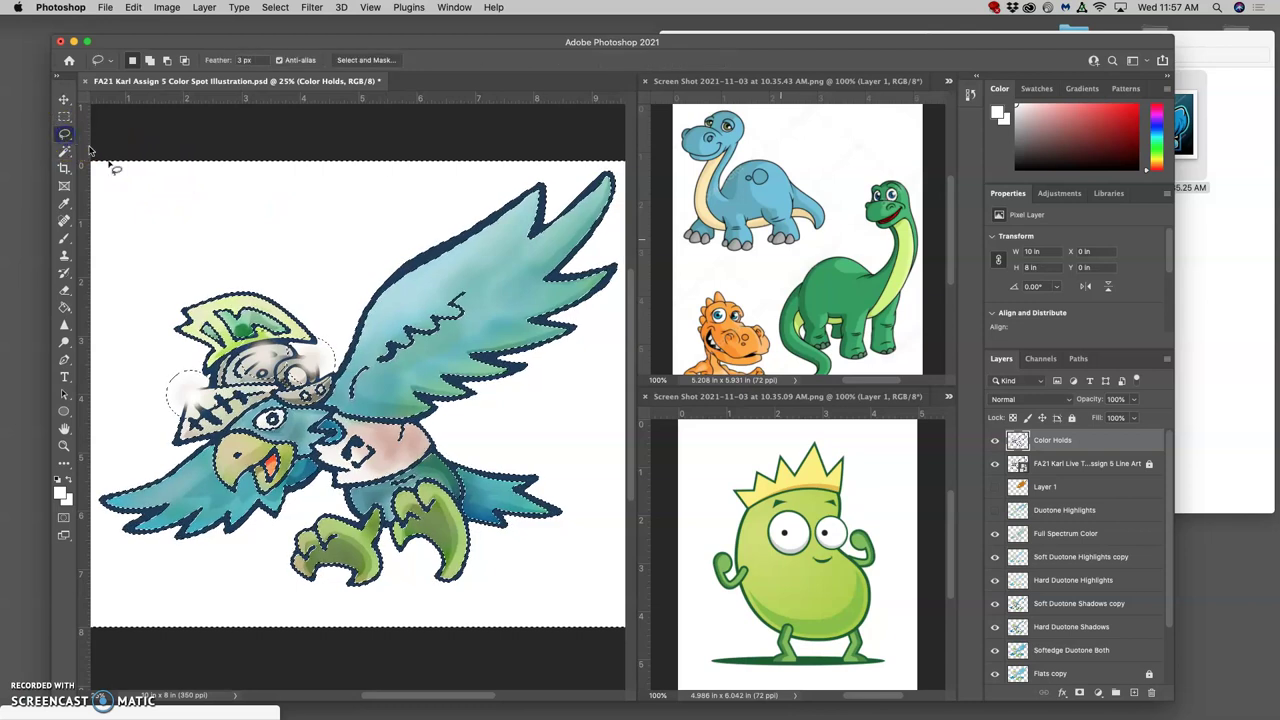
pyautogui.click(201, 217)
pyautogui.hscroll(-2, 480, 300)
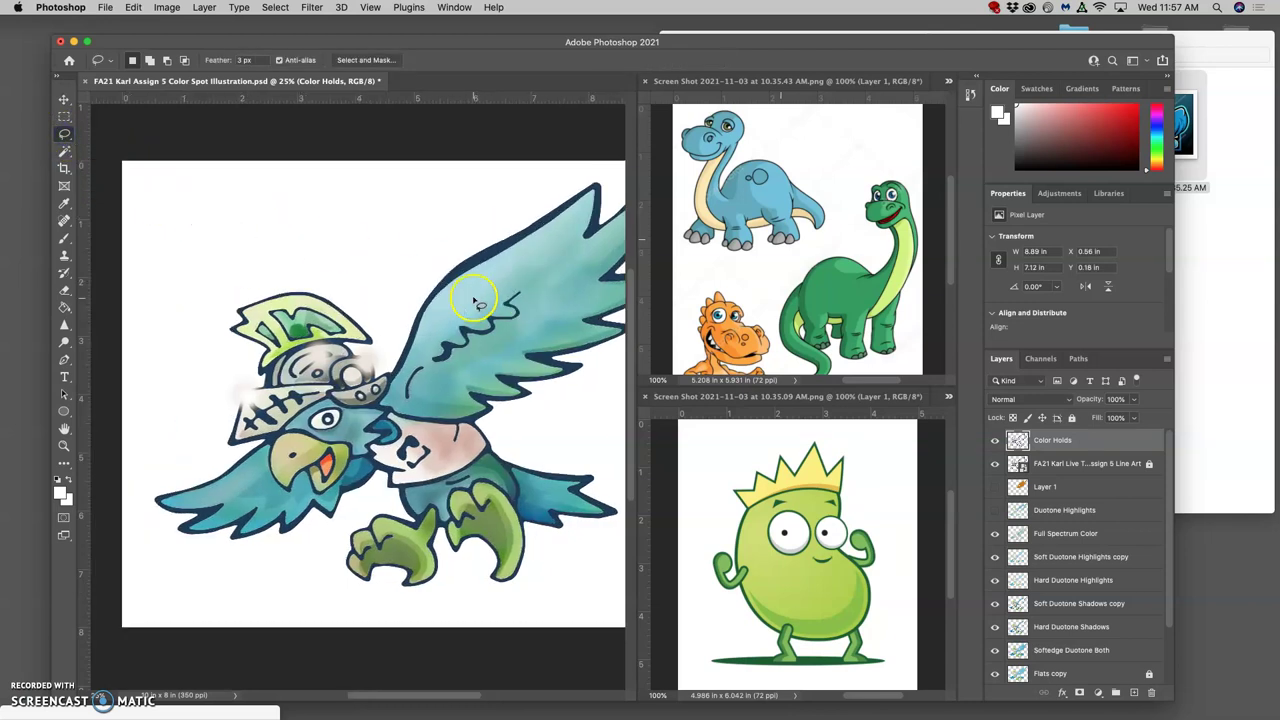
# Compare the illustration's outlines with the Color Holds layer hidden and shown.
pyautogui.scroll(-3, 563, 300)
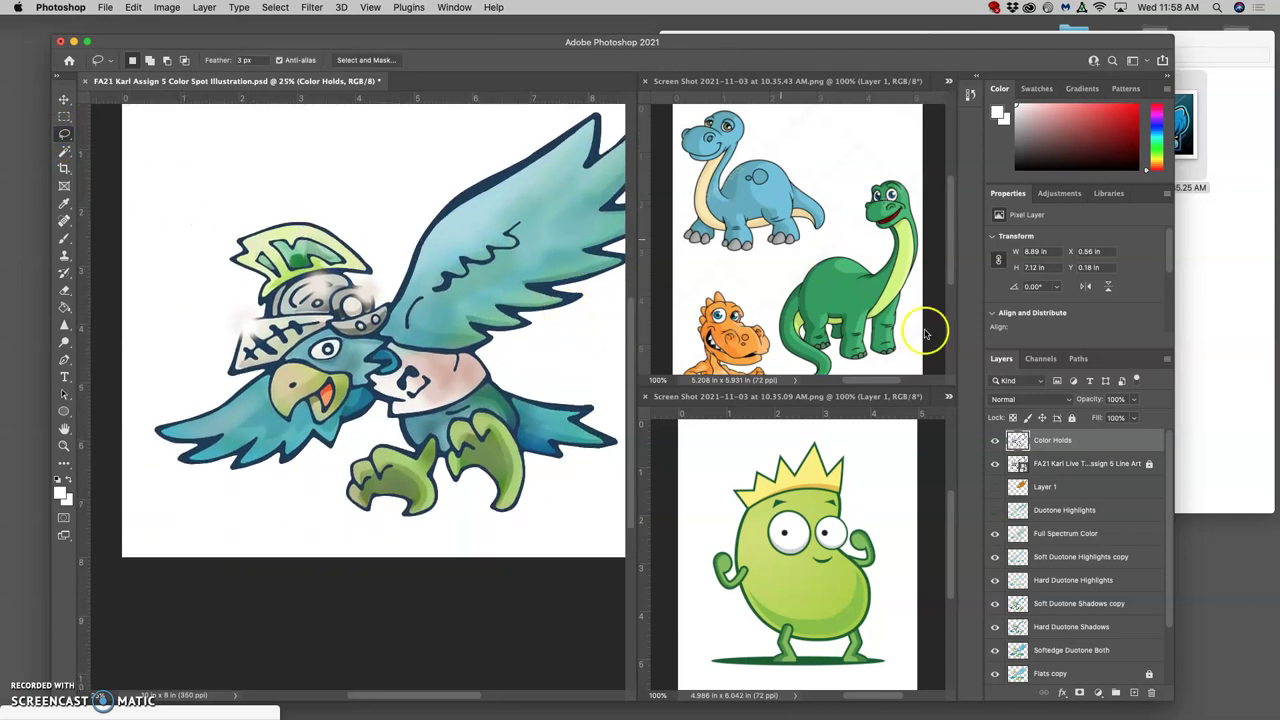
pyautogui.click(995, 441)
pyautogui.click(995, 442)
pyautogui.click(995, 441)
pyautogui.hscroll(1, 540, 255)
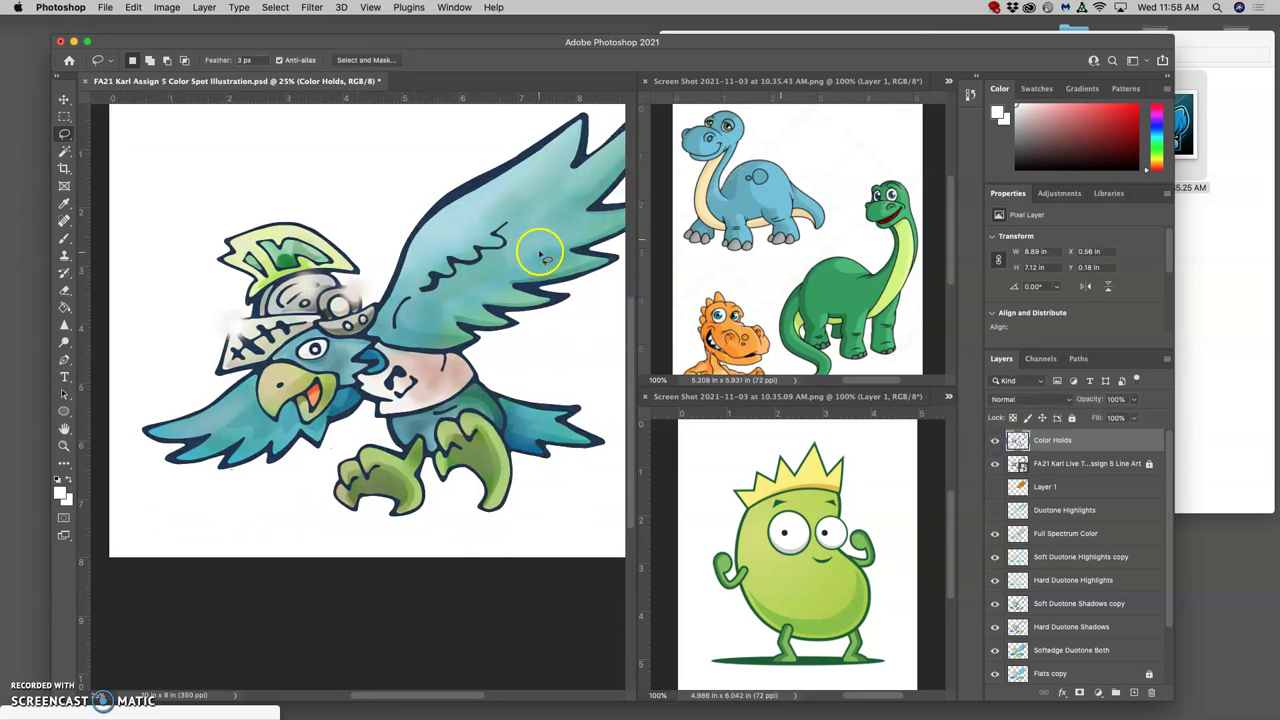
# Select the green crest on top of the bird's helmet with a freehand Lasso outline on the Color Holds layer.
pyautogui.press('super+minus')
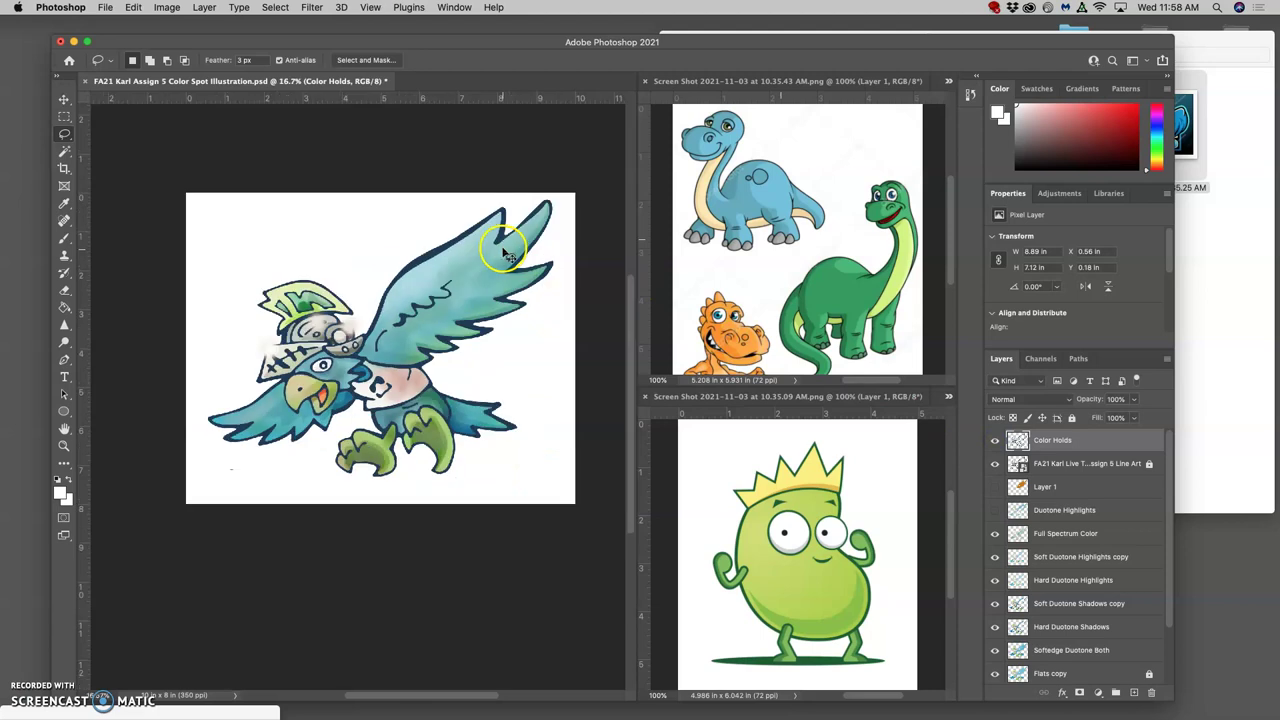
pyautogui.press('super+plus')
pyautogui.scroll(2, 510, 255)
pyautogui.hscroll(1, 510, 255)
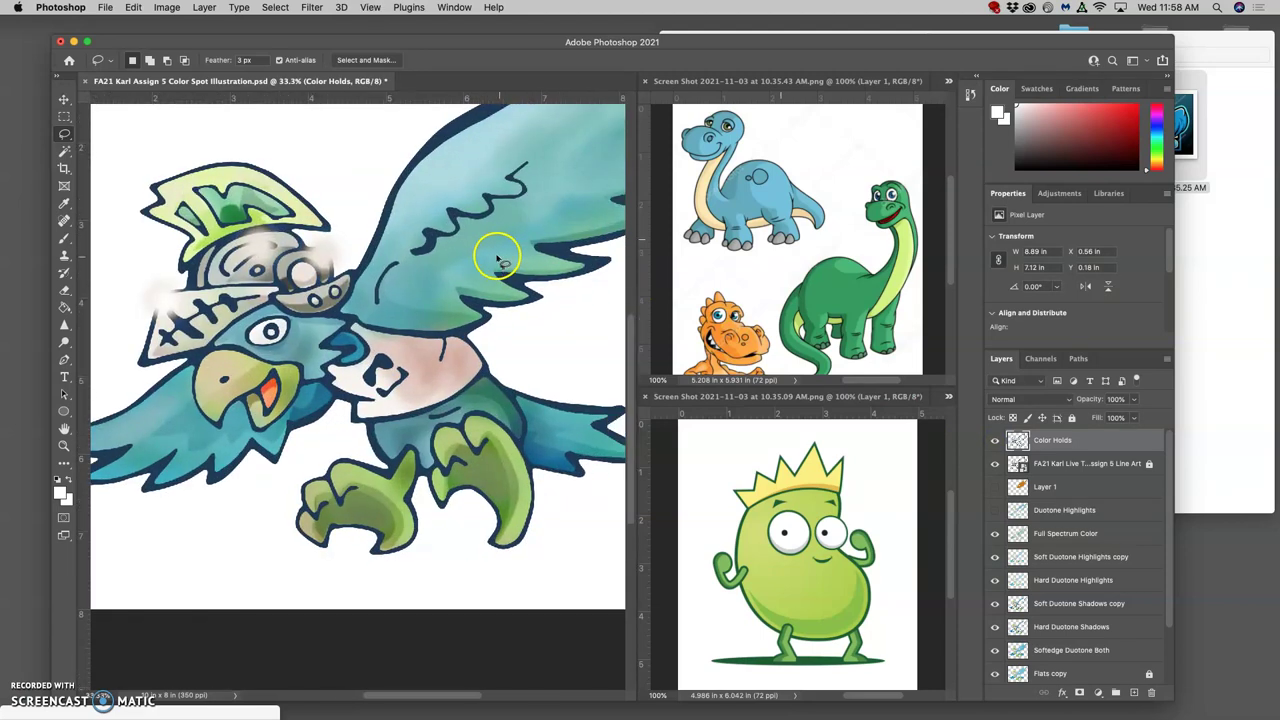
pyautogui.hscroll(-5, 370, 241)
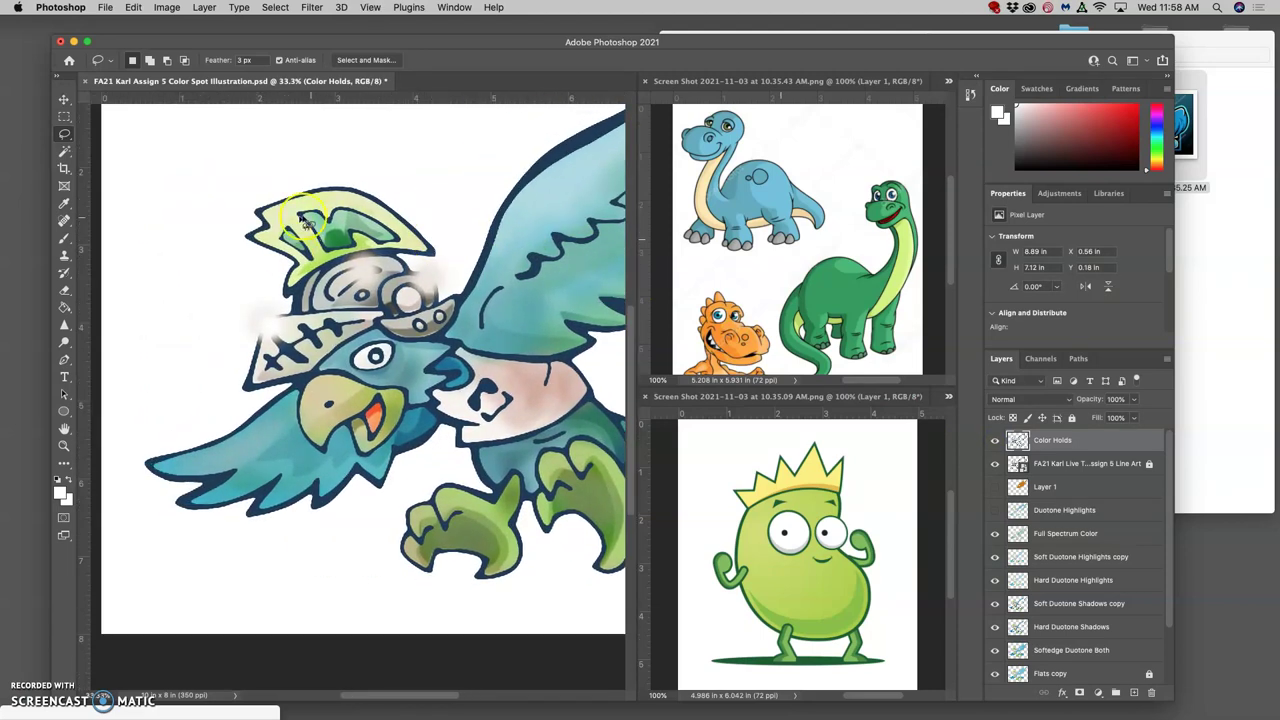
pyautogui.click(65, 136)
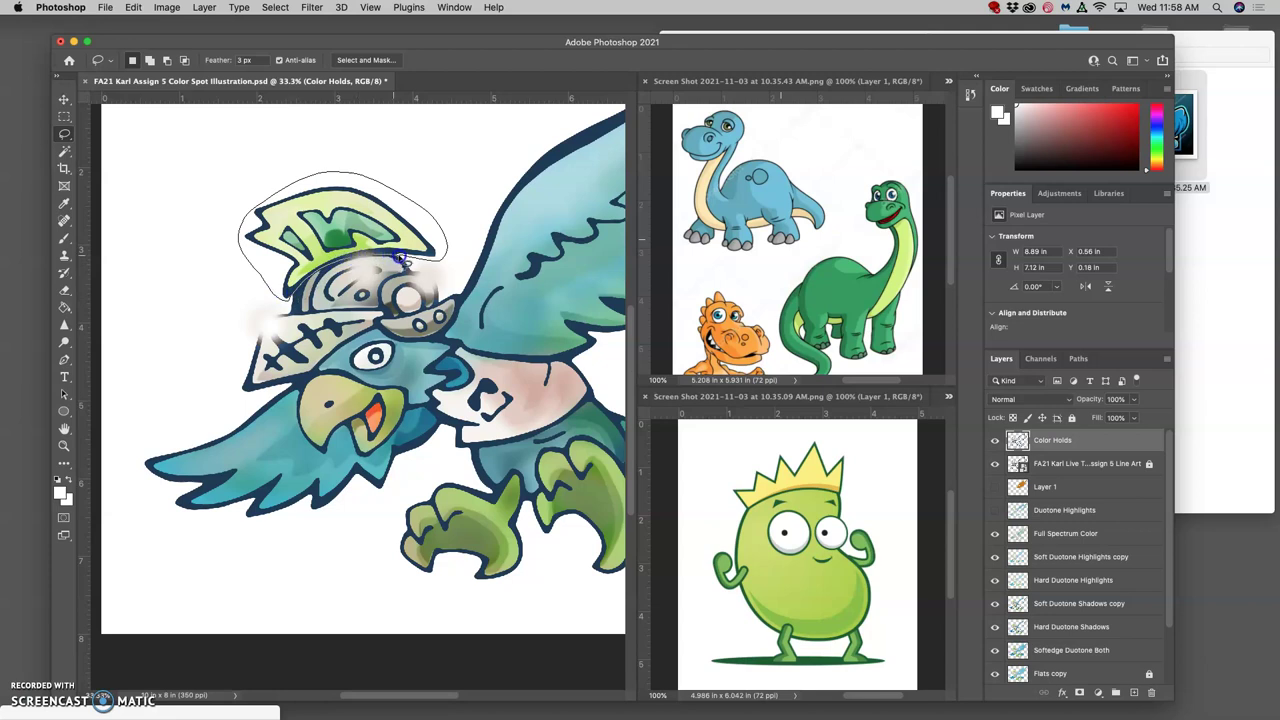
pyautogui.moveTo(401, 260); pyautogui.dragTo(411, 256)
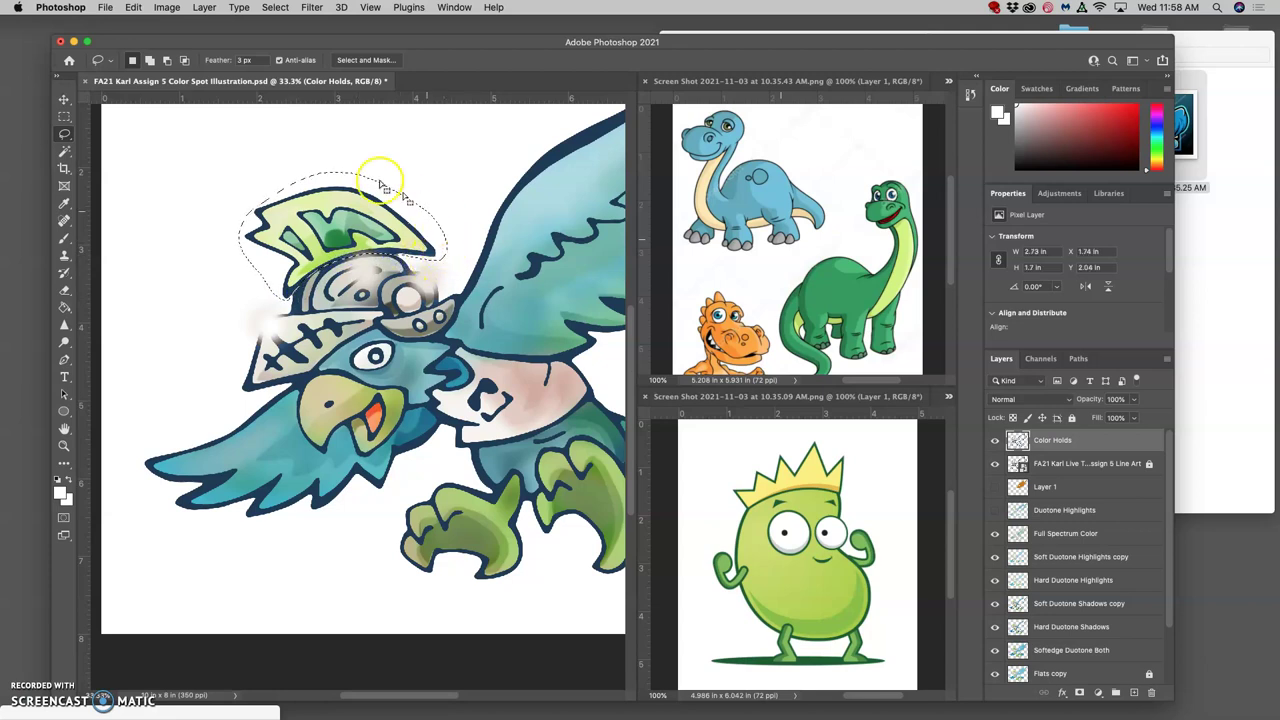
# Recolour the crest's outlines green using Hue/Saturation with hue -72, saturation +7 and lightness +13, and clear the selection.
pyautogui.click(166, 8)
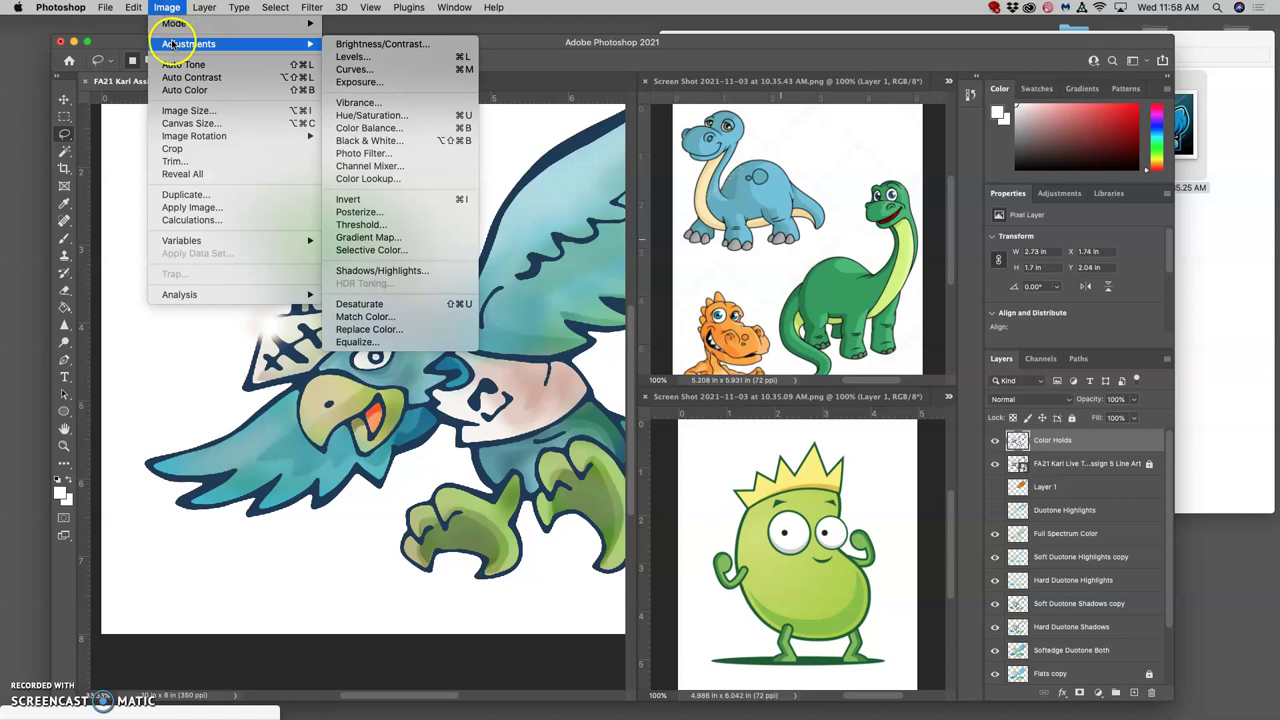
pyautogui.moveTo(277, 44)
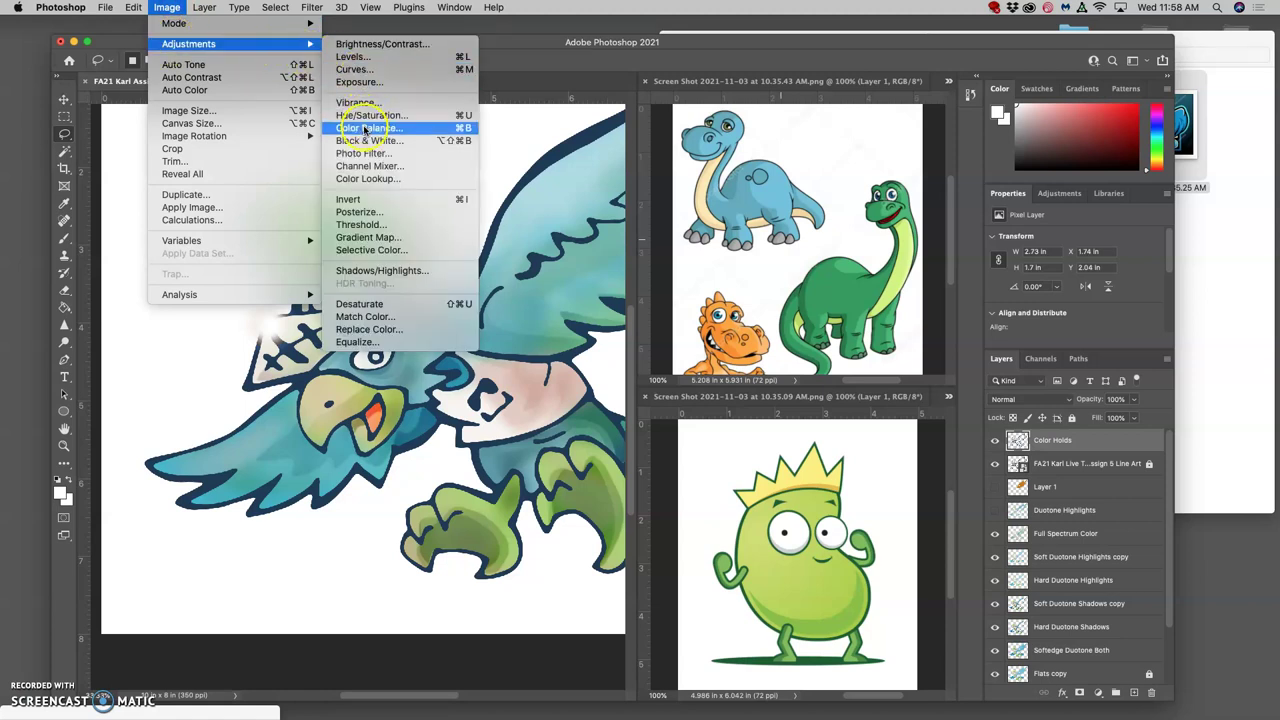
pyautogui.click(368, 118)
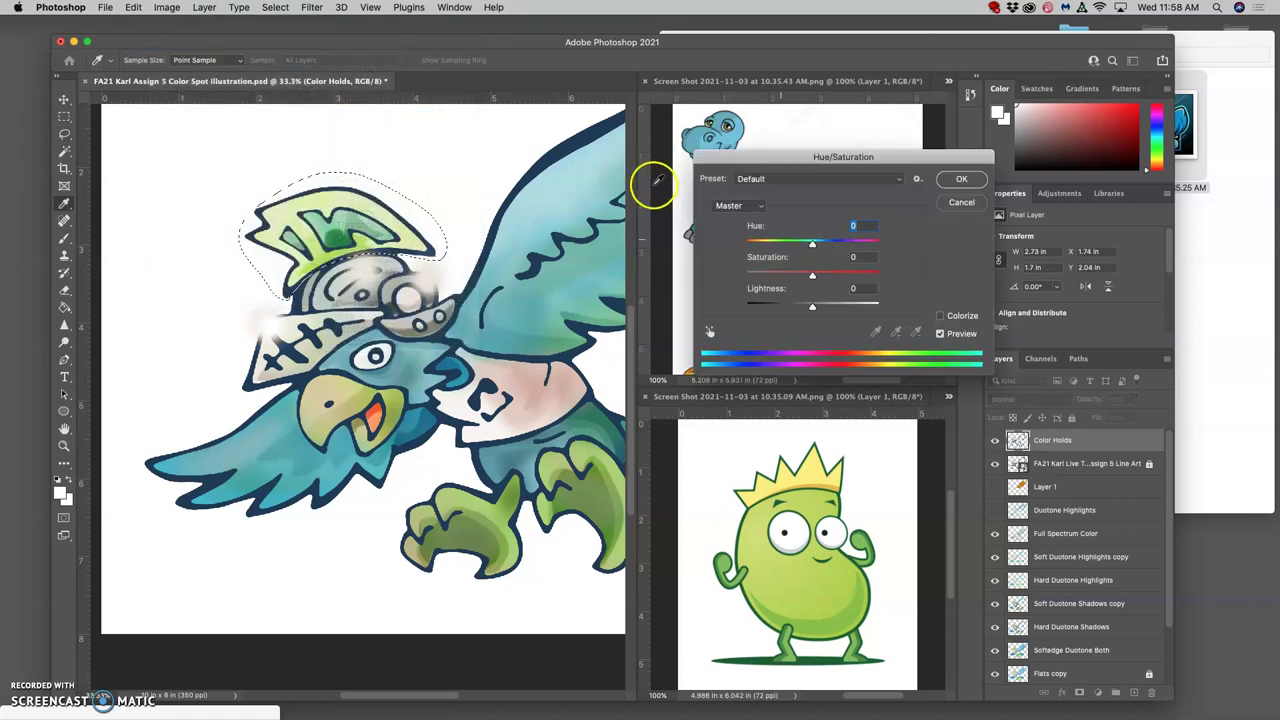
pyautogui.moveTo(812, 248); pyautogui.dragTo(768, 247)
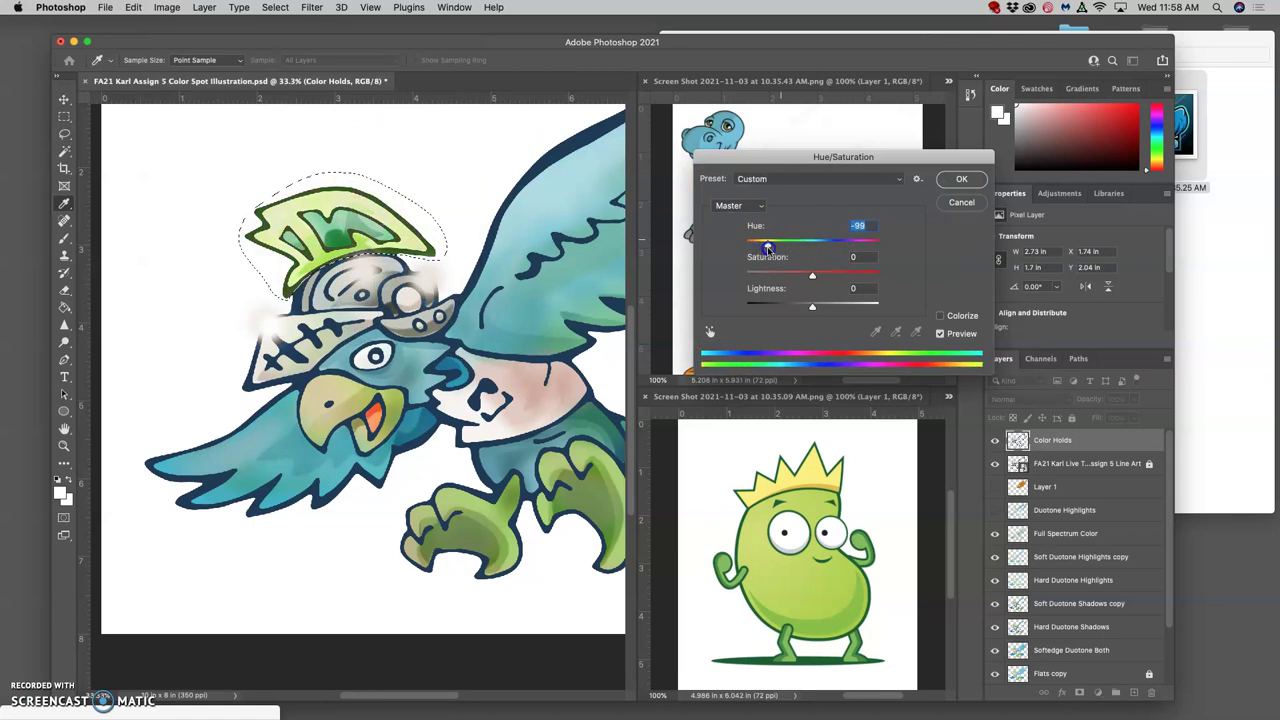
pyautogui.moveTo(812, 305); pyautogui.dragTo(822, 310)
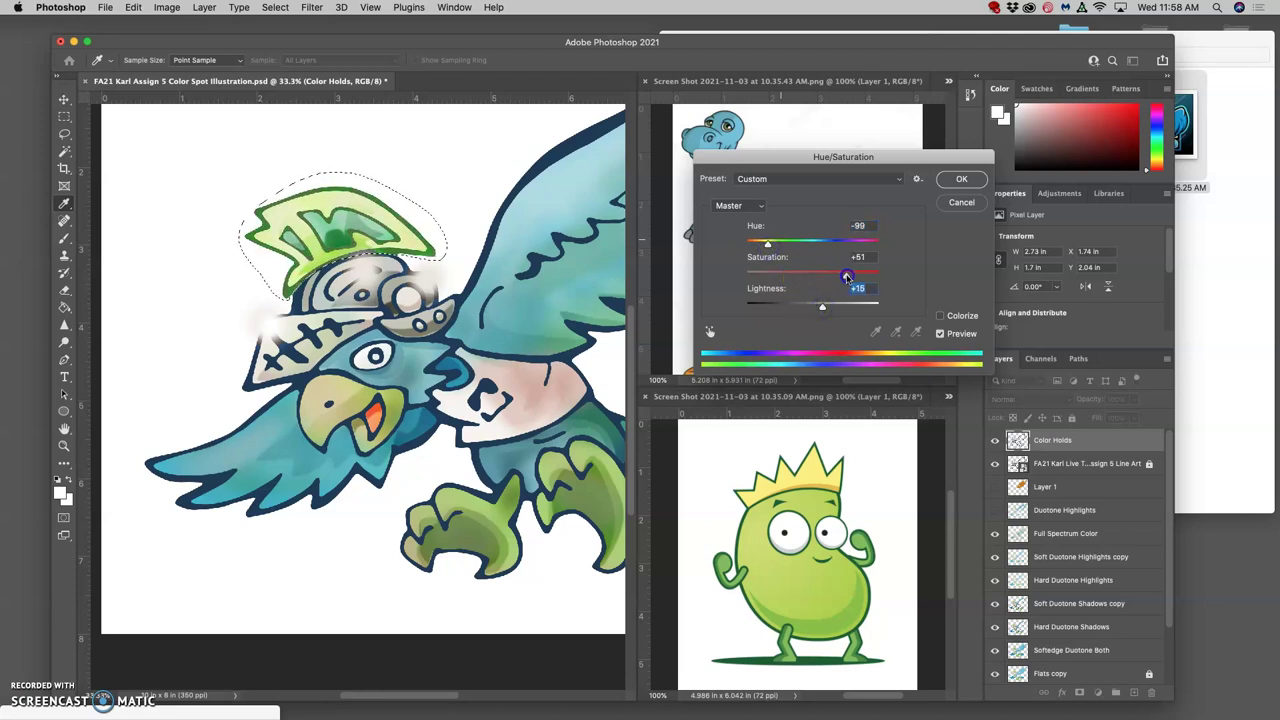
pyautogui.click(828, 277)
pyautogui.moveTo(768, 244); pyautogui.dragTo(759, 245)
pyautogui.click(828, 277)
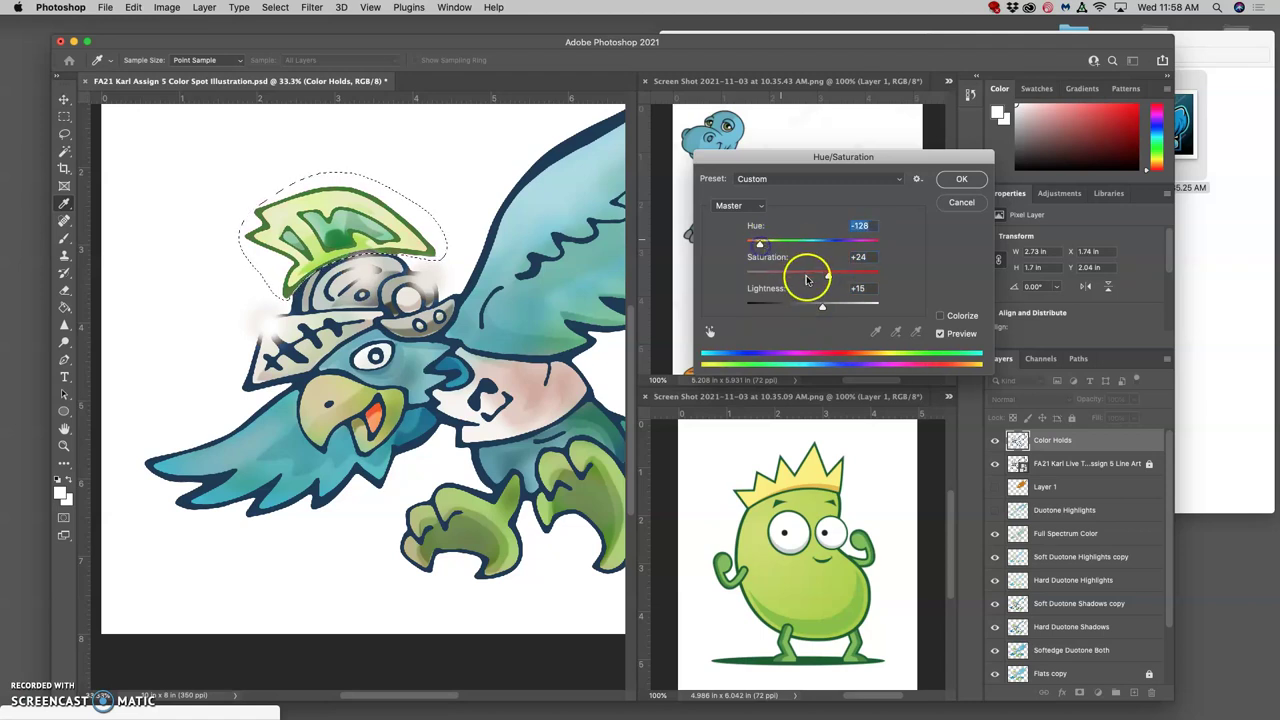
pyautogui.moveTo(855, 278); pyautogui.dragTo(819, 309)
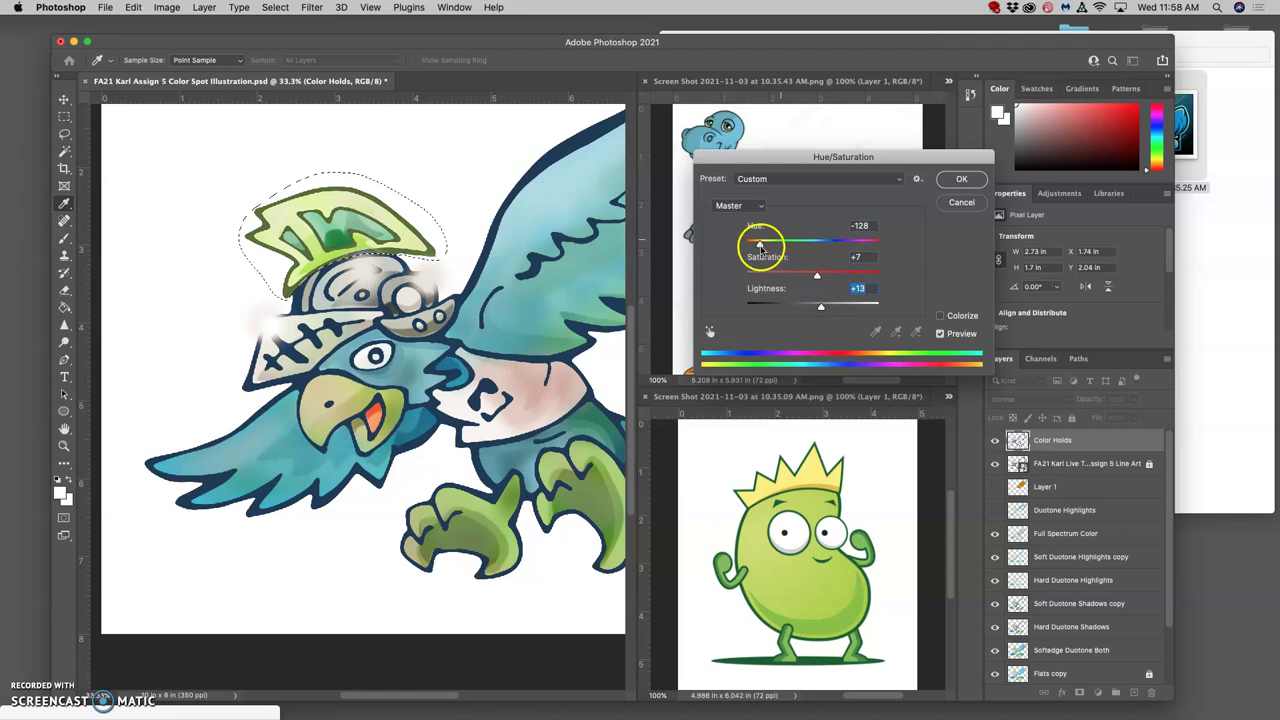
pyautogui.moveTo(759, 243); pyautogui.dragTo(775, 246)
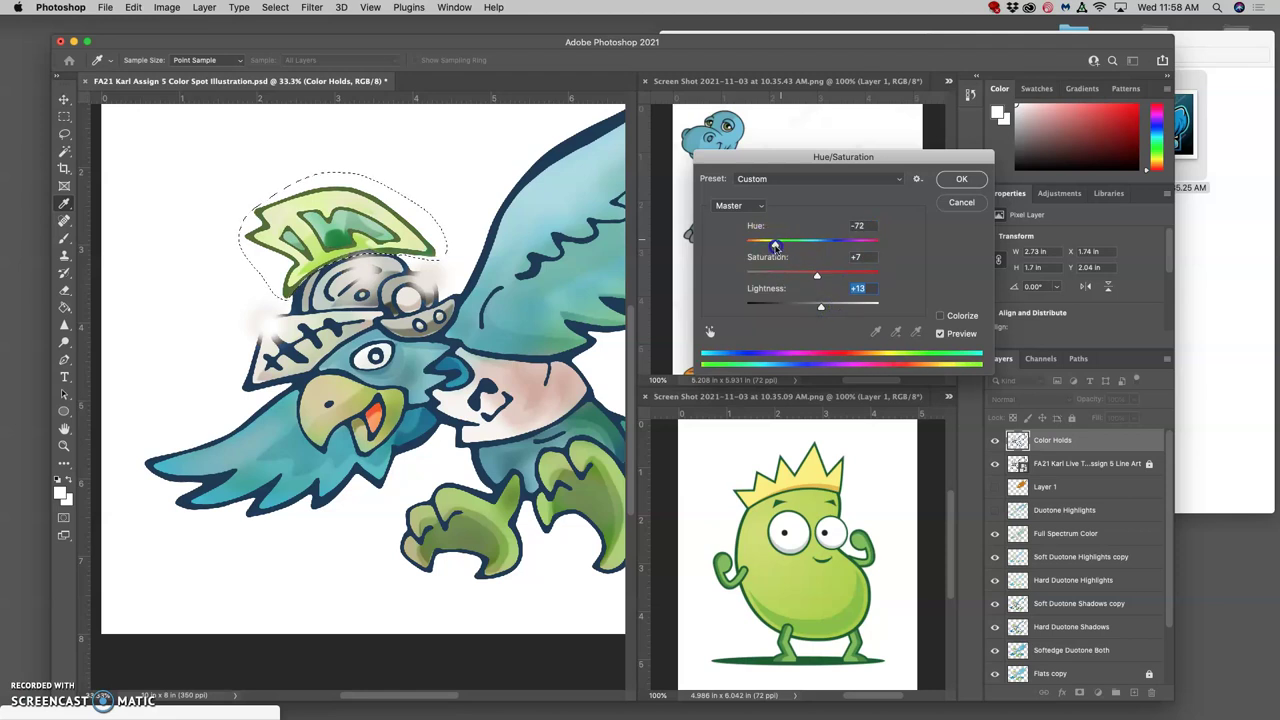
pyautogui.click(959, 179)
pyautogui.click(483, 212)
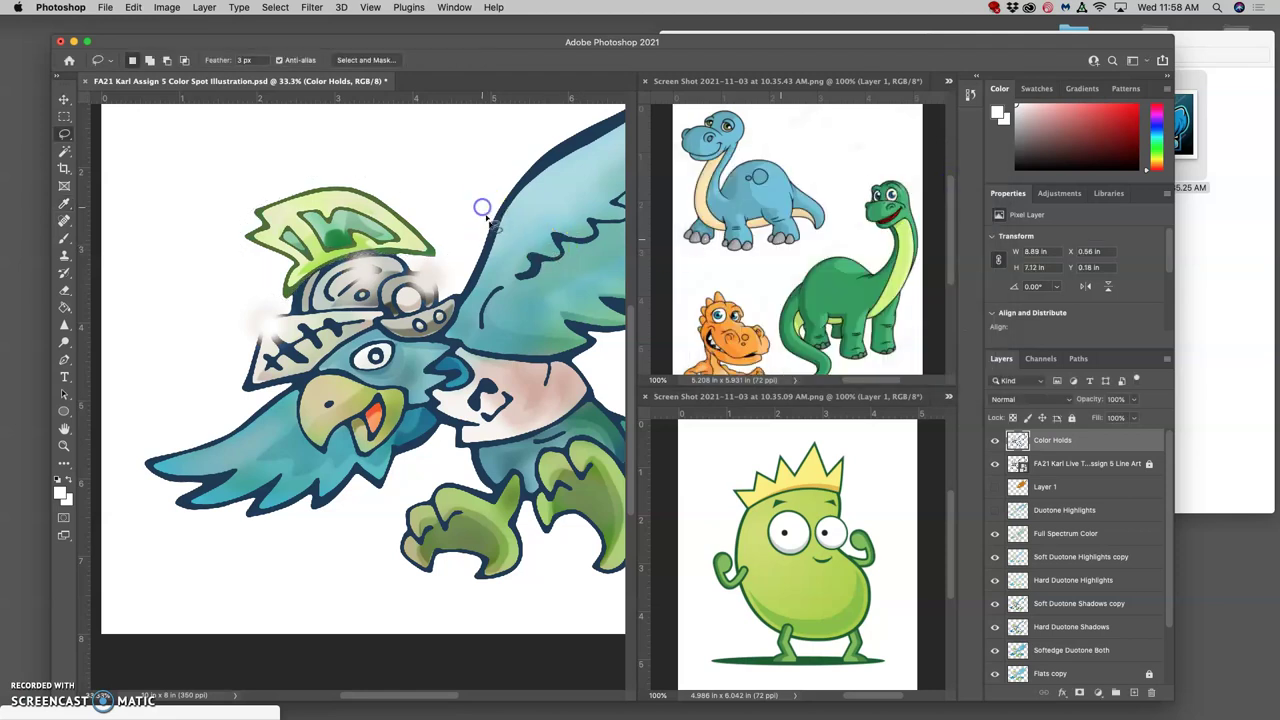
# Select the bird's beak, including its mouth, with a freehand Lasso outline.
pyautogui.hscroll(3, 508, 240)
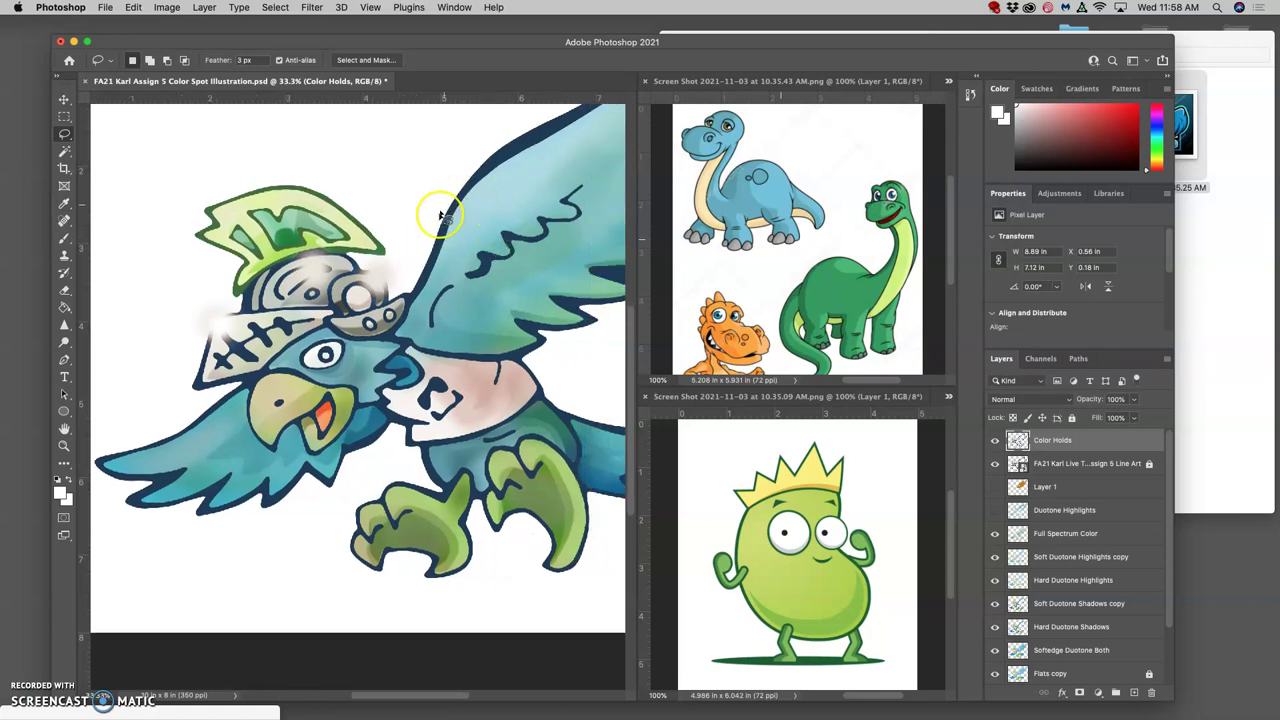
pyautogui.scroll(-4, 467, 252)
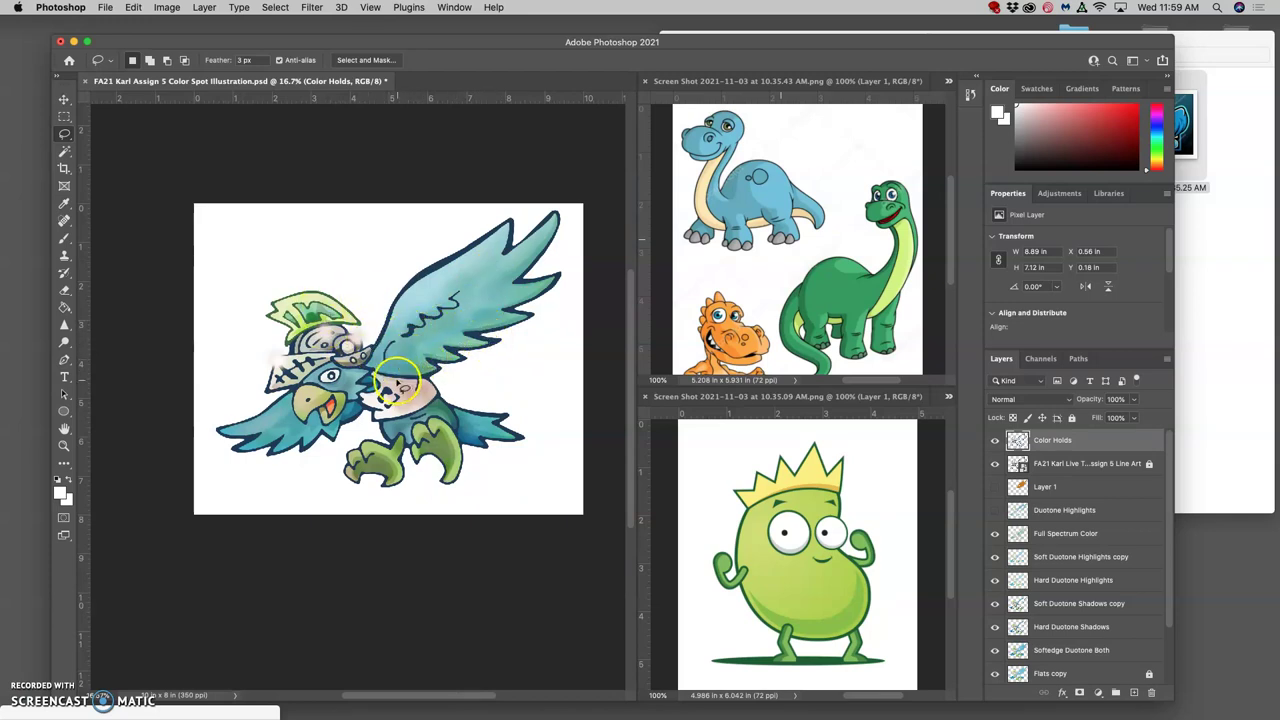
pyautogui.press('super+plus')
pyautogui.press('super+plus')
pyautogui.press('super+plus')
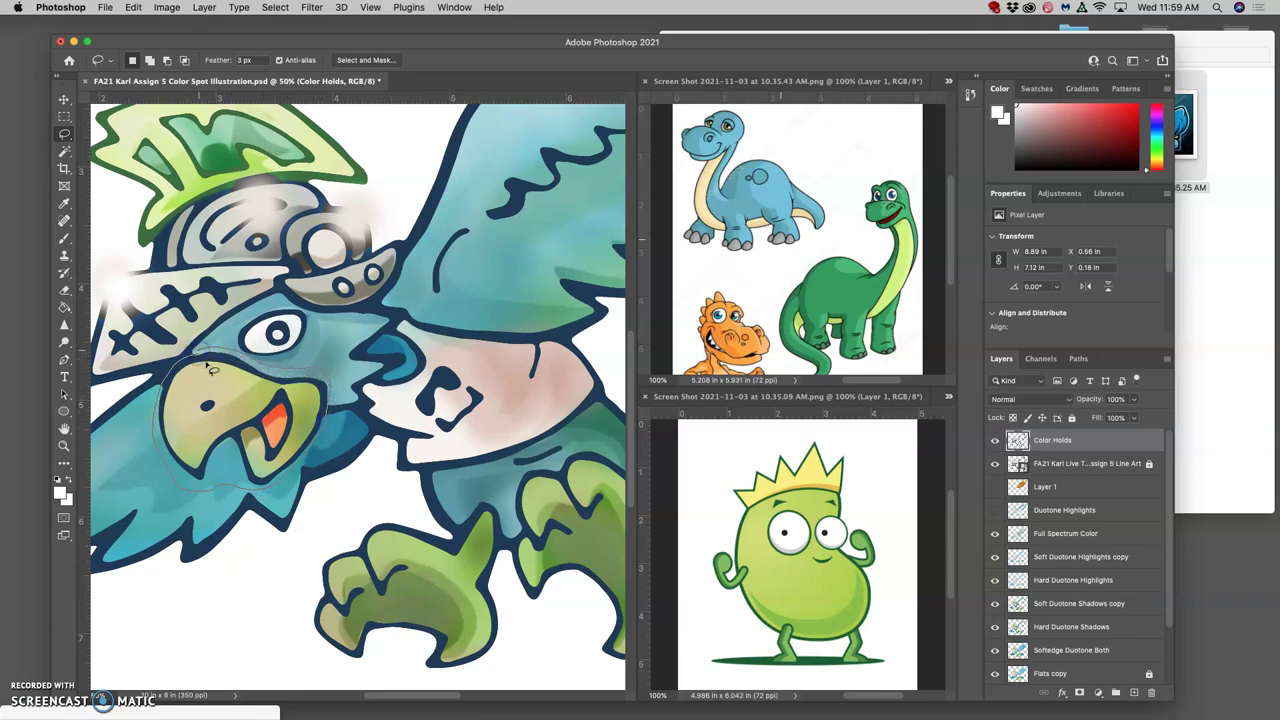
pyautogui.moveTo(212, 369); pyautogui.dragTo(210, 368)
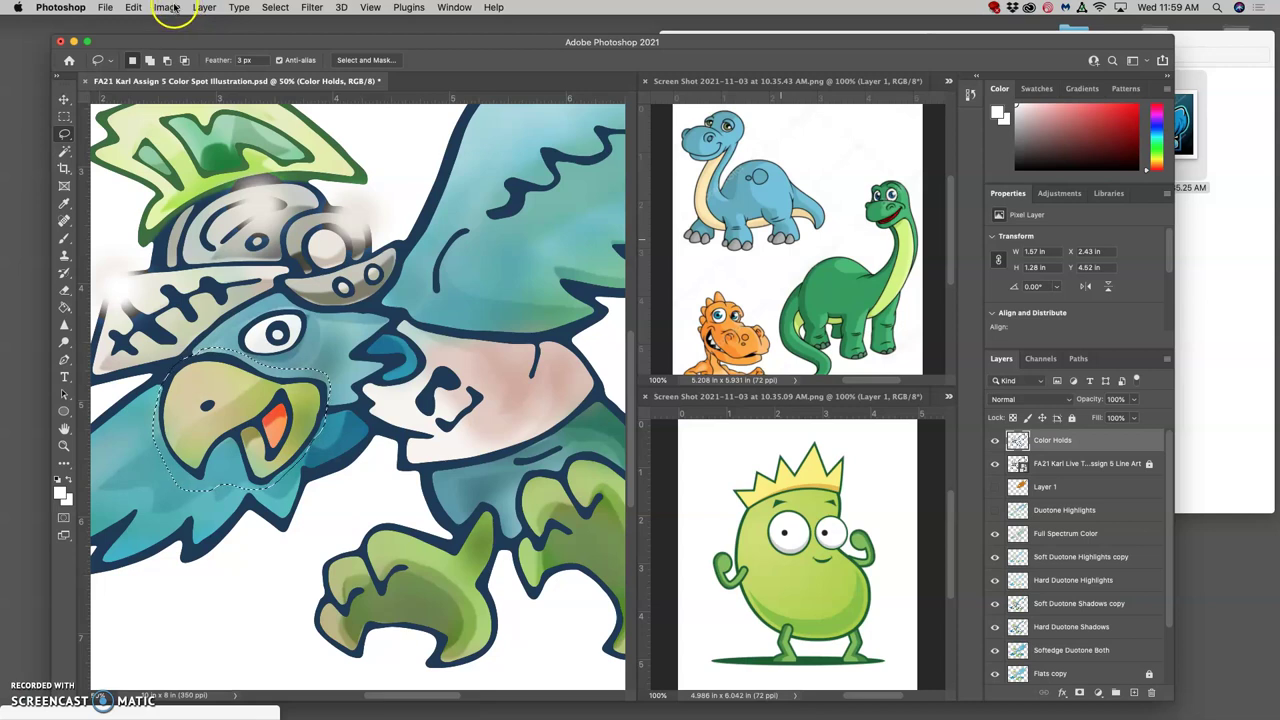
# Recolour the beak's outlines golden brown using Hue/Saturation with hue -170, saturation +55 and lightness +17, and clear the selection.
pyautogui.click(168, 8)
pyautogui.moveTo(300, 44)
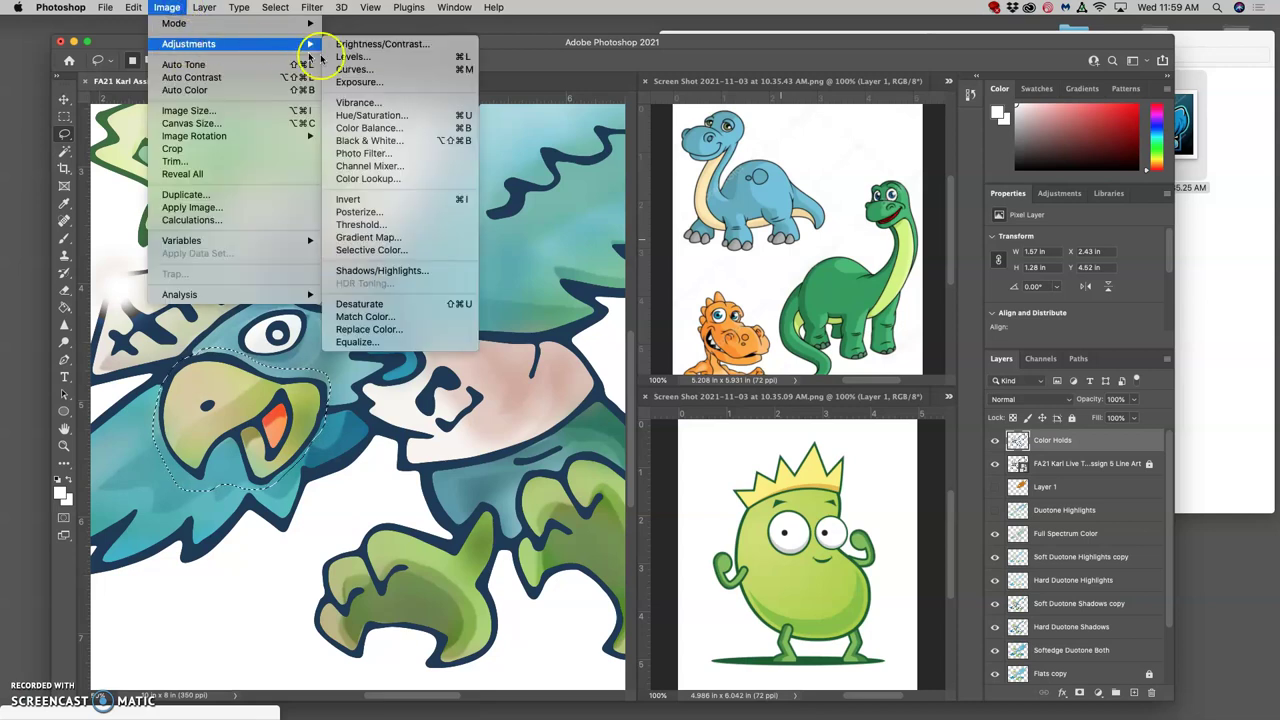
pyautogui.click(345, 115)
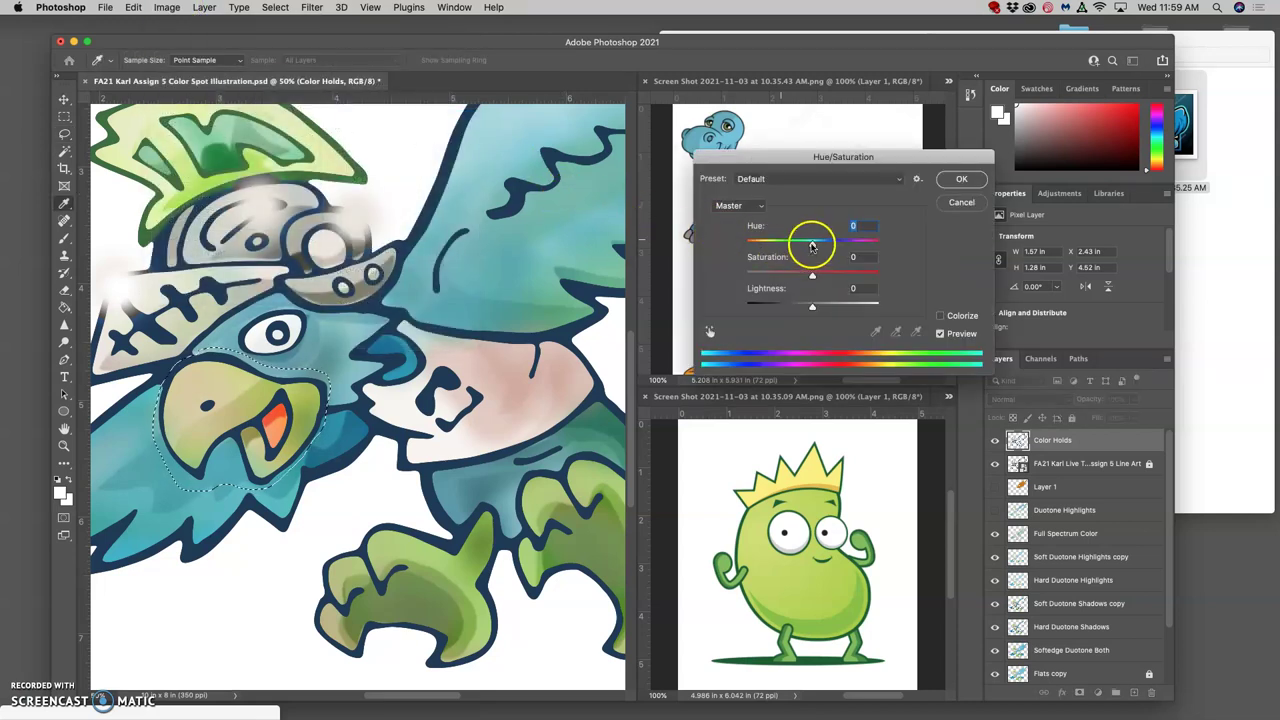
pyautogui.moveTo(812, 245); pyautogui.dragTo(878, 245)
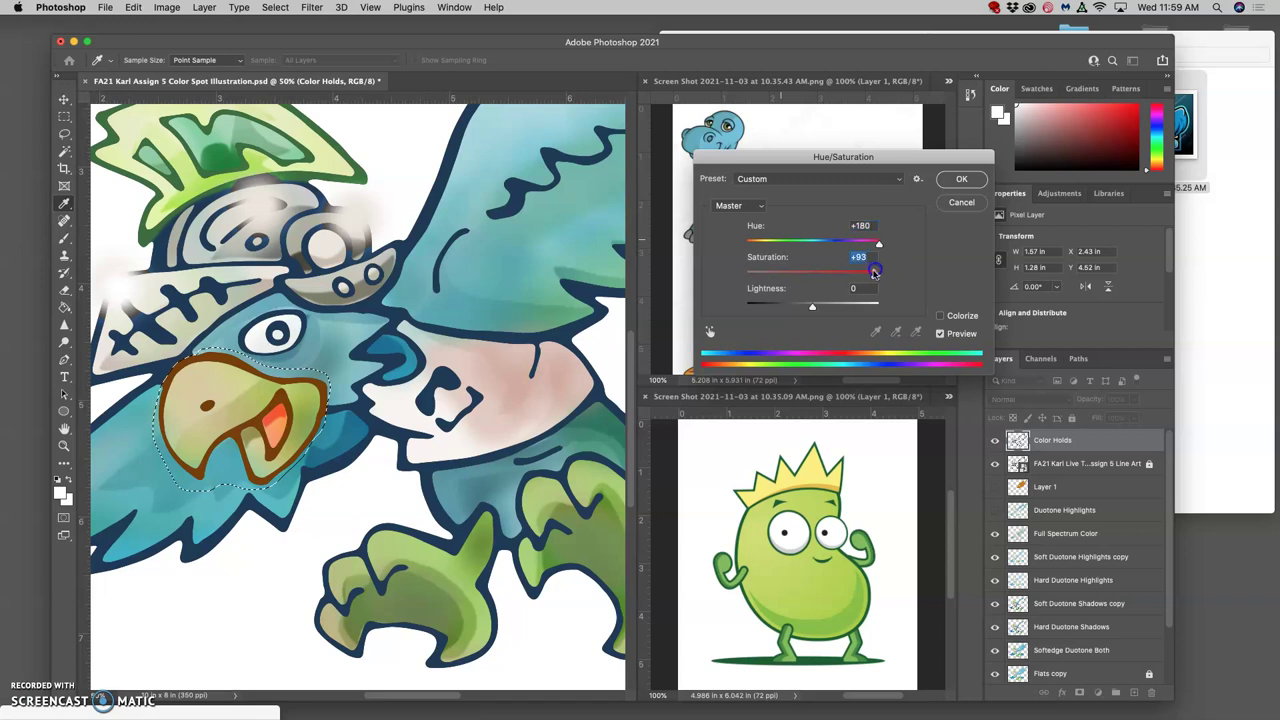
pyautogui.moveTo(812, 306); pyautogui.dragTo(746, 260)
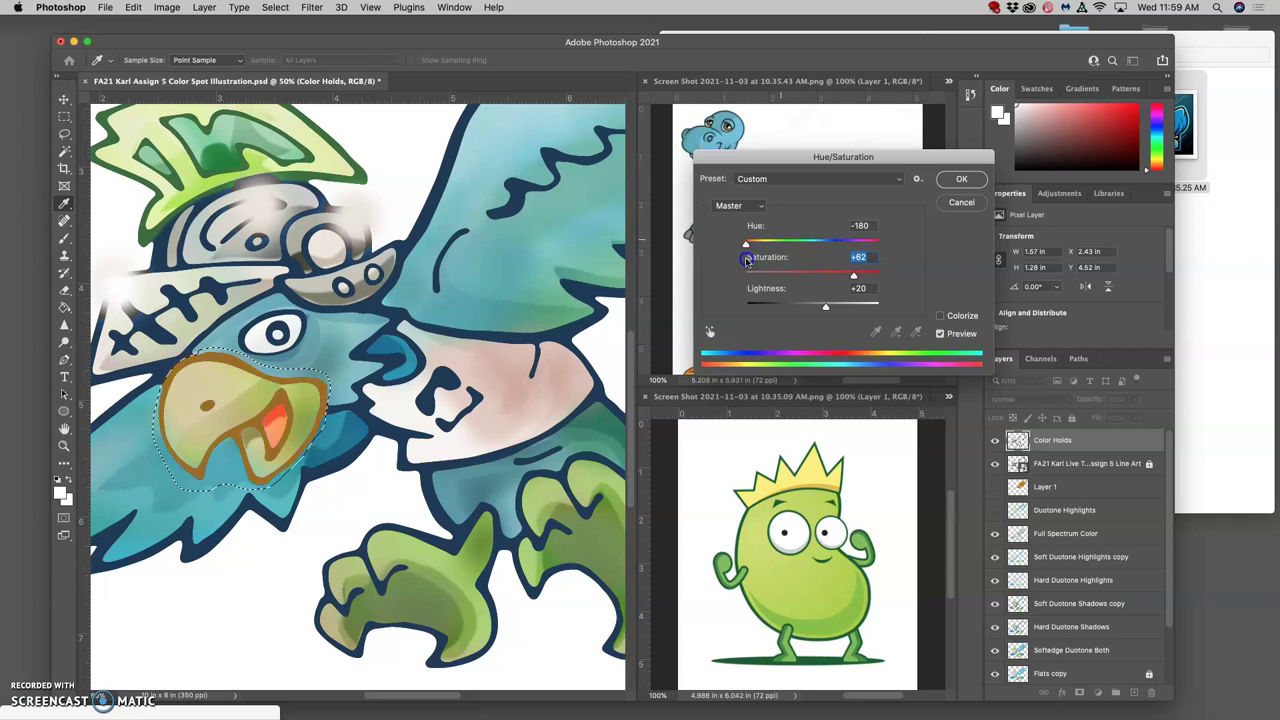
pyautogui.moveTo(822, 302); pyautogui.dragTo(823, 308)
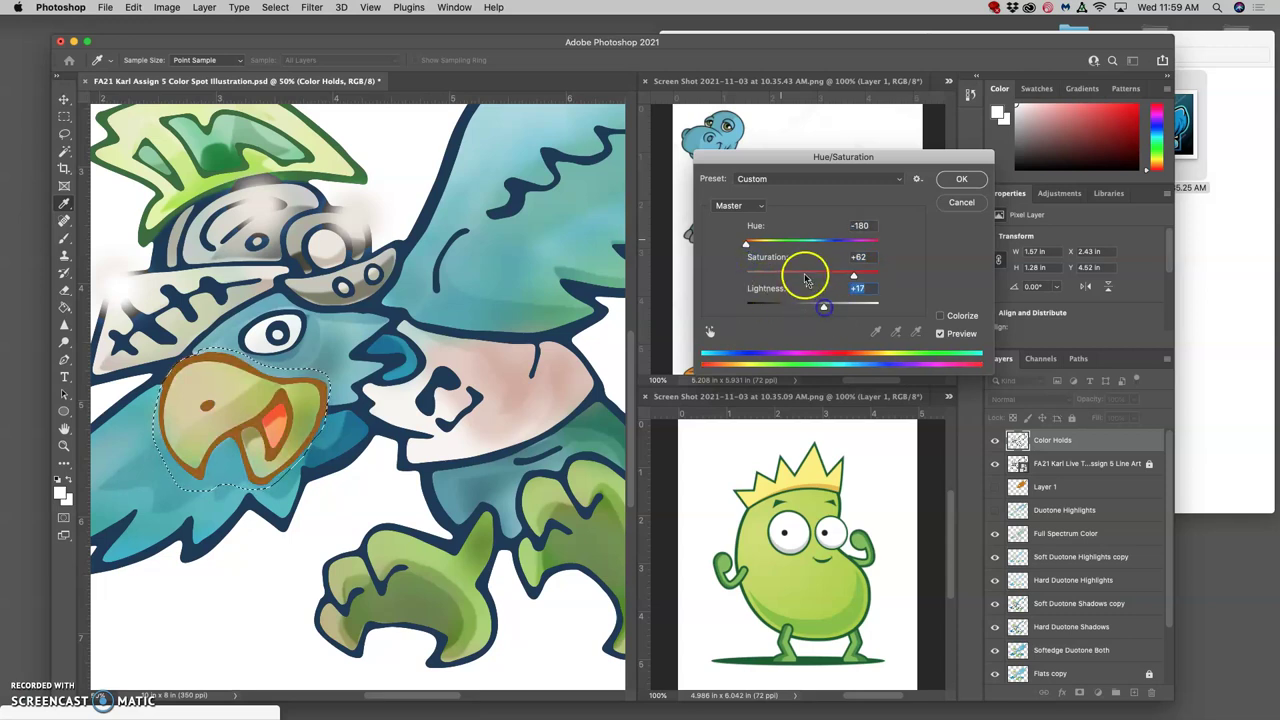
pyautogui.moveTo(746, 245); pyautogui.dragTo(749, 248)
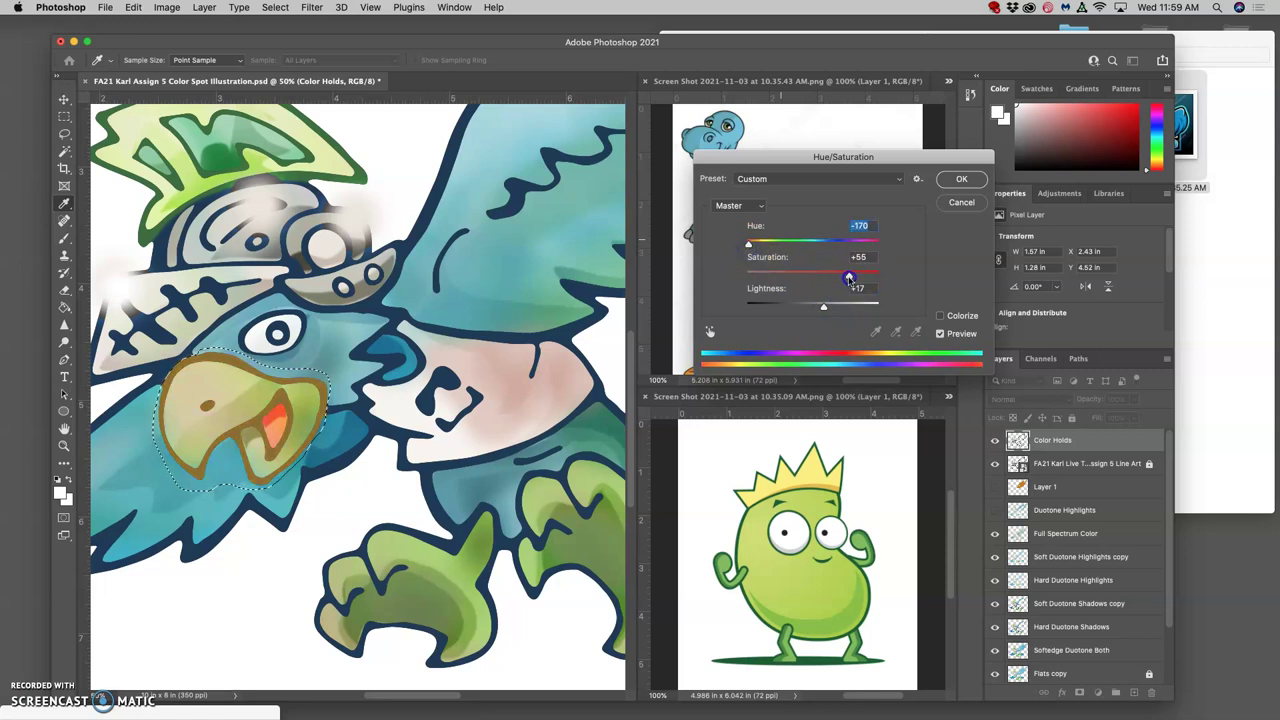
pyautogui.click(961, 179)
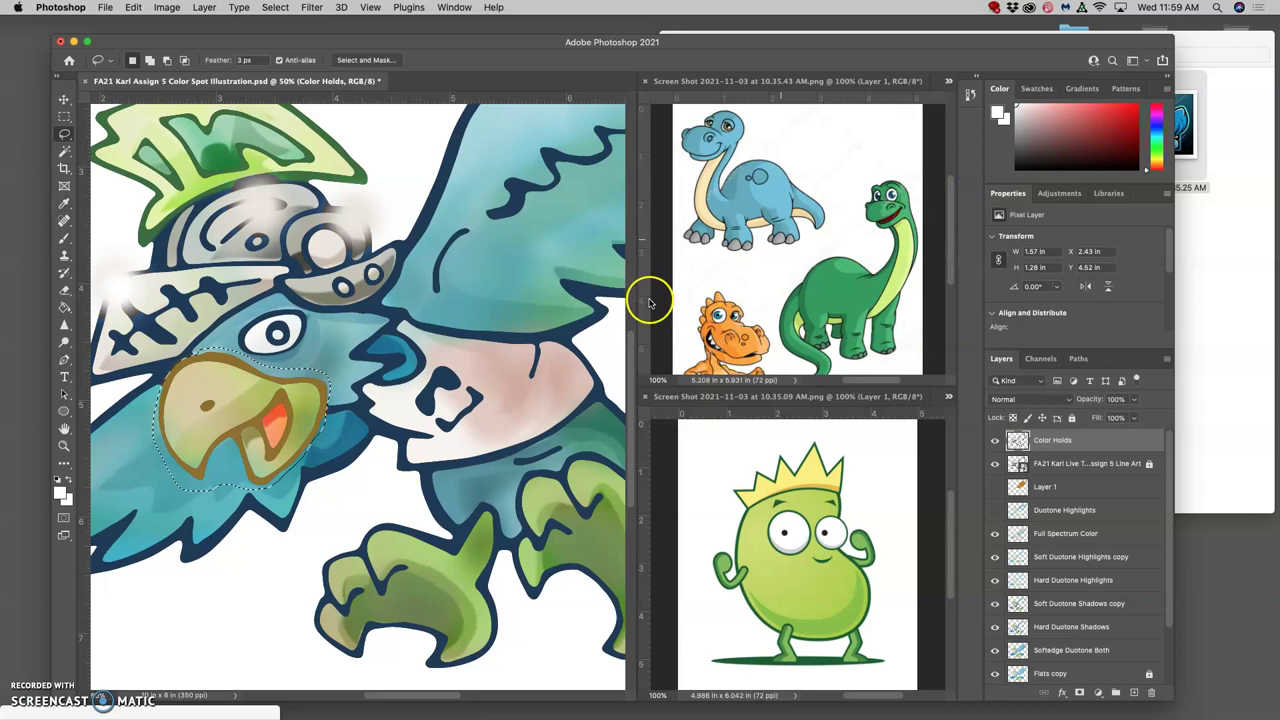
pyautogui.press('super+d')
# Lasso one of the bird's clawed feet and add the other foot to the same selection.
pyautogui.press('super+minus')
pyautogui.press('super+minus')
pyautogui.press('super+minus')
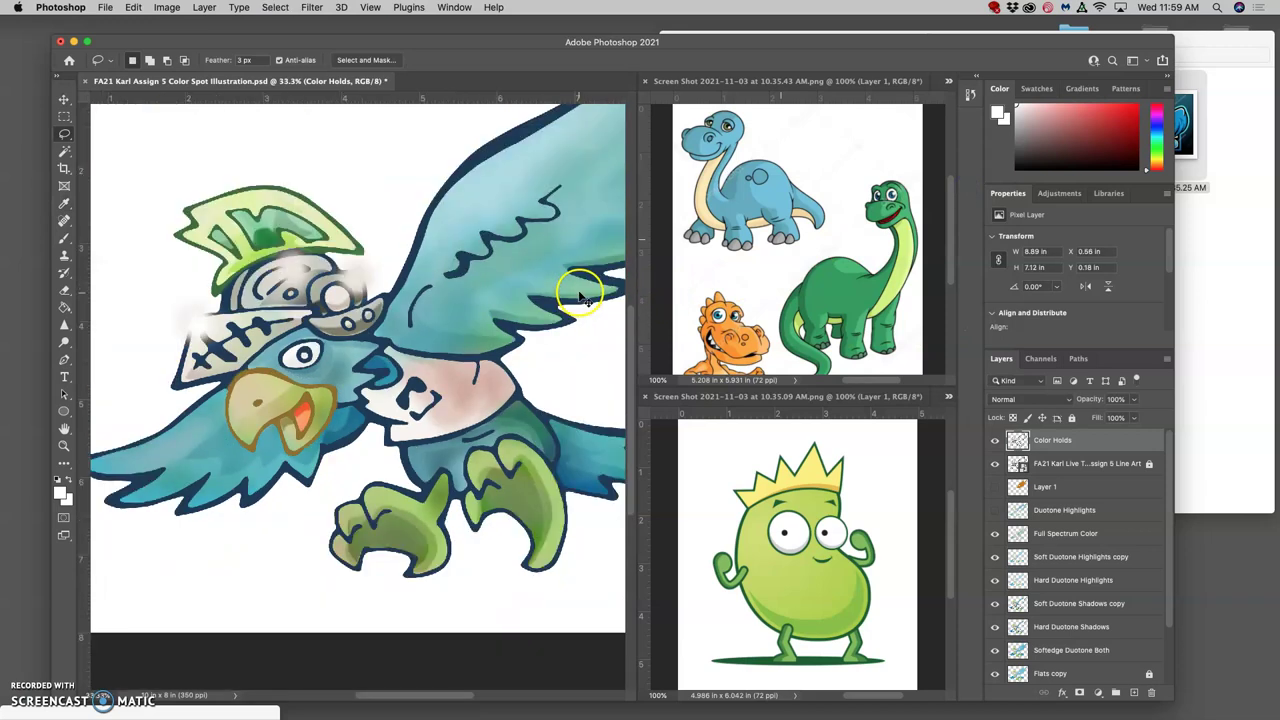
pyautogui.press('super+plus')
pyautogui.press('super+plus')
pyautogui.press('super+plus')
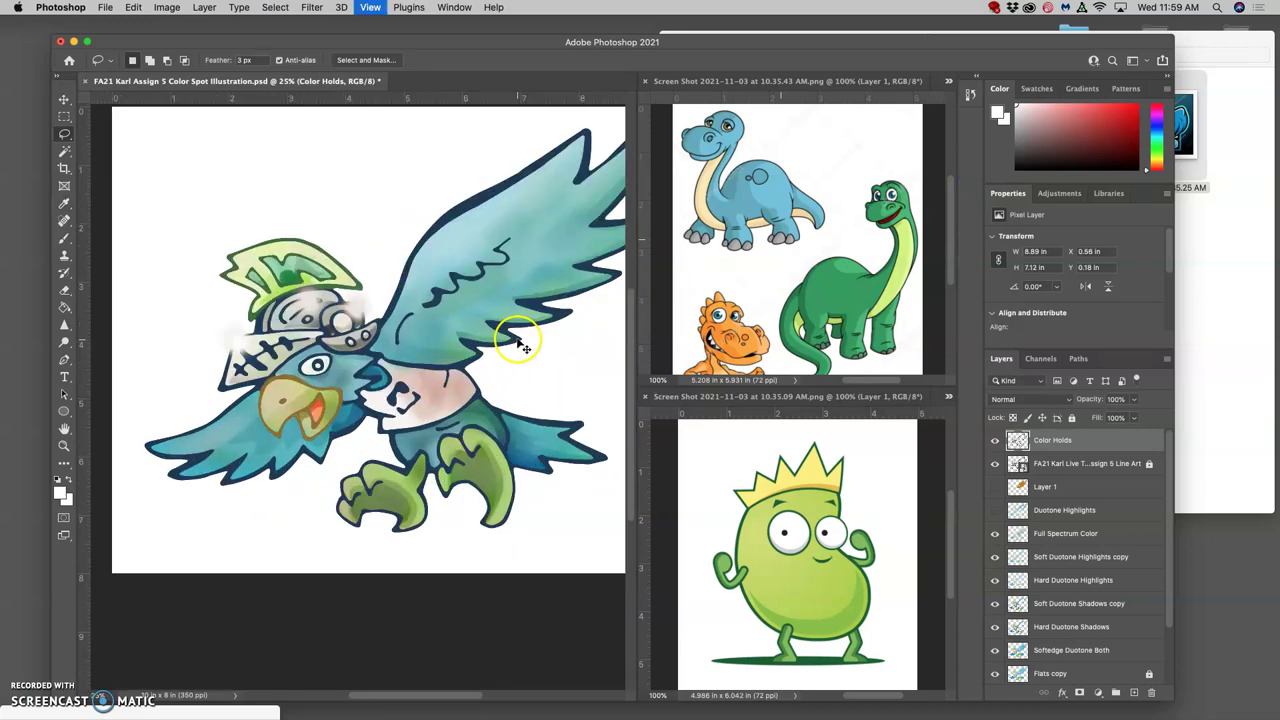
pyautogui.hscroll(3, 476, 367)
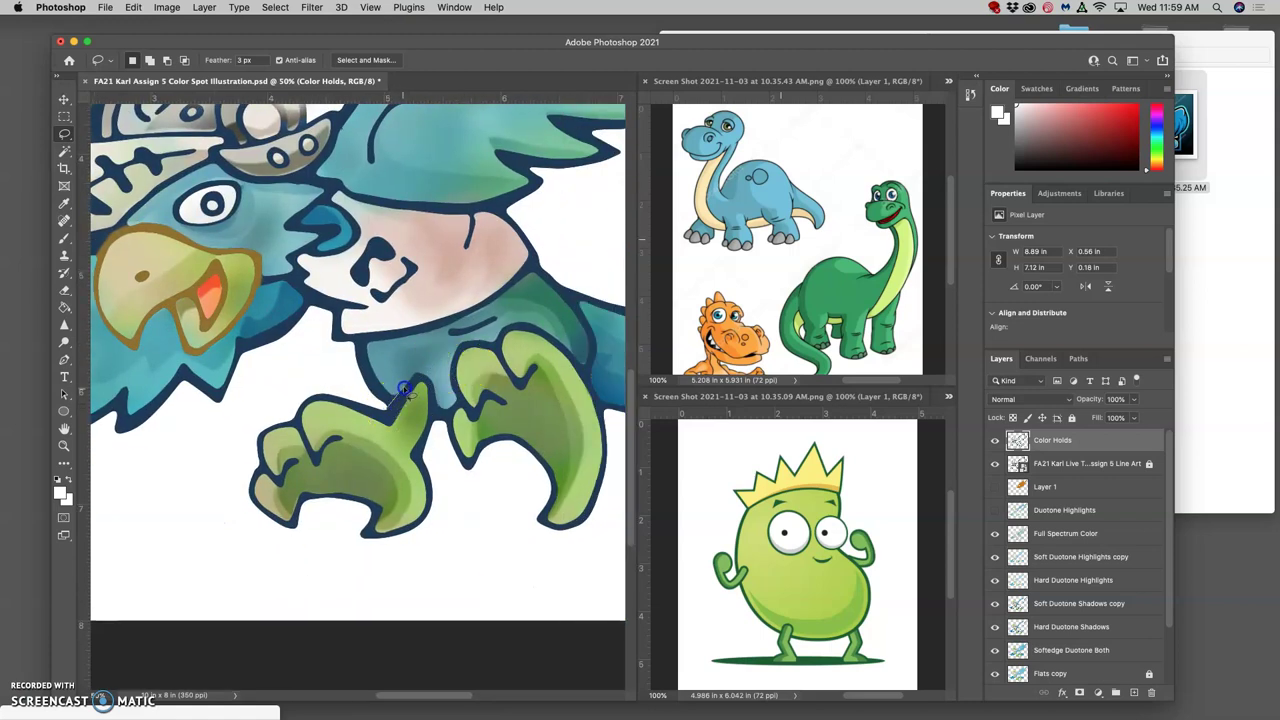
pyautogui.moveTo(430, 374); pyautogui.dragTo(438, 395)
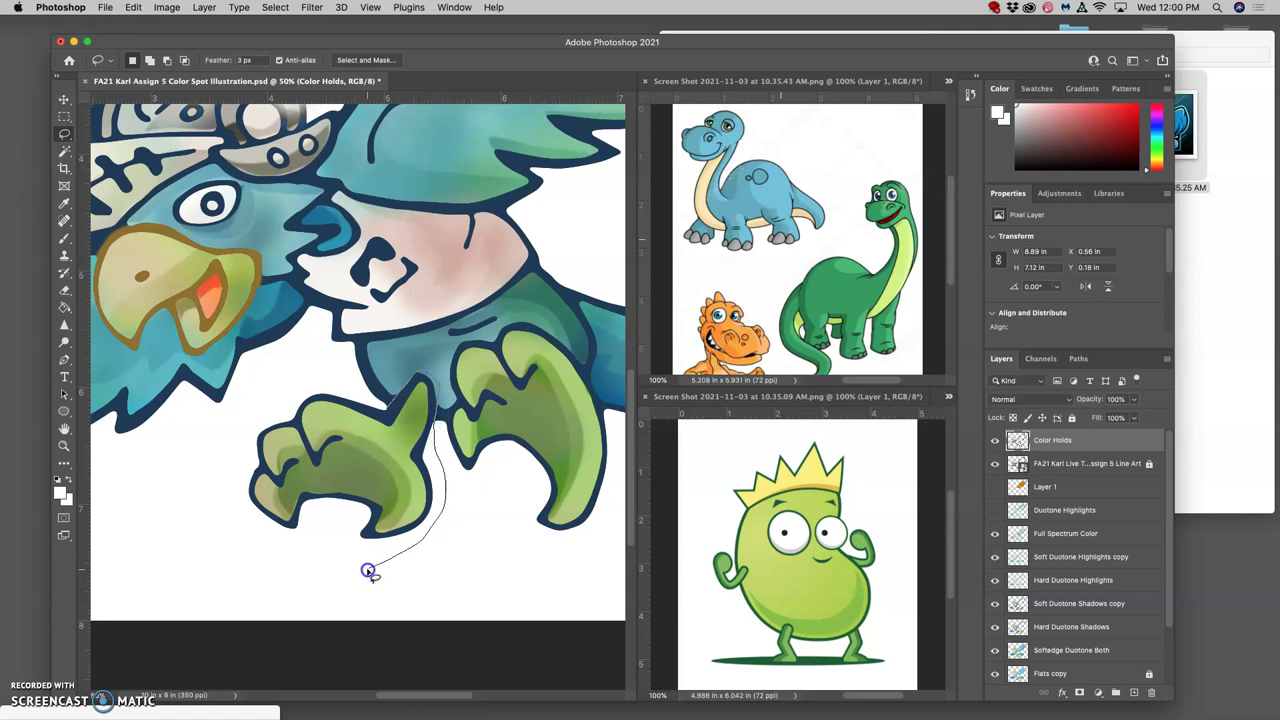
pyautogui.moveTo(362, 571)
pyautogui.mouseDown()
pyautogui.moveTo(263, 547)
pyautogui.moveTo(231, 505)
pyautogui.mouseUp()
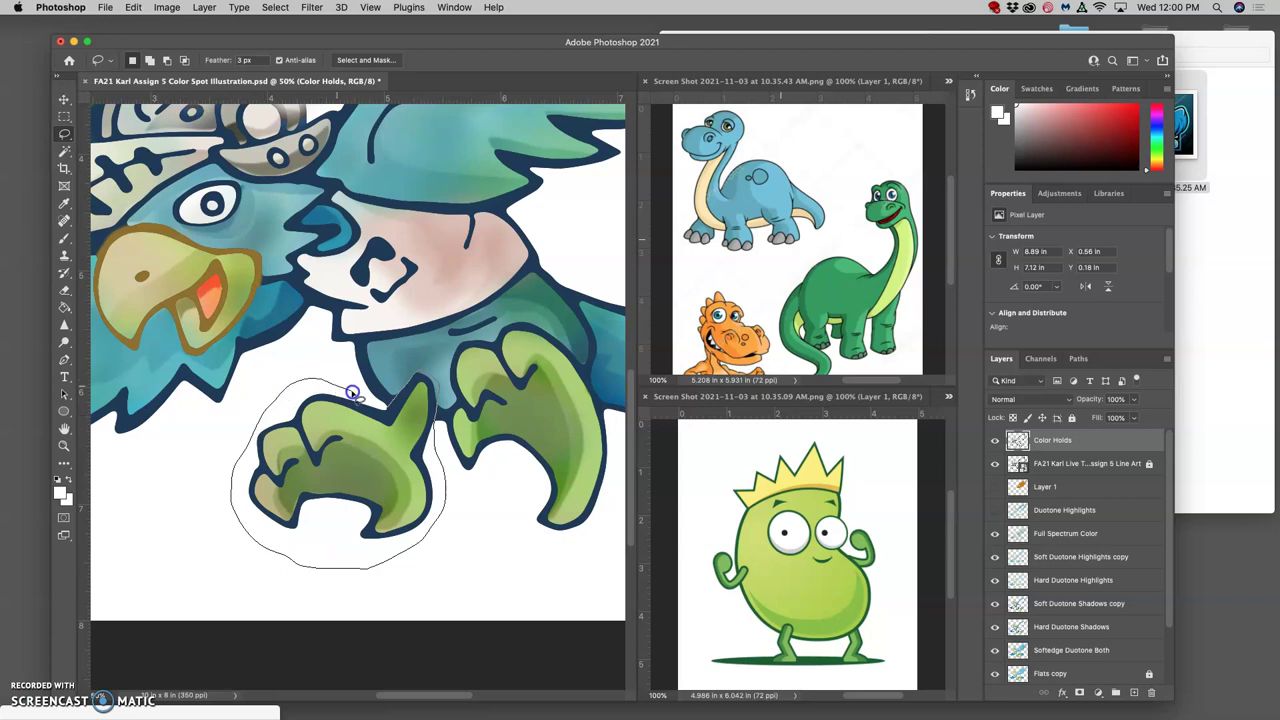
pyautogui.moveTo(355, 392); pyautogui.dragTo(382, 402)
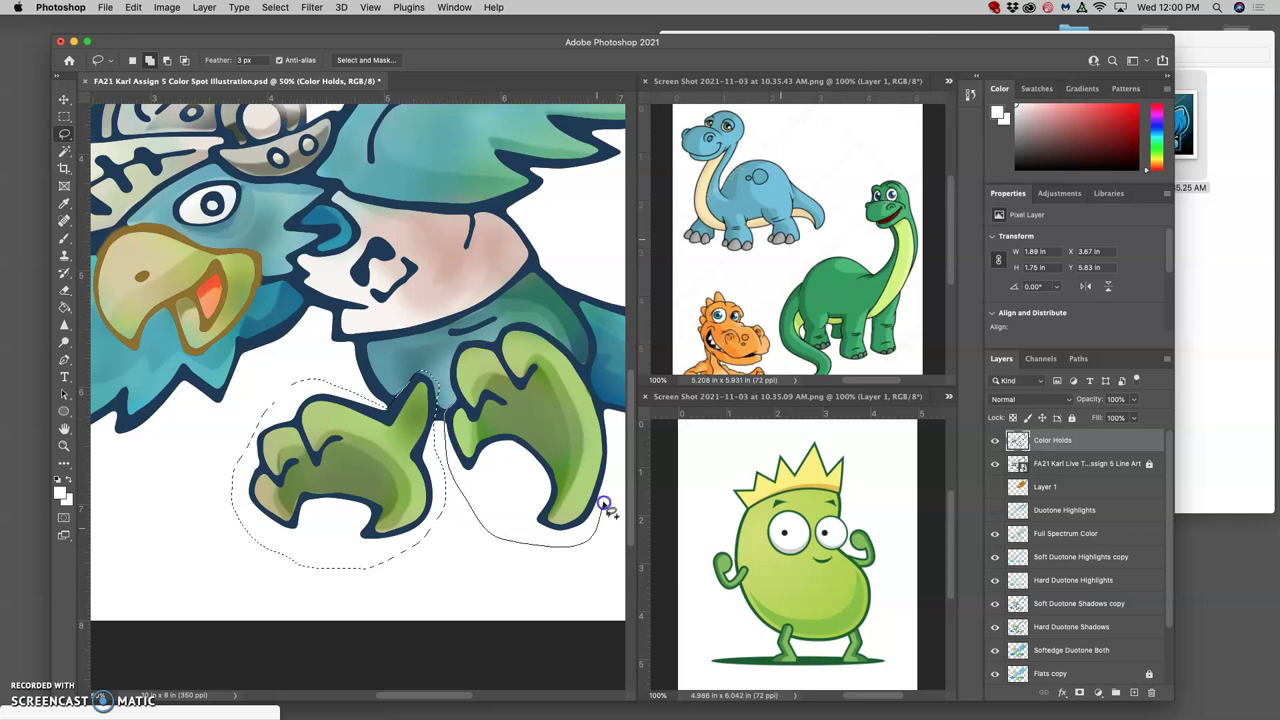
pyautogui.moveTo(608, 418); pyautogui.dragTo(592, 378)
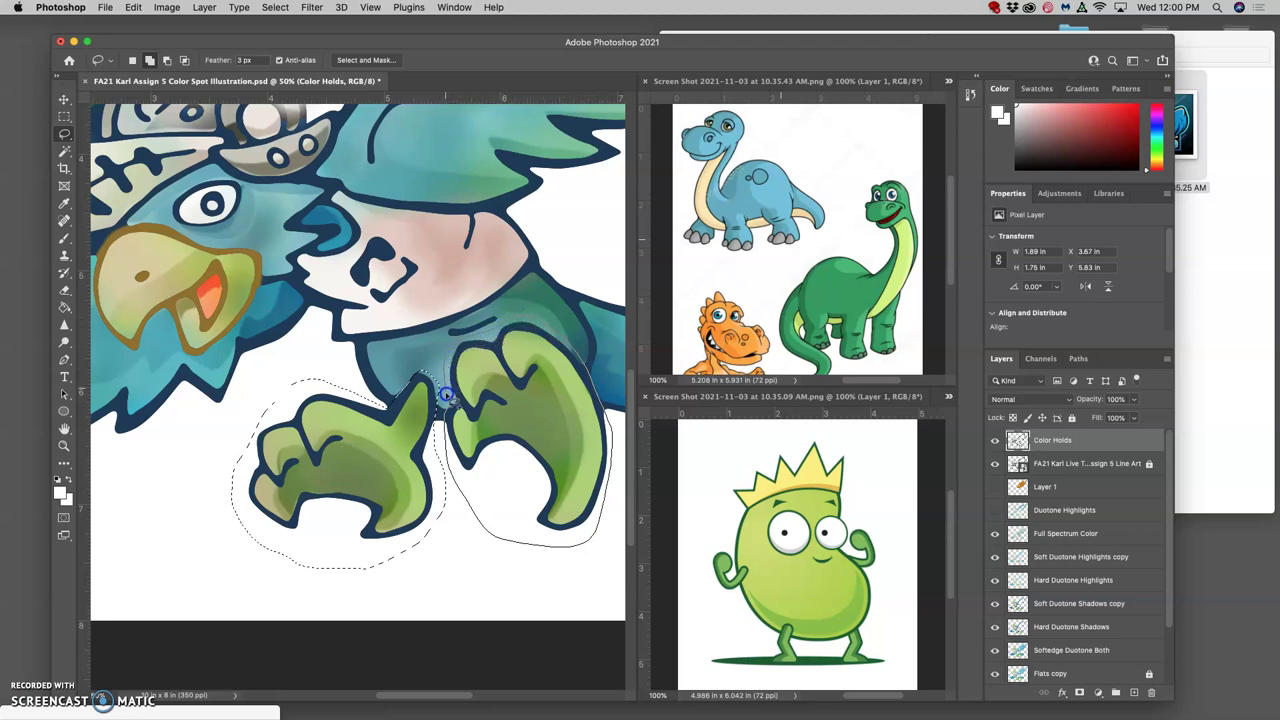
pyautogui.moveTo(462, 412); pyautogui.dragTo(460, 410)
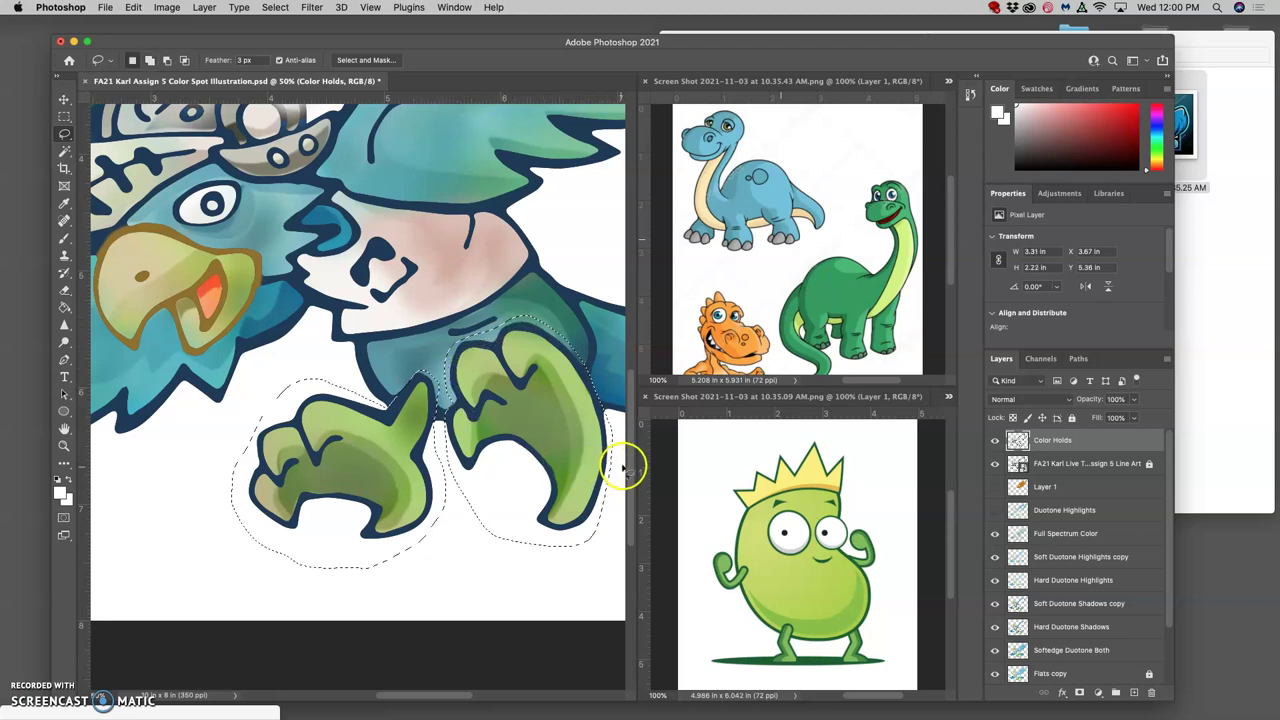
# Recolour the feet's outlines dark green using Hue/Saturation with hue -60, saturation +12 and lightness +1, and clear the selection.
pyautogui.click(165, 9)
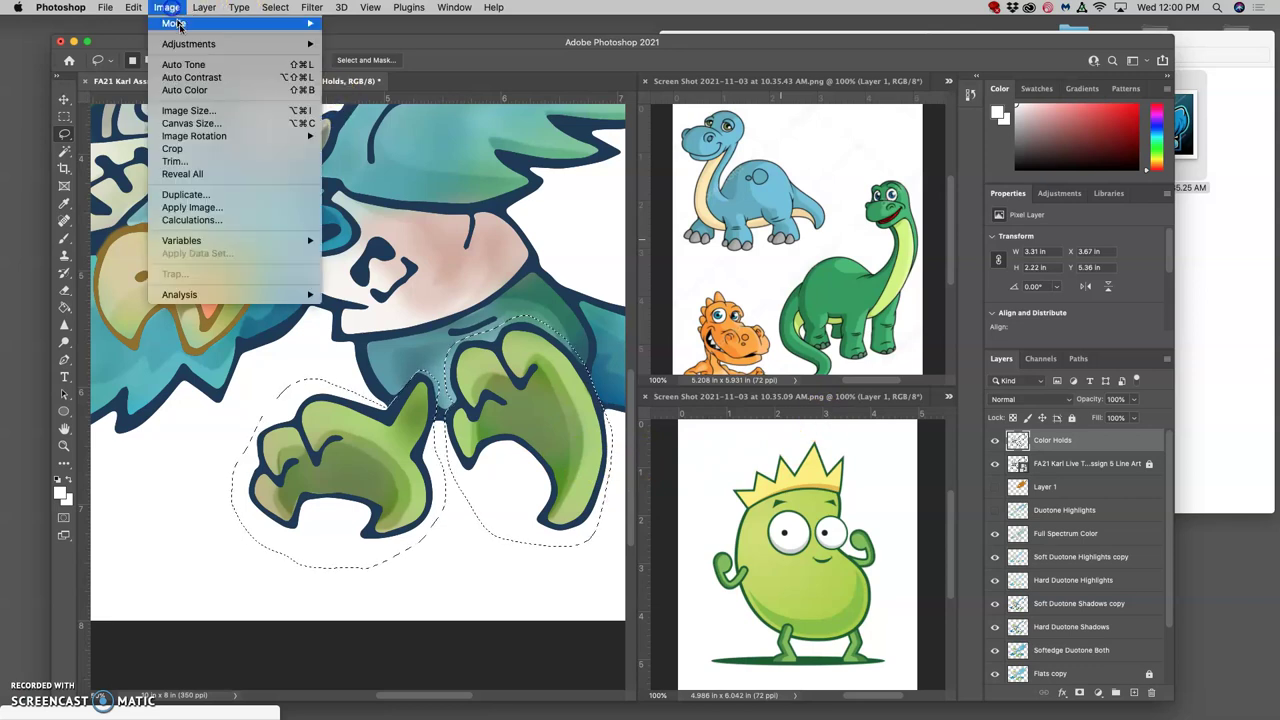
pyautogui.moveTo(188, 46)
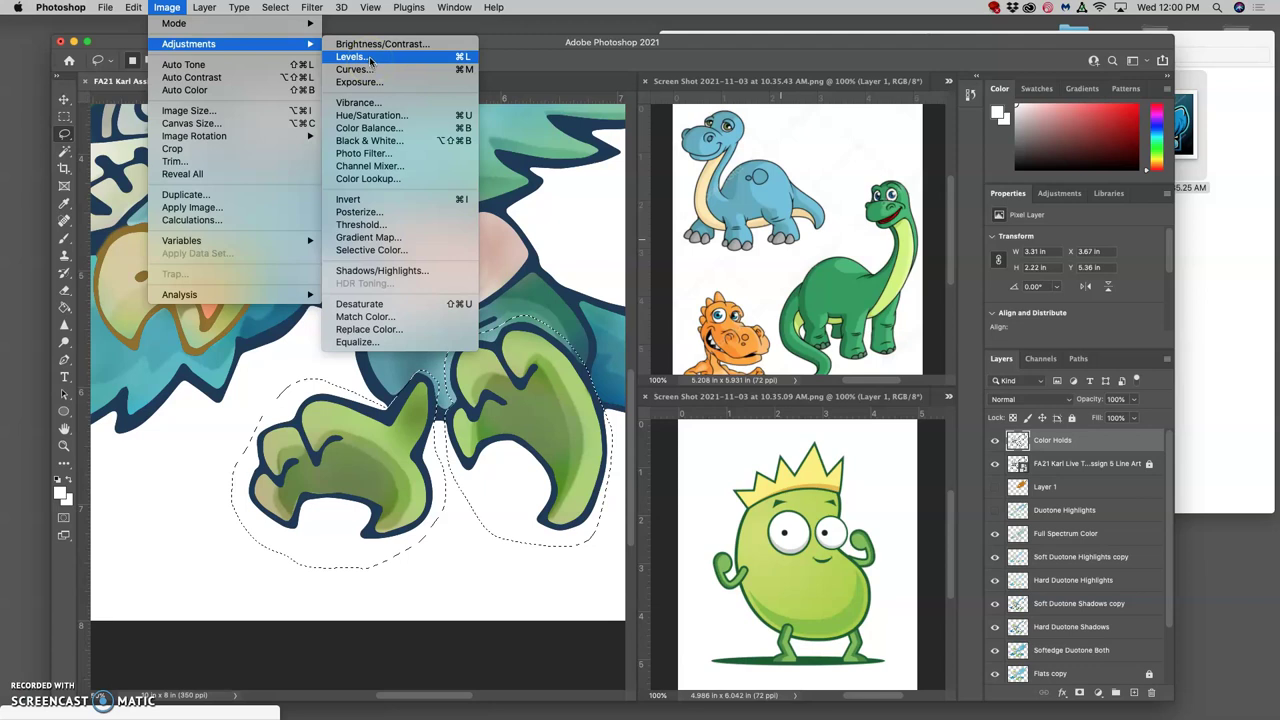
pyautogui.click(370, 115)
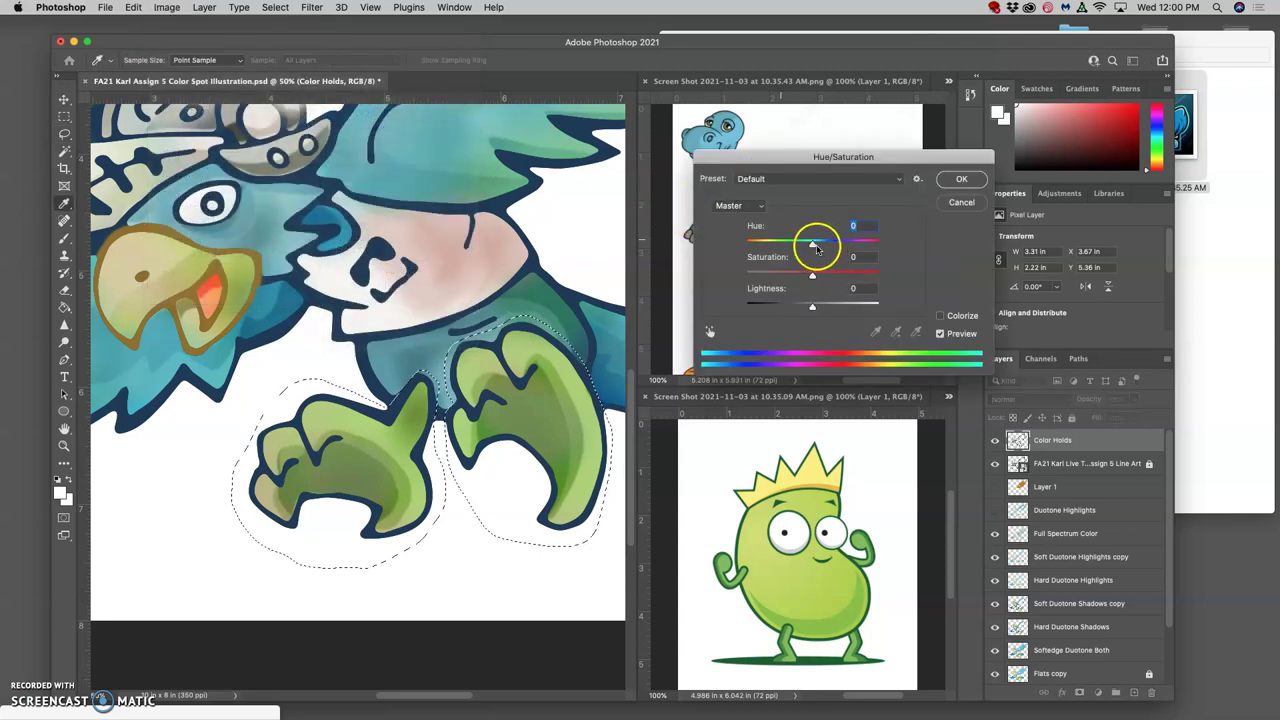
pyautogui.moveTo(812, 247)
pyautogui.mouseDown()
pyautogui.moveTo(839, 246)
pyautogui.moveTo(794, 245)
pyautogui.mouseUp()
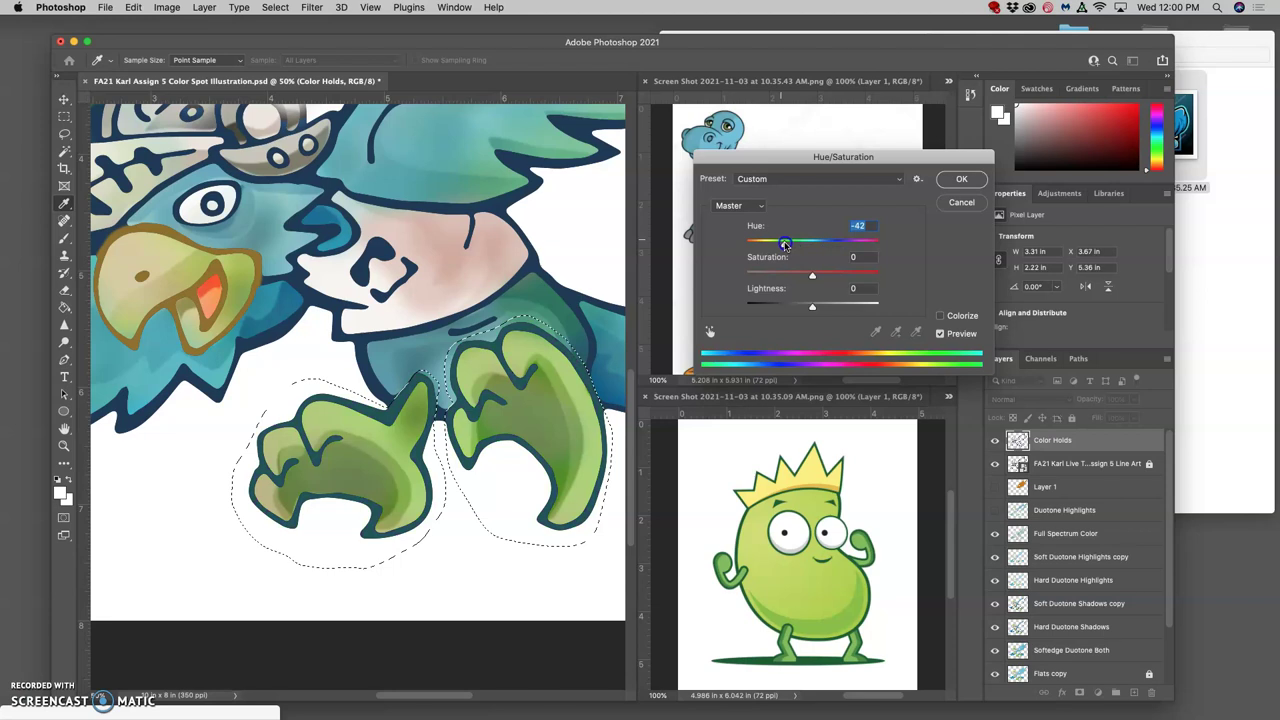
pyautogui.moveTo(812, 305); pyautogui.dragTo(814, 309)
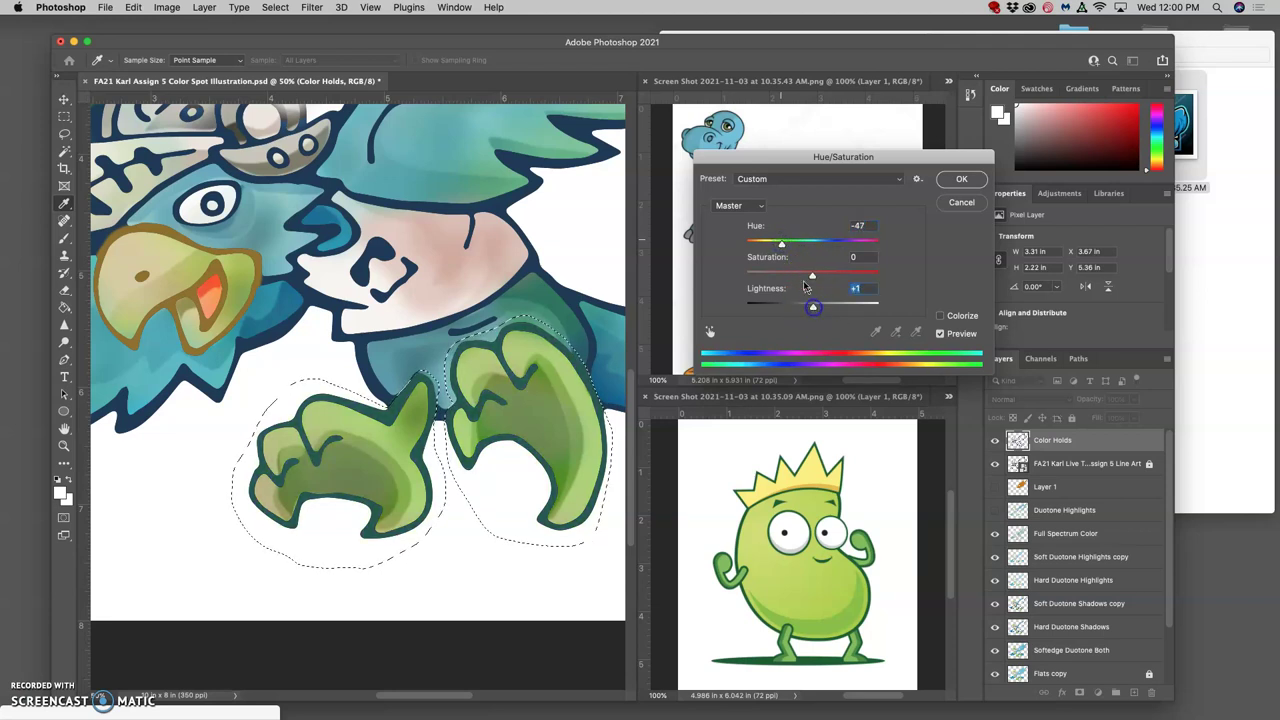
pyautogui.moveTo(781, 245)
pyautogui.mouseDown()
pyautogui.moveTo(800, 248)
pyautogui.moveTo(779, 247)
pyautogui.mouseUp()
pyautogui.click(812, 276)
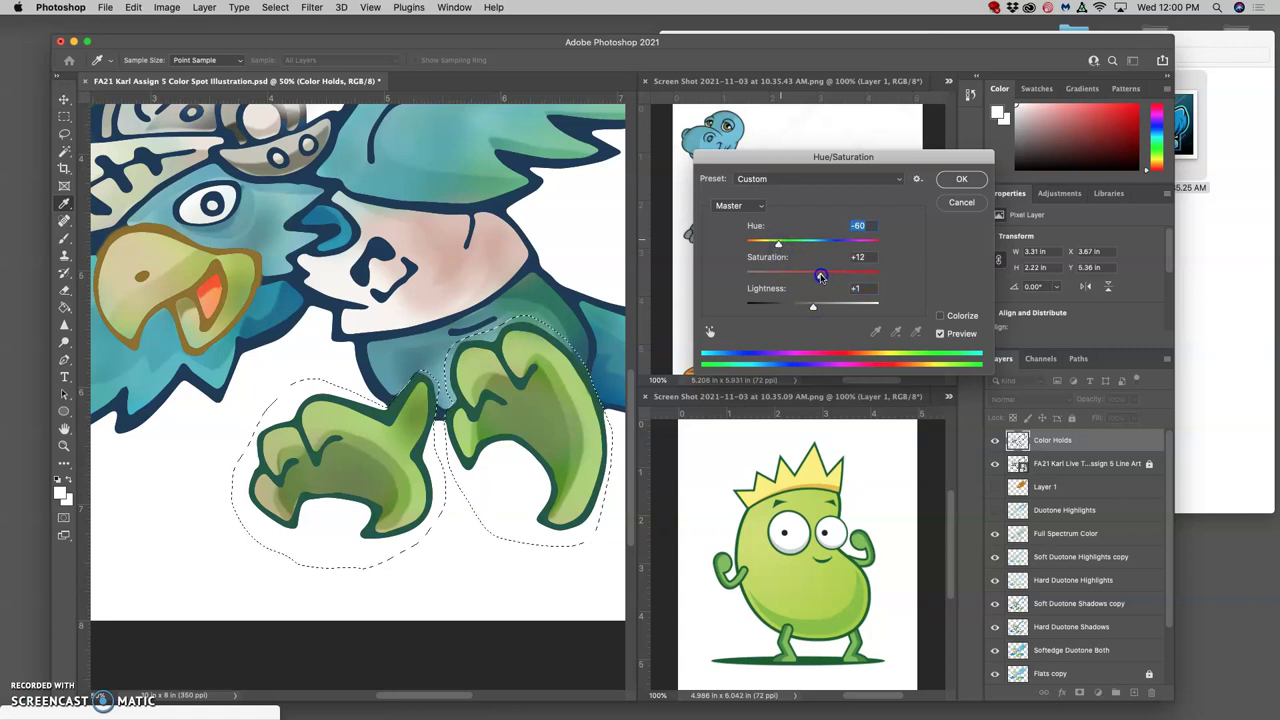
pyautogui.click(955, 182)
pyautogui.click(603, 260)
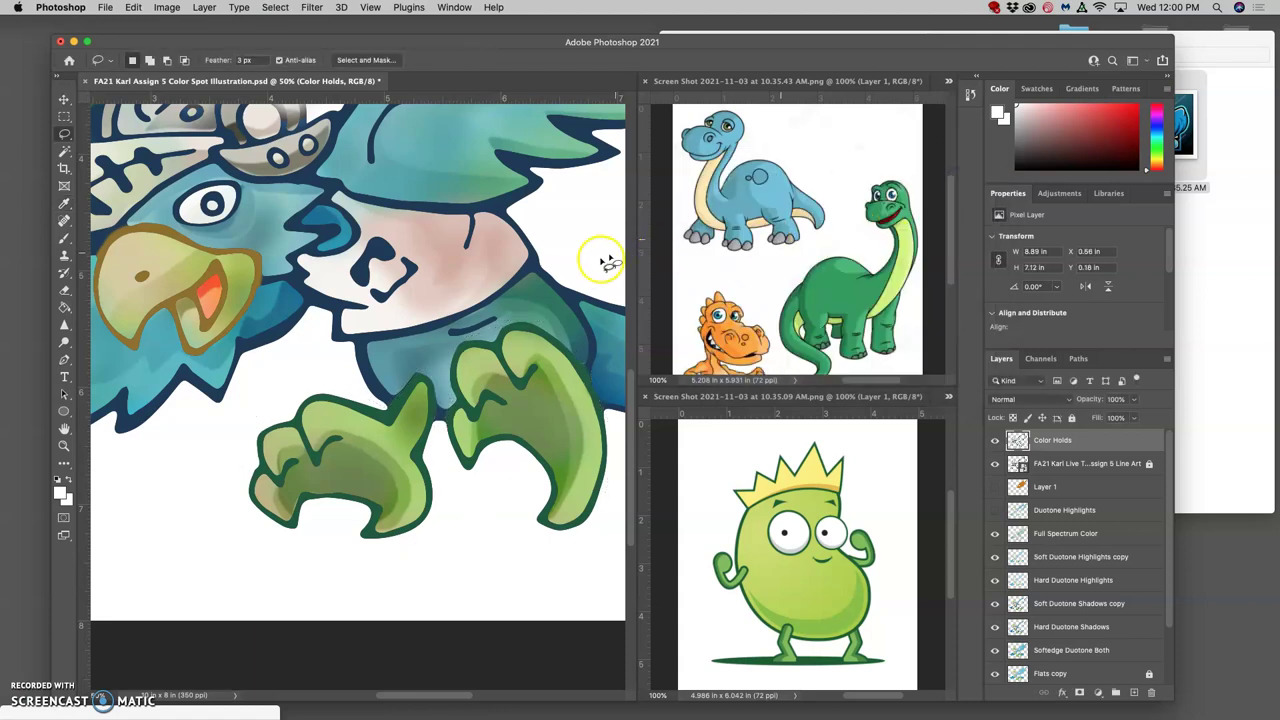
# Compare the whole bird illustration with the Color Holds layer hidden and shown, leaving the layer visible.
pyautogui.press('super+minus')
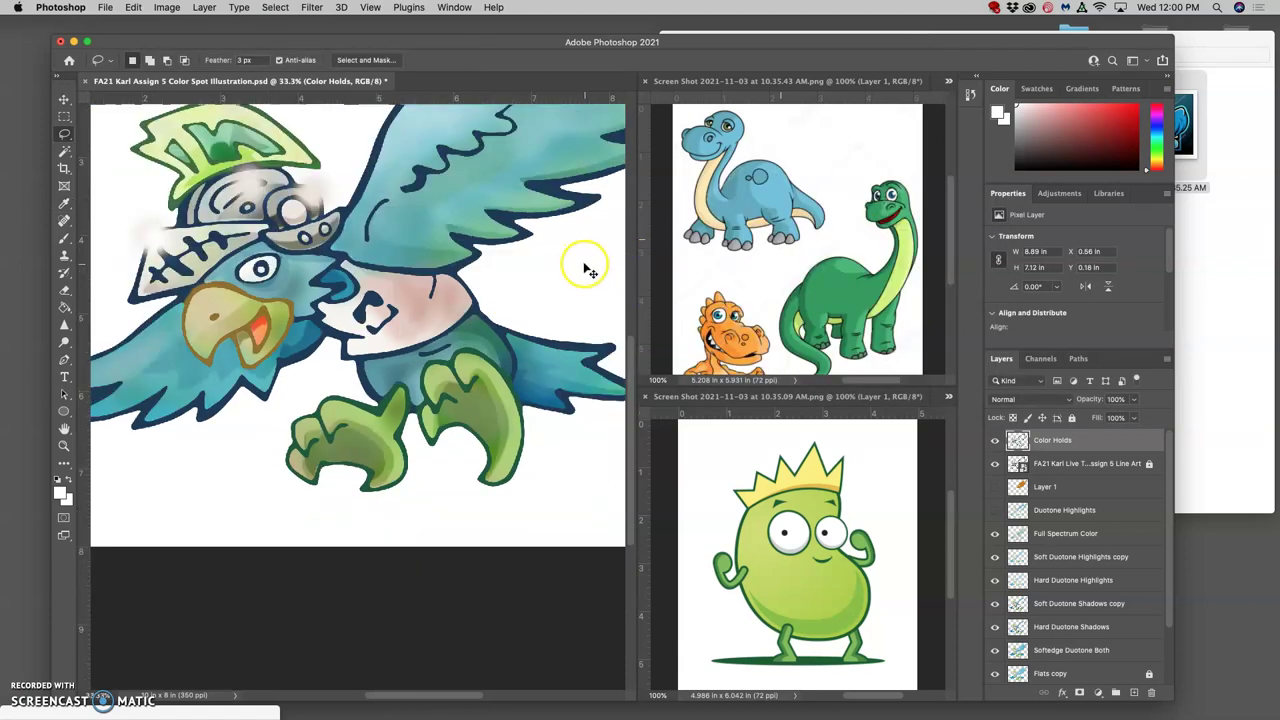
pyautogui.press('super+minus')
pyautogui.press('super+minus')
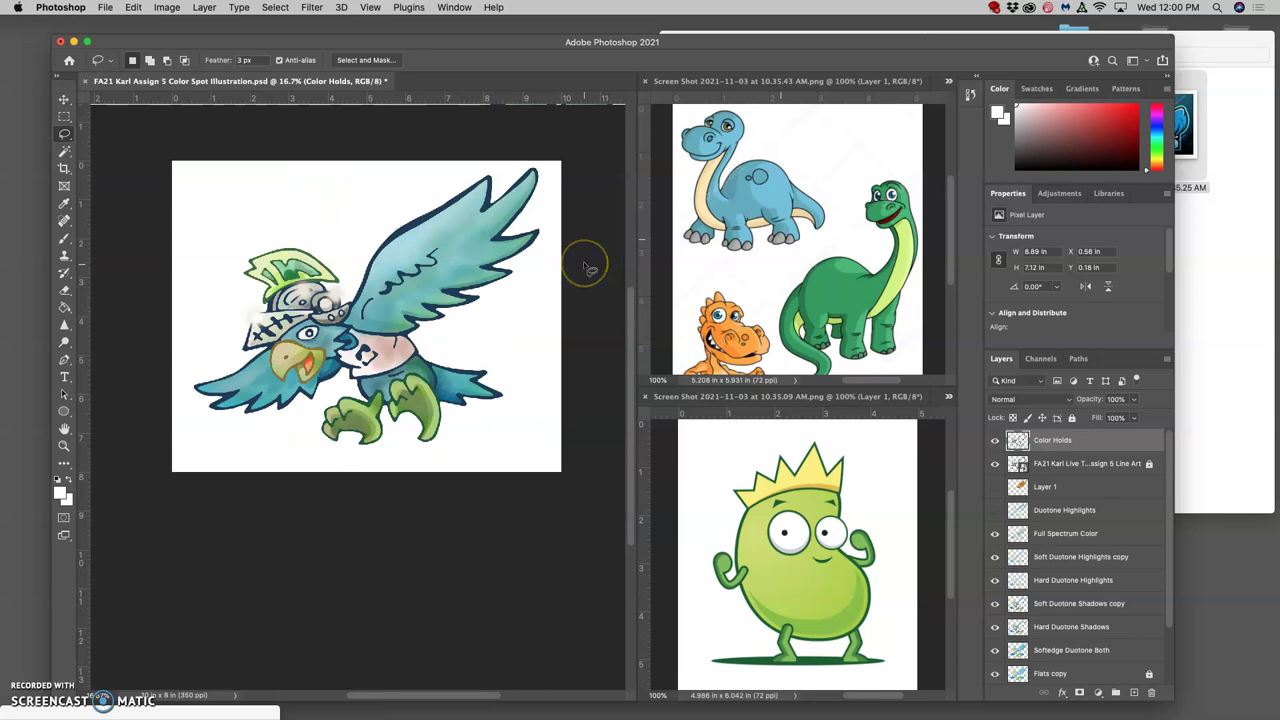
pyautogui.press('super+plus')
pyautogui.press('super+minus')
pyautogui.click(1017, 449)
pyautogui.click(995, 441)
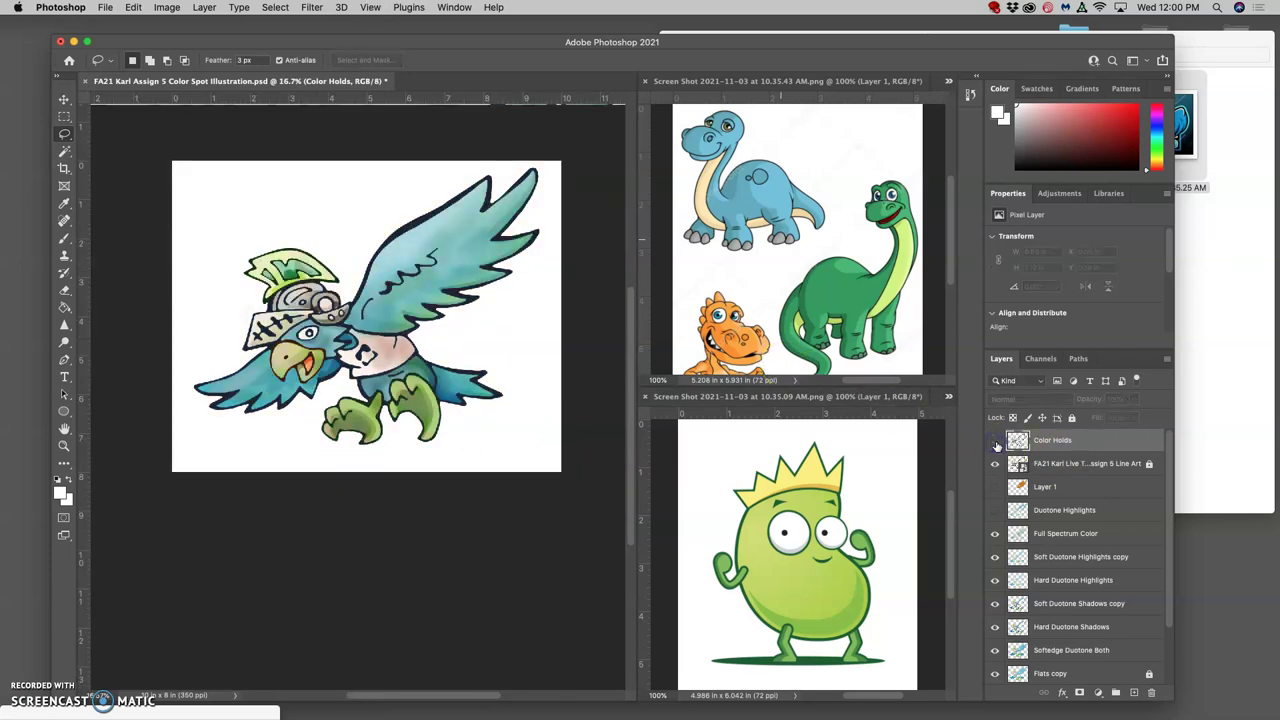
pyautogui.click(995, 442)
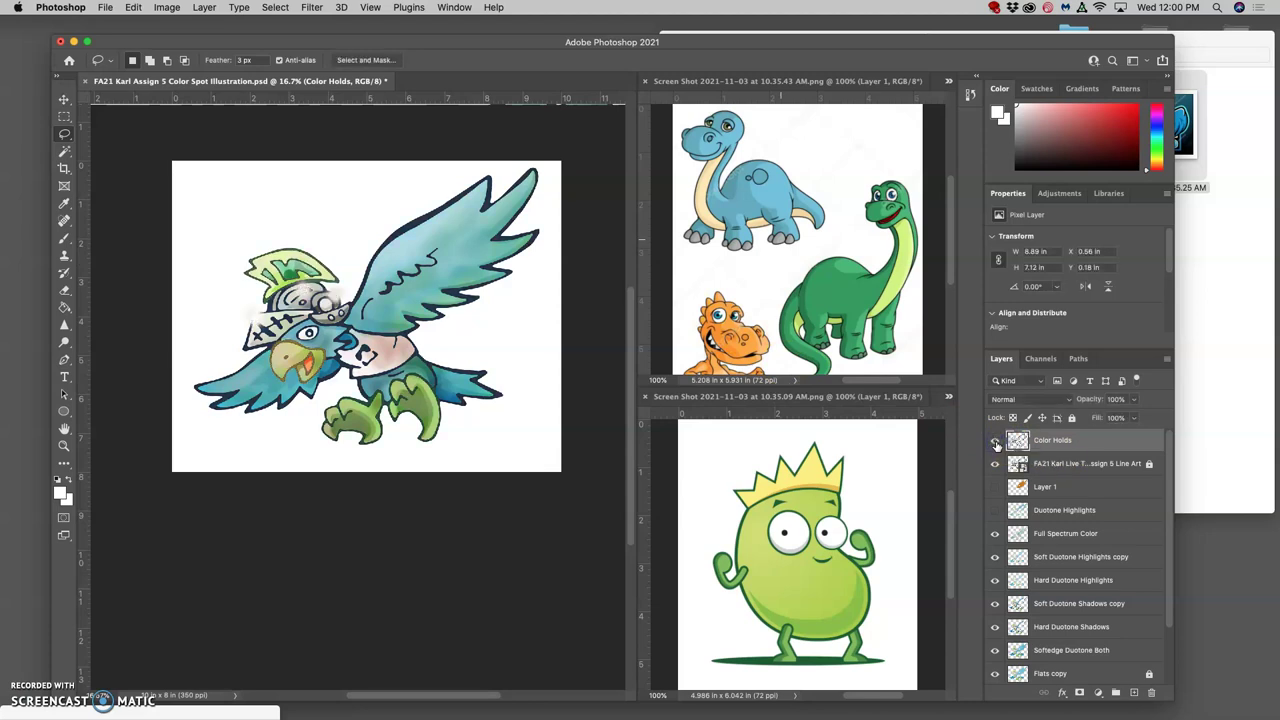
pyautogui.click(995, 443)
pyautogui.click(995, 443)
# Darken the outlines around the beak, neck and clawed feet on the Color Holds layer with the Burn tool.
pyautogui.press('super+plus')
pyautogui.press('super+plus')
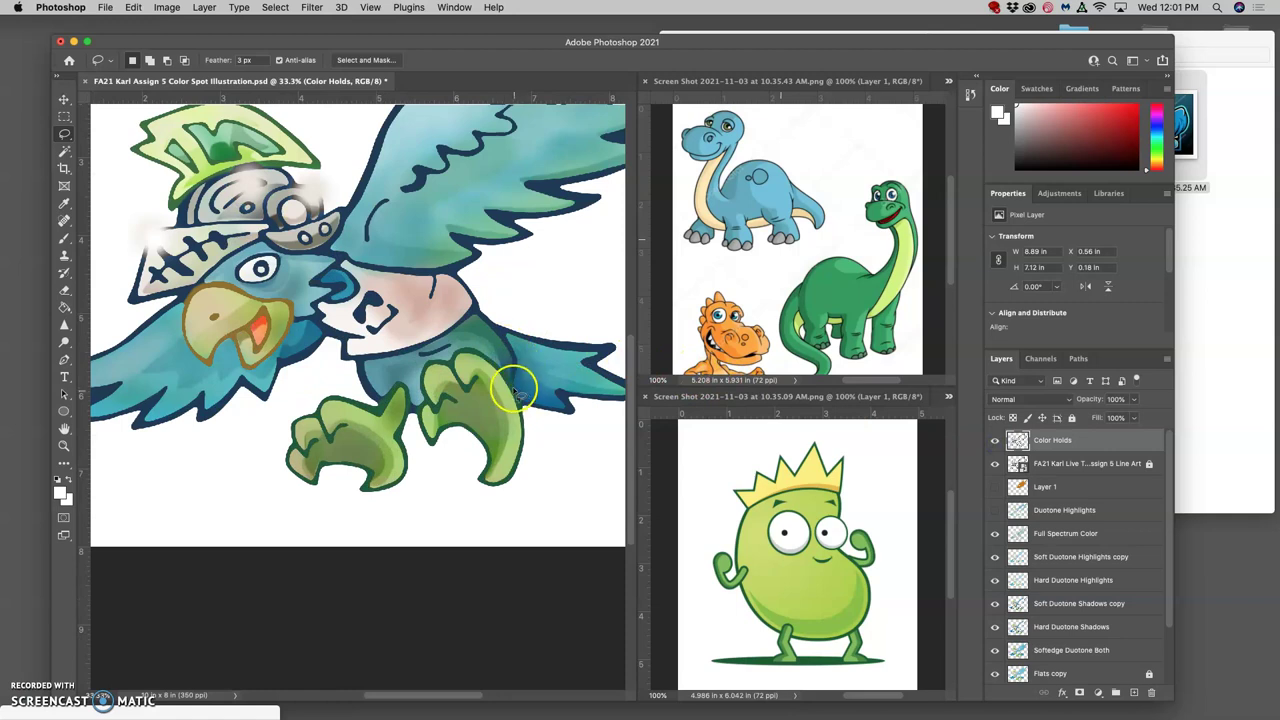
pyautogui.hscroll(-5, 515, 375)
pyautogui.hscroll(2, 395, 340)
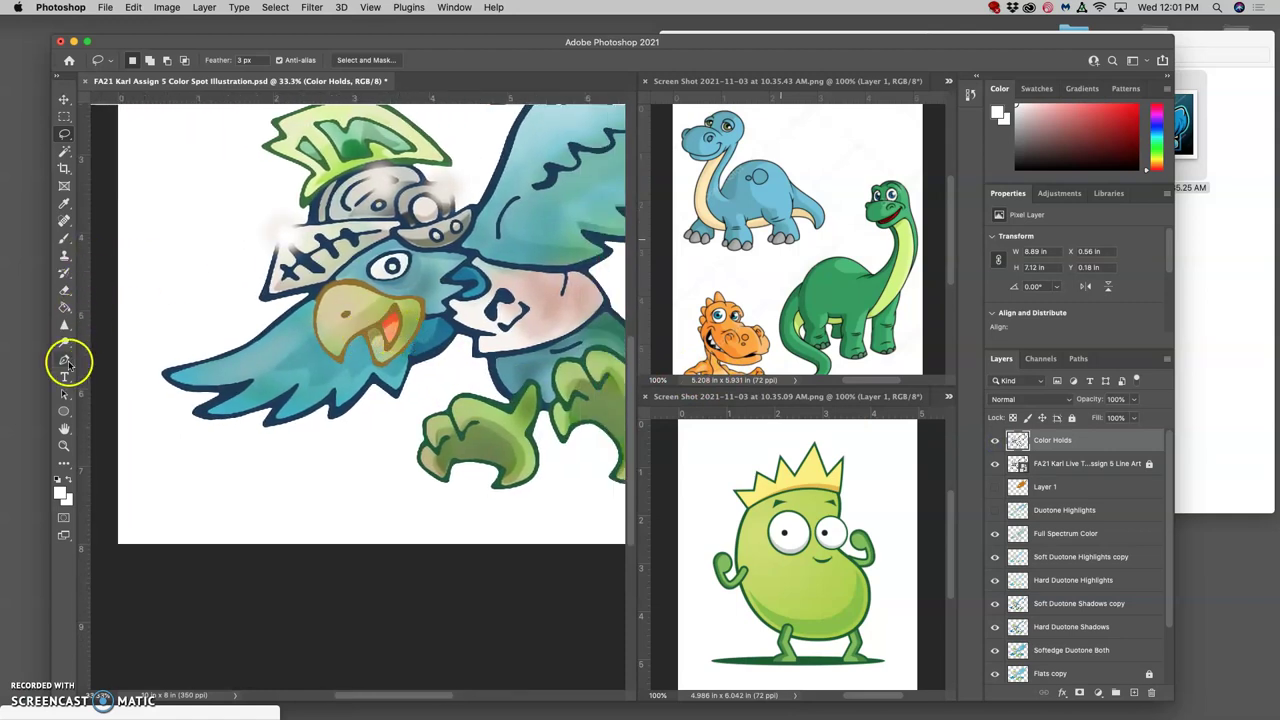
pyautogui.click(65, 347)
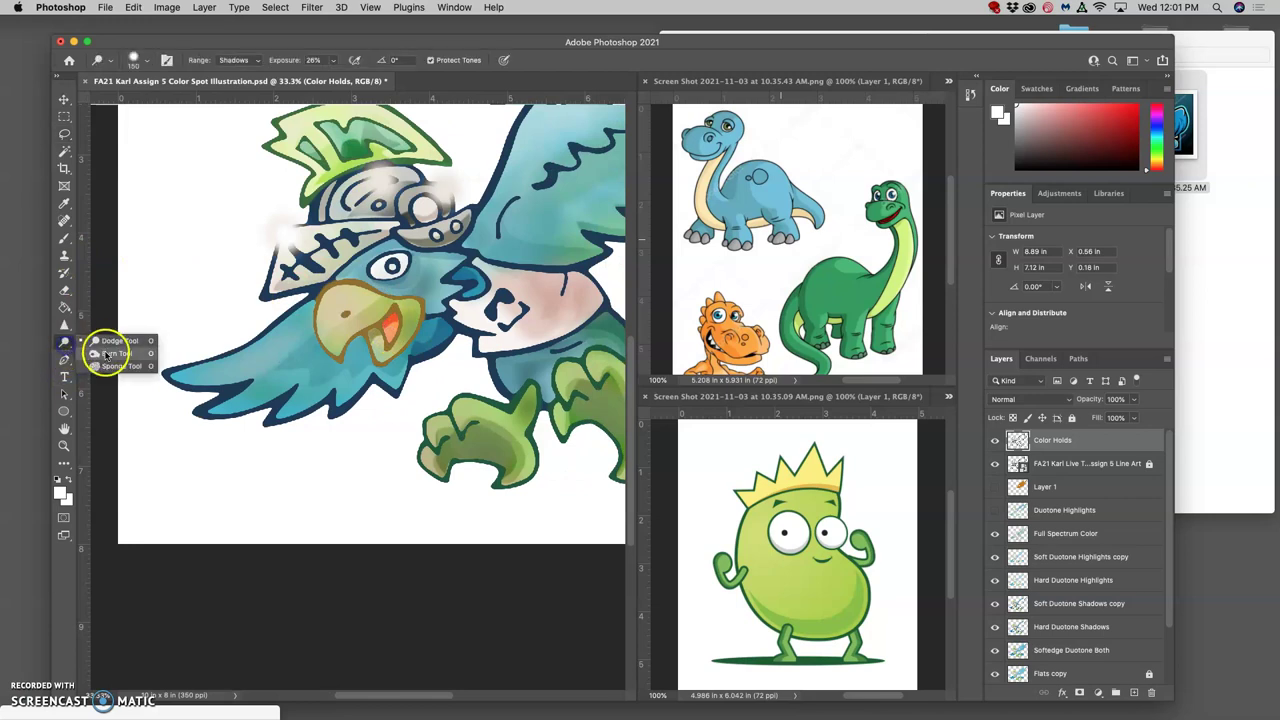
pyautogui.click(112, 350)
pyautogui.moveTo(392, 318); pyautogui.dragTo(322, 343)
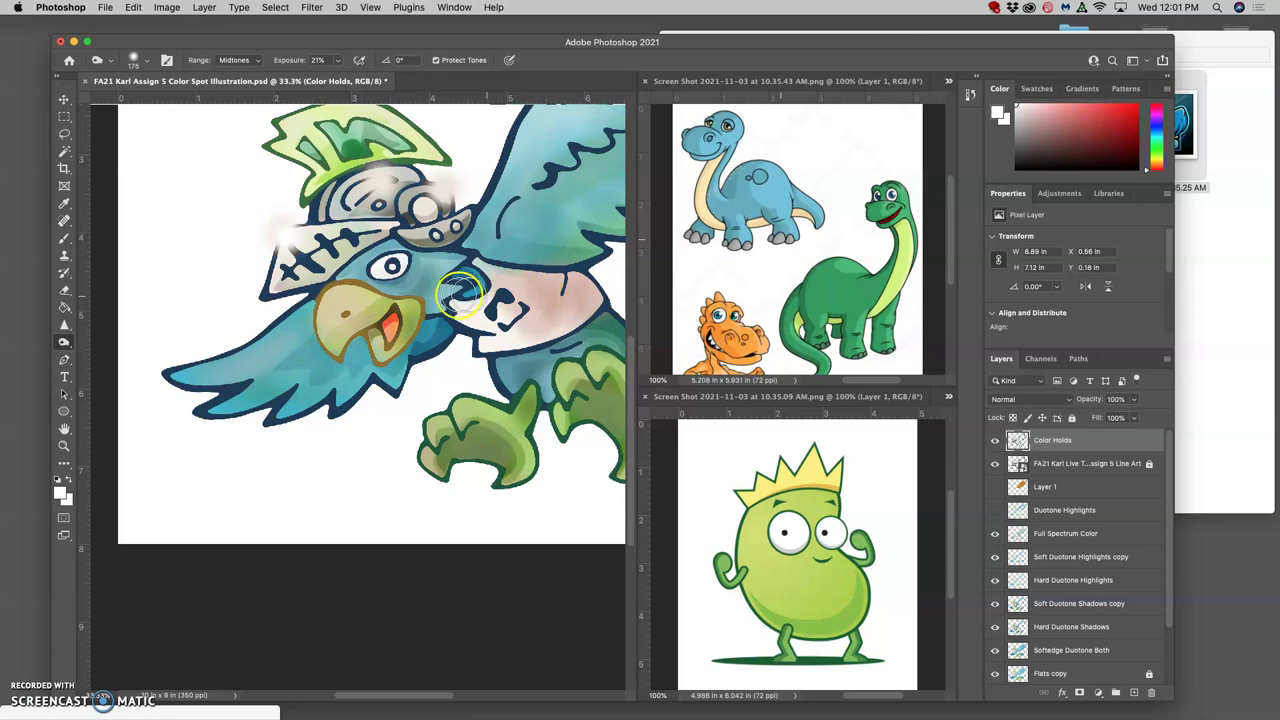
pyautogui.moveTo(395, 378)
pyautogui.mouseDown()
pyautogui.moveTo(338, 361)
pyautogui.moveTo(385, 294)
pyautogui.moveTo(352, 281)
pyautogui.moveTo(303, 323)
pyautogui.moveTo(312, 363)
pyautogui.moveTo(462, 379)
pyautogui.moveTo(461, 348)
pyautogui.mouseUp()
pyautogui.hscroll(5, 450, 300)
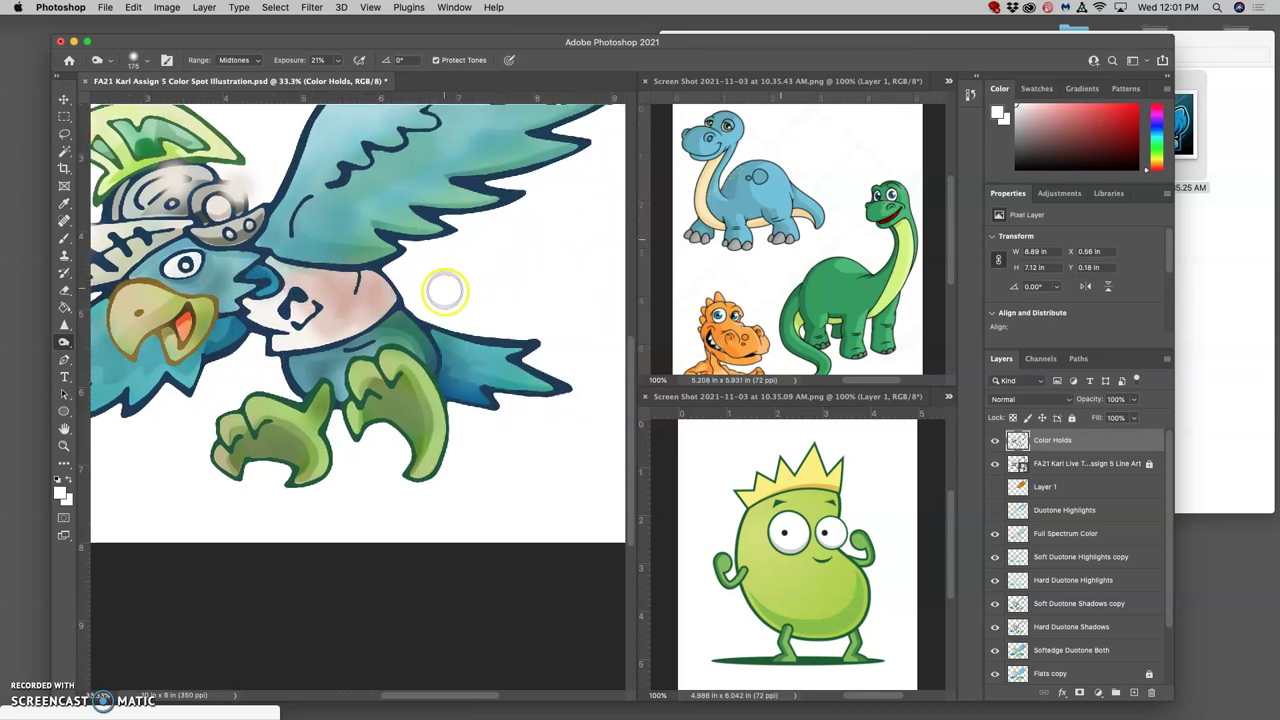
pyautogui.moveTo(326, 417)
pyautogui.mouseDown()
pyautogui.moveTo(443, 357)
pyautogui.moveTo(451, 451)
pyautogui.moveTo(428, 343)
pyautogui.moveTo(440, 462)
pyautogui.mouseUp()
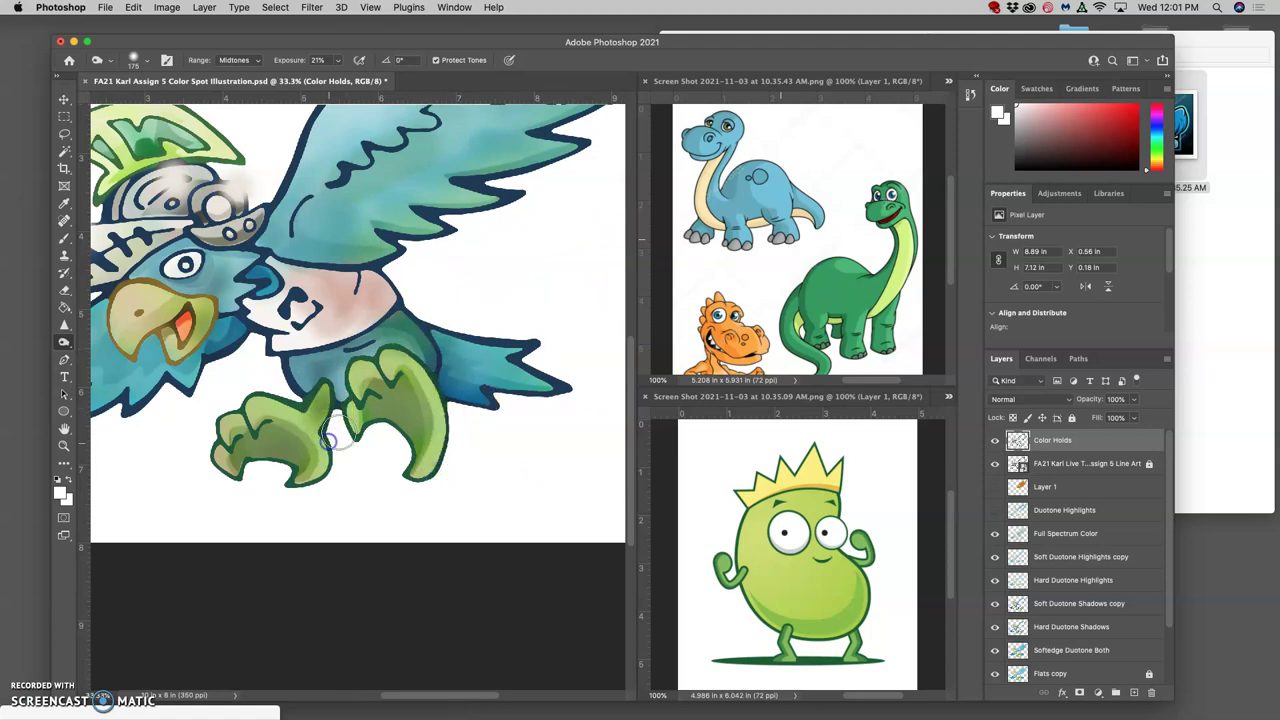
# Burn the outlines where the crest meets the helmet, below the helmet's side piece, and around the neck and shirt edge.
pyautogui.hscroll(-4, 380, 347)
pyautogui.scroll(2, 382, 348)
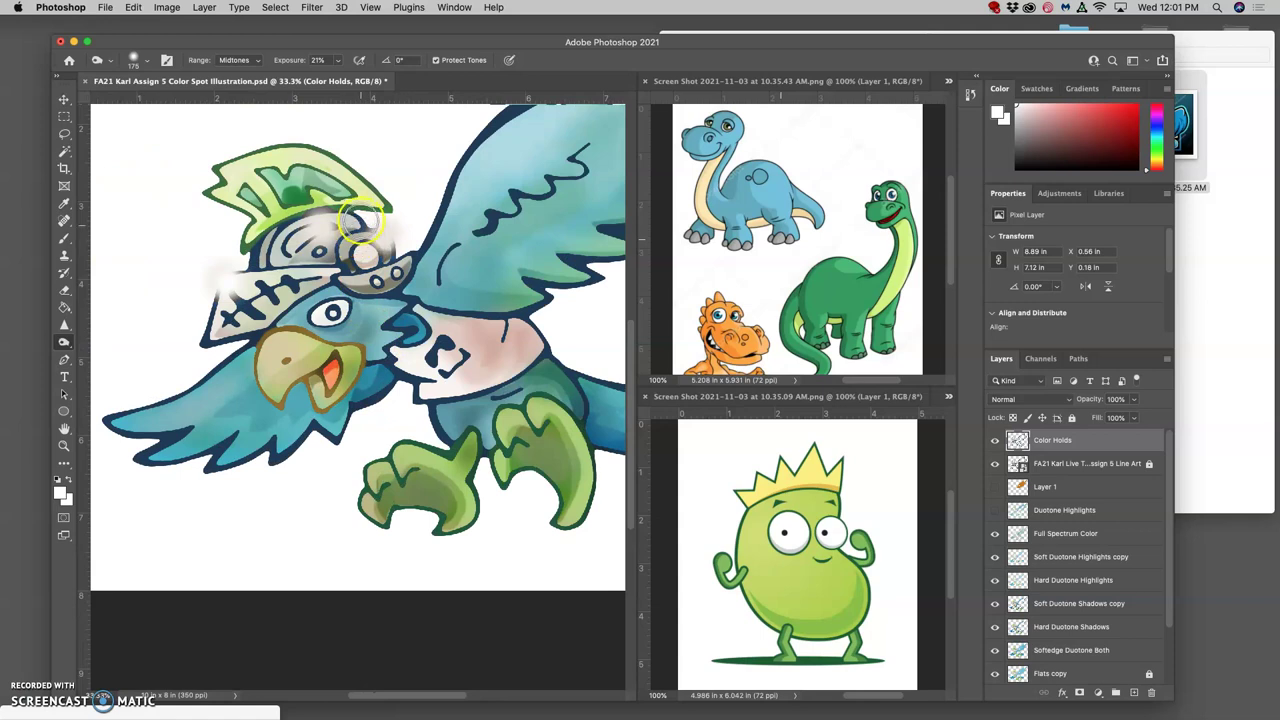
pyautogui.moveTo(354, 213)
pyautogui.mouseDown()
pyautogui.moveTo(287, 218)
pyautogui.moveTo(349, 212)
pyautogui.moveTo(277, 233)
pyautogui.moveTo(292, 218)
pyautogui.moveTo(368, 218)
pyautogui.mouseUp()
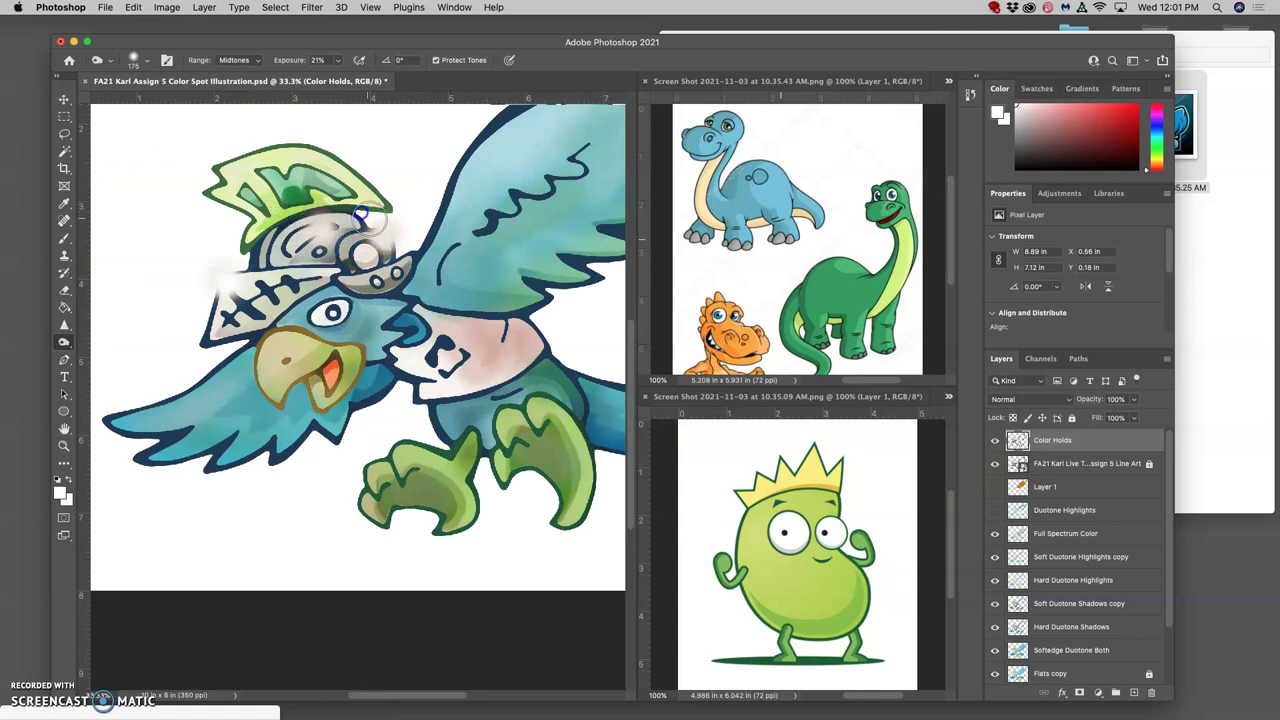
pyautogui.click(436, 280)
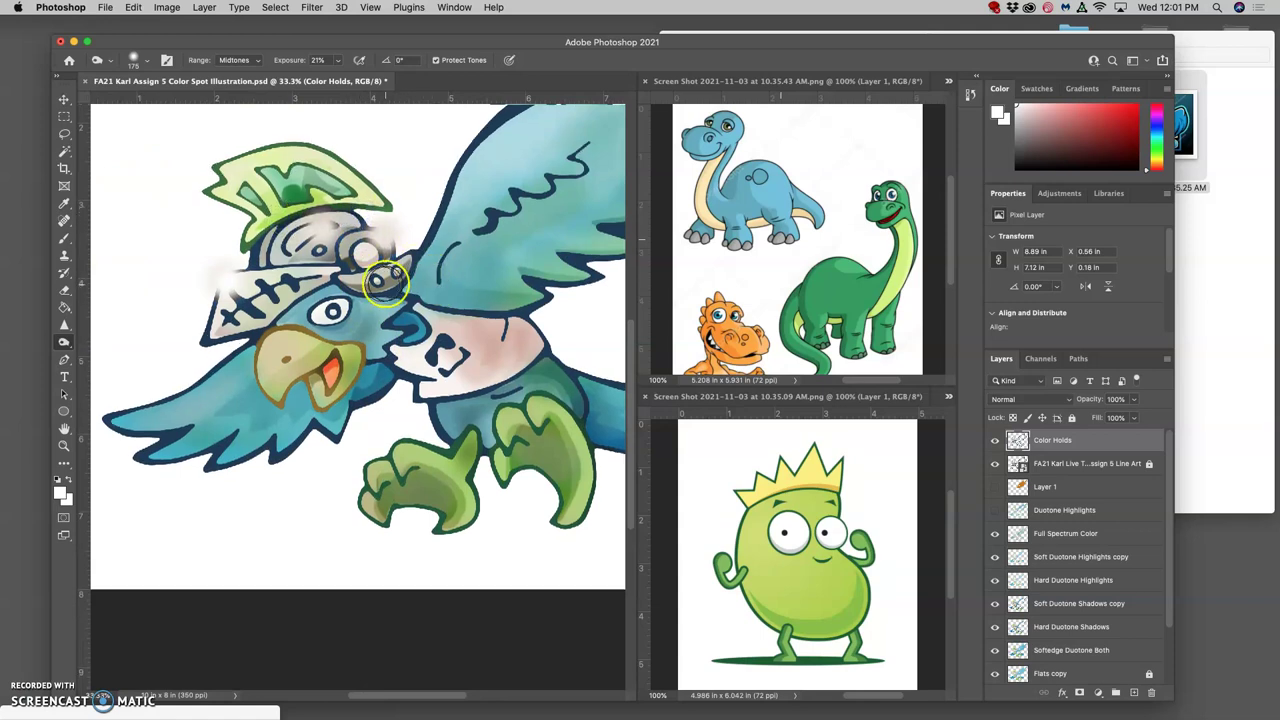
pyautogui.click(398, 300)
pyautogui.moveTo(397, 301)
pyautogui.mouseDown()
pyautogui.moveTo(385, 329)
pyautogui.moveTo(415, 331)
pyautogui.moveTo(375, 362)
pyautogui.mouseUp()
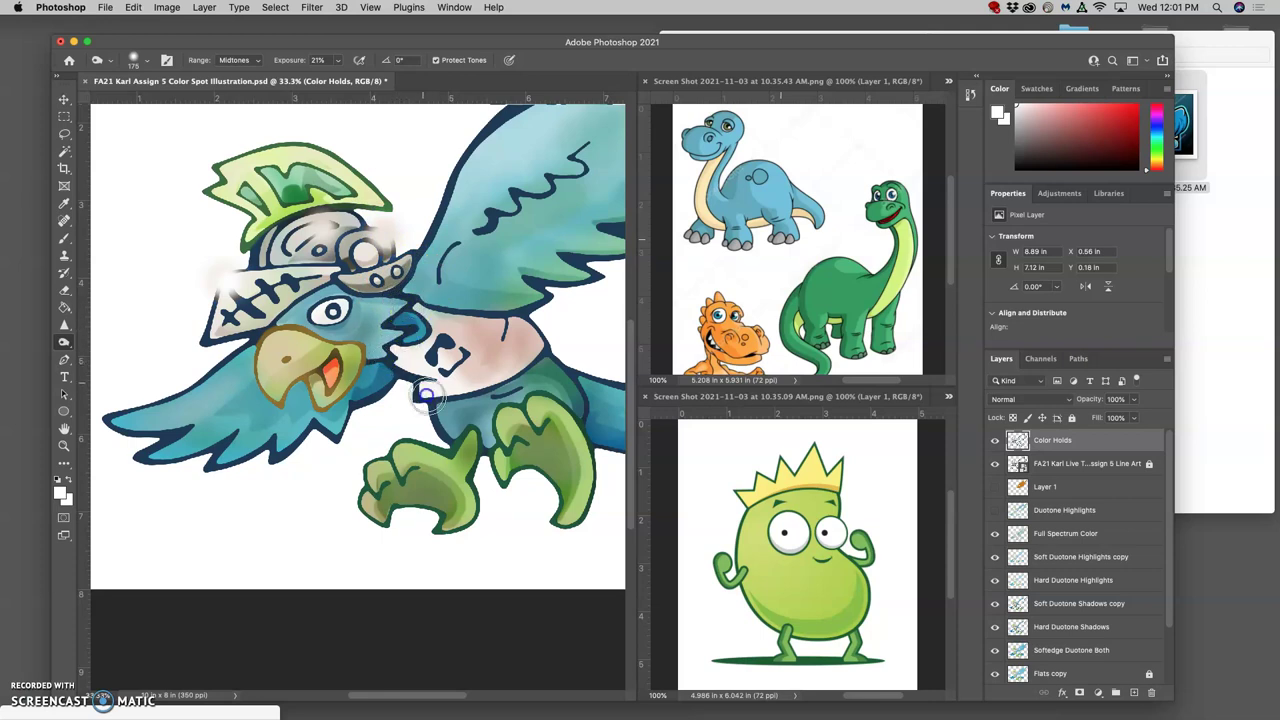
pyautogui.moveTo(426, 396); pyautogui.dragTo(432, 419)
pyautogui.moveTo(356, 398); pyautogui.dragTo(339, 416)
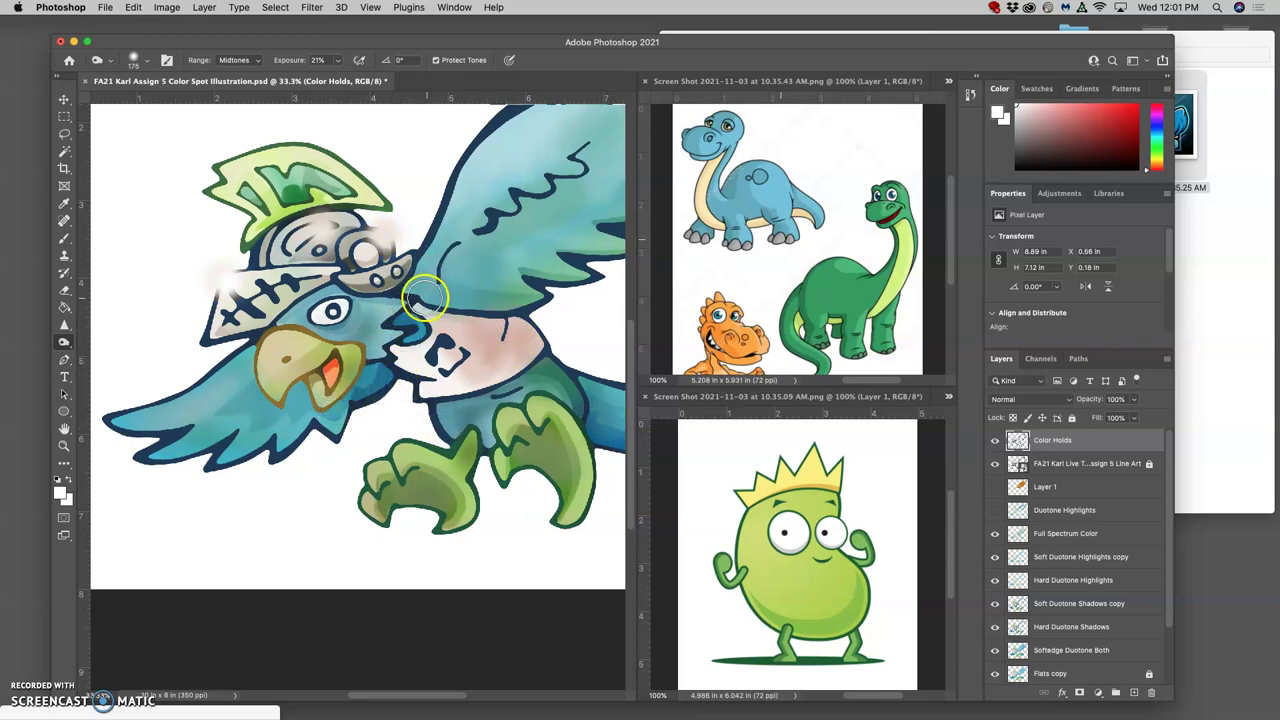
pyautogui.moveTo(425, 297)
pyautogui.mouseDown()
pyautogui.moveTo(571, 313)
pyautogui.moveTo(468, 312)
pyautogui.moveTo(512, 313)
pyautogui.moveTo(440, 345)
pyautogui.mouseUp()
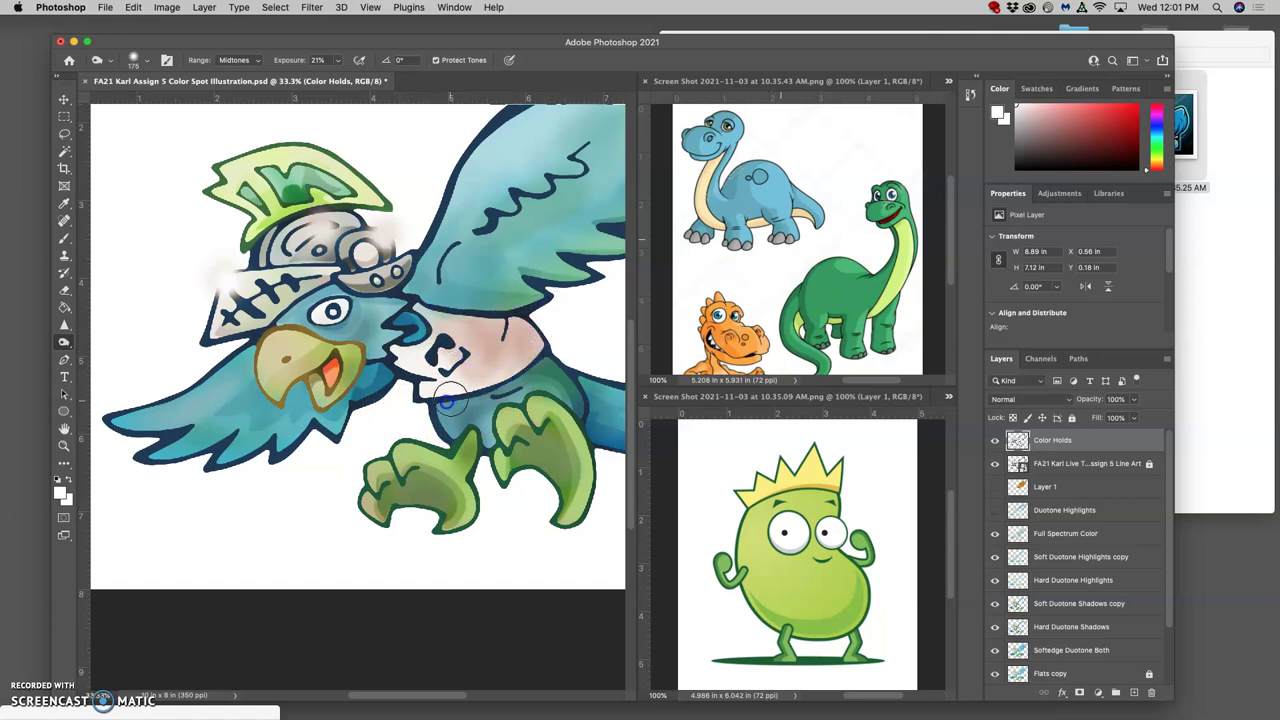
# Burn the outlines along the lower body and tail, under the visor and beak, and beside the eye.
pyautogui.click(522, 383)
pyautogui.hscroll(3, 522, 383)
pyautogui.click(507, 398)
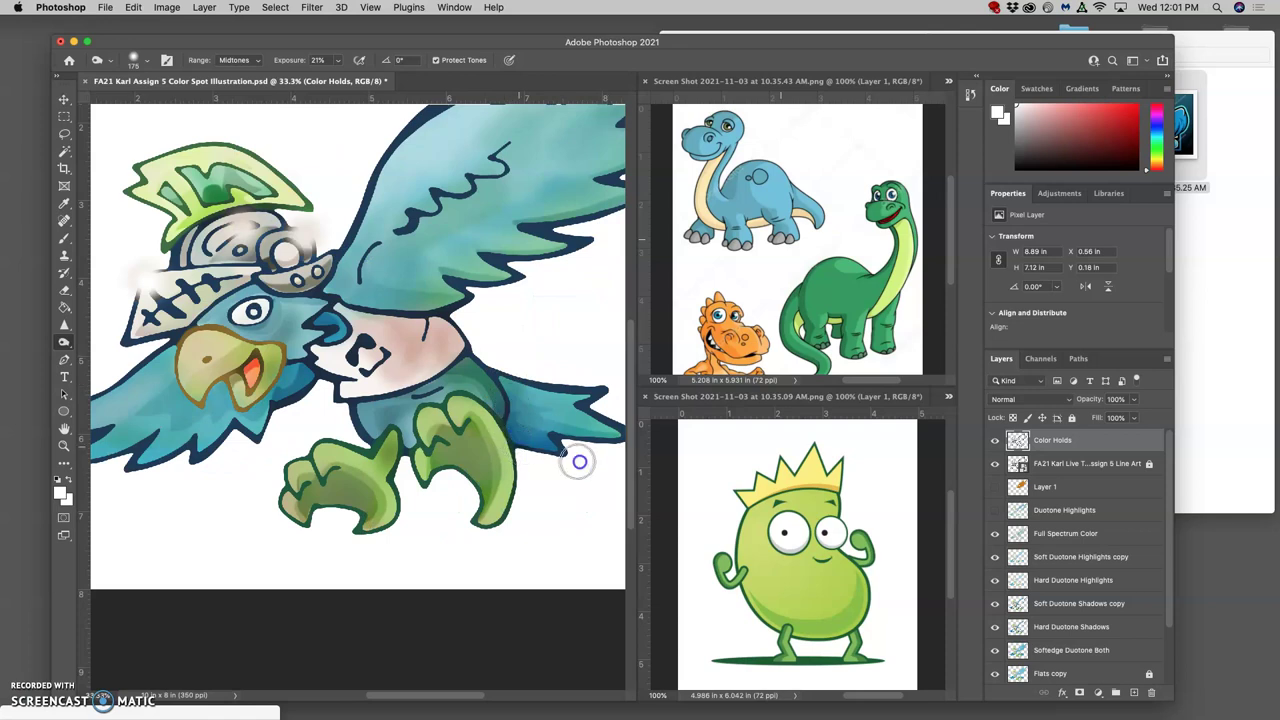
pyautogui.click(544, 445)
pyautogui.hscroll(-2, 420, 361)
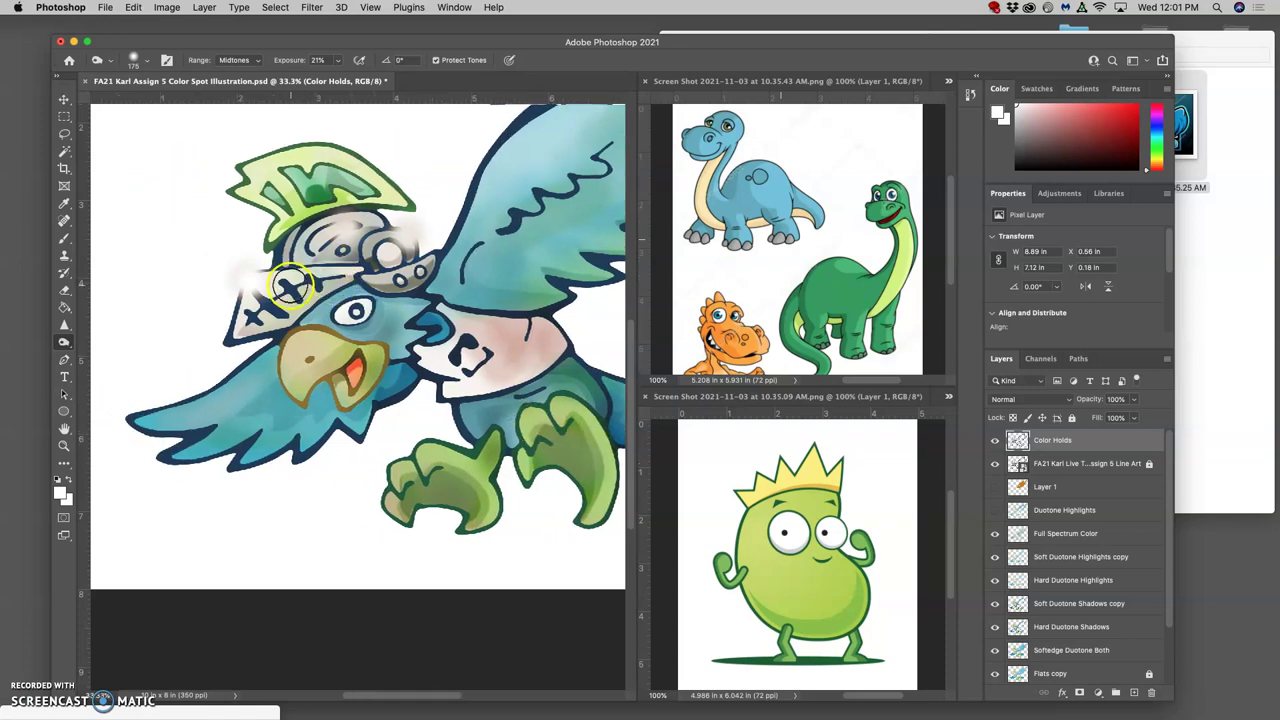
pyautogui.hscroll(-2, 297, 290)
pyautogui.click(290, 340)
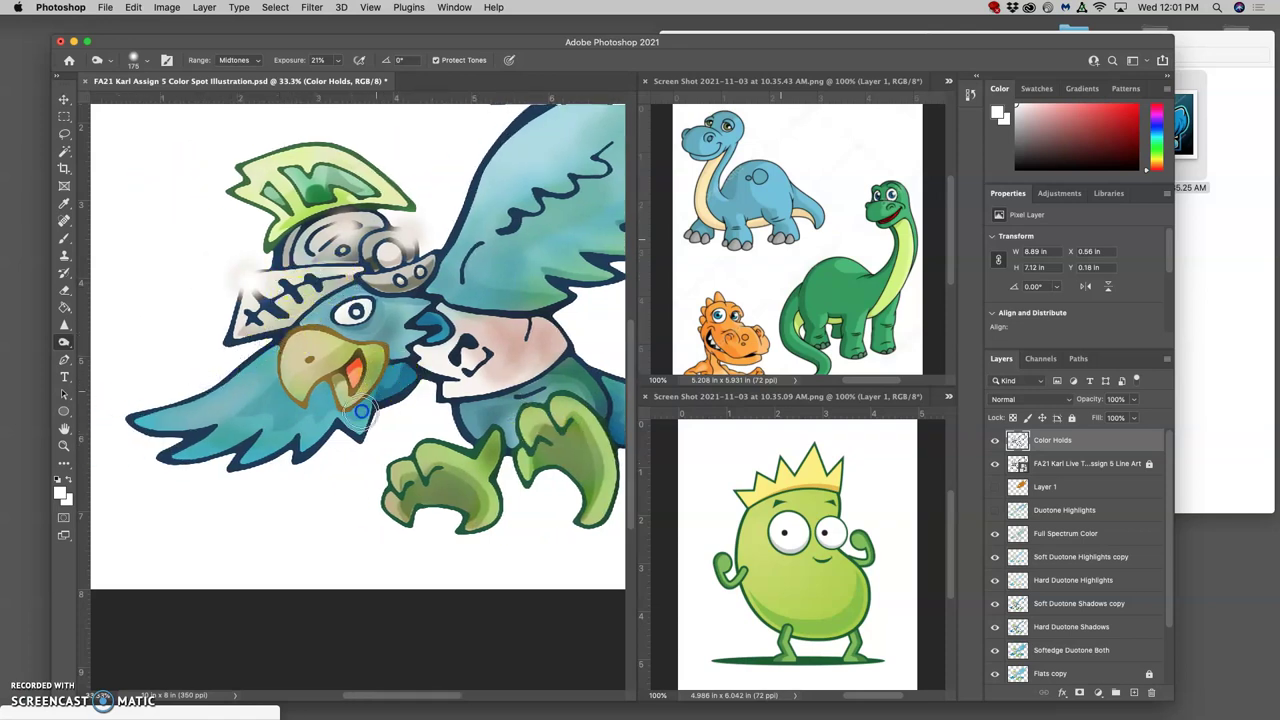
pyautogui.click(425, 468)
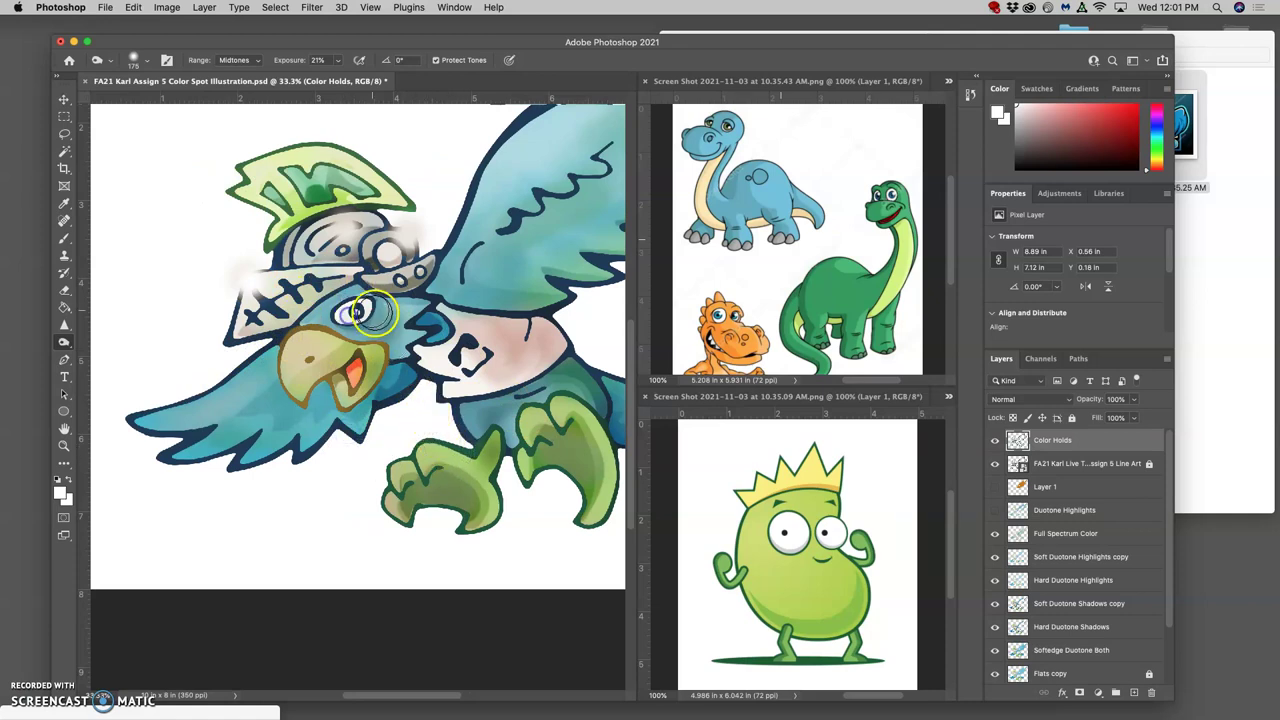
pyautogui.click(428, 330)
# Examine the burned outlines on the head up close and across the whole illustration.
pyautogui.press('super+equal')
pyautogui.press('super+equal')
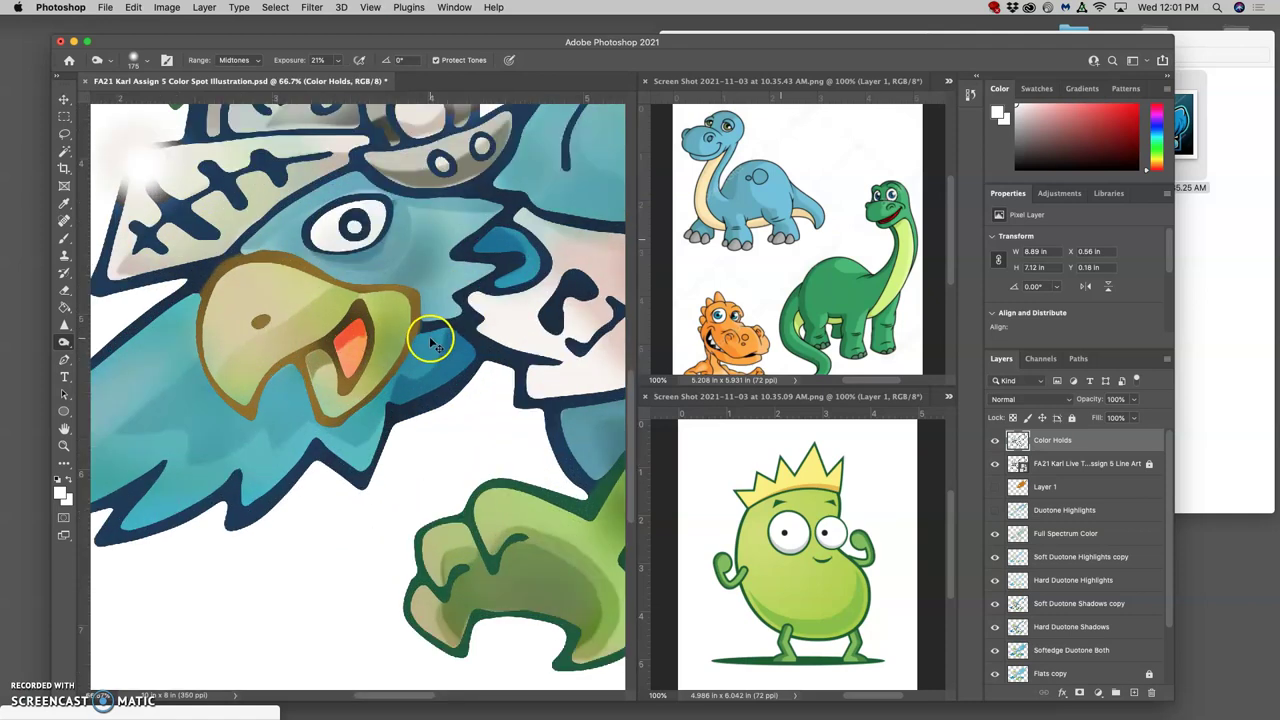
pyautogui.press('super+minus')
pyautogui.press('super+minus')
pyautogui.press('super+minus')
pyautogui.press('super+minus')
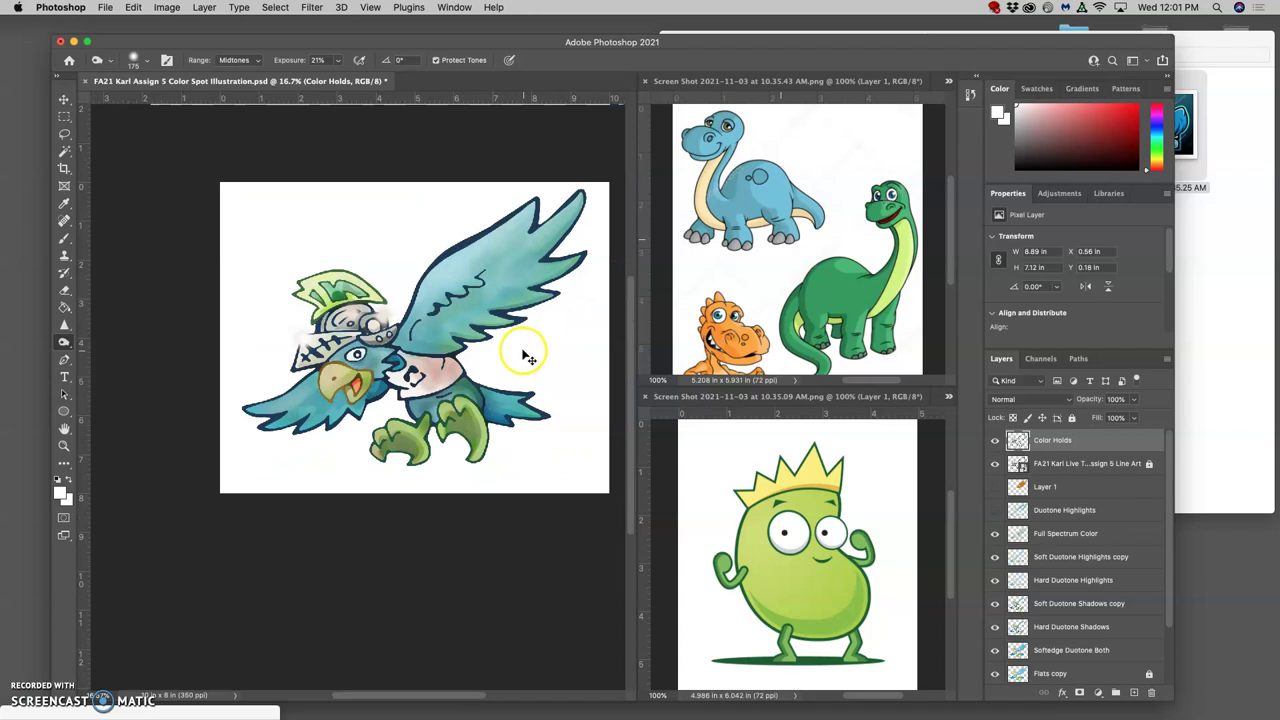
pyautogui.press('super+minus')
pyautogui.hscroll(5, 530, 360)
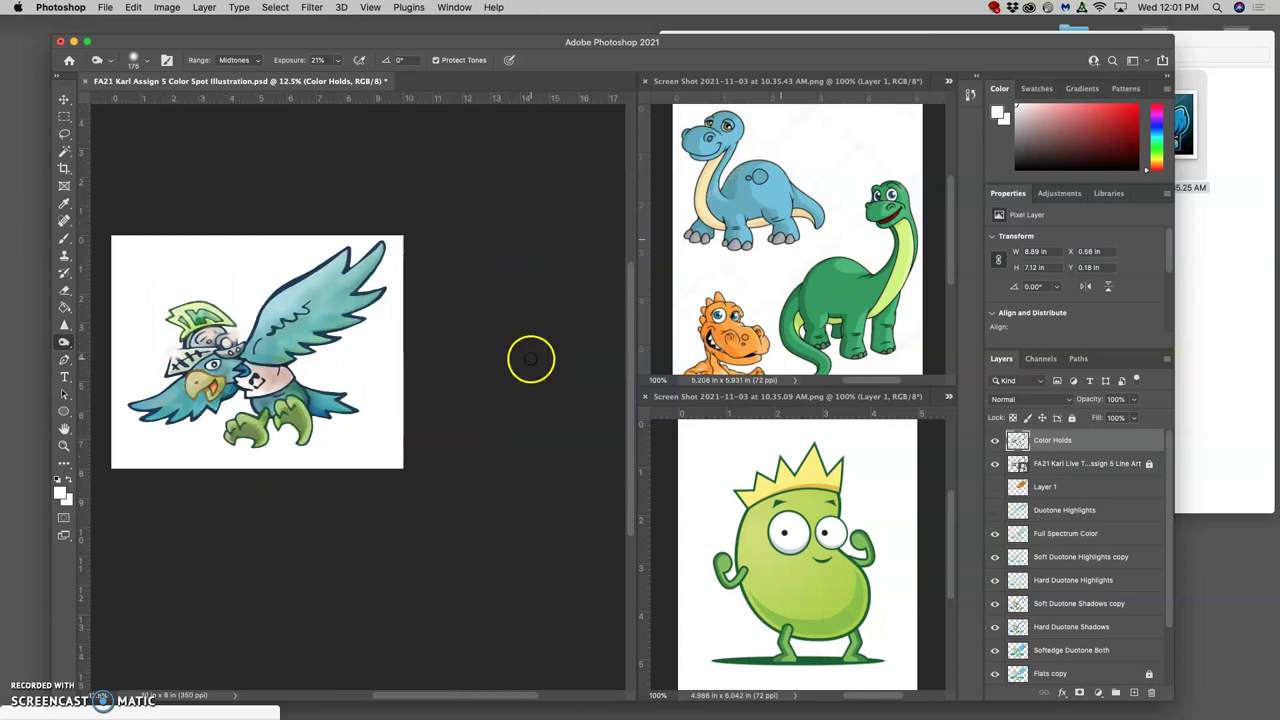
pyautogui.hscroll(-5, 530, 360)
pyautogui.press('super+plus')
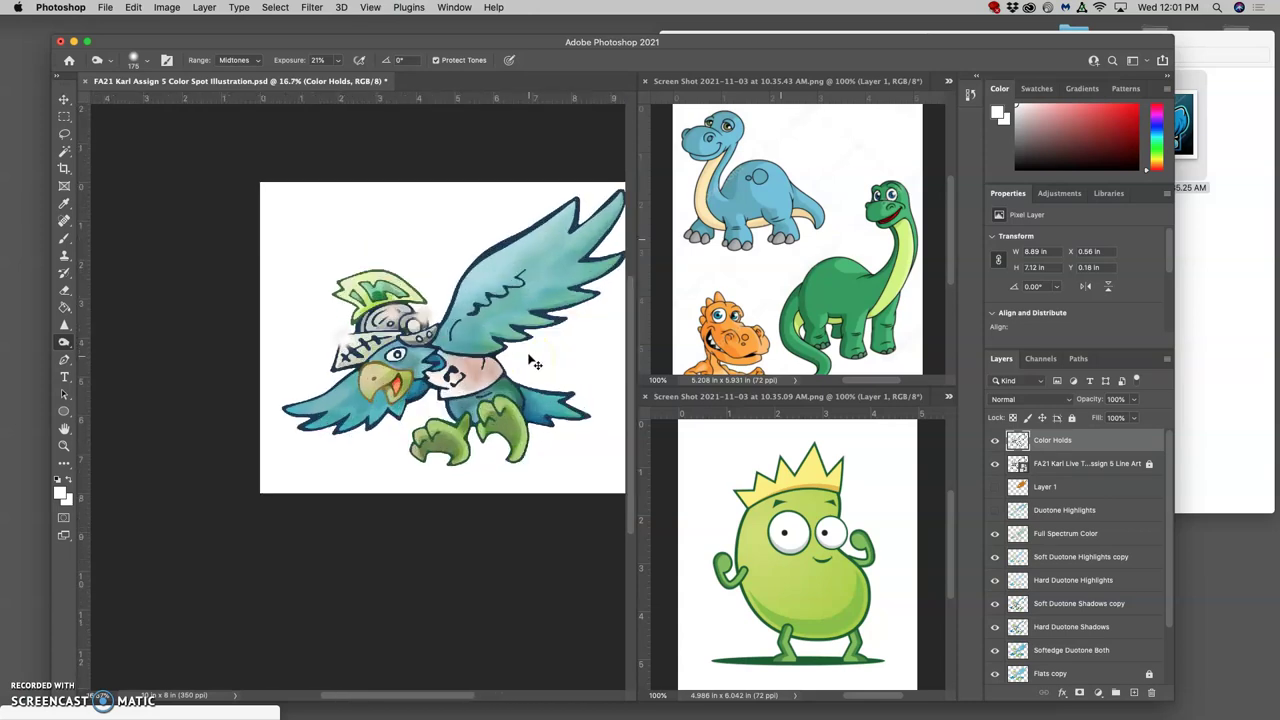
pyautogui.hscroll(3, 543, 357)
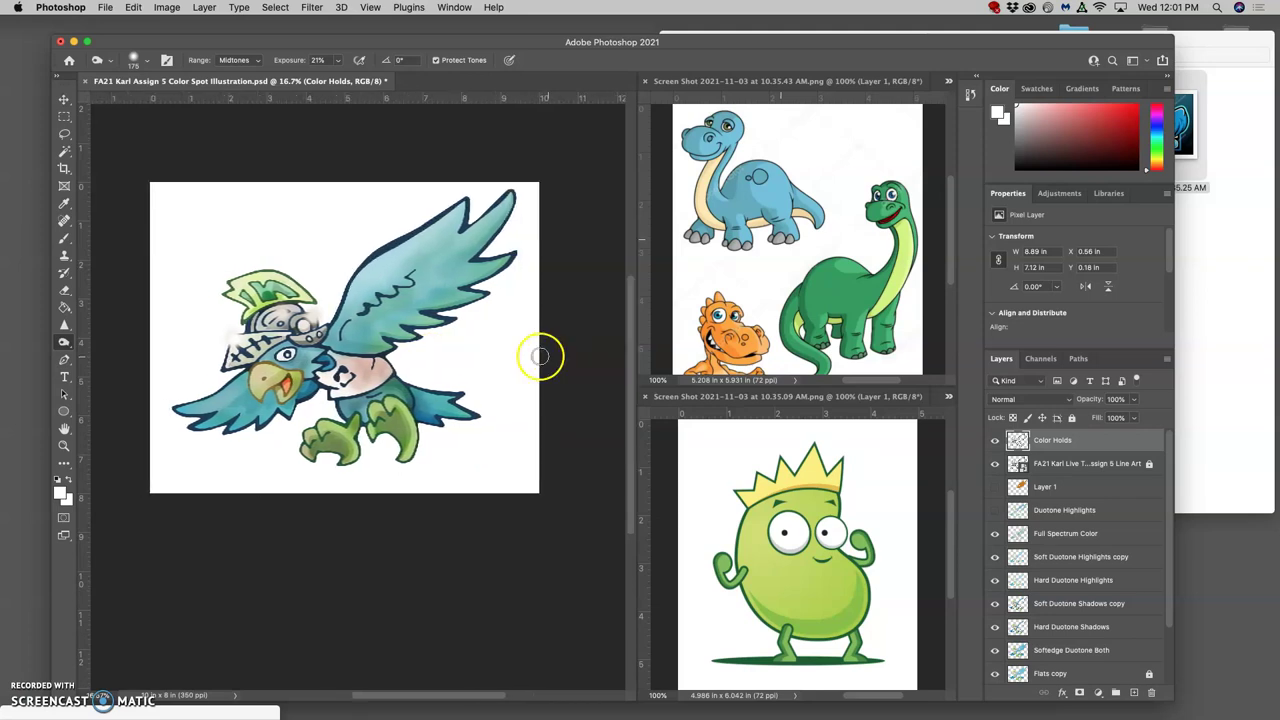
pyautogui.hscroll(-1, 530, 360)
# Burn the outline along the beak's lower edge for extra shading.
pyautogui.moveTo(318, 362); pyautogui.dragTo(275, 382)
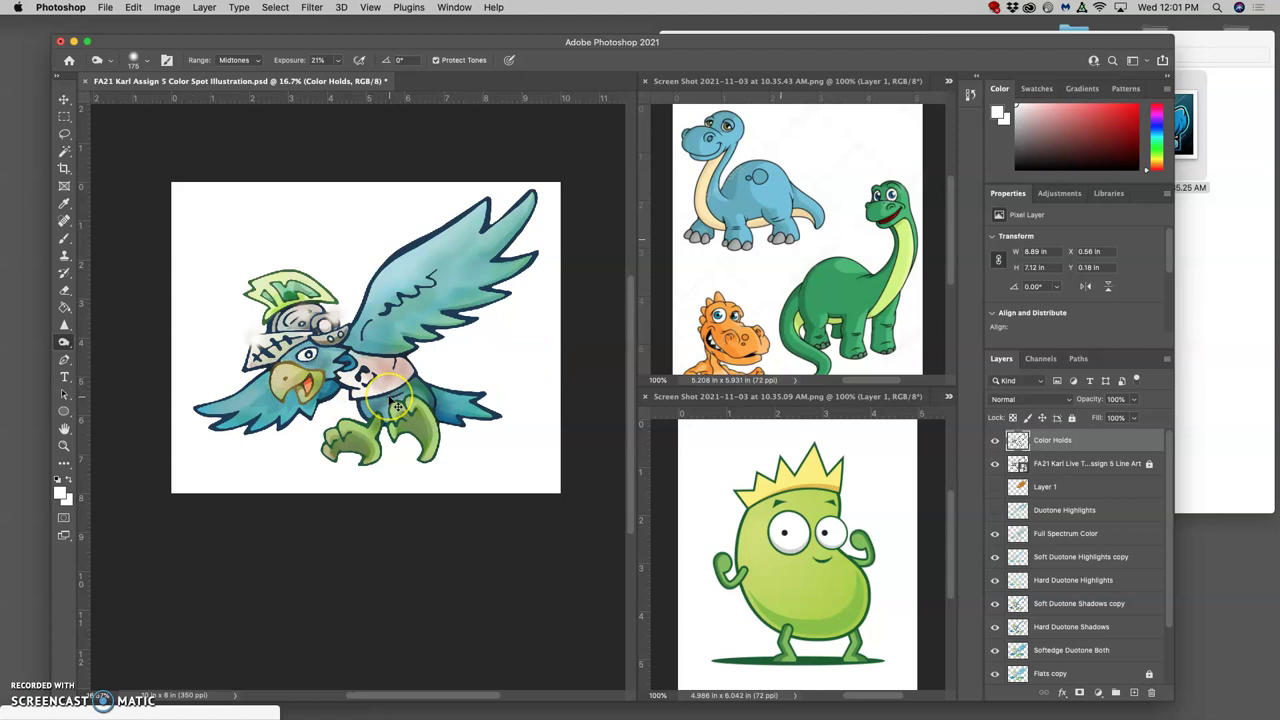
pyautogui.scroll(2, 396, 405)
pyautogui.hscroll(-1, 338, 393)
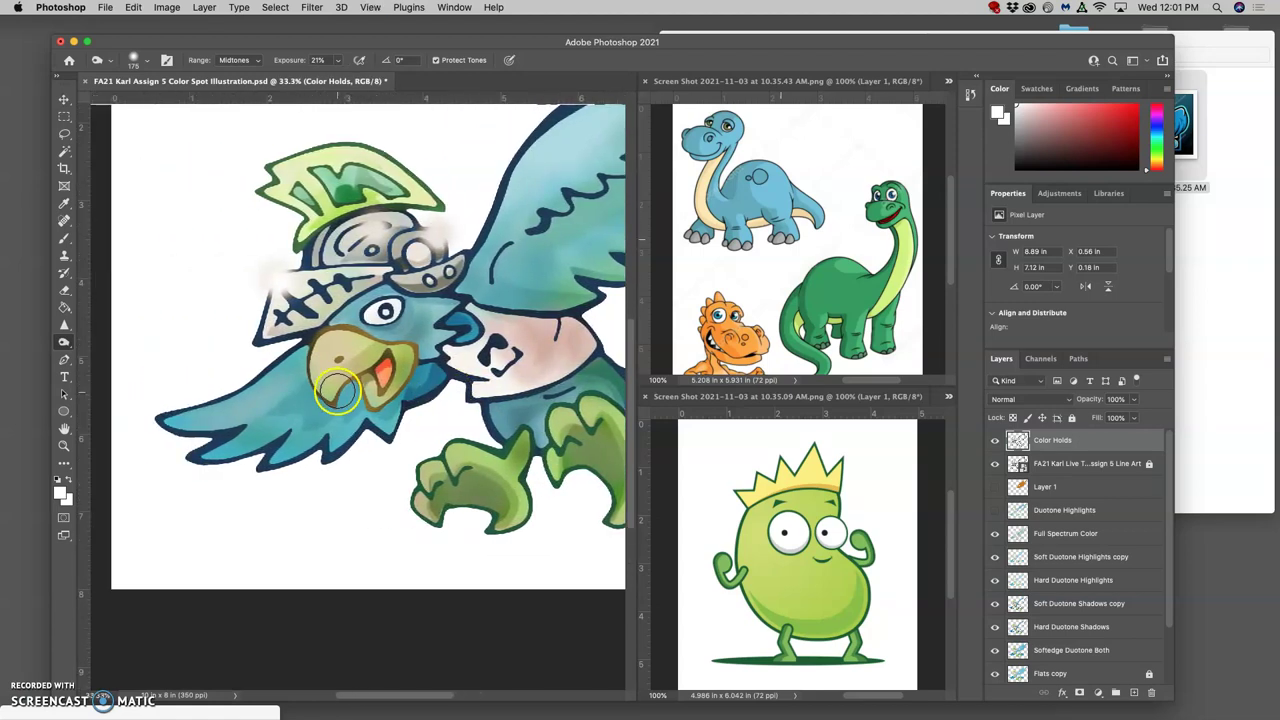
pyautogui.moveTo(338, 393); pyautogui.dragTo(358, 398)
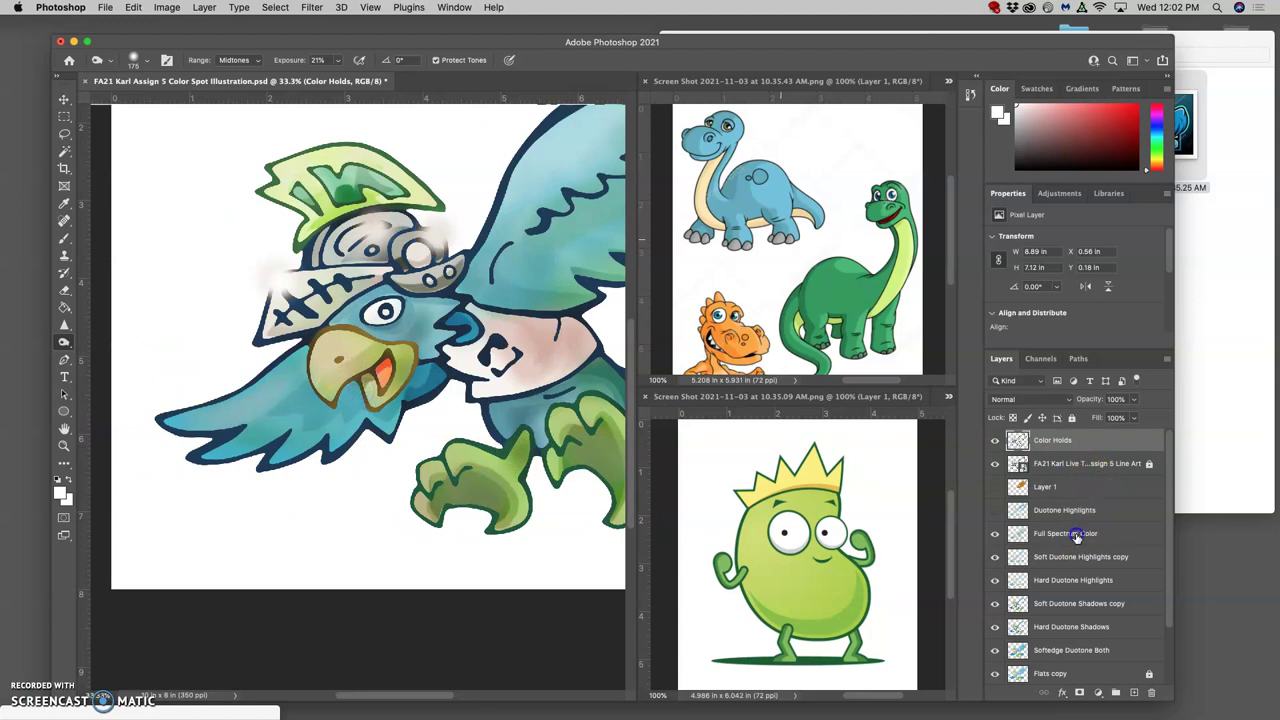
# On the Full Spectrum Color layer, dodge highlights on the beak, helmet, crest, head and lowered wing using Midtones and a 60 px brush.
pyautogui.click(1075, 533)
pyautogui.click(64, 342)
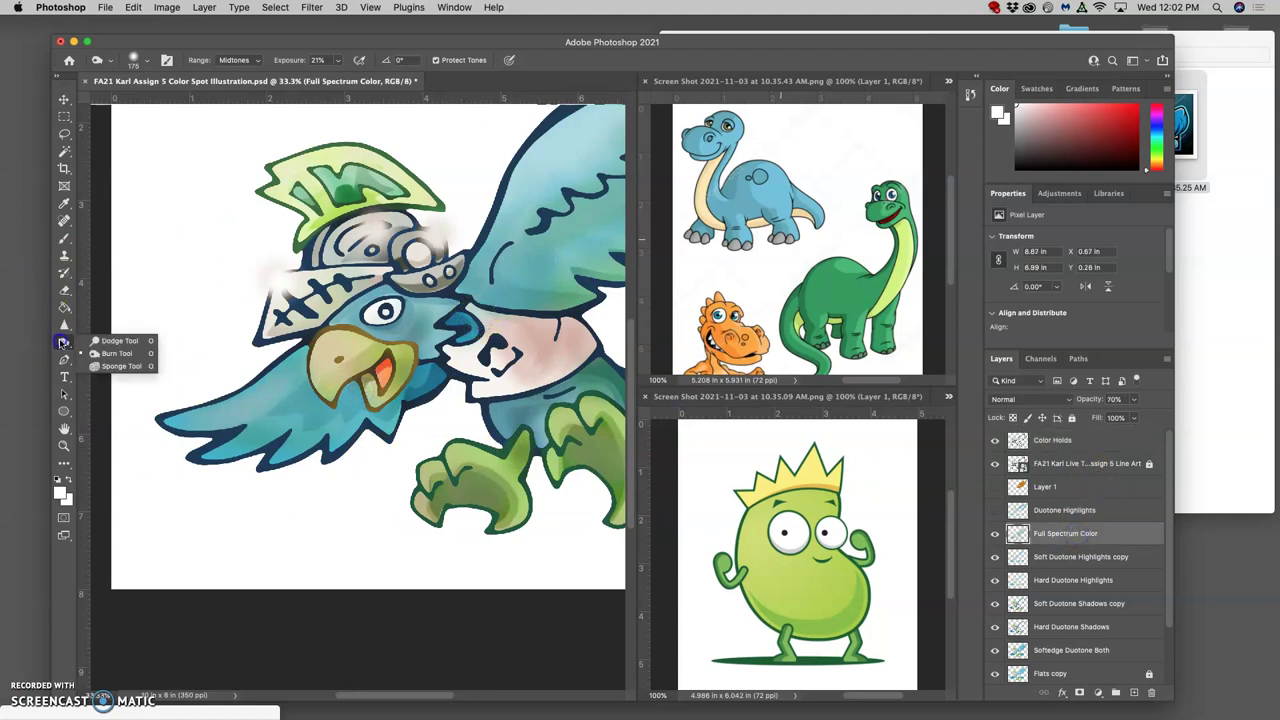
pyautogui.click(106, 343)
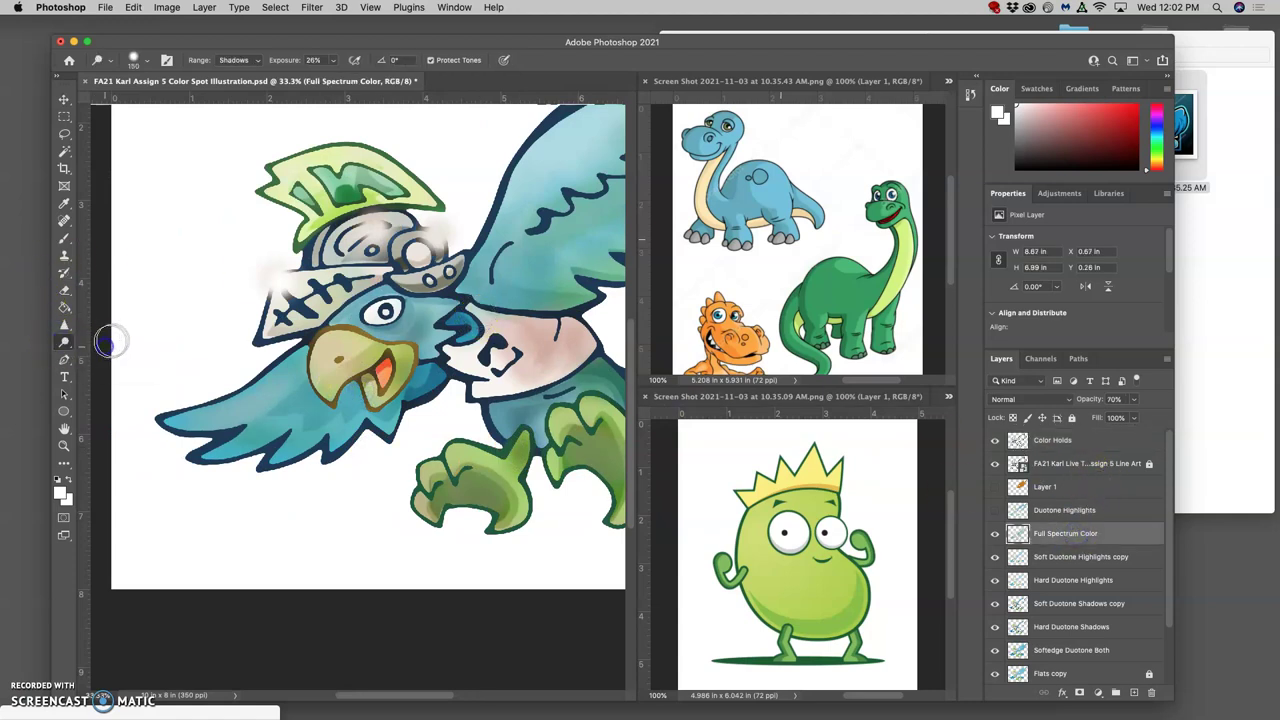
pyautogui.click(234, 60)
pyautogui.click(236, 69)
pyautogui.click(140, 60)
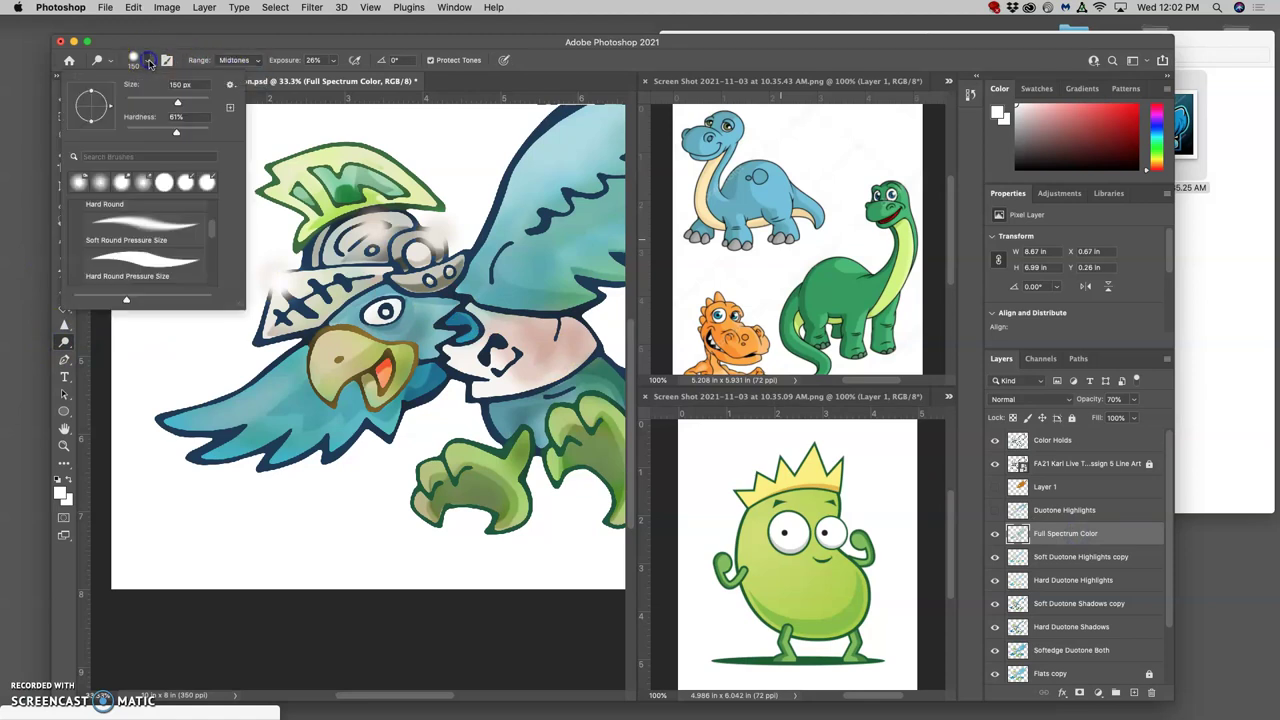
pyautogui.moveTo(153, 102); pyautogui.dragTo(151, 102)
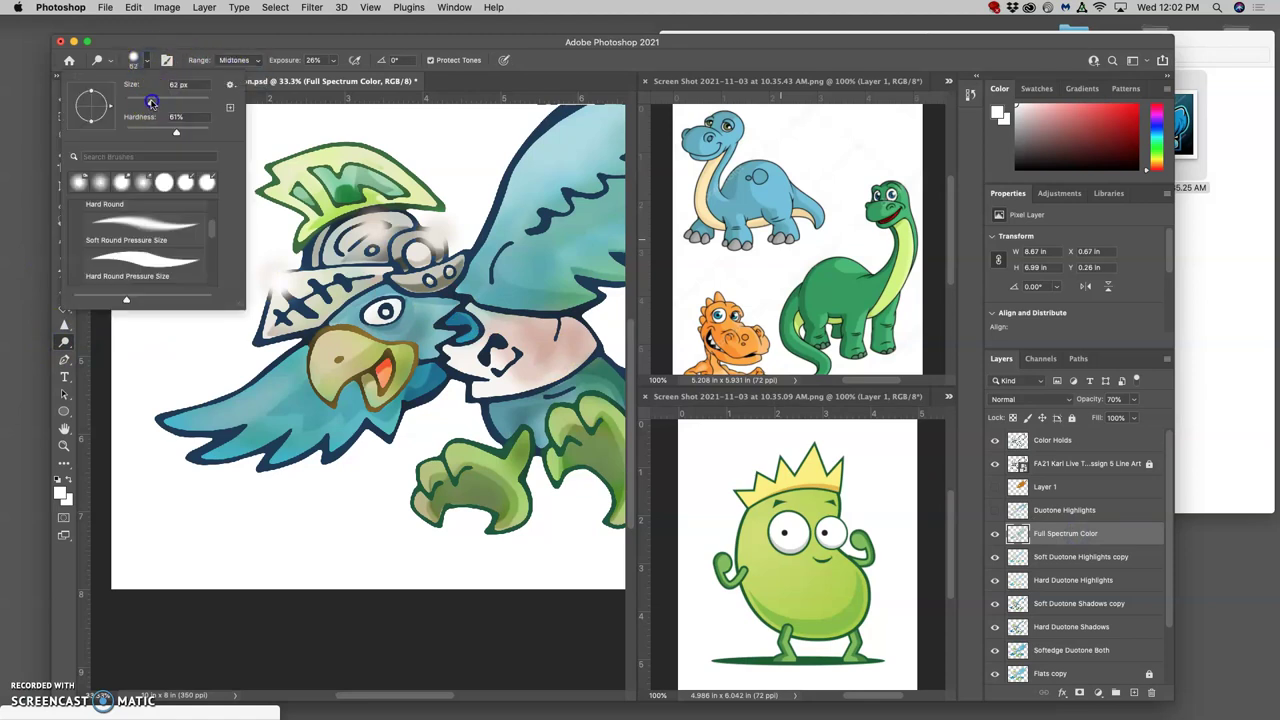
pyautogui.click(324, 352)
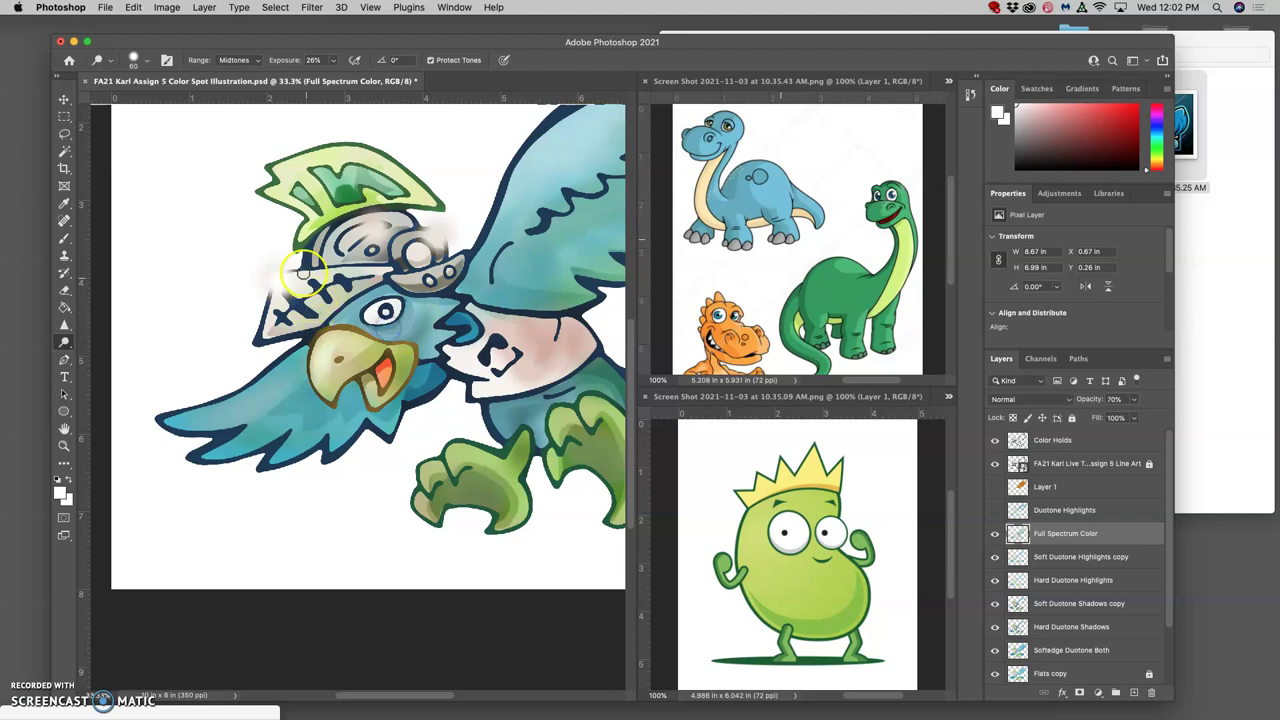
pyautogui.moveTo(303, 270)
pyautogui.mouseDown()
pyautogui.moveTo(333, 240)
pyautogui.moveTo(297, 175)
pyautogui.moveTo(326, 196)
pyautogui.mouseUp()
pyautogui.click(362, 318)
pyautogui.click(268, 395)
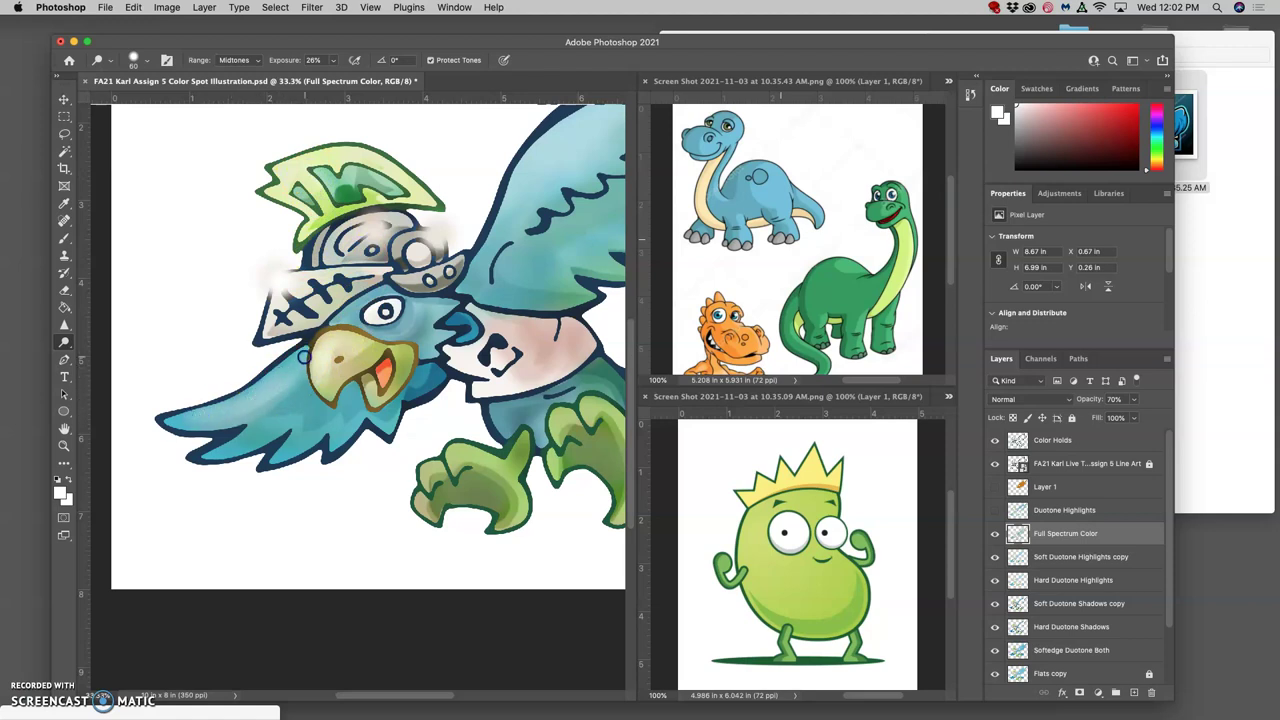
# Dodge highlights across the upper part of the raised wing and around its squiggle line, and undo the last two strokes.
pyautogui.scroll(5, 480, 245)
pyautogui.hscroll(5, 480, 245)
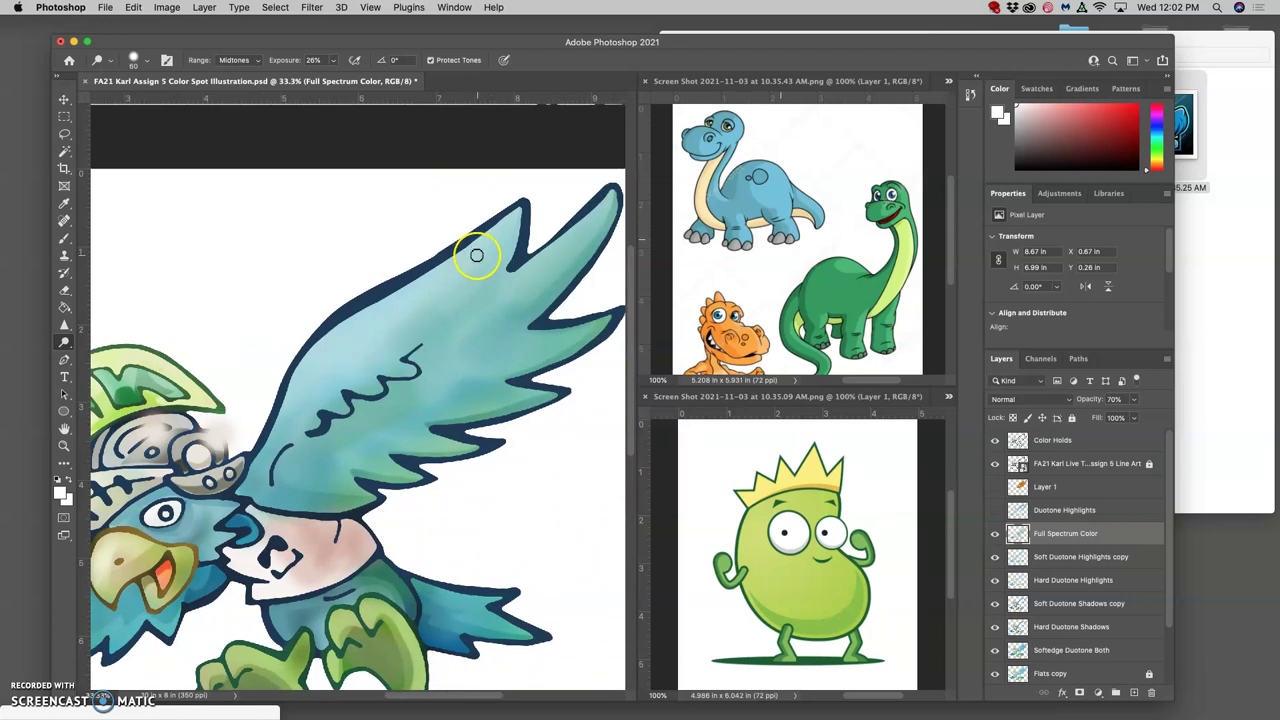
pyautogui.click(491, 261)
pyautogui.moveTo(494, 268)
pyautogui.mouseDown()
pyautogui.moveTo(458, 307)
pyautogui.moveTo(417, 331)
pyautogui.mouseUp()
pyautogui.click(432, 312)
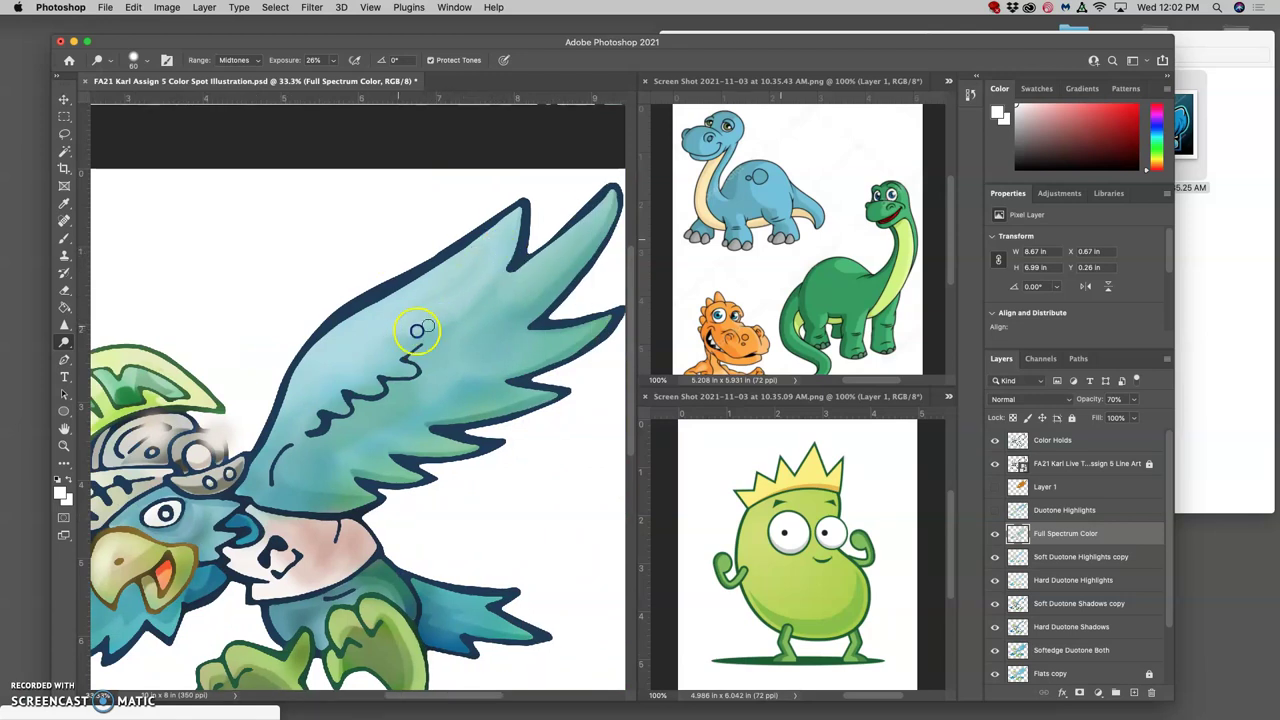
pyautogui.moveTo(492, 261); pyautogui.dragTo(503, 244)
pyautogui.moveTo(467, 291); pyautogui.dragTo(421, 329)
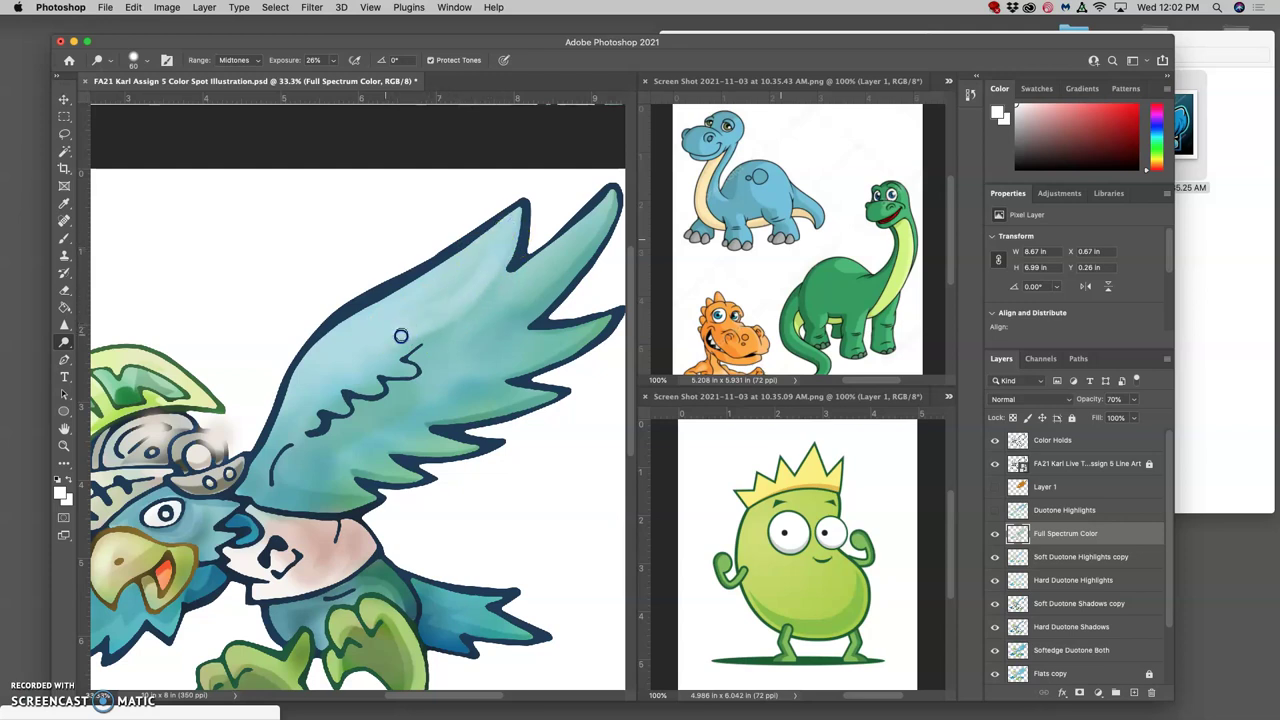
pyautogui.moveTo(393, 386); pyautogui.dragTo(397, 380)
pyautogui.hscroll(-1, 397, 380)
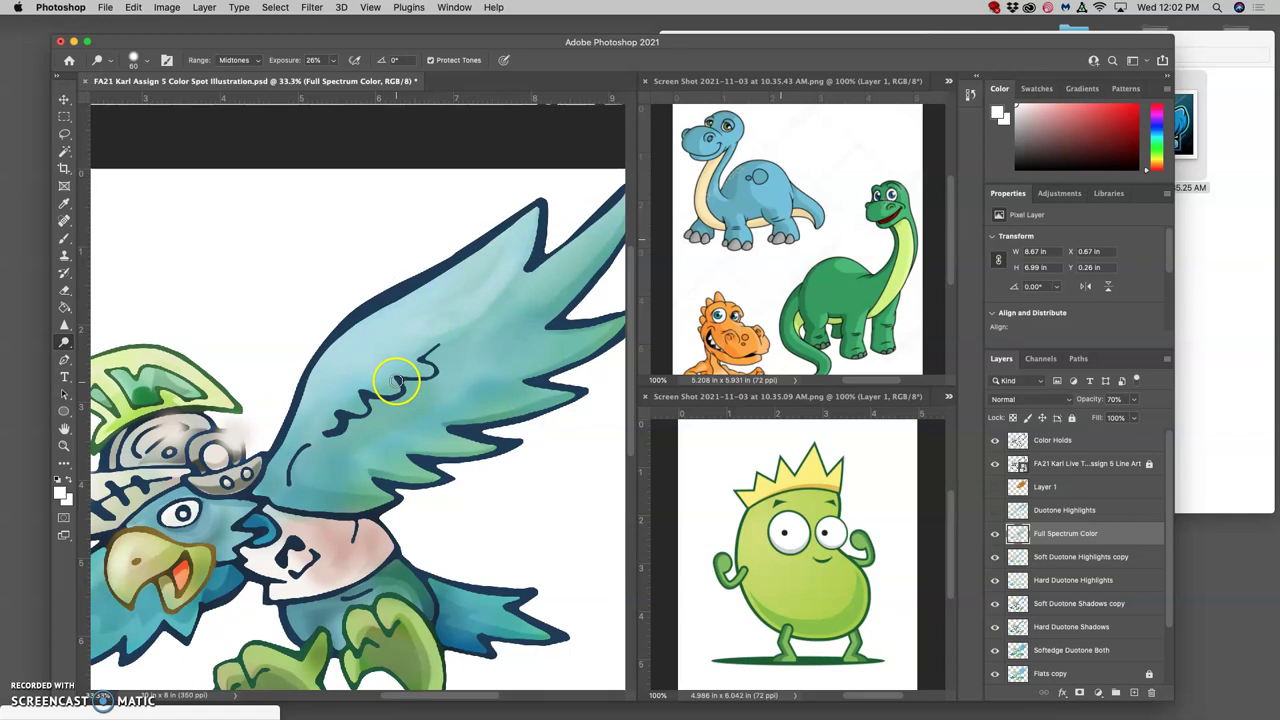
pyautogui.press('super+z')
pyautogui.press('super+z')
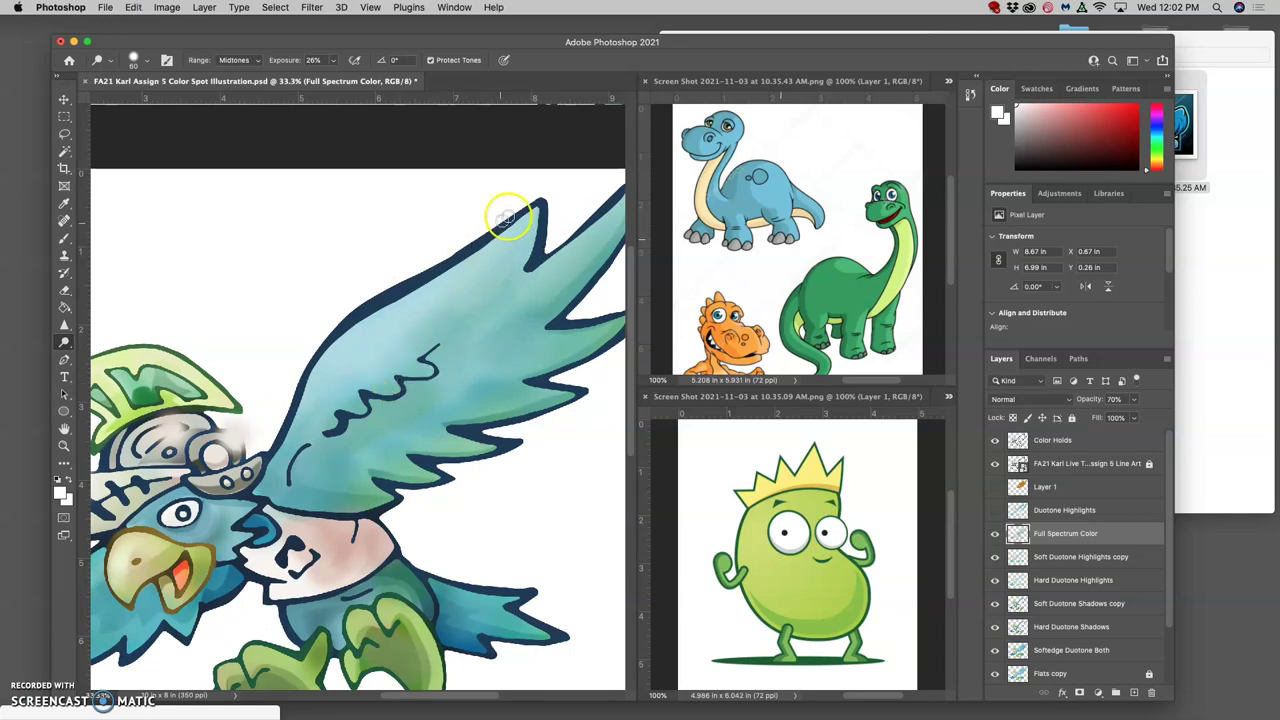
# Soften the Dodge brush to 21% hardness and brush highlights along the upper part of the raised wing.
pyautogui.click(134, 60)
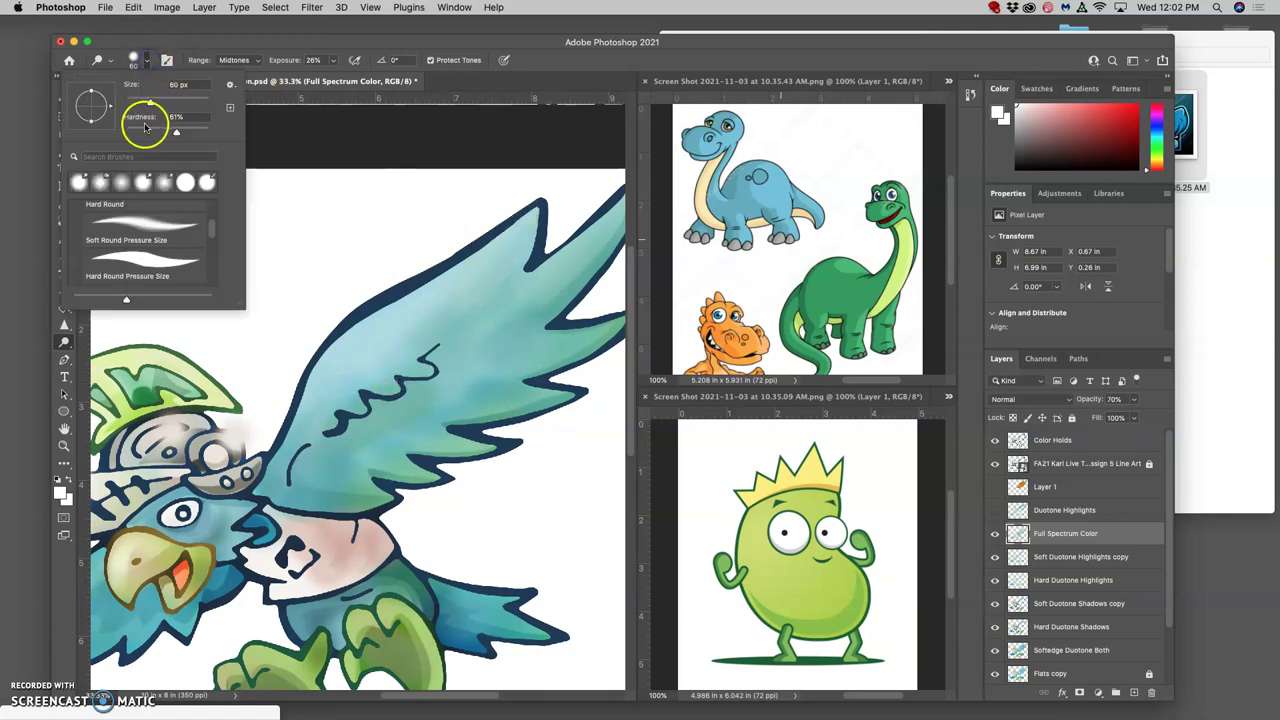
pyautogui.moveTo(137, 128); pyautogui.dragTo(143, 130)
pyautogui.press('Return')
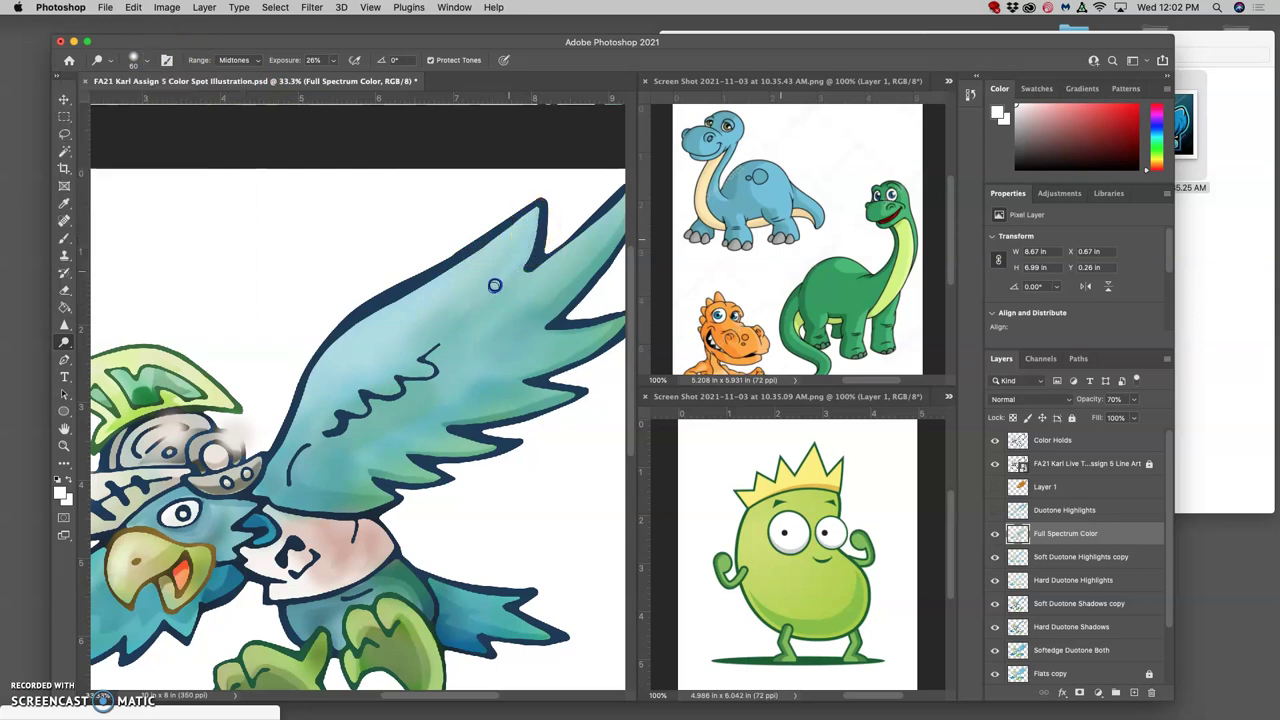
pyautogui.click(507, 267)
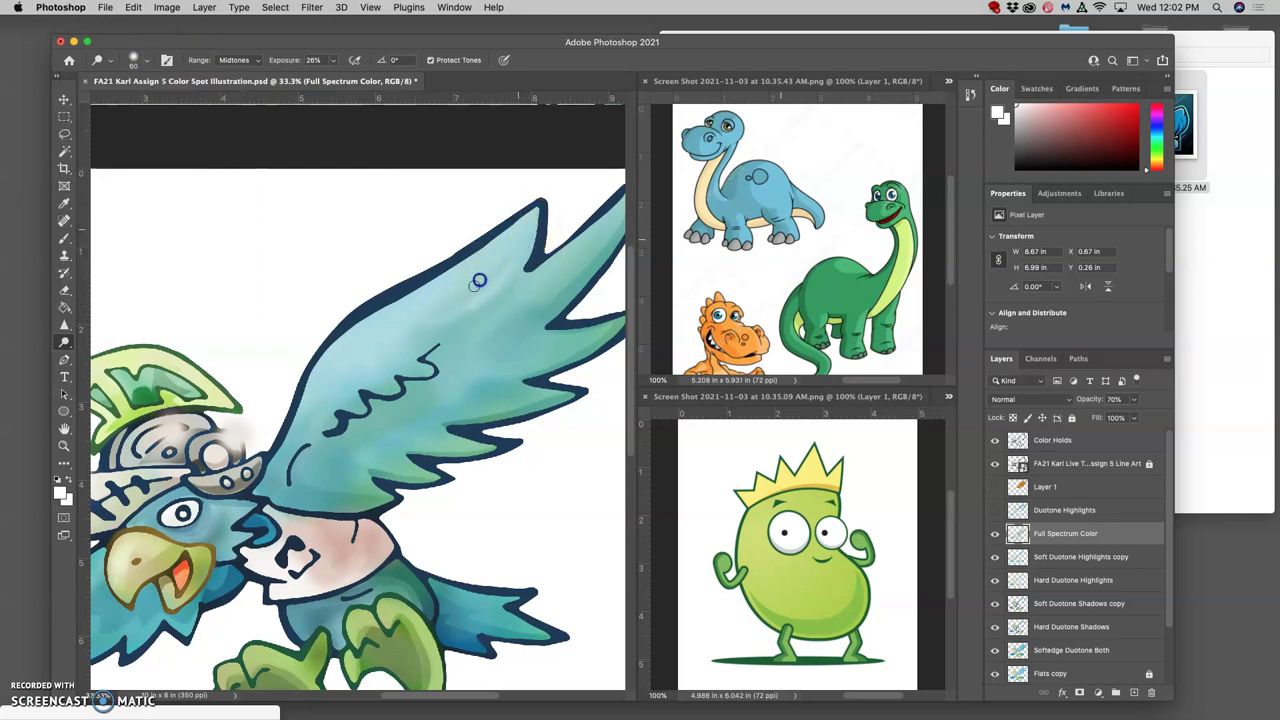
pyautogui.click(459, 312)
pyautogui.click(433, 330)
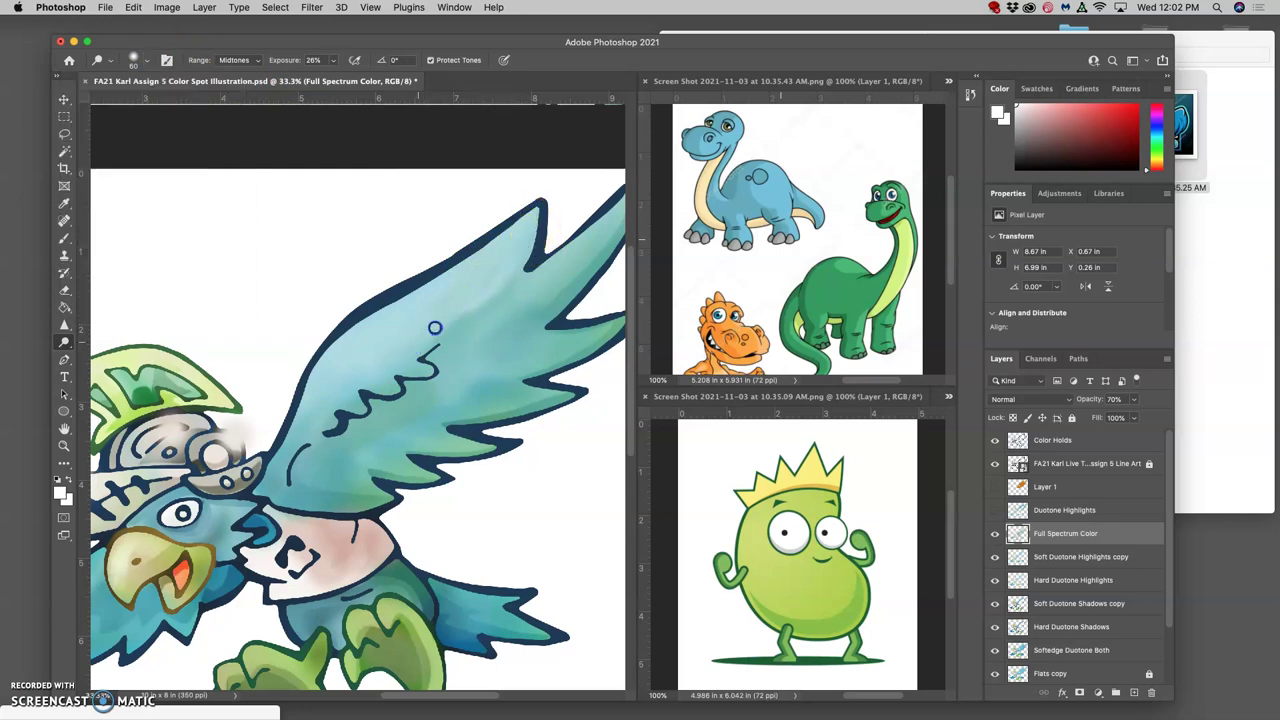
pyautogui.click(477, 296)
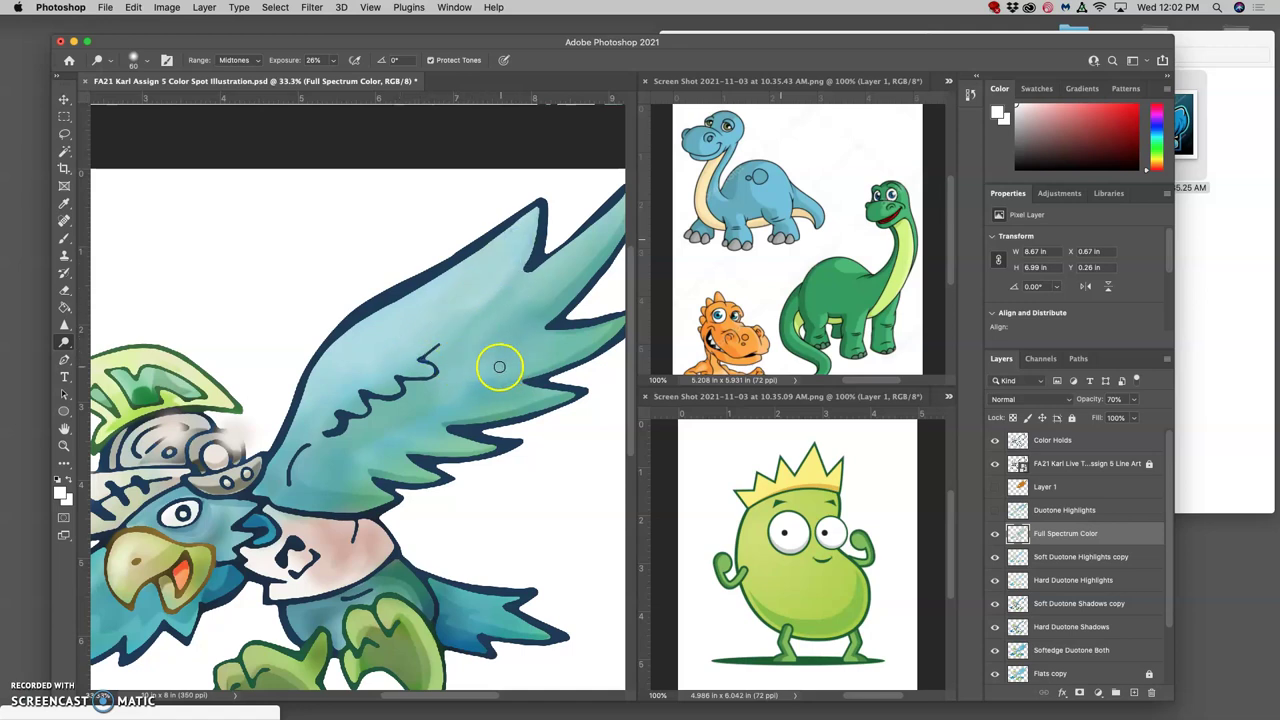
# Dodge soft highlights on the raised wing's feather tips and across its middle area.
pyautogui.click(535, 343)
pyautogui.moveTo(571, 331)
pyautogui.mouseDown()
pyautogui.moveTo(569, 296)
pyautogui.moveTo(525, 283)
pyautogui.moveTo(532, 300)
pyautogui.mouseUp()
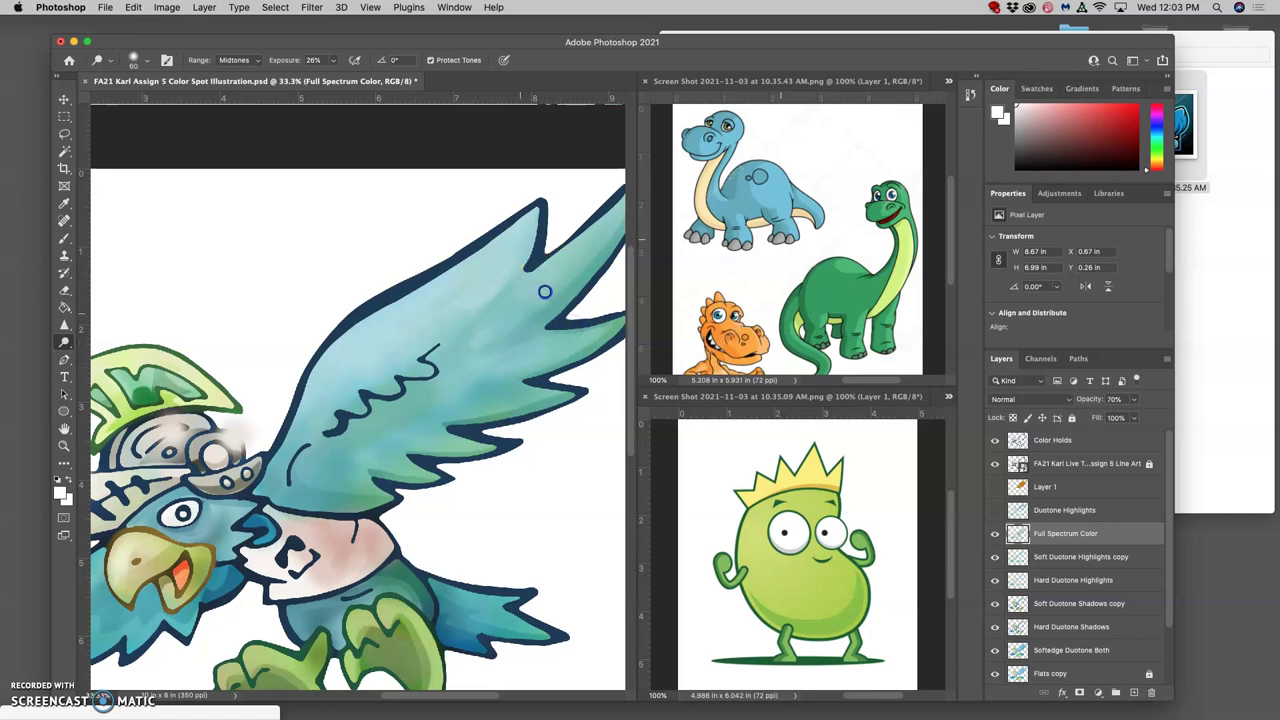
pyautogui.moveTo(461, 331)
pyautogui.mouseDown()
pyautogui.moveTo(478, 318)
pyautogui.moveTo(464, 344)
pyautogui.moveTo(473, 355)
pyautogui.mouseUp()
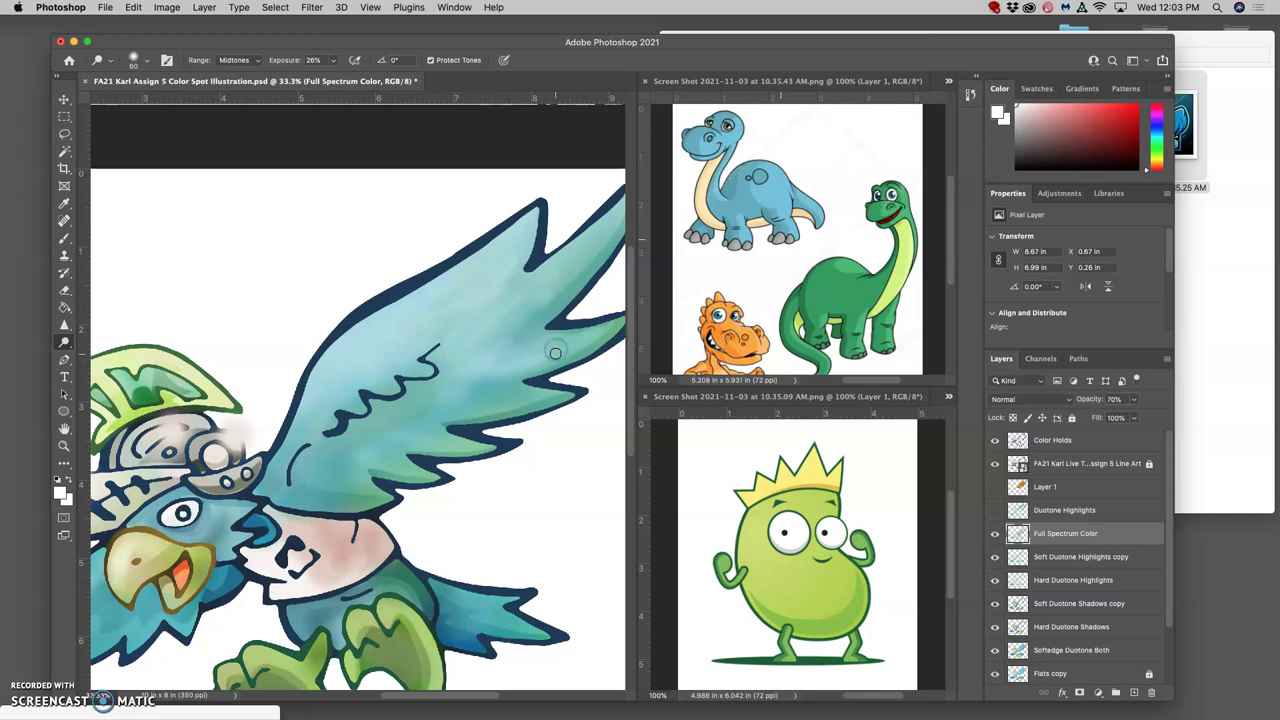
pyautogui.press('super+minus')
pyautogui.moveTo(574, 366)
pyautogui.mouseDown()
pyautogui.moveTo(547, 397)
pyautogui.moveTo(483, 399)
pyautogui.mouseUp()
pyautogui.hscroll(-3, 484, 393)
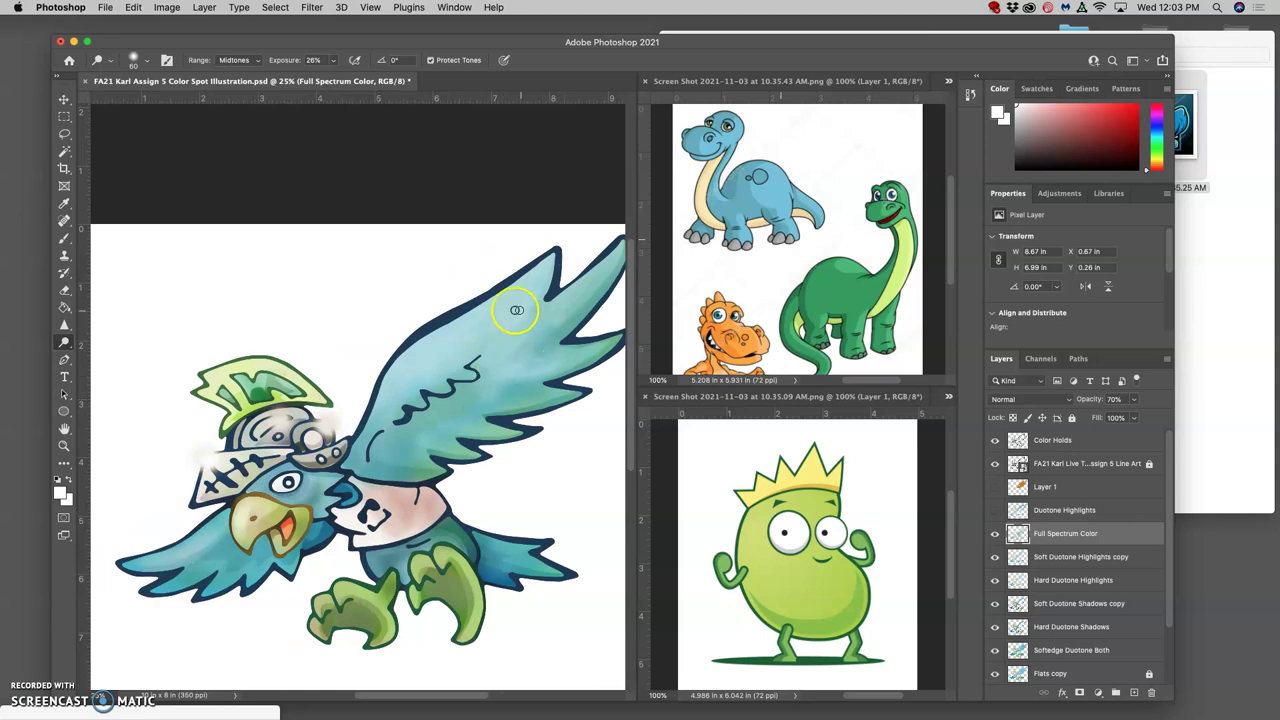
# Blur the highlight shading on the raised wing with the Blur tool at a 162 px brush size.
pyautogui.click(64, 324)
pyautogui.click(112, 324)
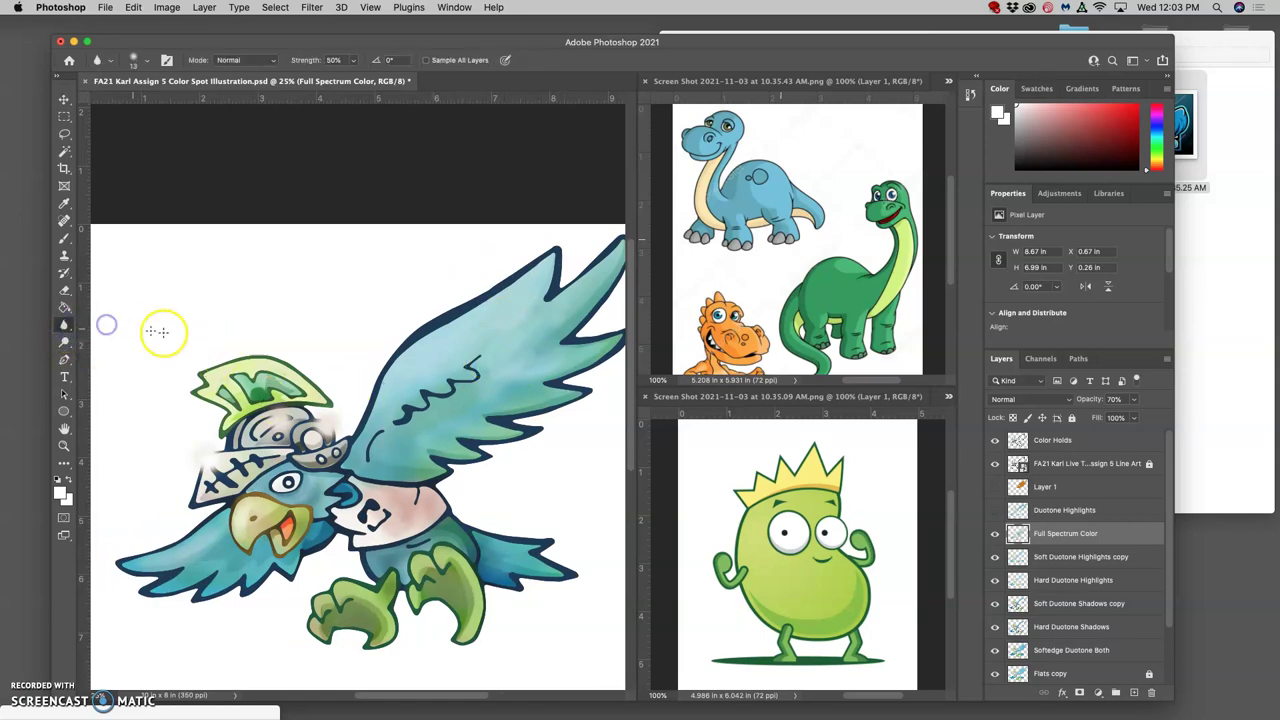
pyautogui.click(146, 62)
pyautogui.click(161, 101)
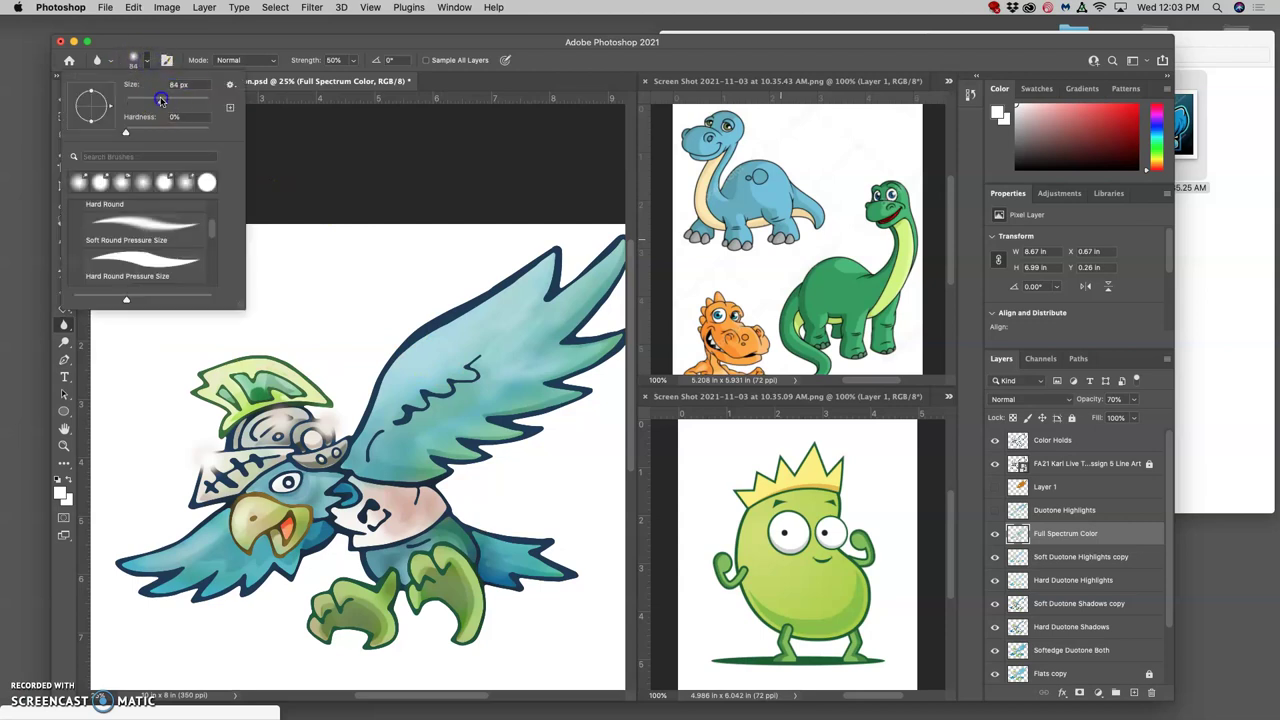
pyautogui.click(180, 102)
pyautogui.click(516, 330)
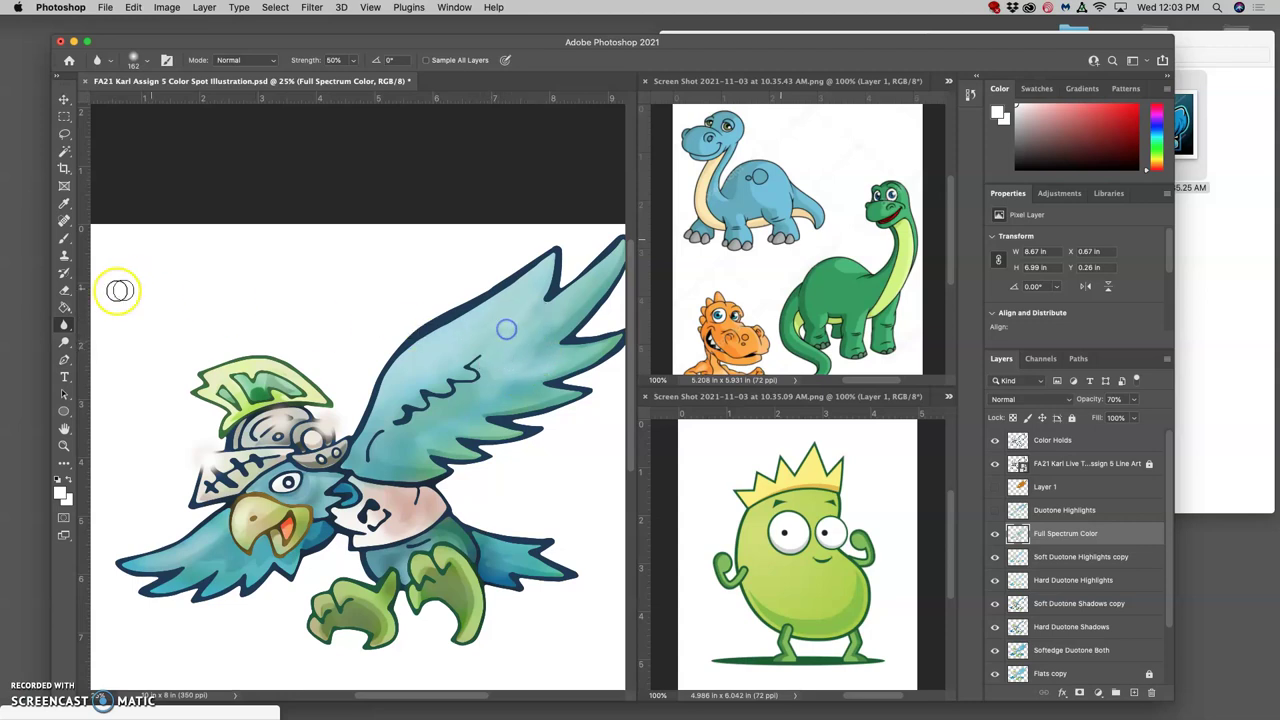
# Smudge the highlight shading on the raised wing with the Smudge tool at a 175 px brush size.
pyautogui.rightClick(64, 325)
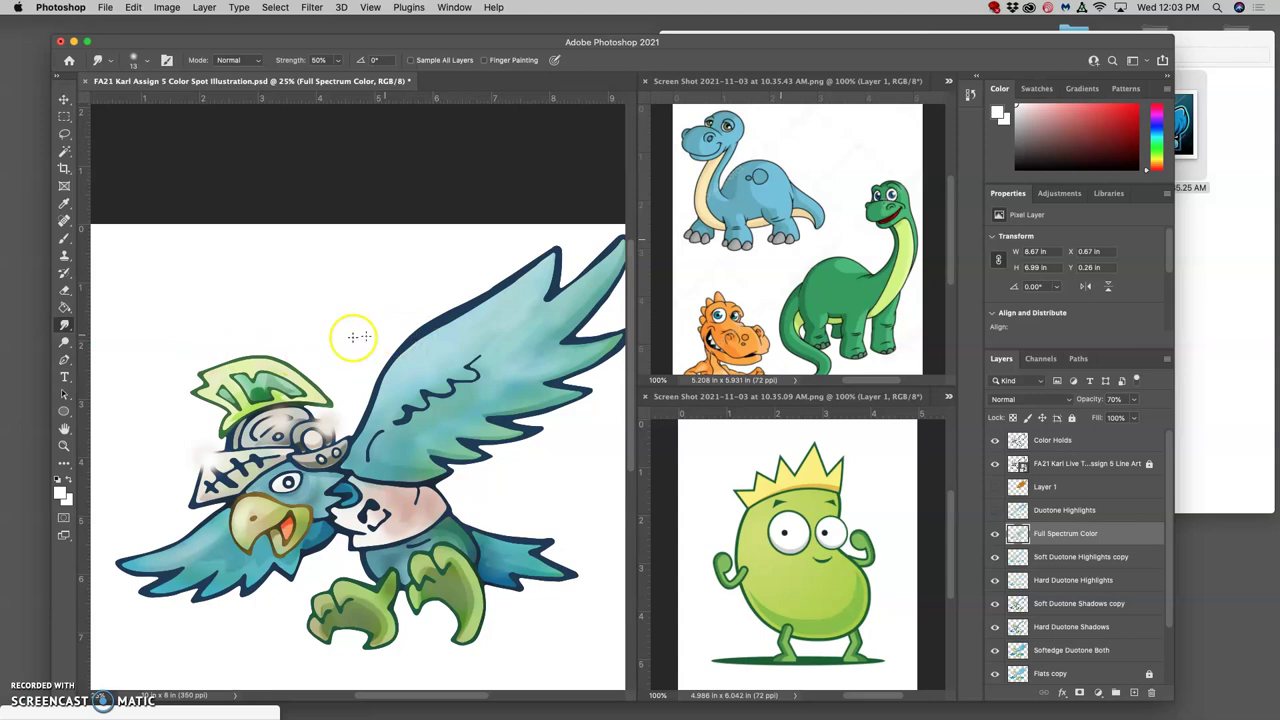
pyautogui.press('Return')
pyautogui.click(147, 60)
pyautogui.click(181, 101)
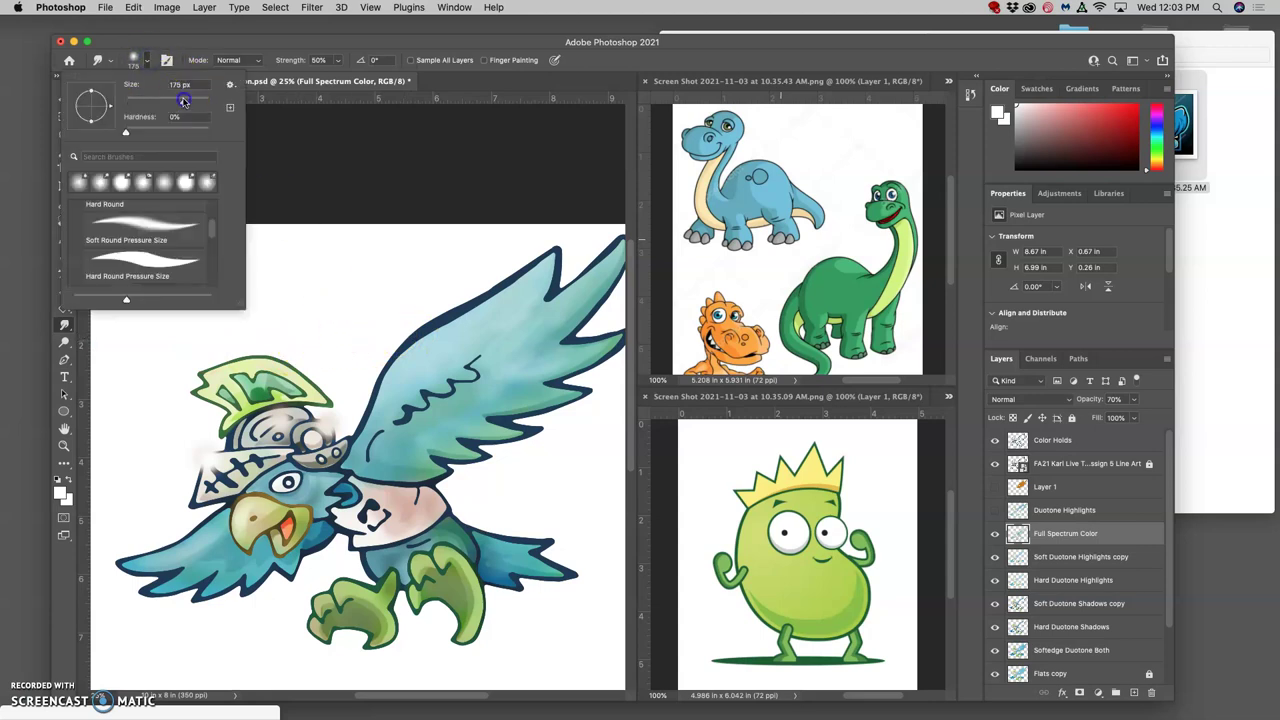
pyautogui.click(508, 337)
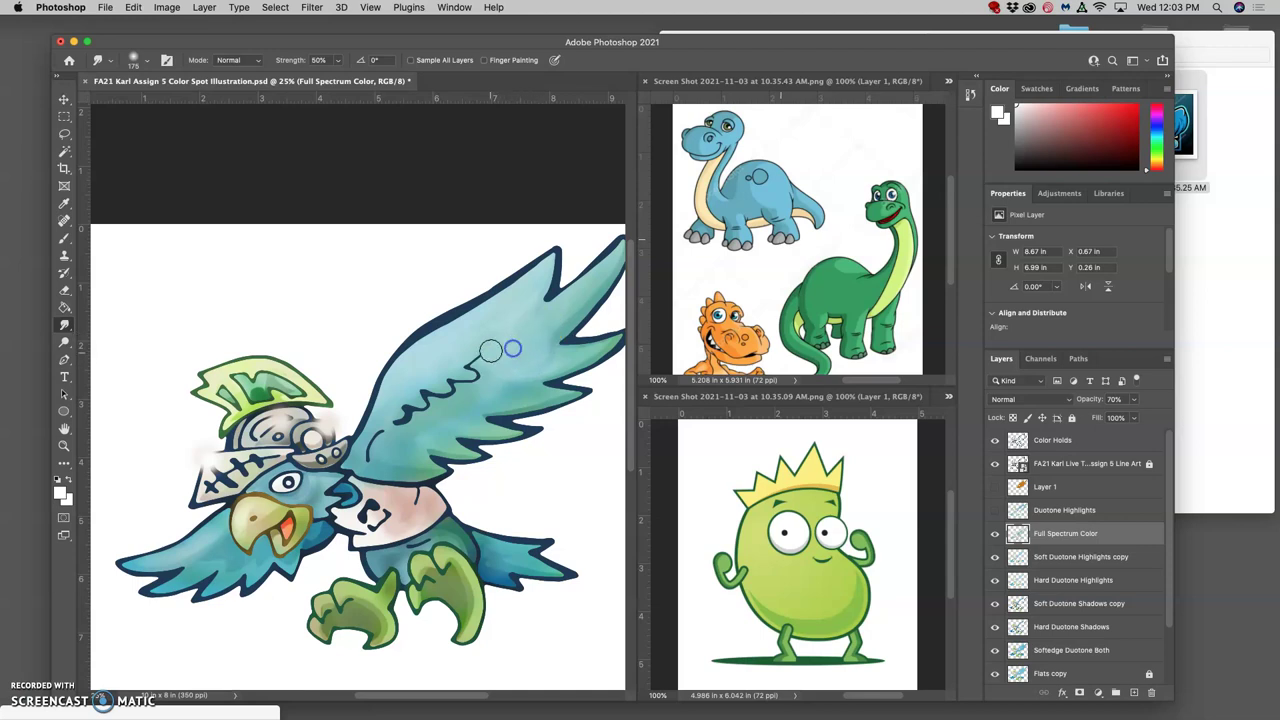
pyautogui.moveTo(509, 335); pyautogui.dragTo(525, 304)
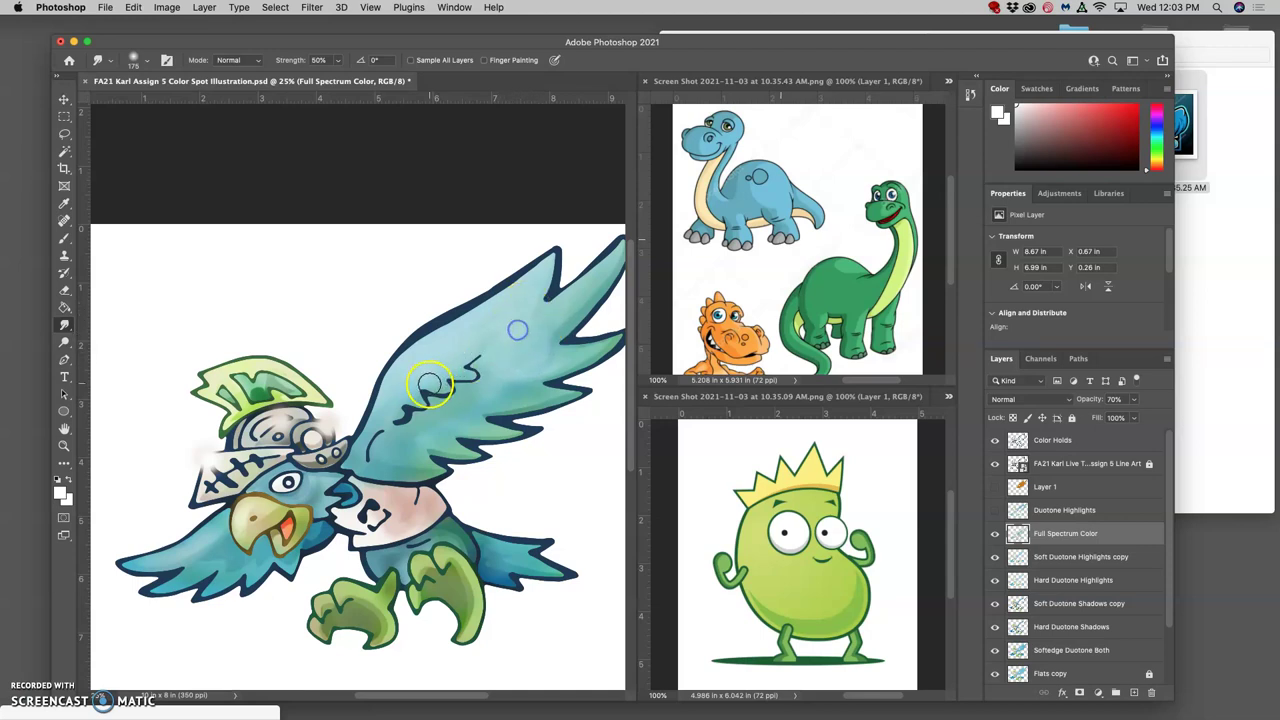
pyautogui.scroll(-2, 410, 380)
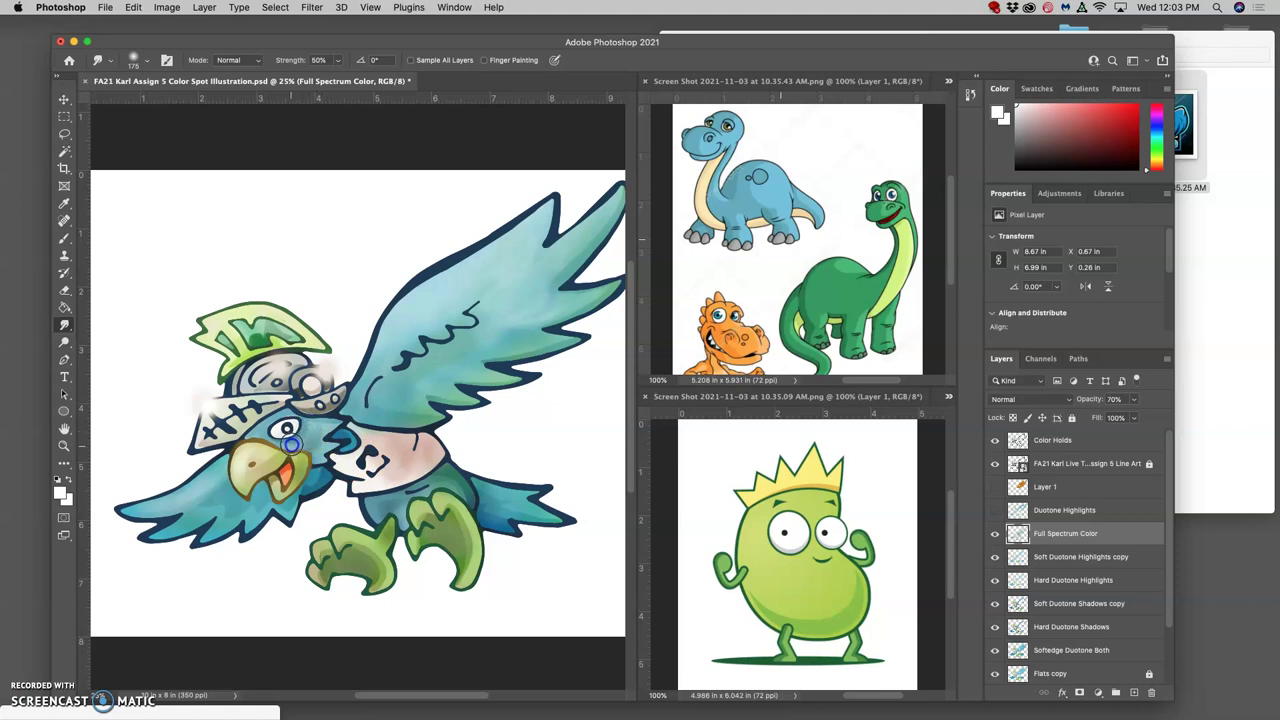
pyautogui.hscroll(-2, 400, 530)
pyautogui.click(410, 545)
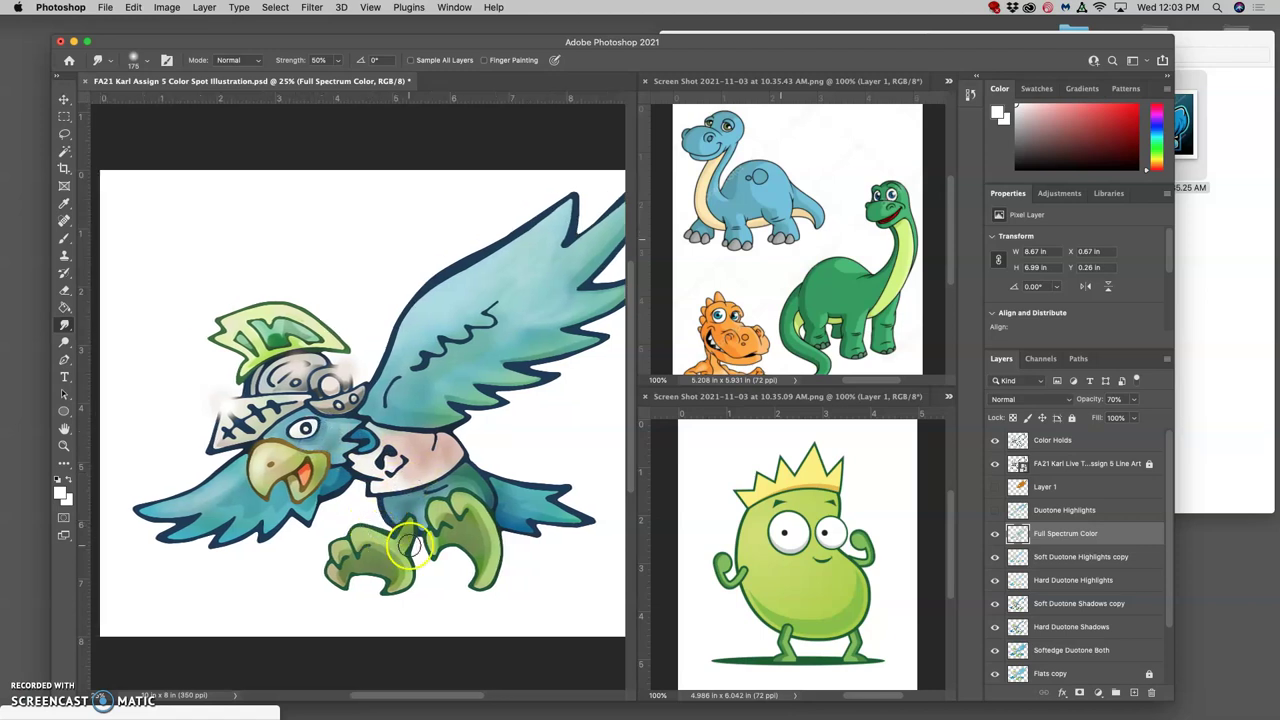
pyautogui.press('super+minus')
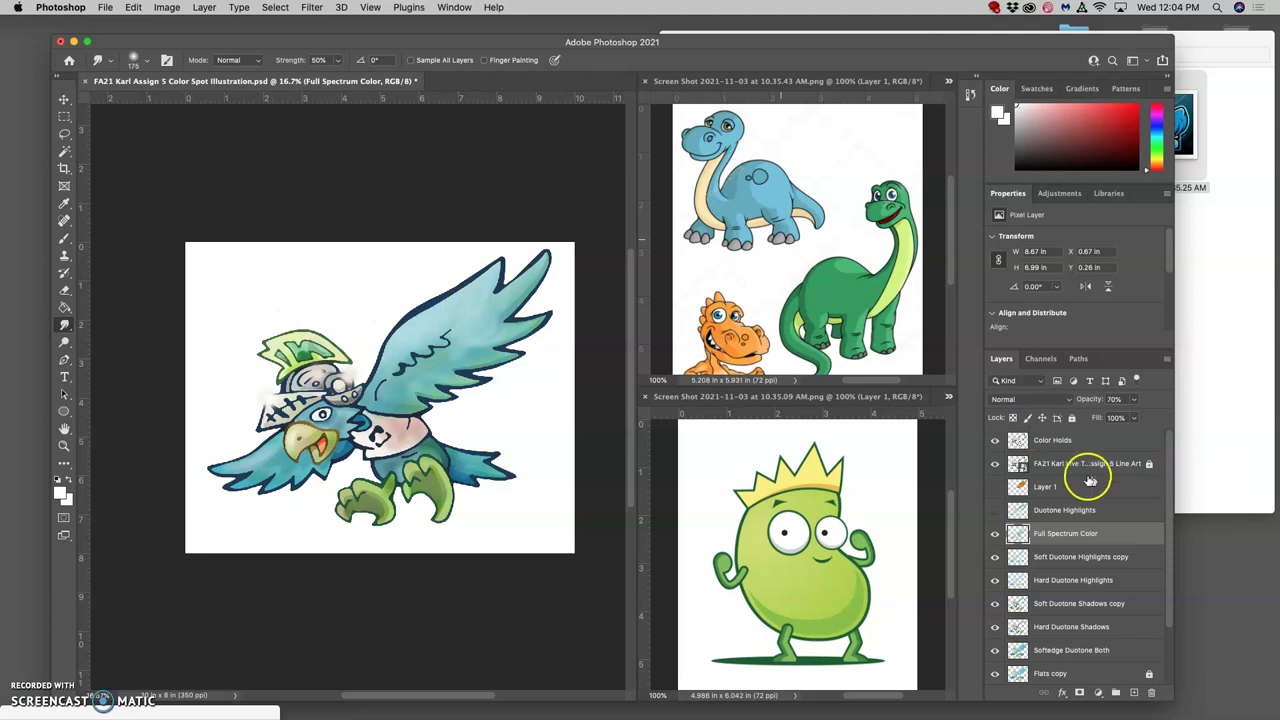
# On the Color Holds layer, dodge the outline along the raised wing's upper edge and tip with a 99 px brush.
pyautogui.click(1055, 440)
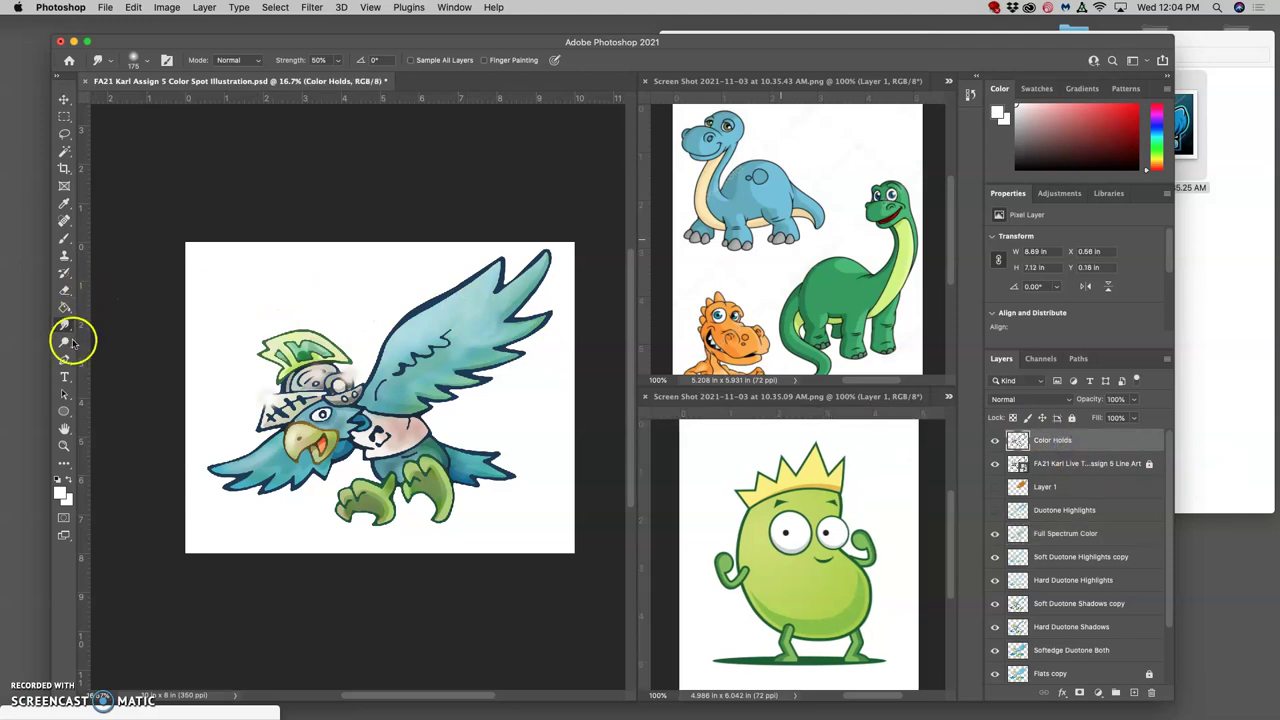
pyautogui.click(72, 343)
pyautogui.click(97, 342)
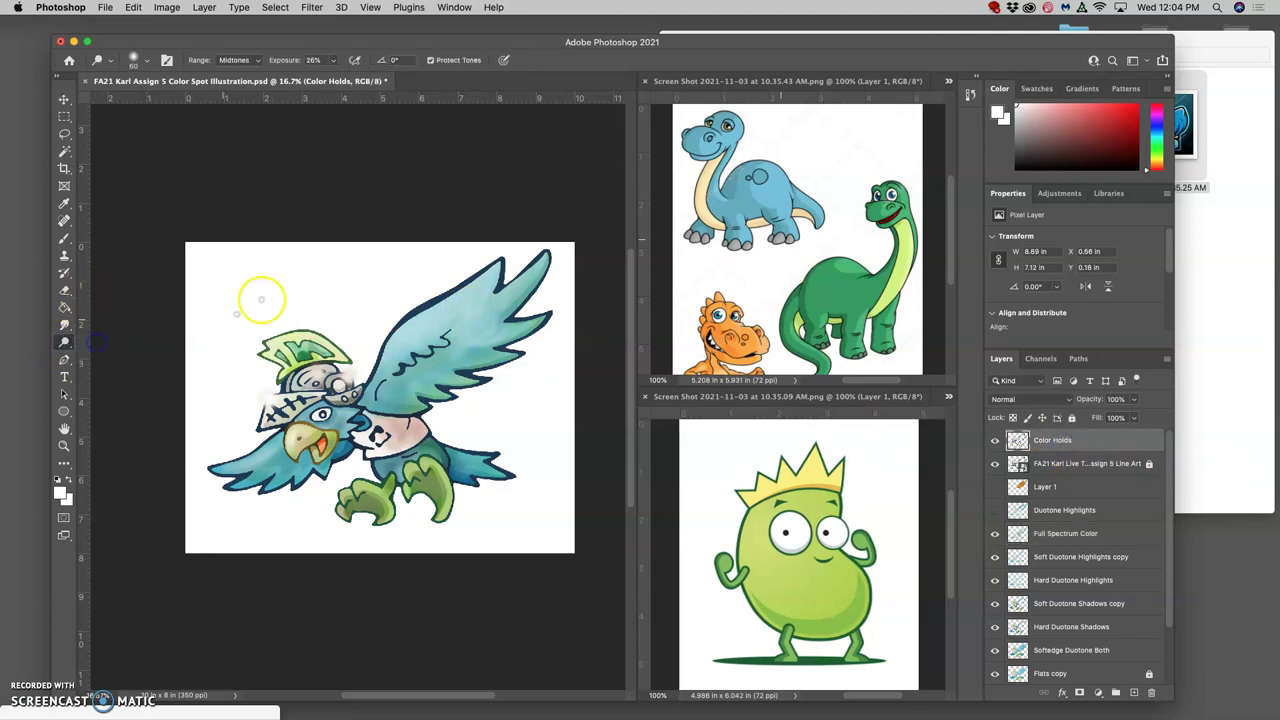
pyautogui.click(132, 59)
pyautogui.moveTo(157, 101); pyautogui.dragTo(167, 100)
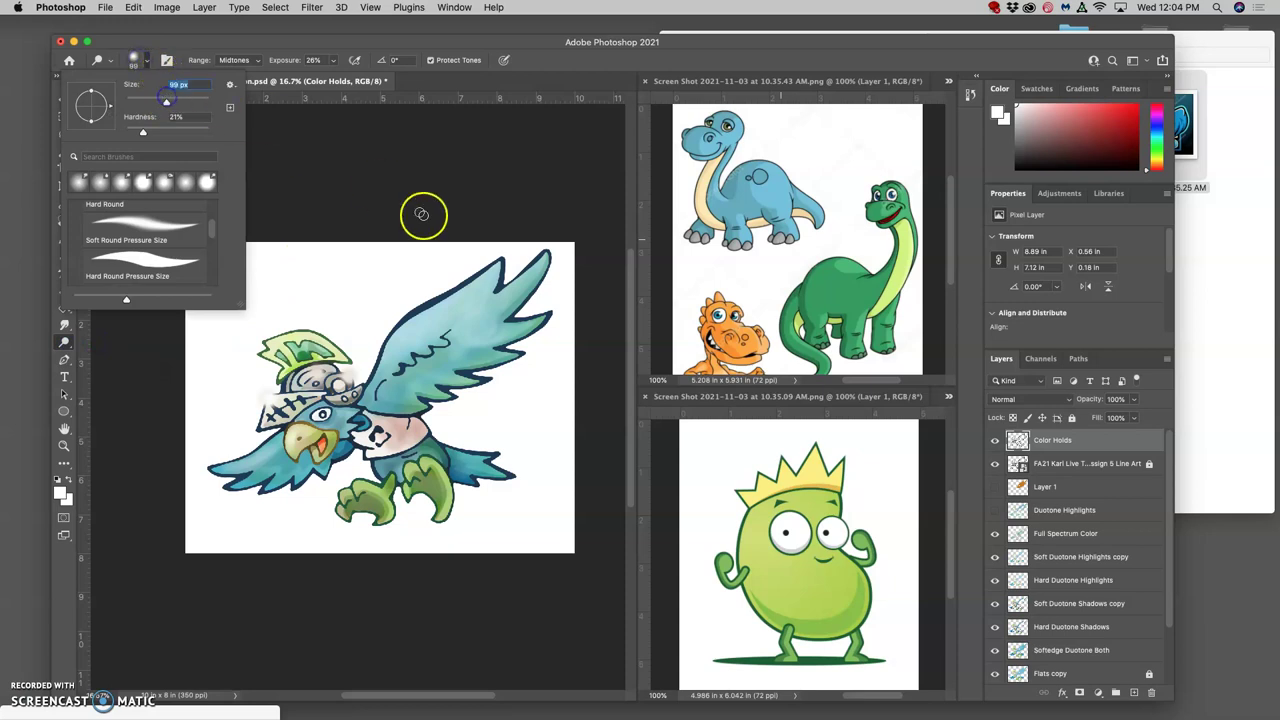
pyautogui.moveTo(459, 270)
pyautogui.mouseDown()
pyautogui.moveTo(399, 319)
pyautogui.moveTo(522, 249)
pyautogui.moveTo(500, 292)
pyautogui.moveTo(500, 274)
pyautogui.moveTo(546, 247)
pyautogui.moveTo(500, 285)
pyautogui.moveTo(551, 246)
pyautogui.mouseUp()
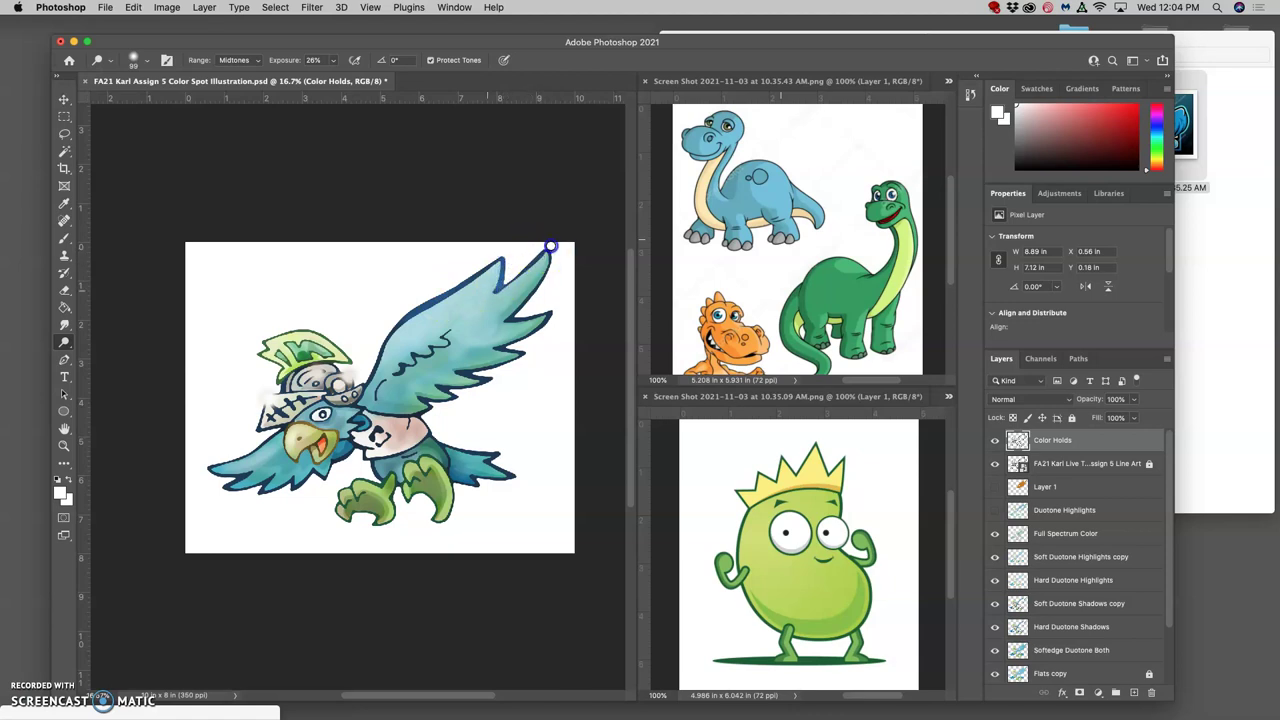
pyautogui.moveTo(474, 278)
pyautogui.mouseDown()
pyautogui.moveTo(428, 290)
pyautogui.moveTo(398, 319)
pyautogui.mouseUp()
pyautogui.press('super+equal')
pyautogui.press('super+equal')
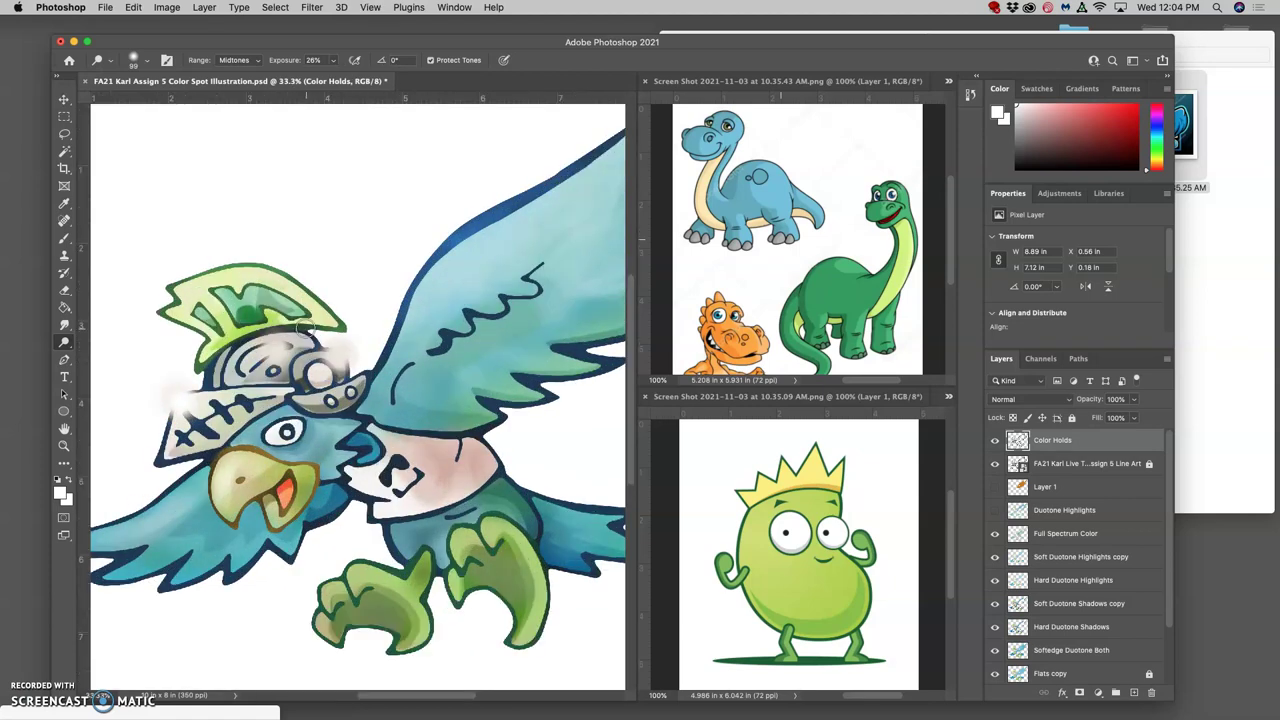
pyautogui.hscroll(-5, 305, 329)
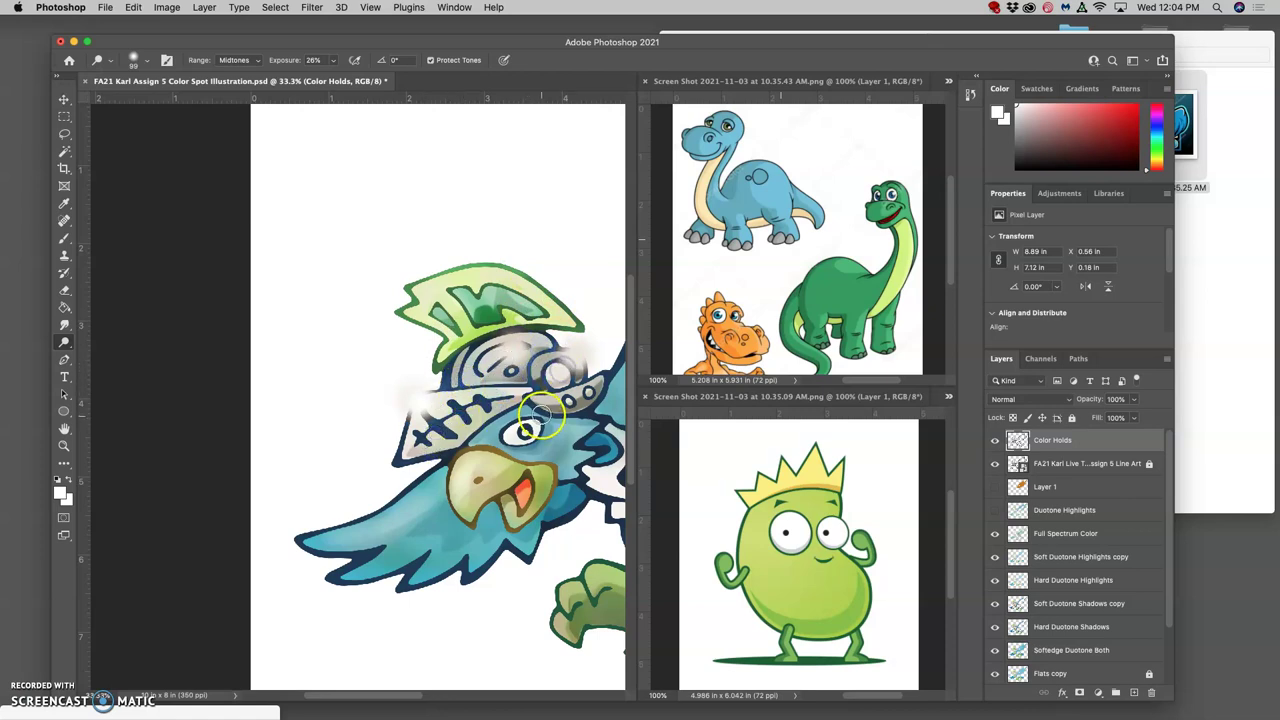
# Dodge the outline around the bird's eye and its pupil on the Color Holds layer.
pyautogui.hscroll(10, 515, 412)
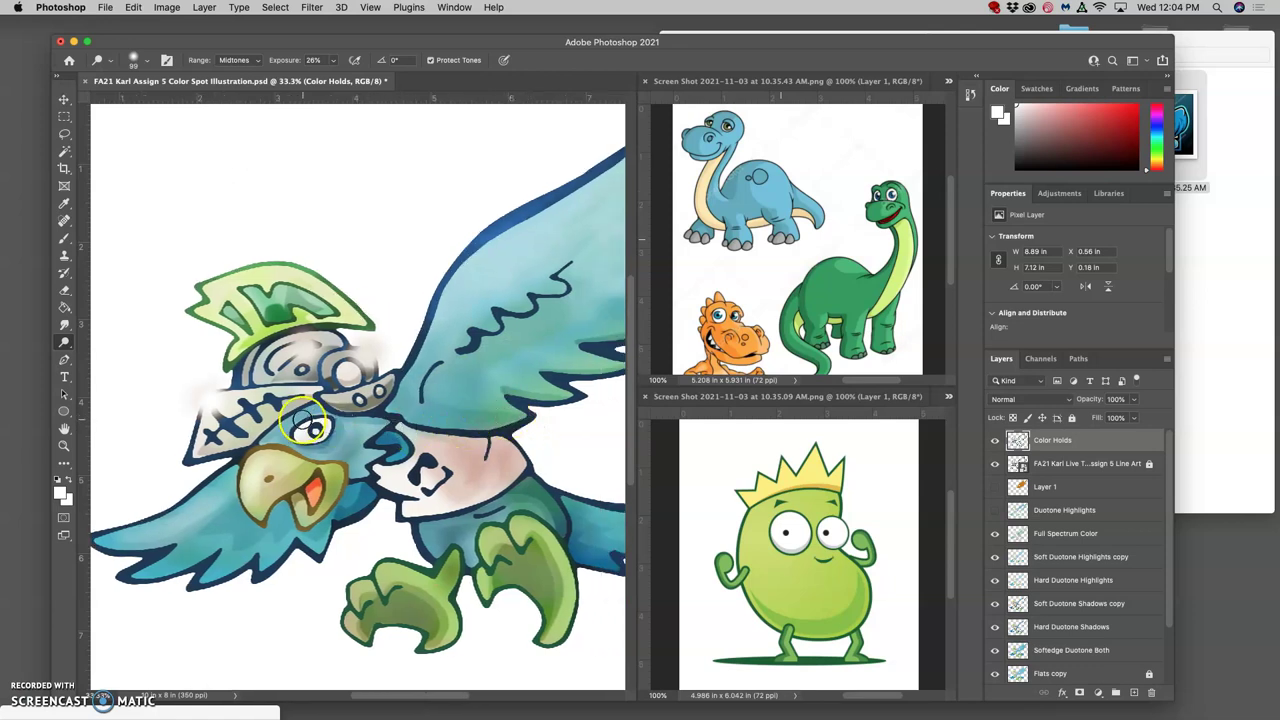
pyautogui.moveTo(304, 421); pyautogui.dragTo(339, 430)
pyautogui.click(296, 435)
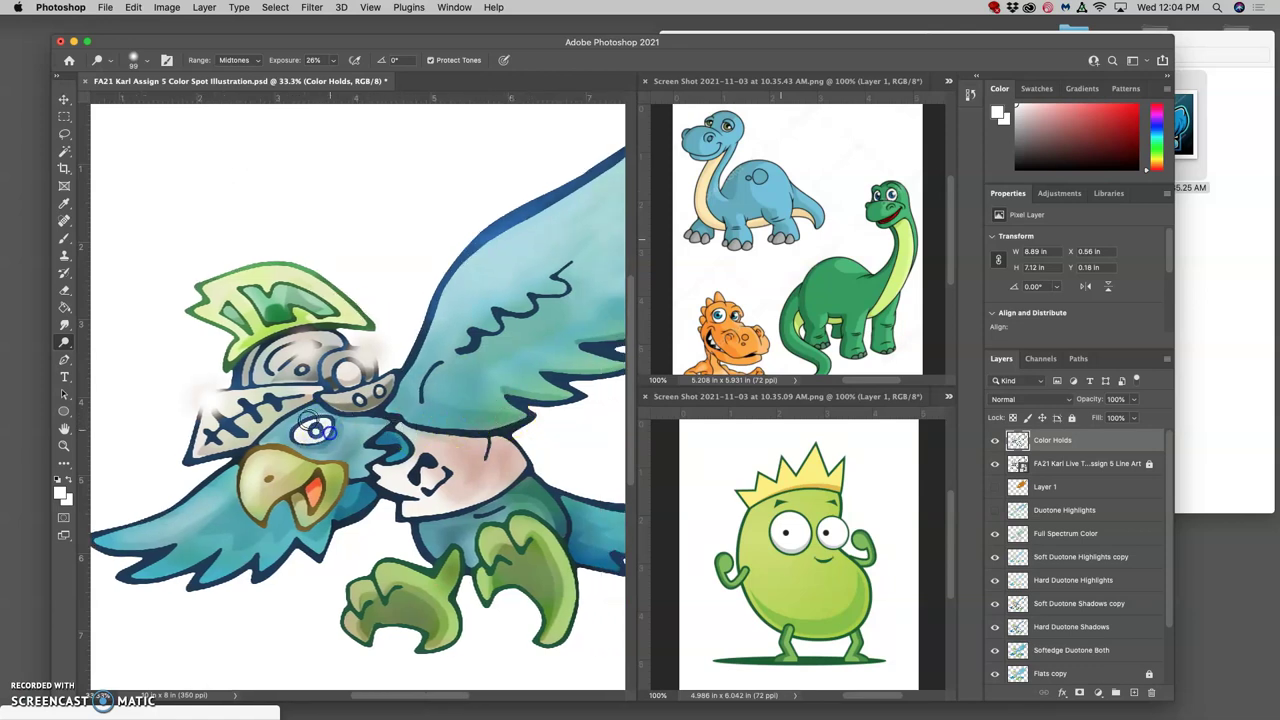
pyautogui.click(421, 453)
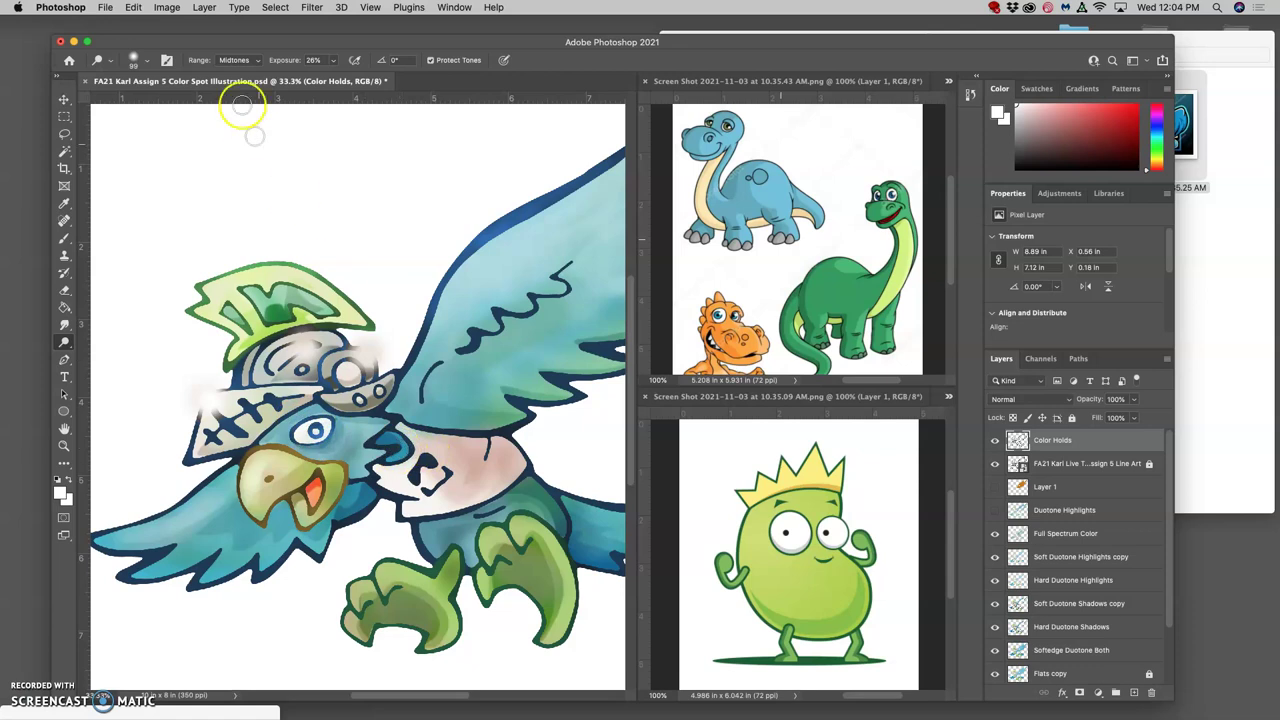
# Burn the pupil of the bird's eye with the Burn tool at a 44 px brush size.
pyautogui.moveTo(64, 341); pyautogui.dragTo(108, 351)
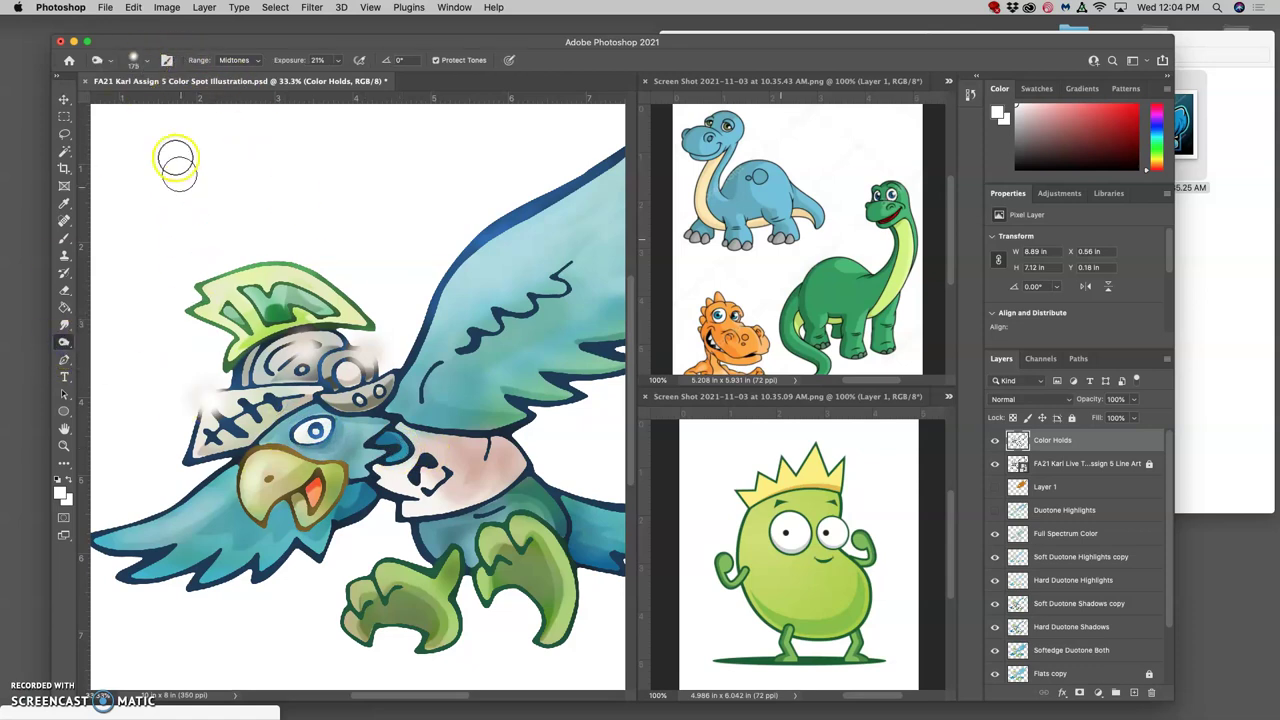
pyautogui.click(147, 59)
pyautogui.click(143, 101)
pyautogui.click(315, 433)
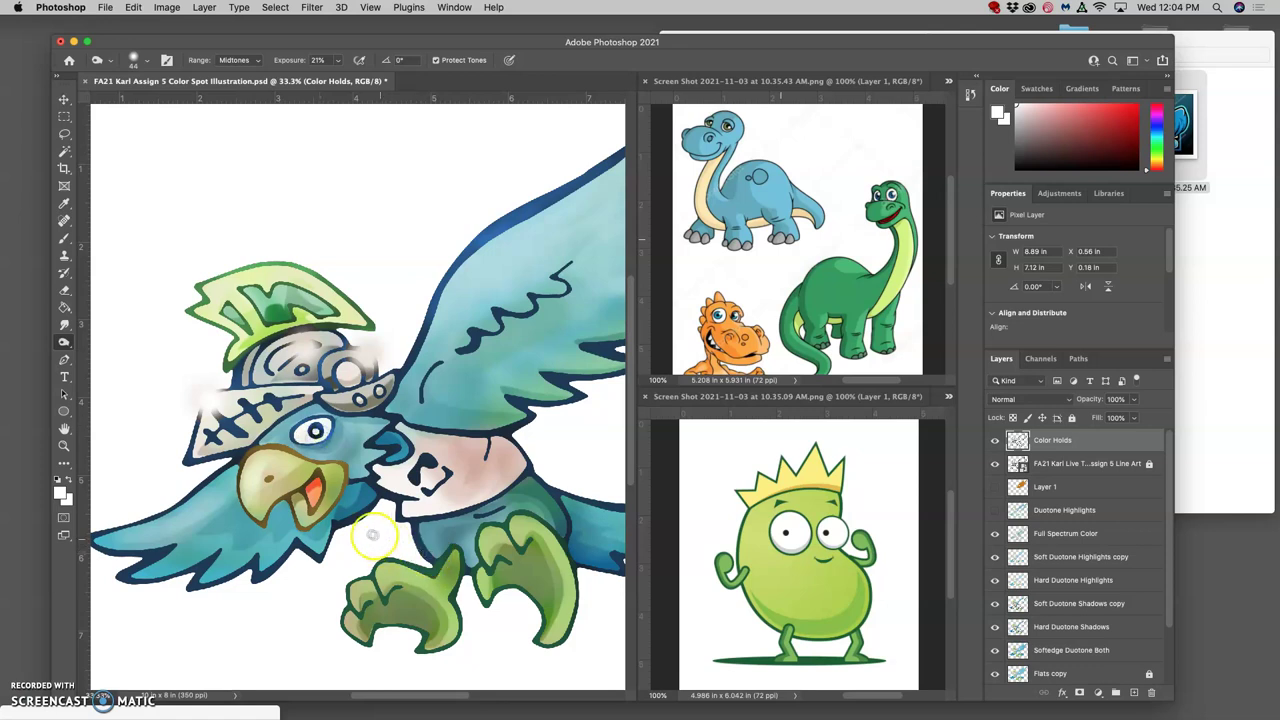
pyautogui.press('super+z')
# Examine the bird's outline colors across the whole illustration and up close around the head and body.
pyautogui.hscroll(5, 372, 505)
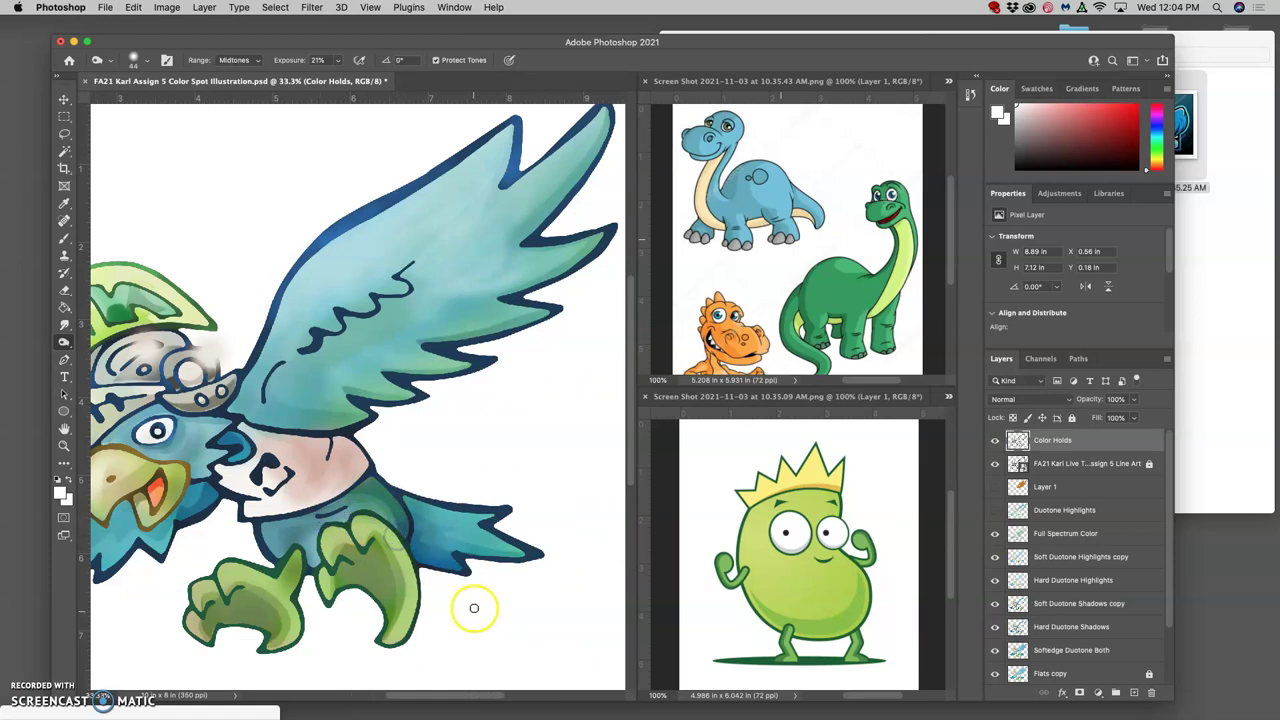
pyautogui.press('super+minus')
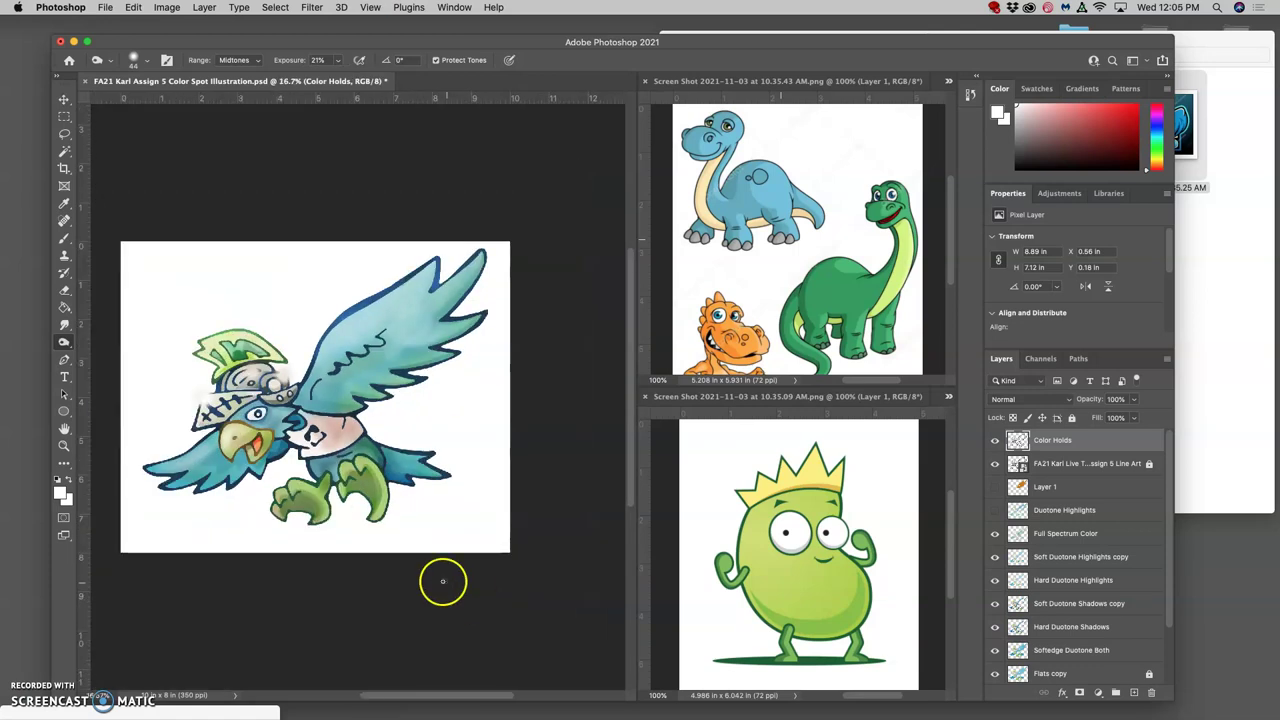
pyautogui.press('super+minus')
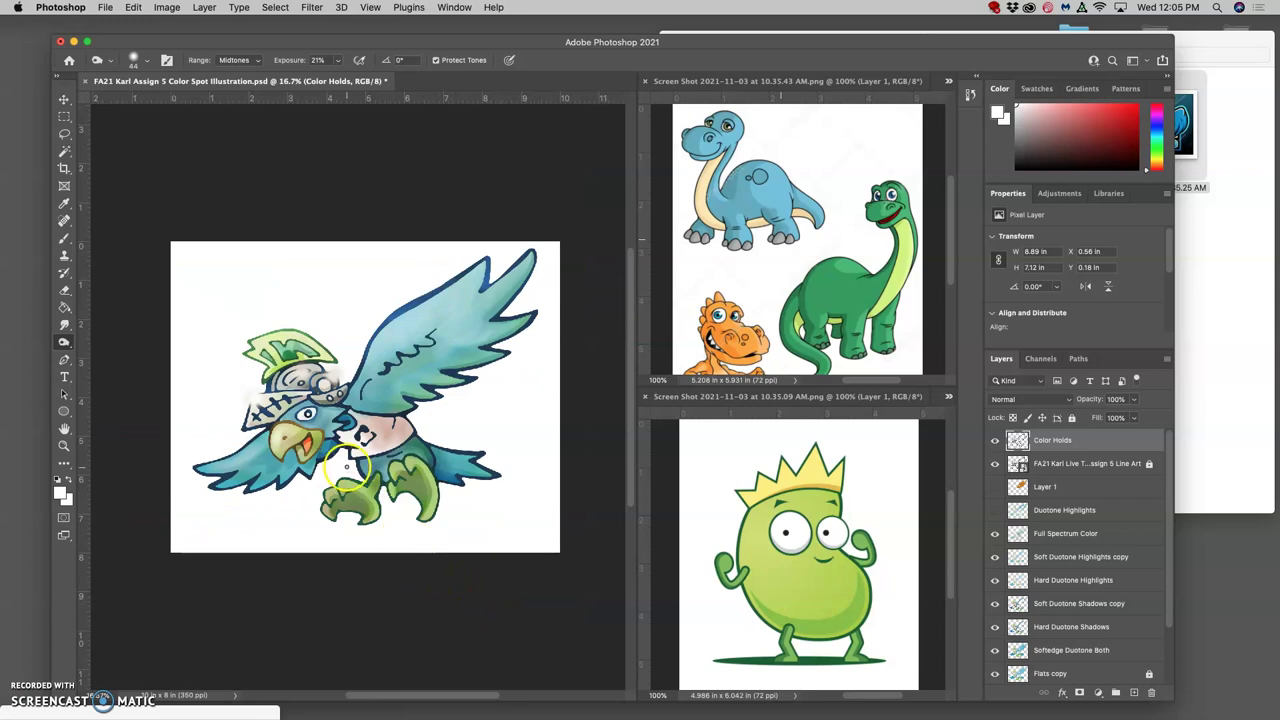
pyautogui.press('super+plus')
pyautogui.press('super+plus')
pyautogui.press('super+plus')
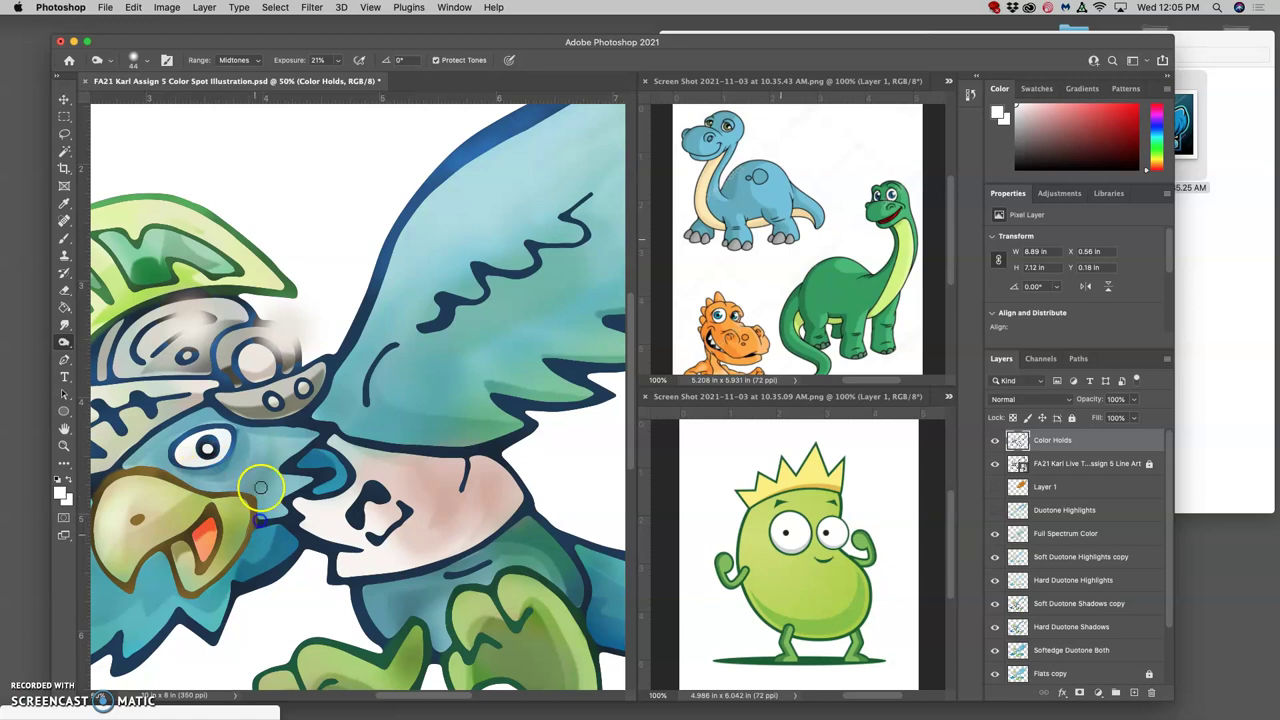
pyautogui.press('super+minus')
pyautogui.hscroll(-3, 280, 512)
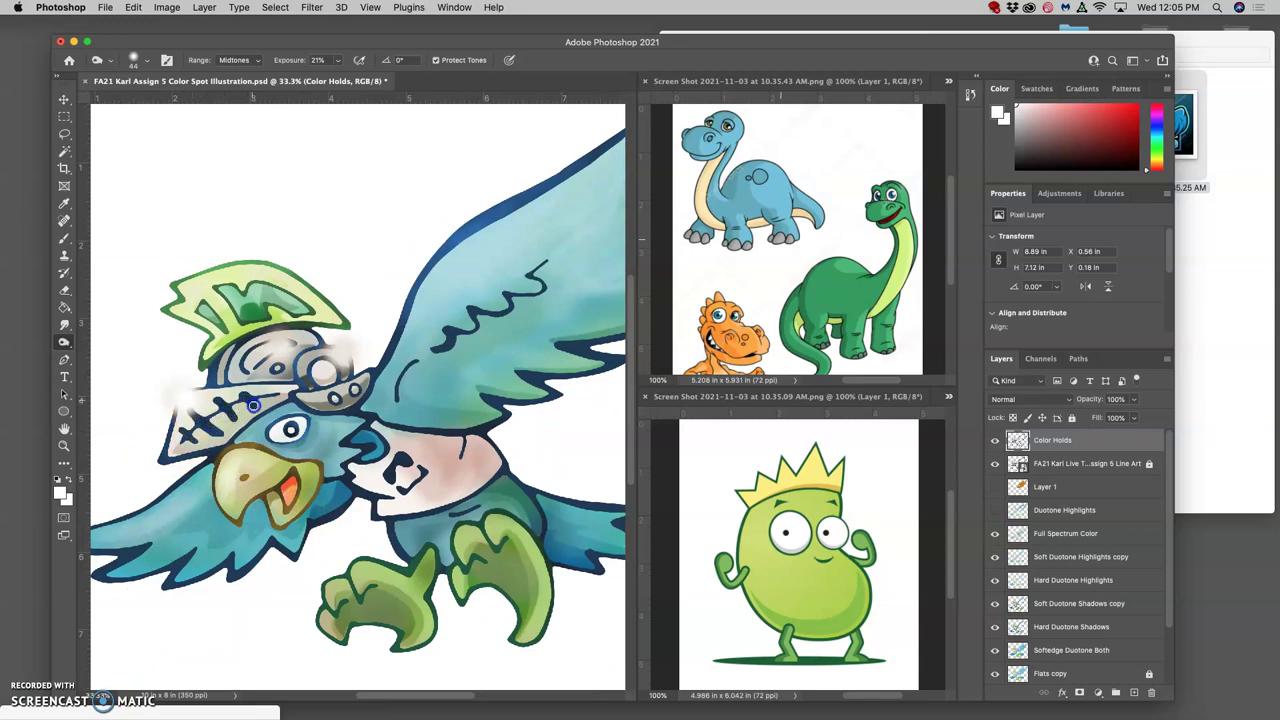
# Burn the outlines along the helmet visor, around the eye and beak, and at the lower edge of the shirt.
pyautogui.moveTo(207, 415); pyautogui.dragTo(201, 423)
pyautogui.click(283, 430)
pyautogui.click(262, 448)
pyautogui.moveTo(261, 511)
pyautogui.mouseDown()
pyautogui.moveTo(299, 527)
pyautogui.moveTo(313, 493)
pyautogui.mouseUp()
pyautogui.hotkey('ctrl', '-')
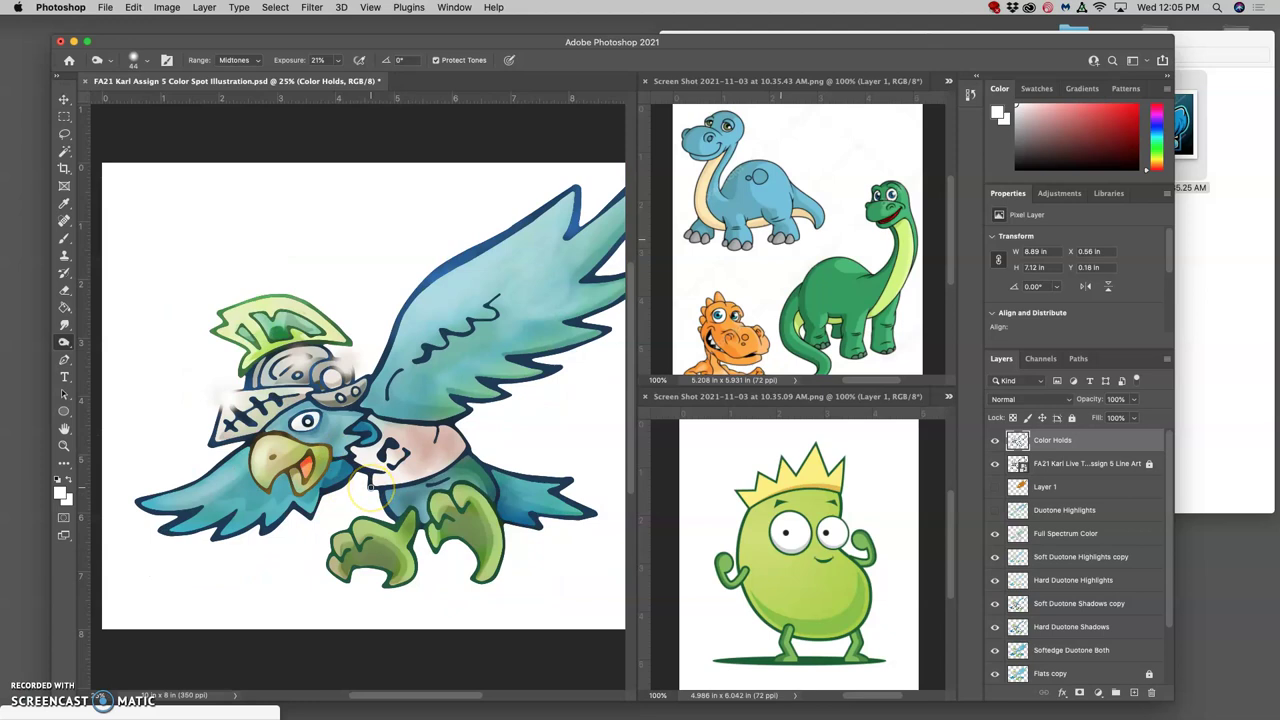
pyautogui.moveTo(385, 469); pyautogui.dragTo(423, 491)
# Save the bird illustration file.
pyautogui.hotkey('ctrl', '-')
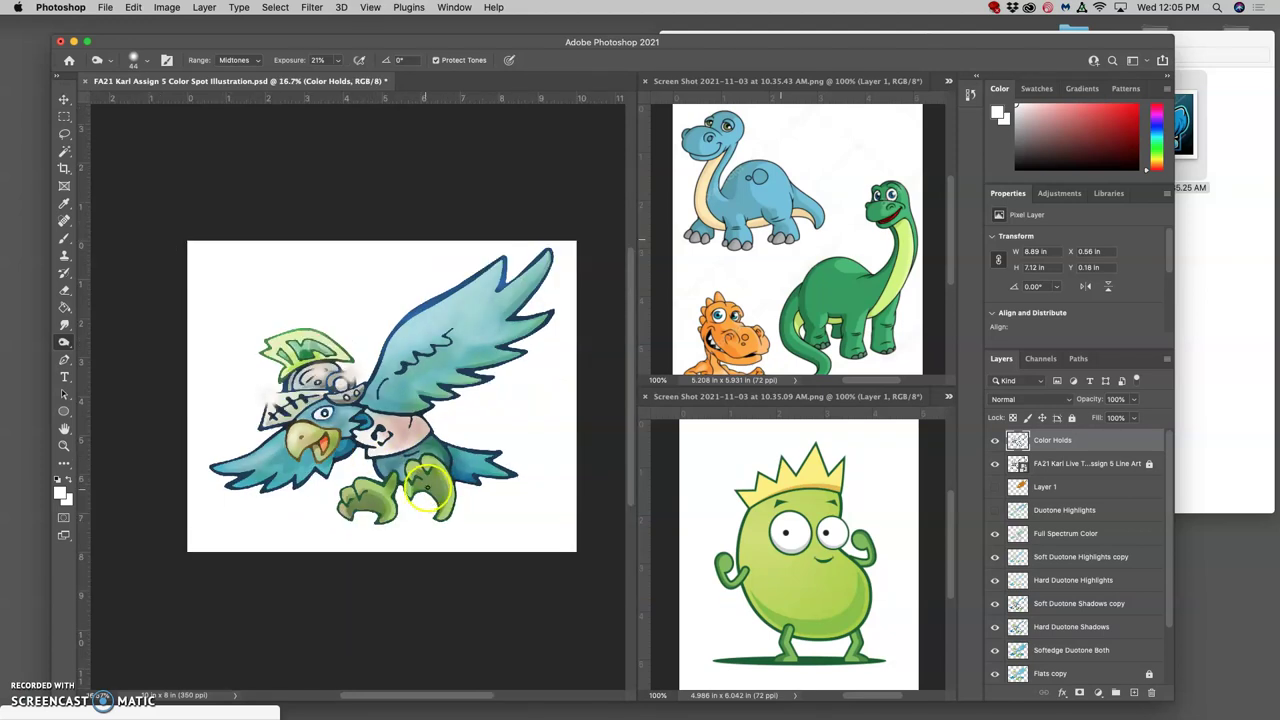
pyautogui.click(108, 10)
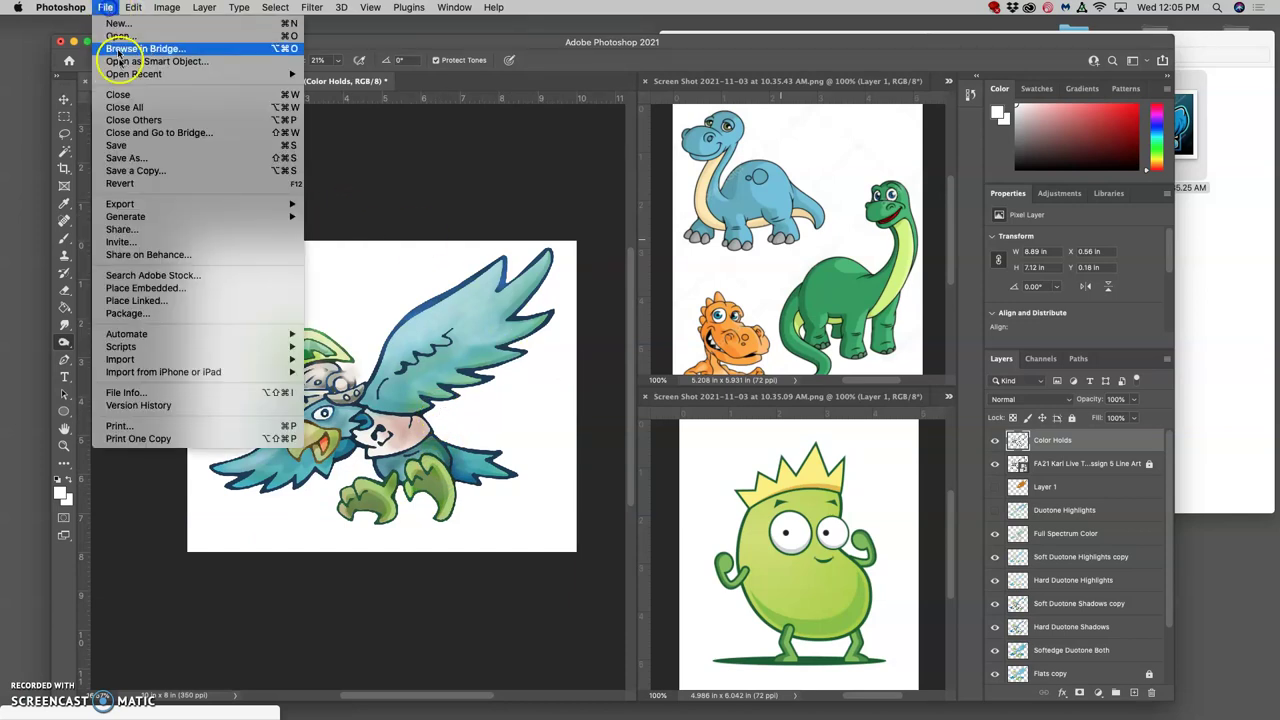
pyautogui.click(126, 148)
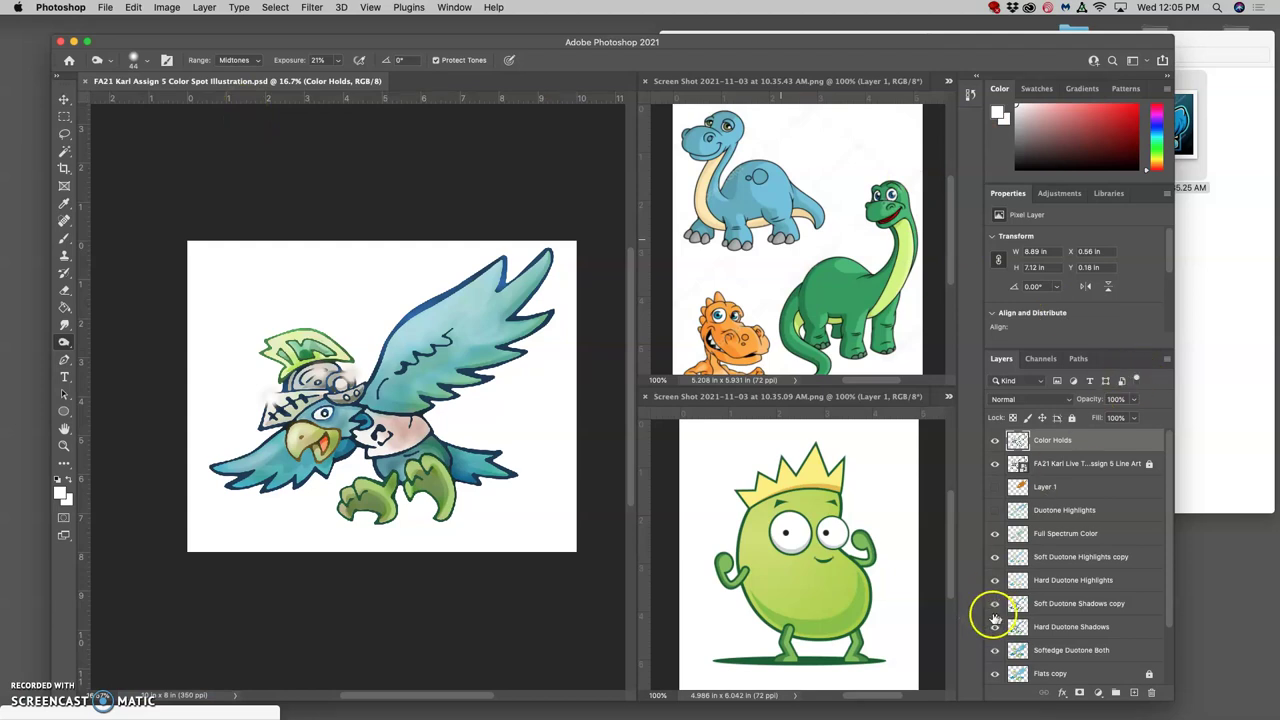
# Check the bird against transparency by hiding the Blank White layer and showing it again.
pyautogui.scroll(-3, 1029, 605)
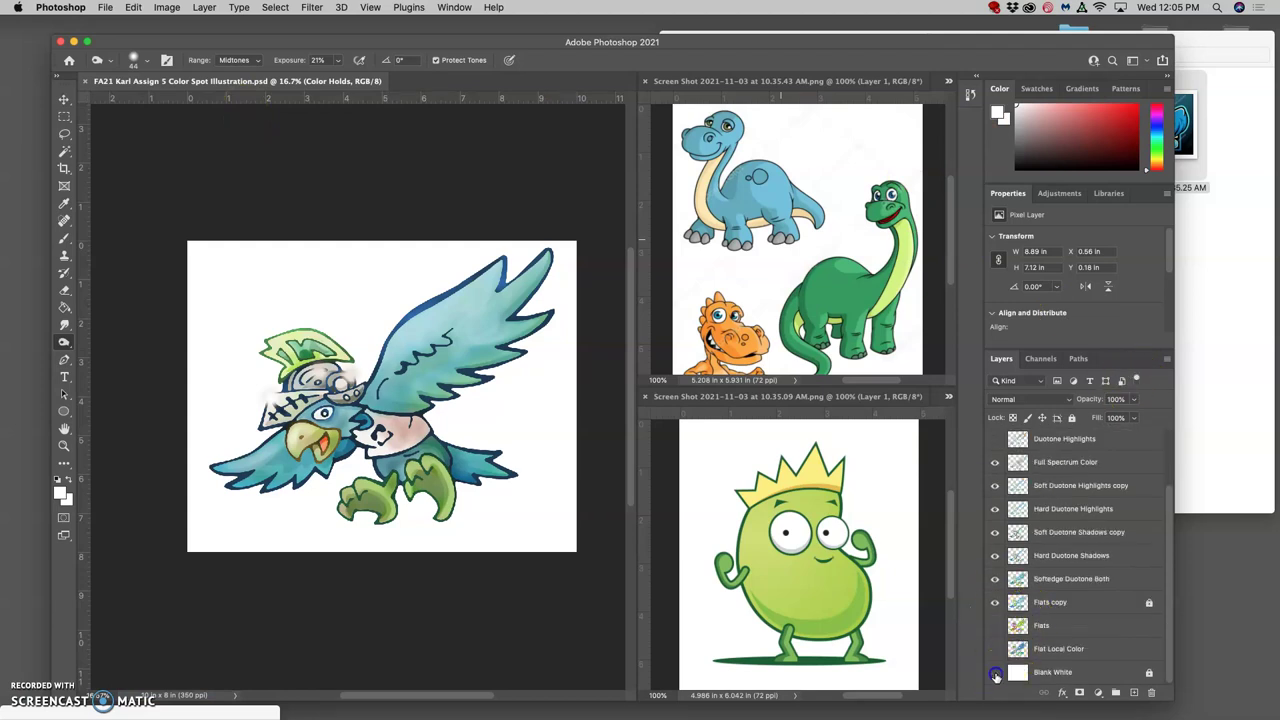
pyautogui.click(995, 673)
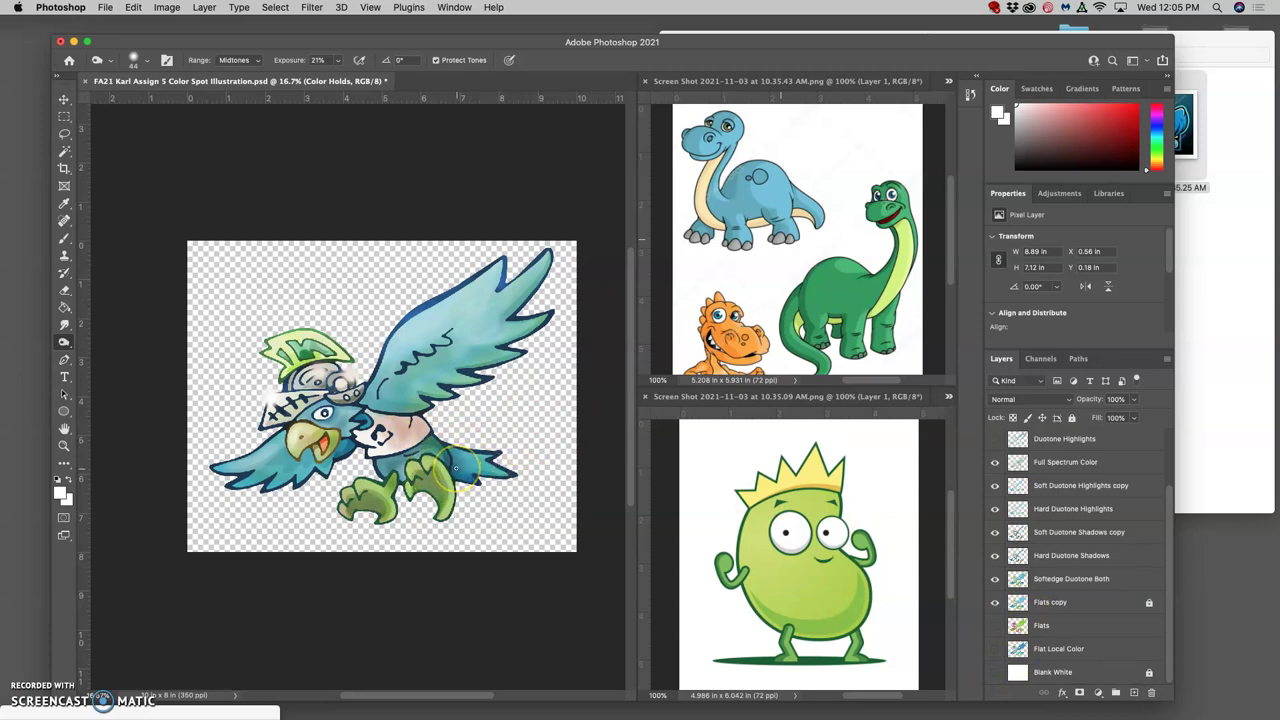
pyautogui.click(994, 672)
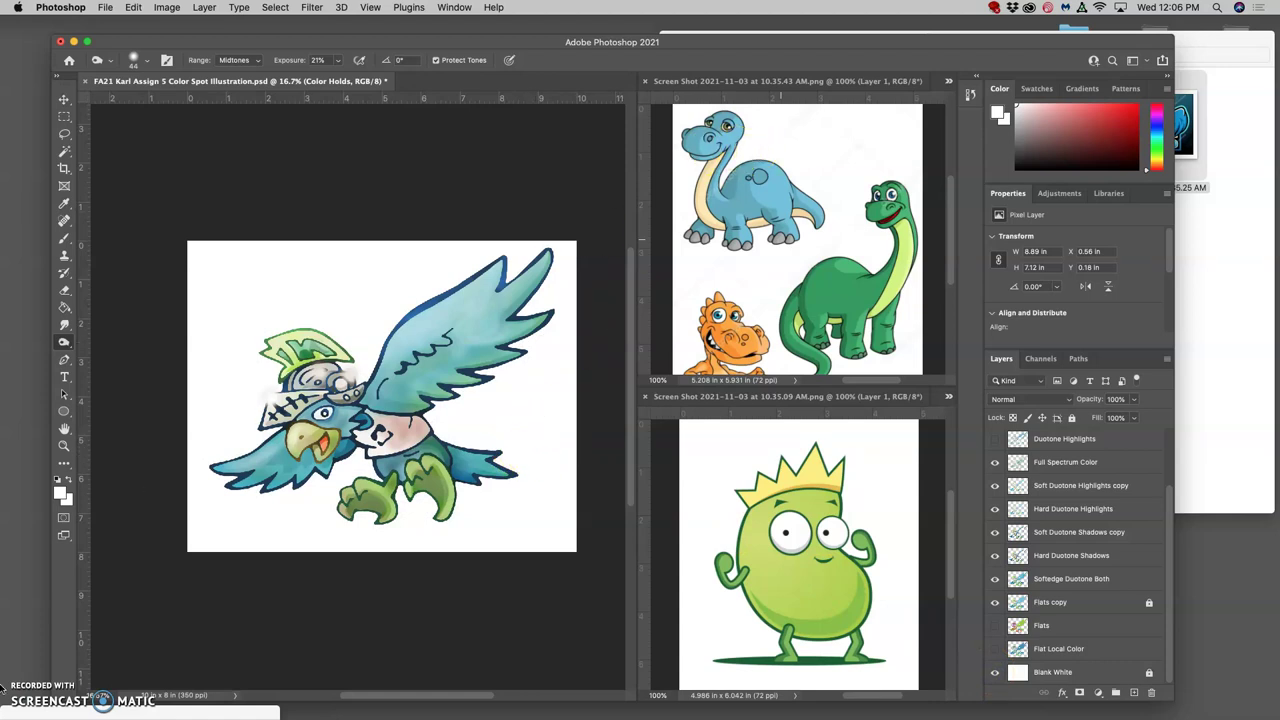
# Switch to Chrome to view the Digital Coloring Primer in the assignment topic, and return to Photoshop.
pyautogui.moveTo(456, 45); pyautogui.dragTo(427, 181)
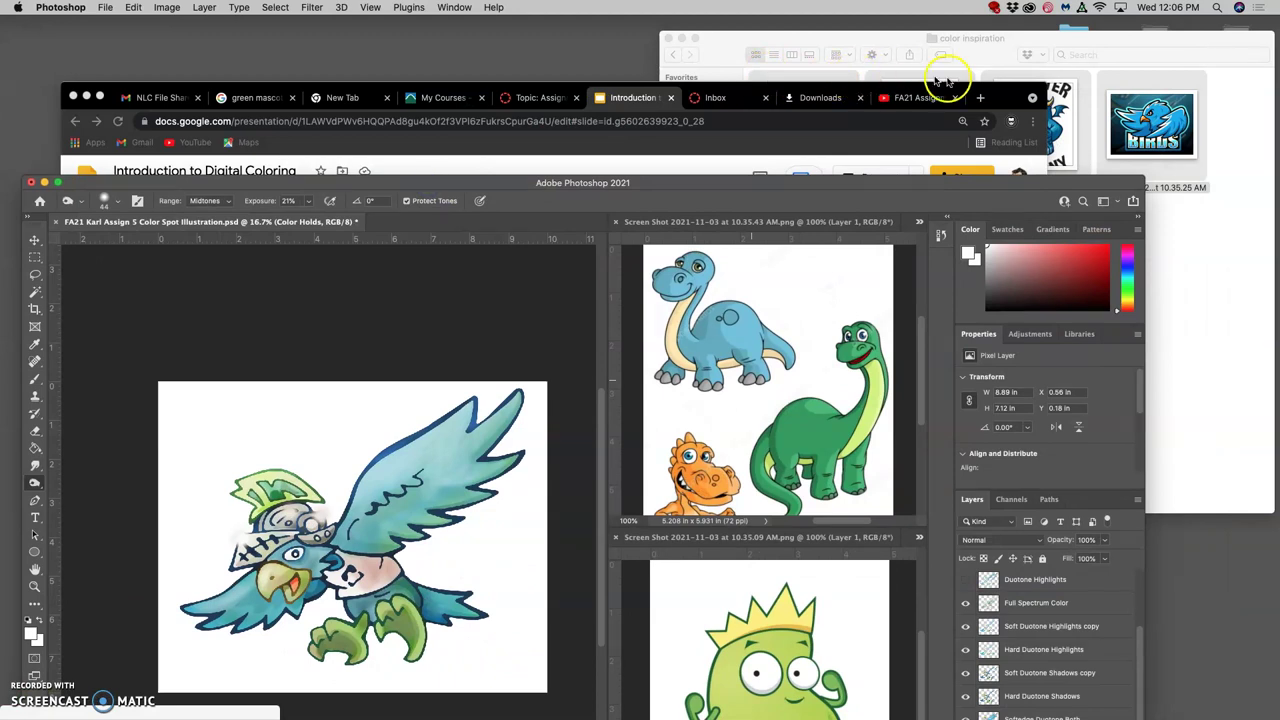
pyautogui.moveTo(1000, 89); pyautogui.dragTo(1003, 77)
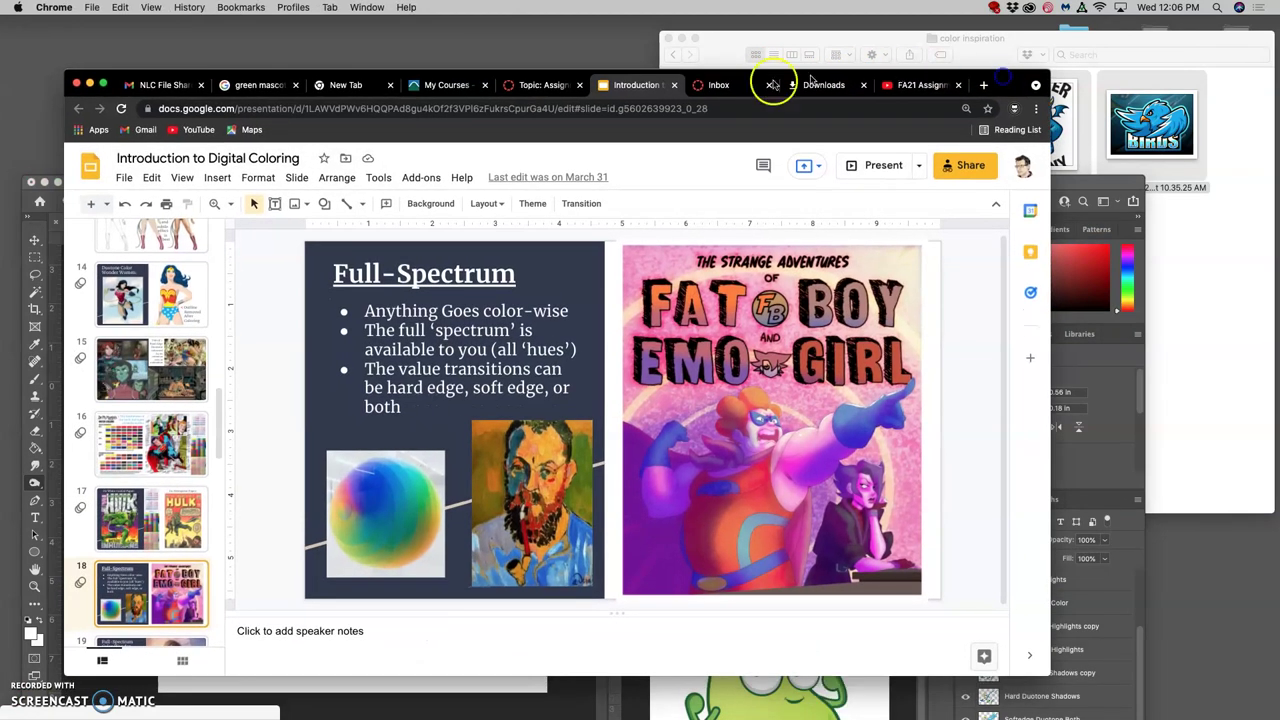
pyautogui.click(543, 84)
pyautogui.scroll(5, 660, 288)
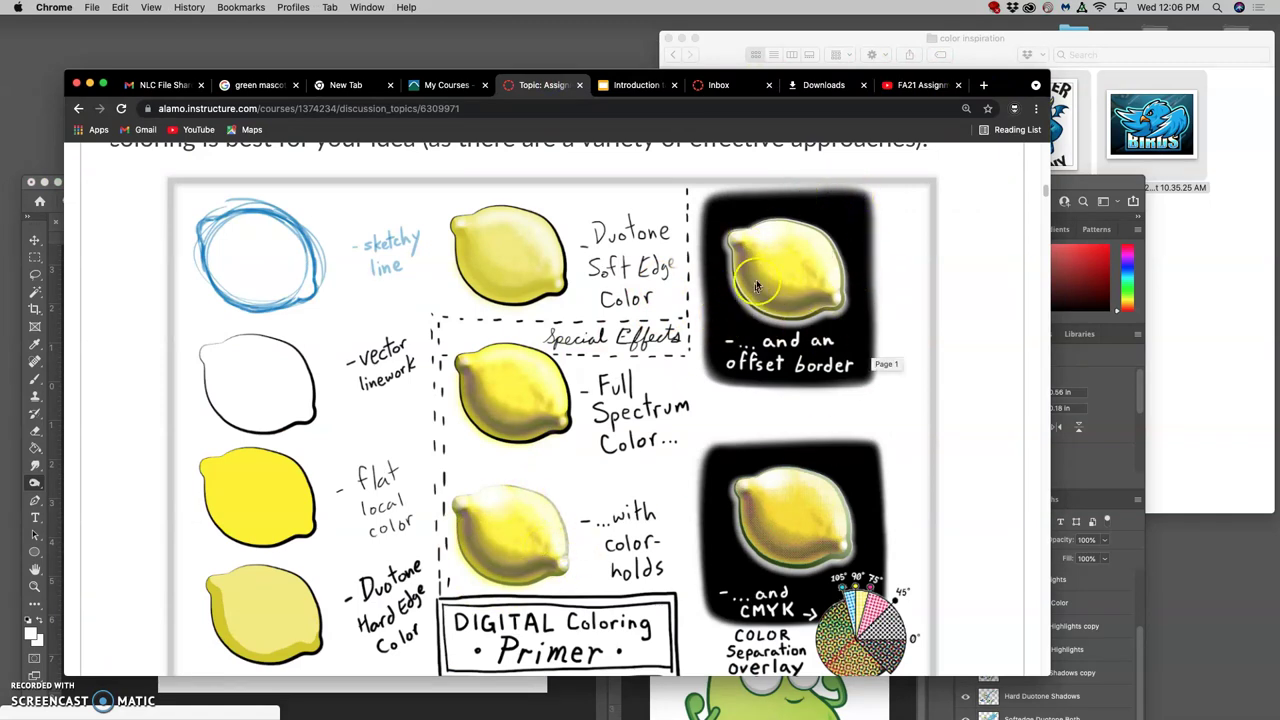
pyautogui.click(1070, 188)
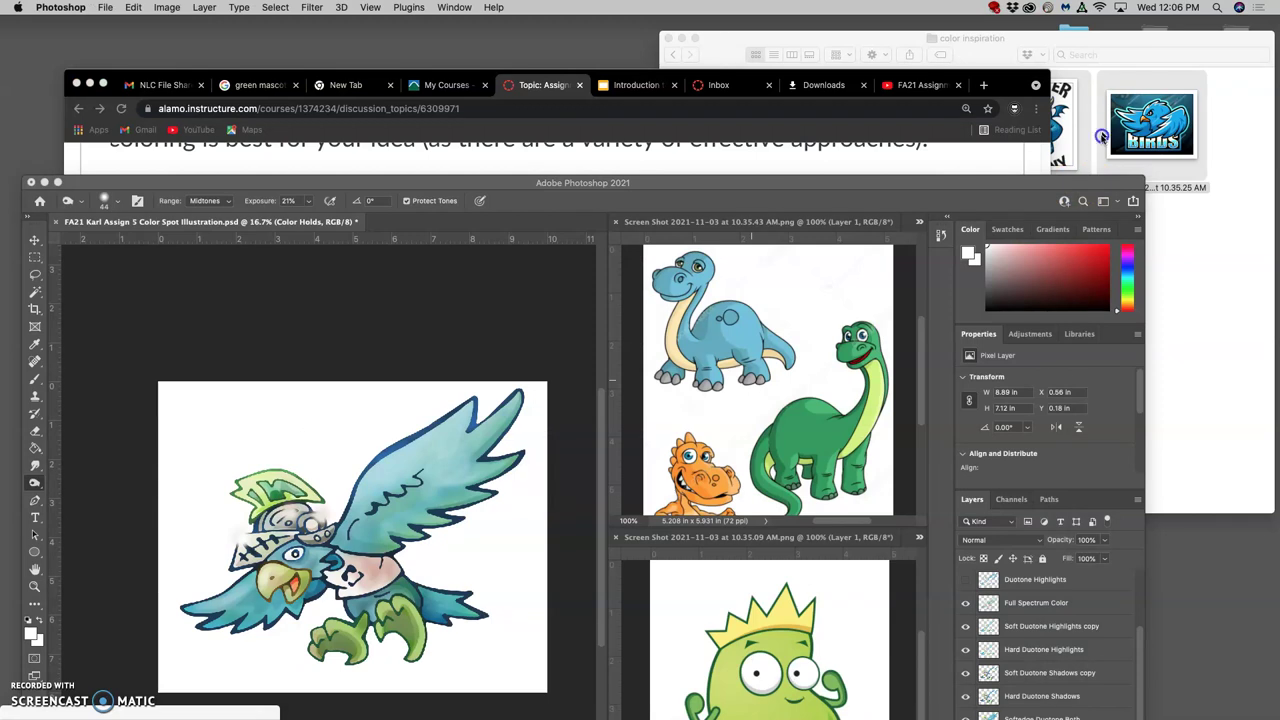
pyautogui.moveTo(1060, 172); pyautogui.dragTo(1080, 27)
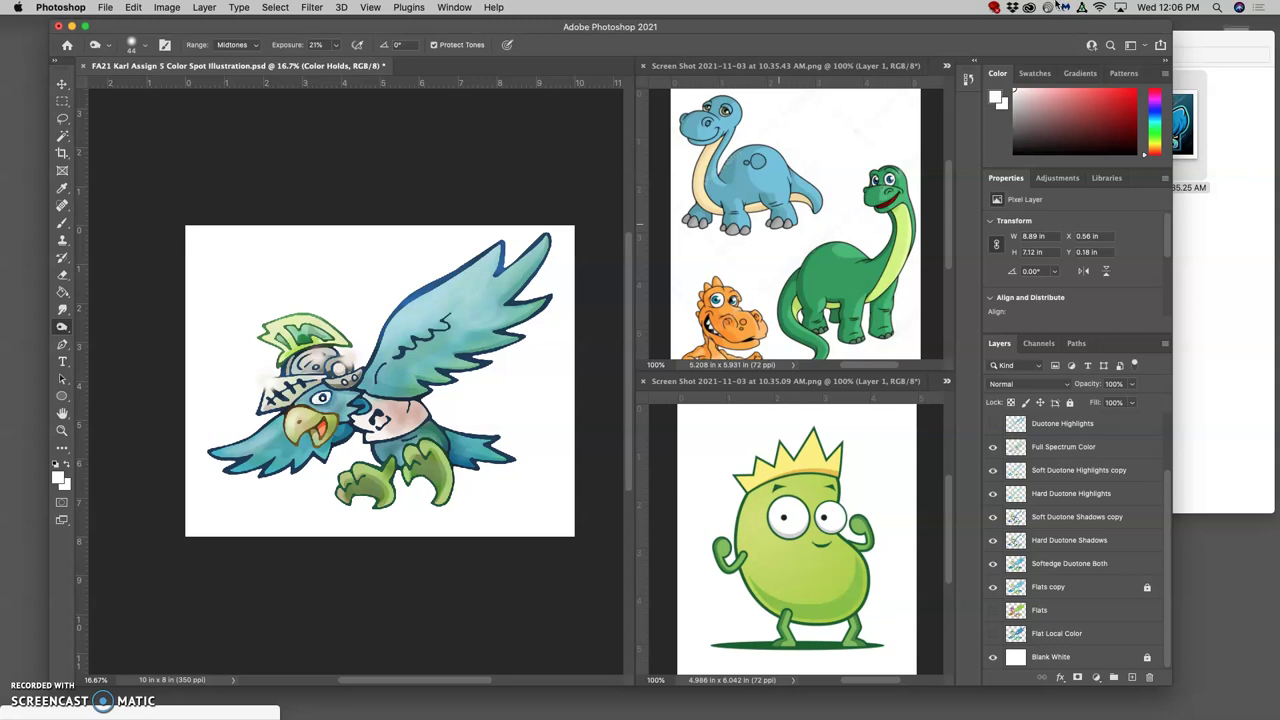
# Duplicate the Blank White layer and fill the copy with 50% Gray.
pyautogui.click(1083, 659)
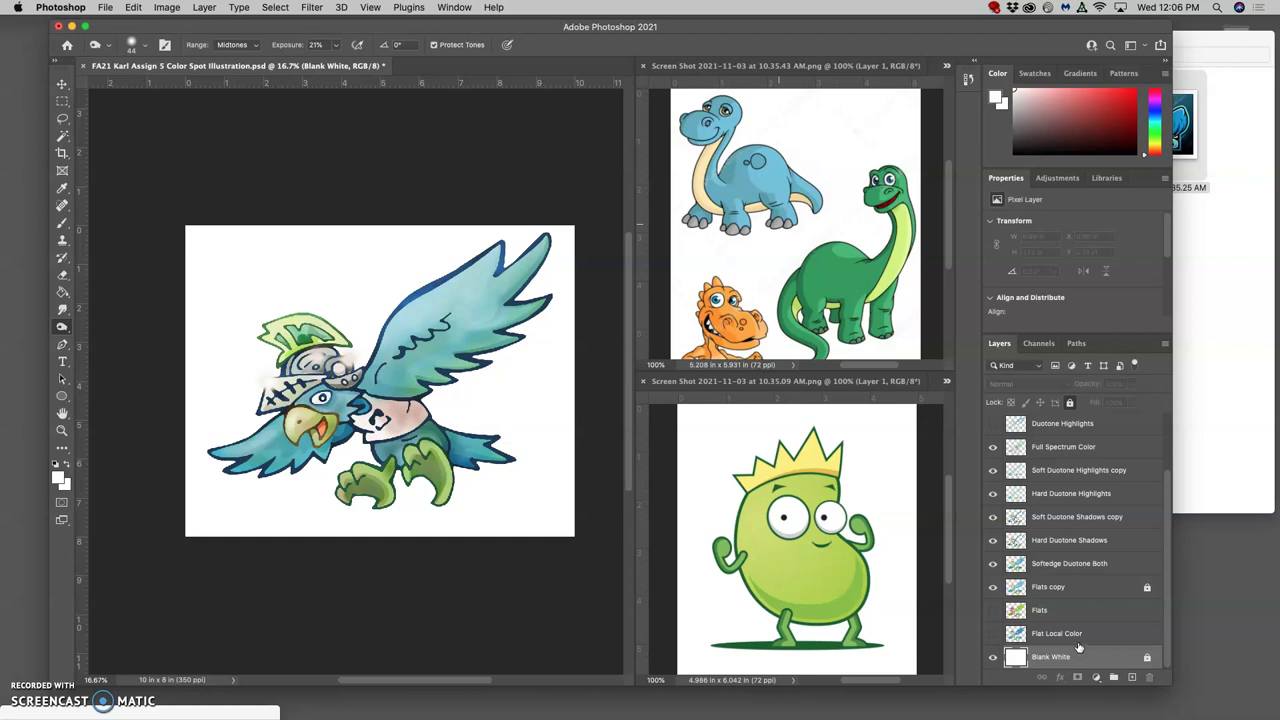
pyautogui.press('super+j')
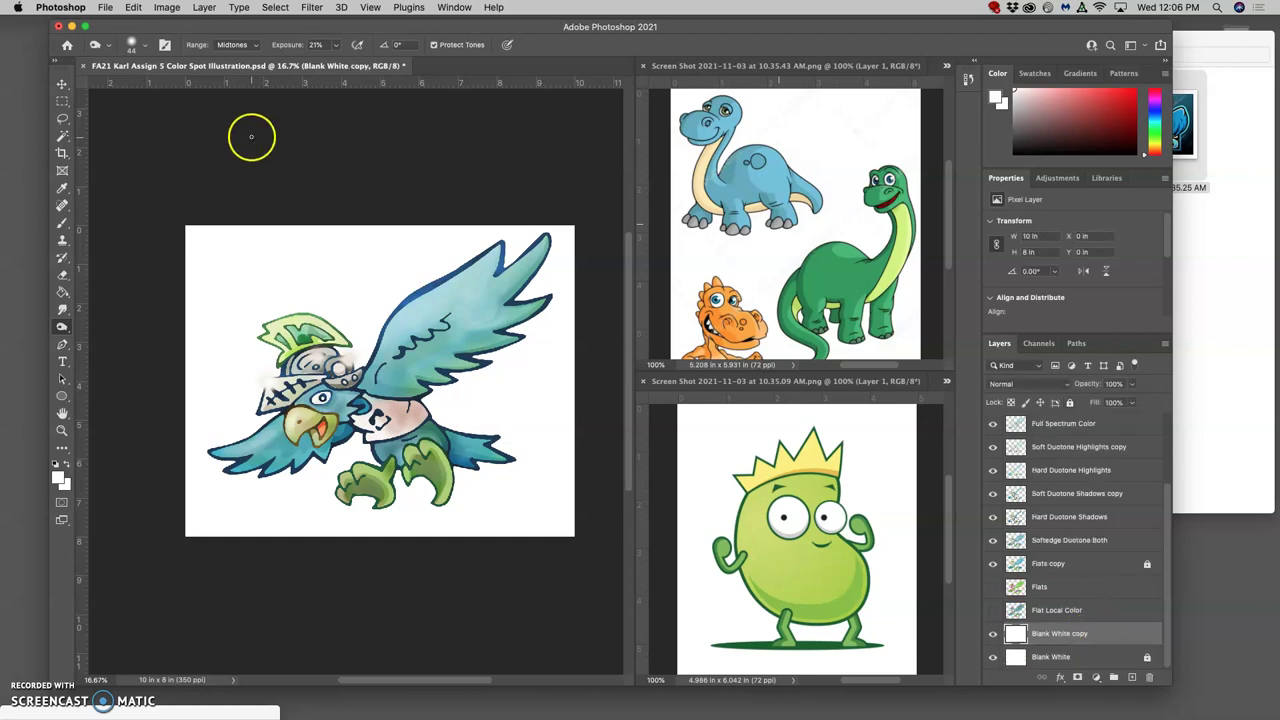
pyautogui.click(134, 8)
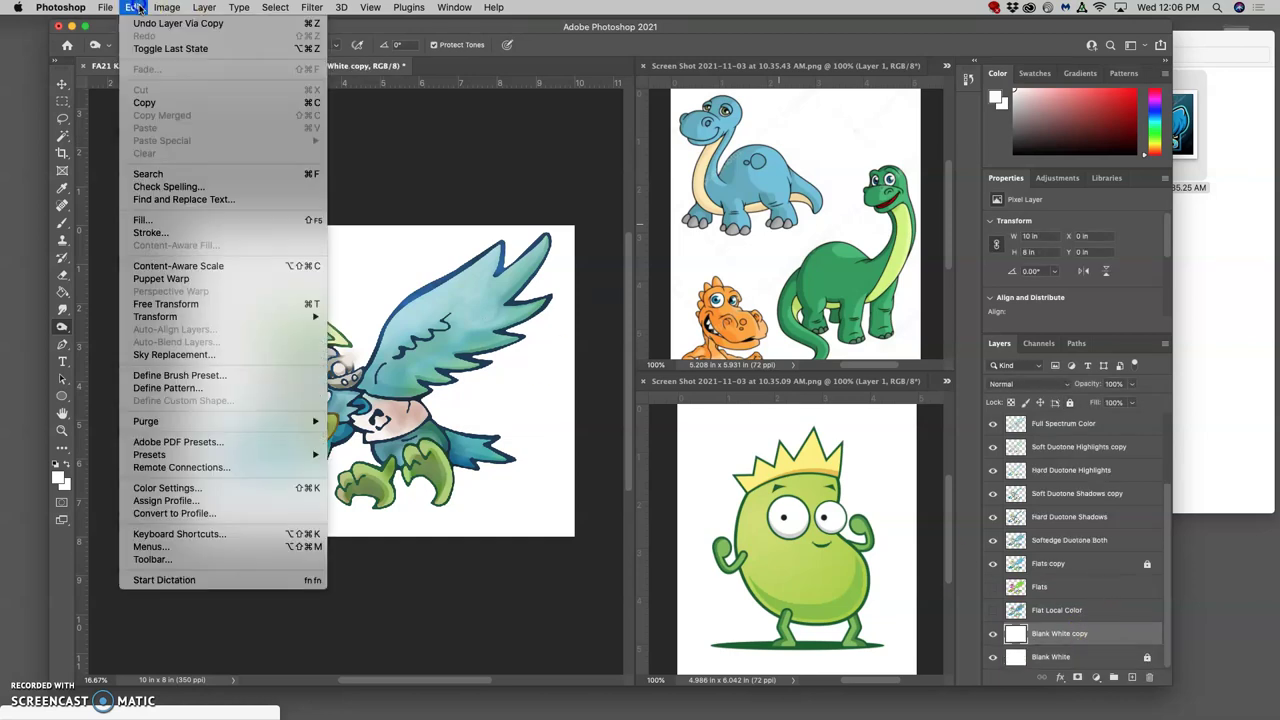
pyautogui.click(163, 218)
pyautogui.click(622, 294)
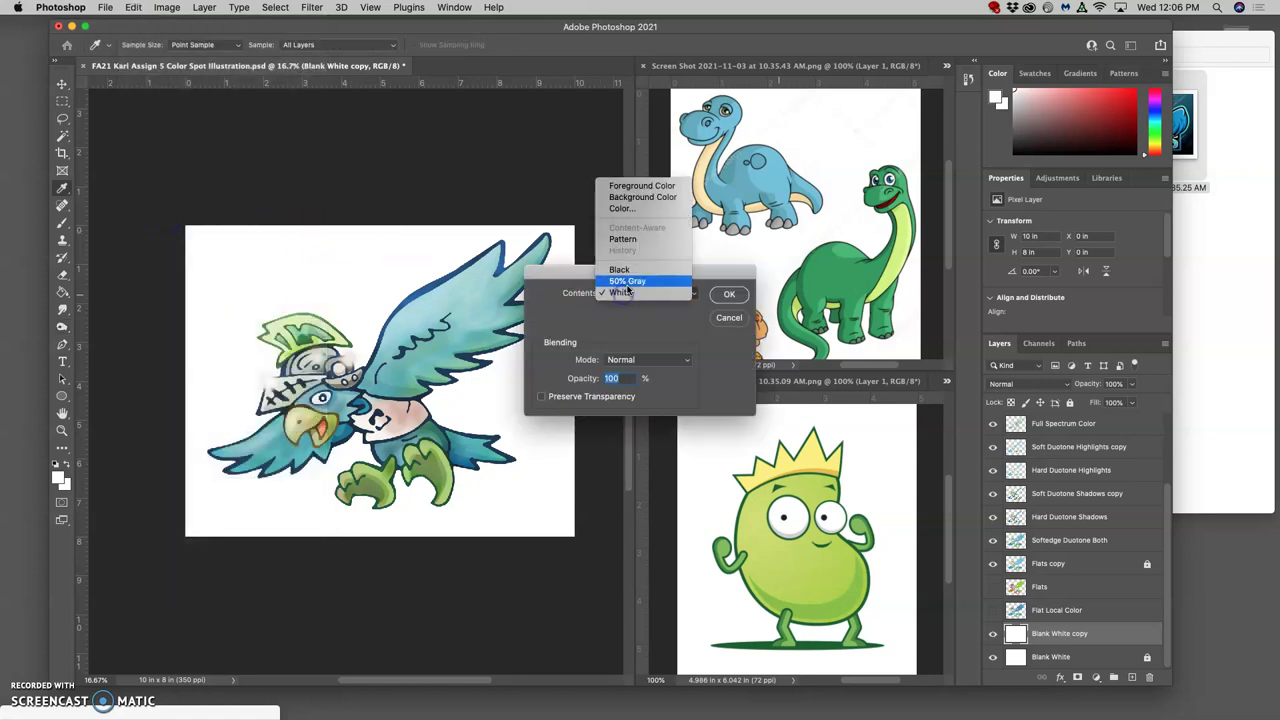
pyautogui.click(626, 284)
pyautogui.click(729, 294)
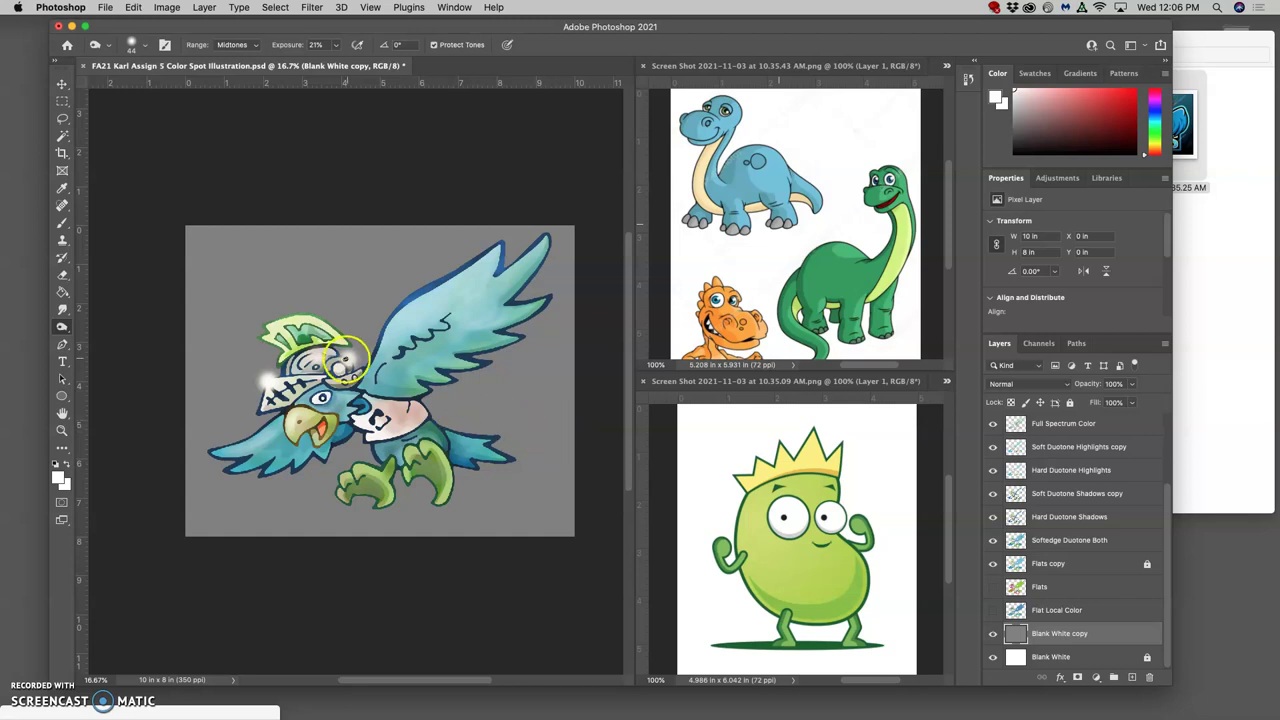
# Examine the white glows around the helmet against the gray background.
pyautogui.press('super+=')
pyautogui.press('super+=')
pyautogui.press('super+=')
pyautogui.hscroll(-4, 334, 349)
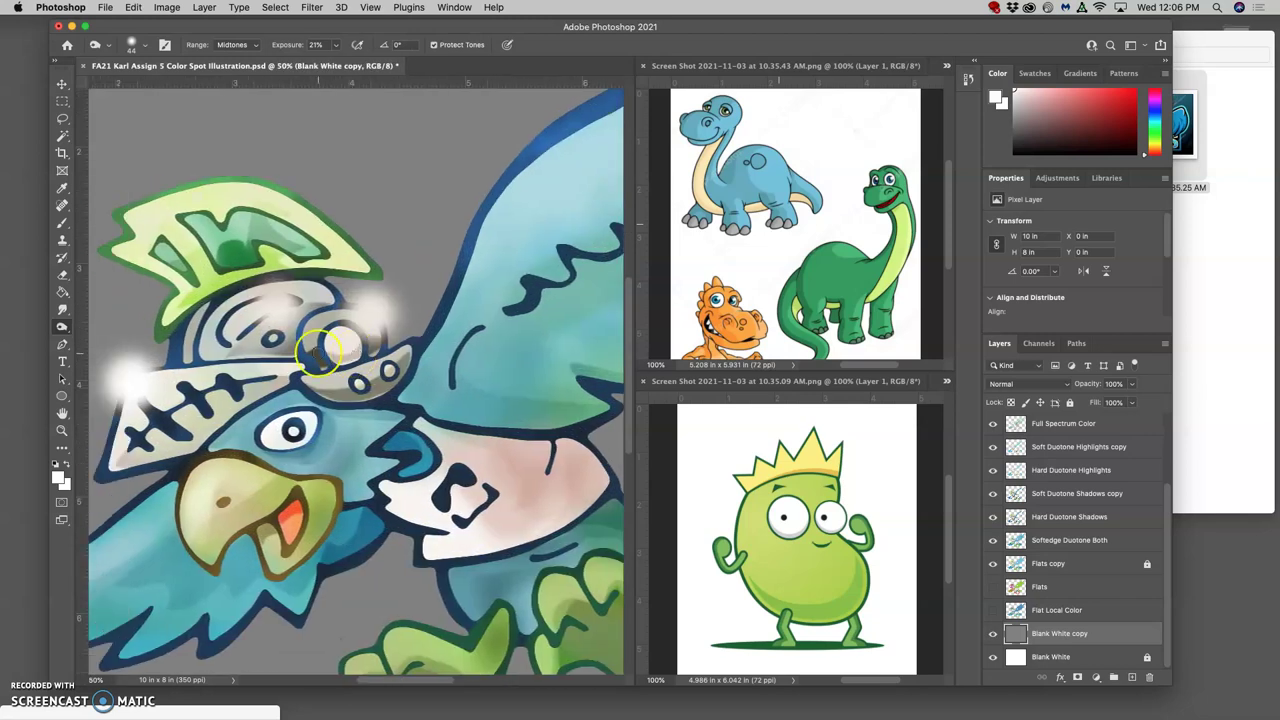
pyautogui.hscroll(5, 350, 395)
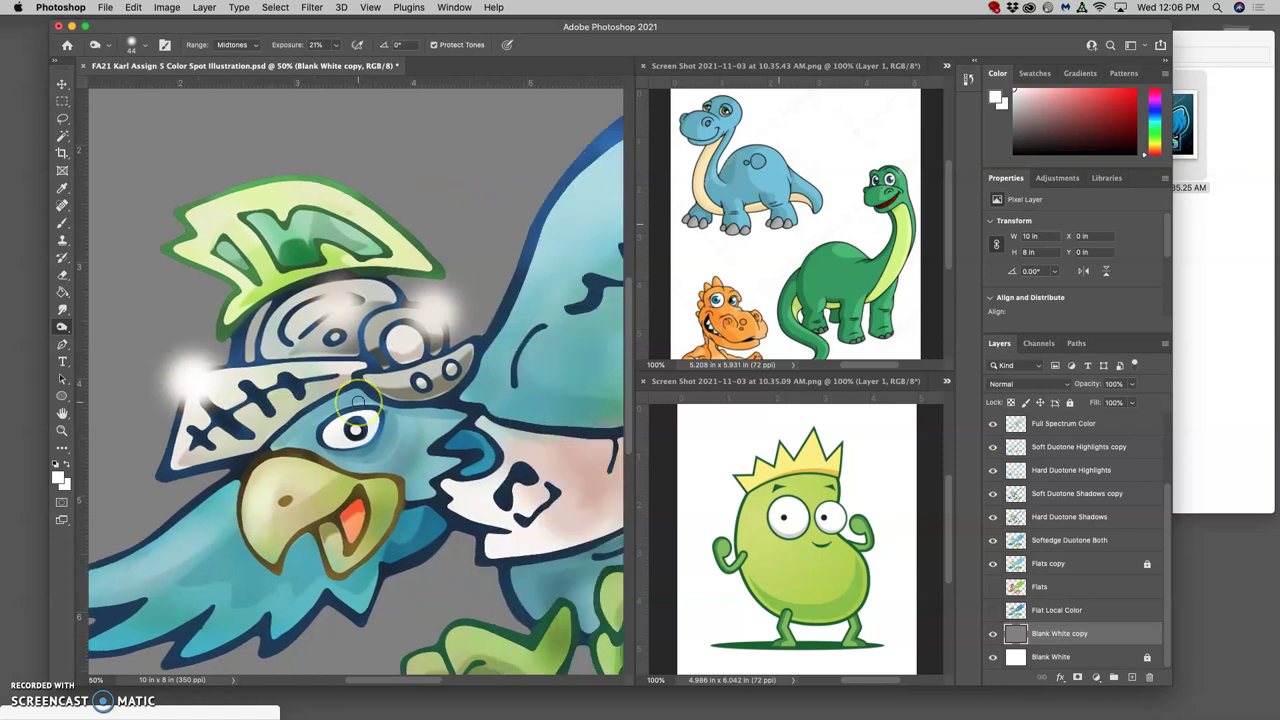
pyautogui.scroll(-3, 357, 402)
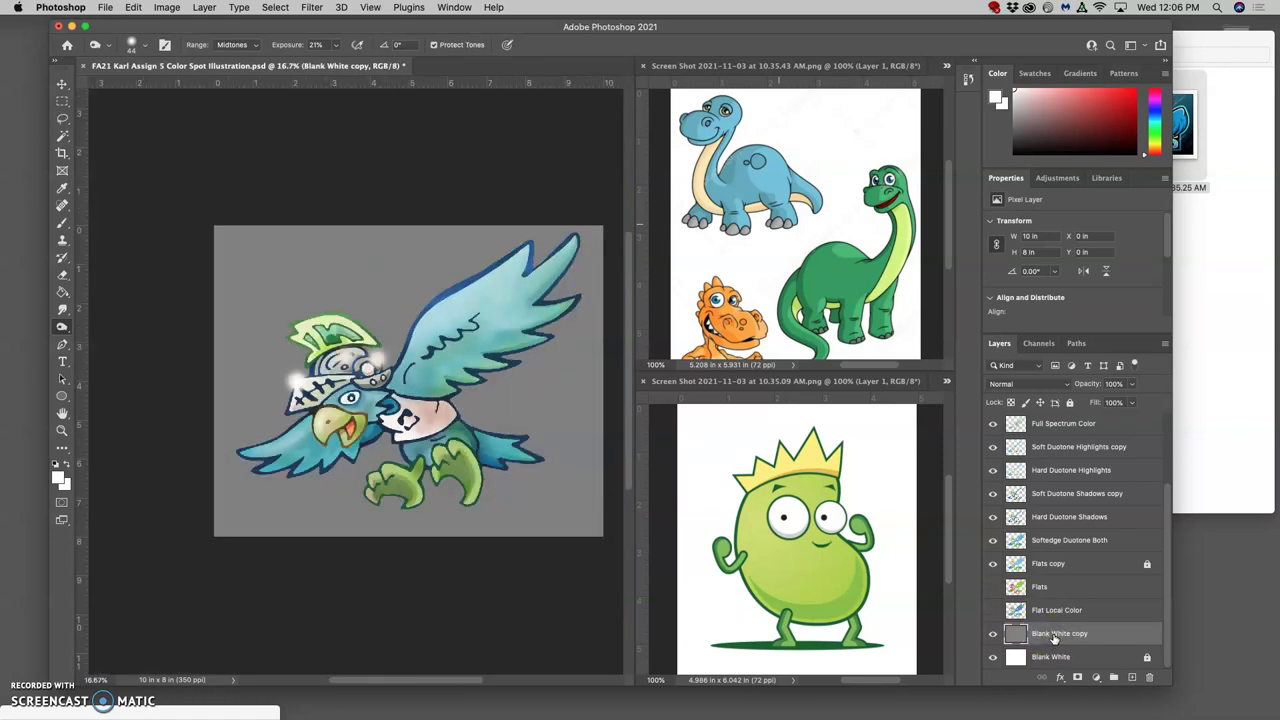
# Duplicate the gray background layer and fill the new copy with Black.
pyautogui.press('super+j')
pyautogui.click(137, 8)
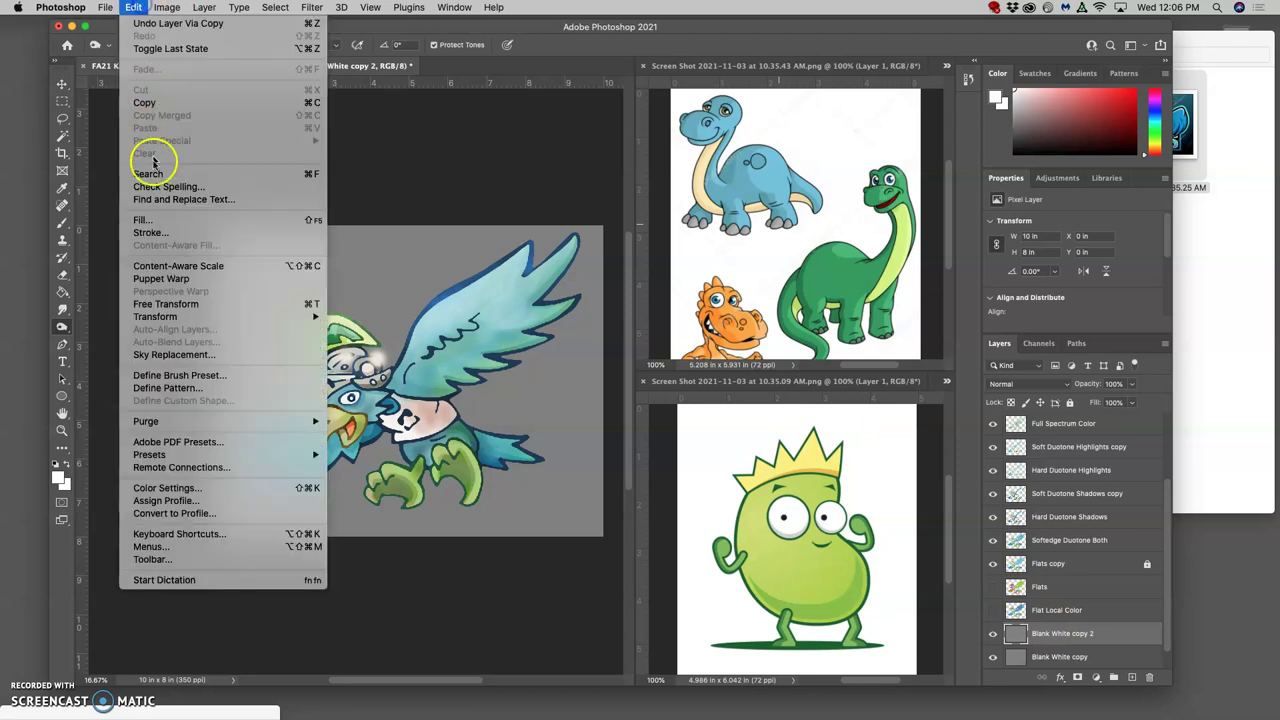
pyautogui.click(163, 206)
pyautogui.click(632, 292)
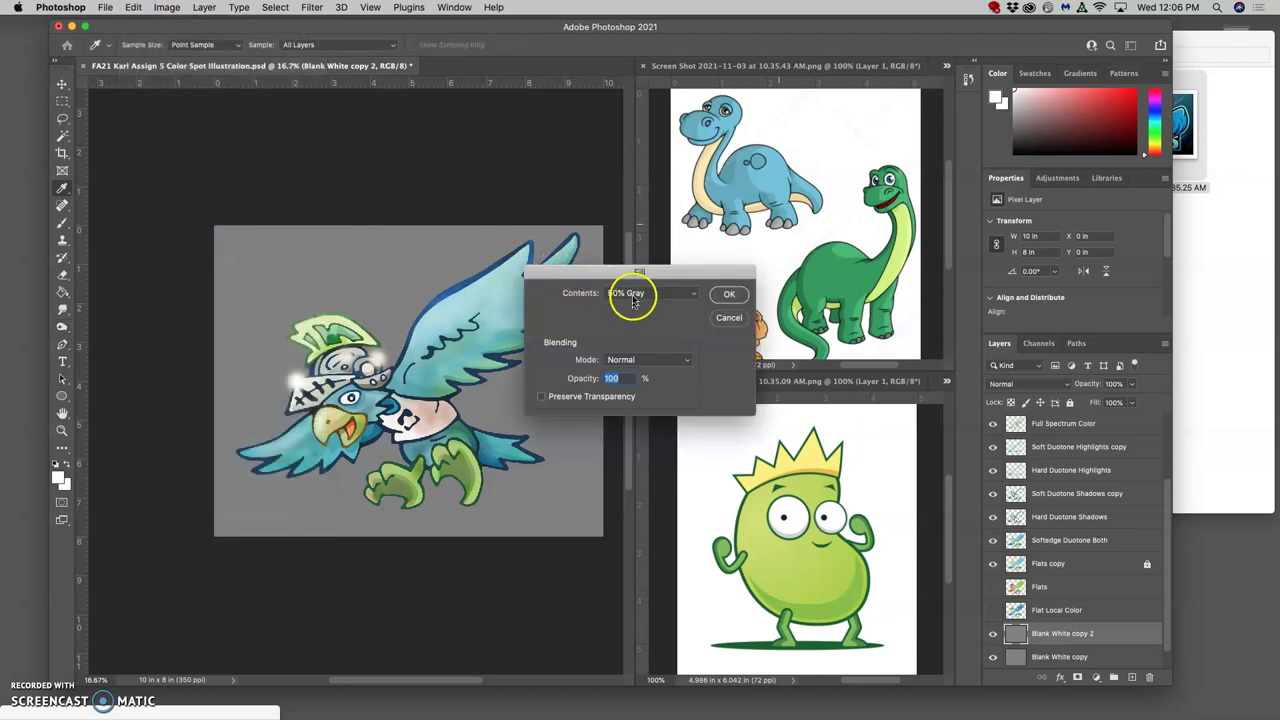
pyautogui.click(655, 288)
pyautogui.click(728, 294)
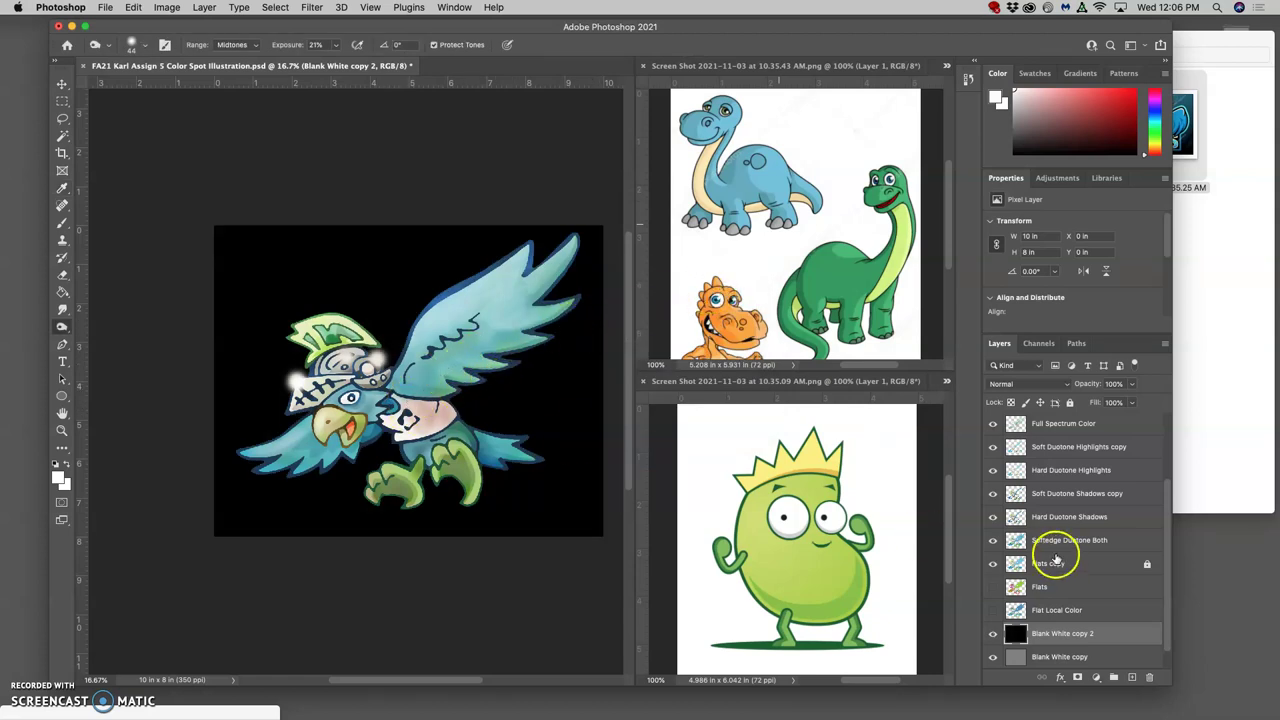
# Make the Color Holds layer active and mark it with a red layer color.
pyautogui.scroll(3, 1047, 500)
pyautogui.click(1045, 424)
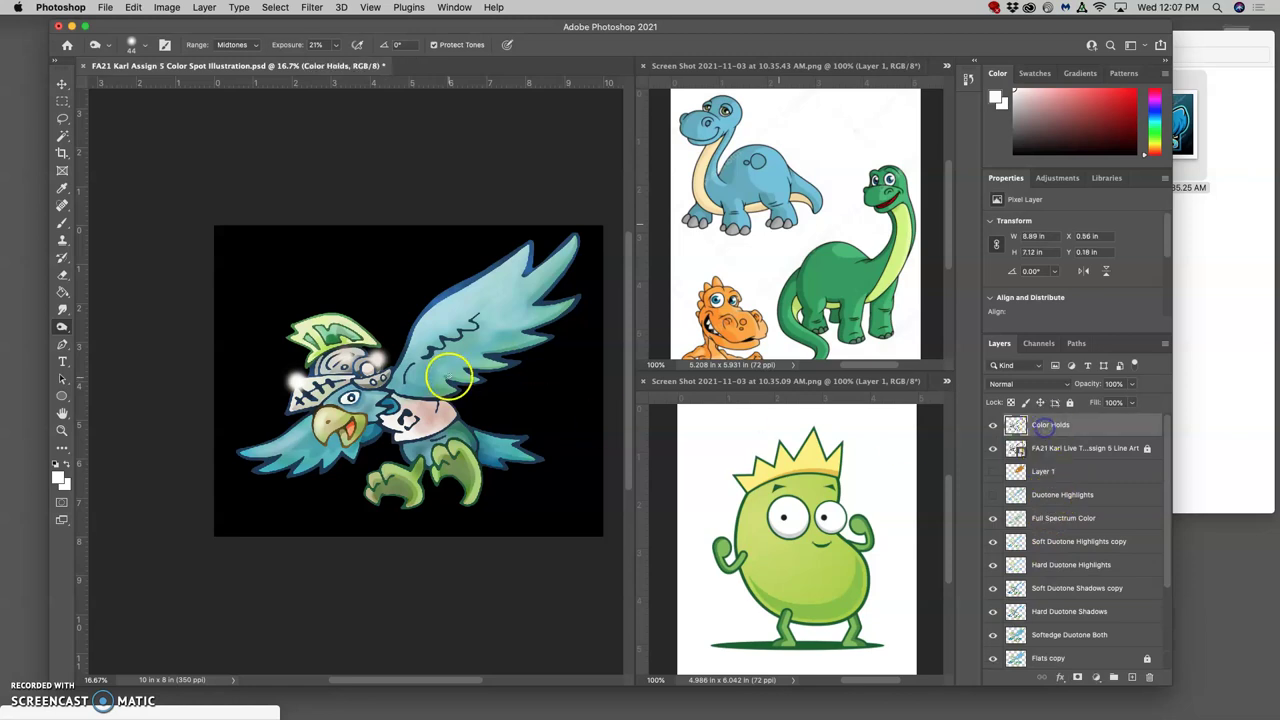
pyautogui.press('super+equal')
pyautogui.press('super+equal')
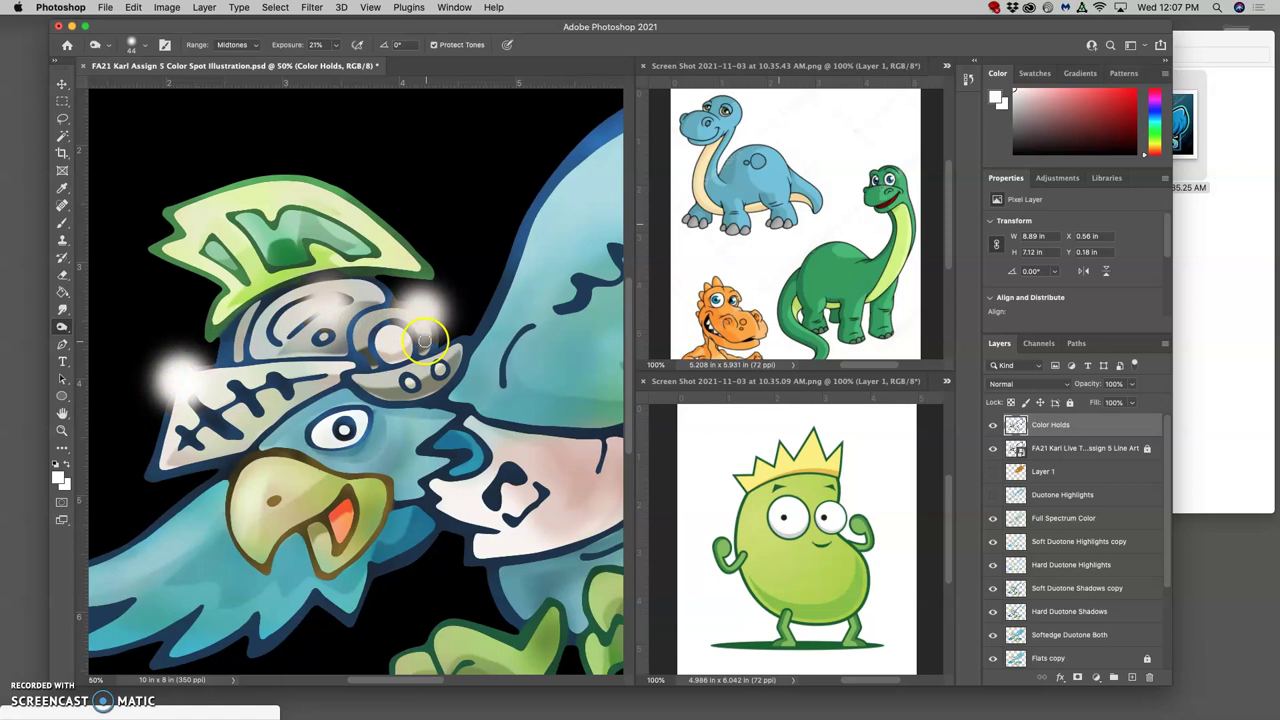
pyautogui.hscroll(-5, 380, 310)
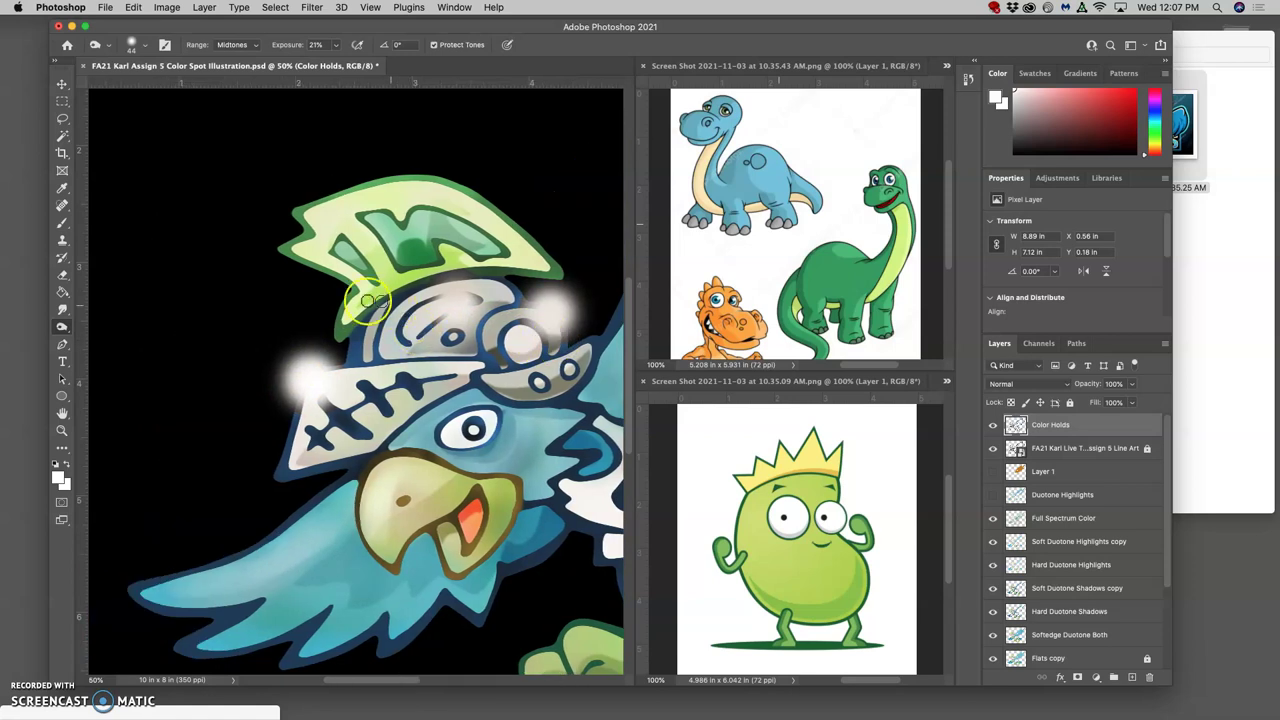
pyautogui.click(62, 274)
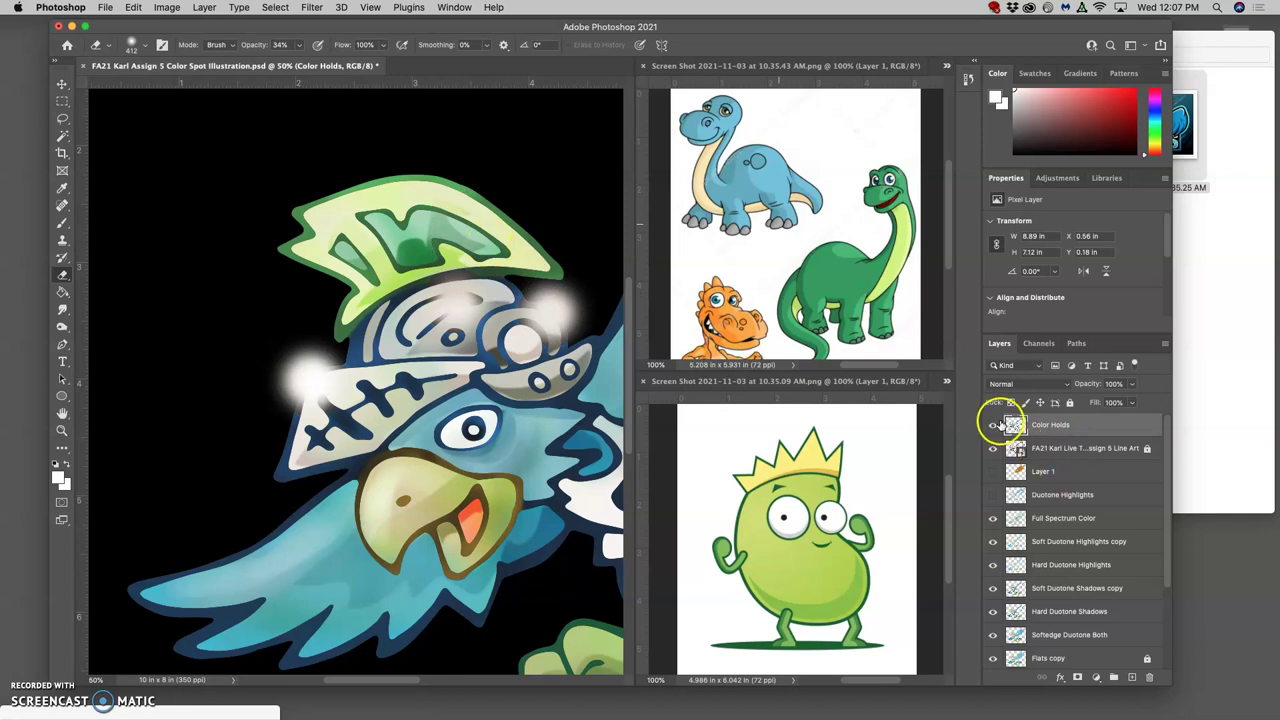
pyautogui.rightClick(996, 424)
pyautogui.click(1030, 469)
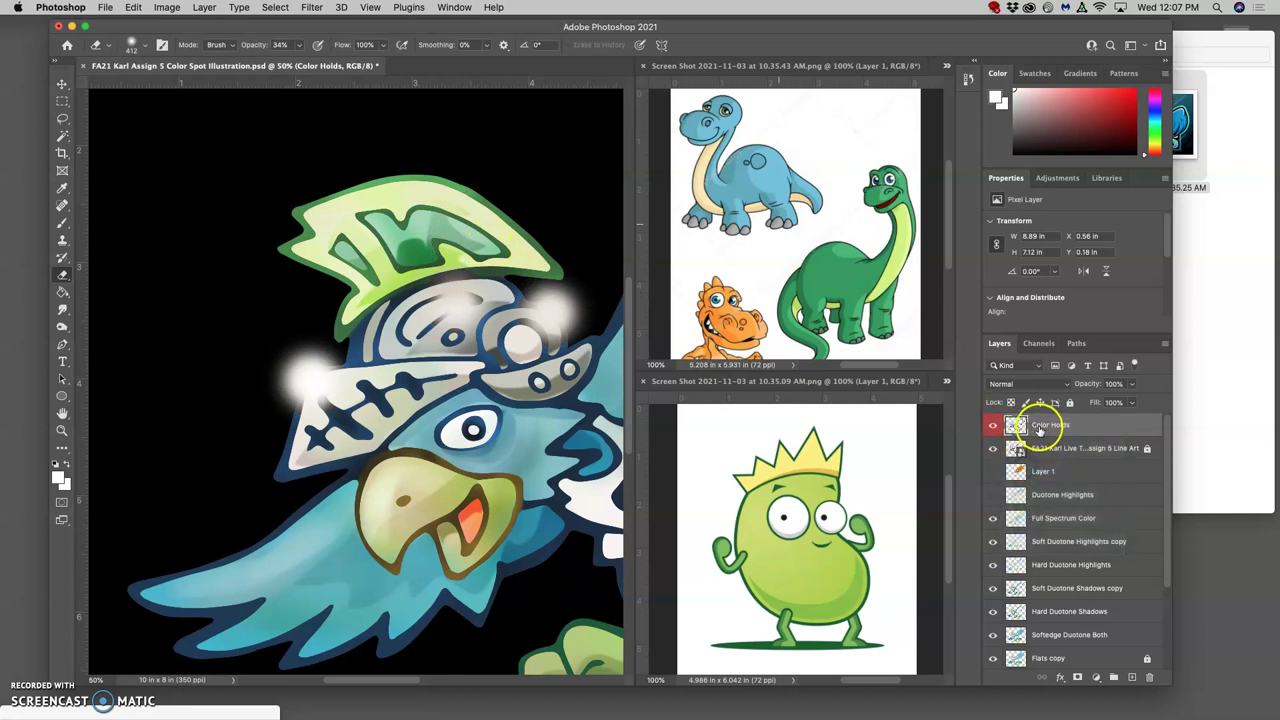
# Erase the excess white glow around the helmet on the Color Holds layer, using a 71 px eraser at 34% opacity.
pyautogui.click(143, 48)
pyautogui.click(153, 84)
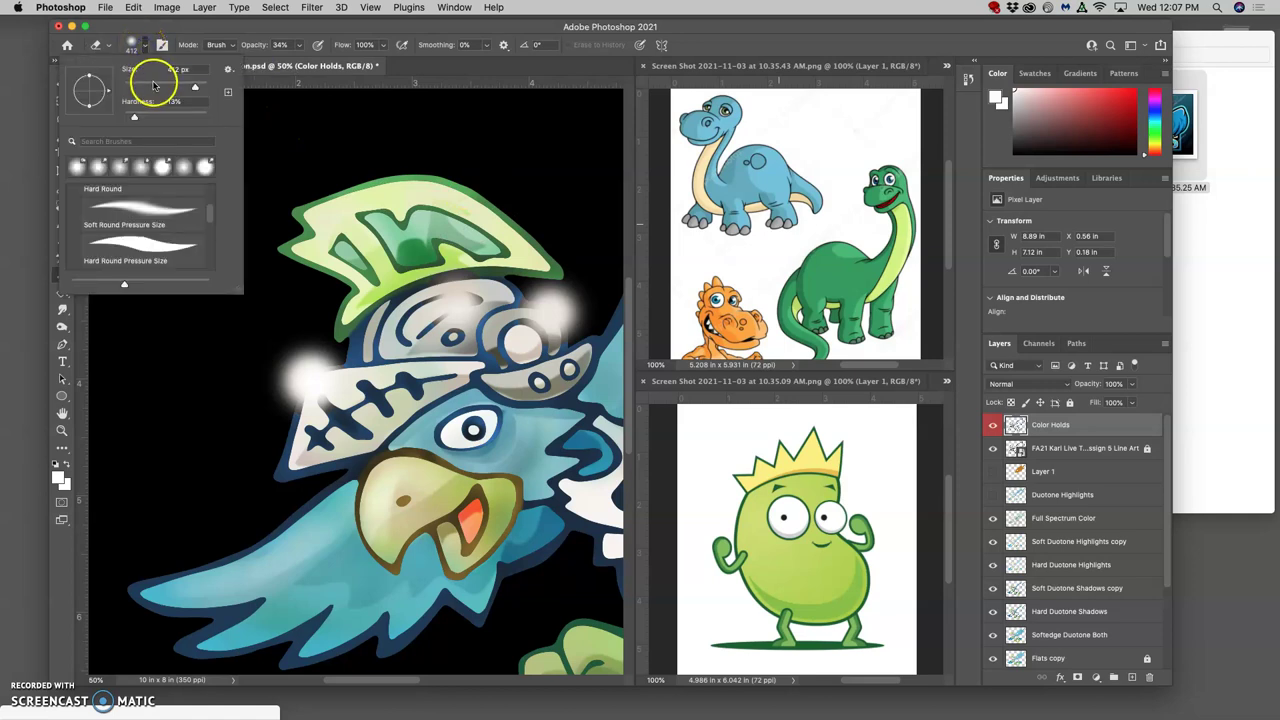
pyautogui.click(273, 362)
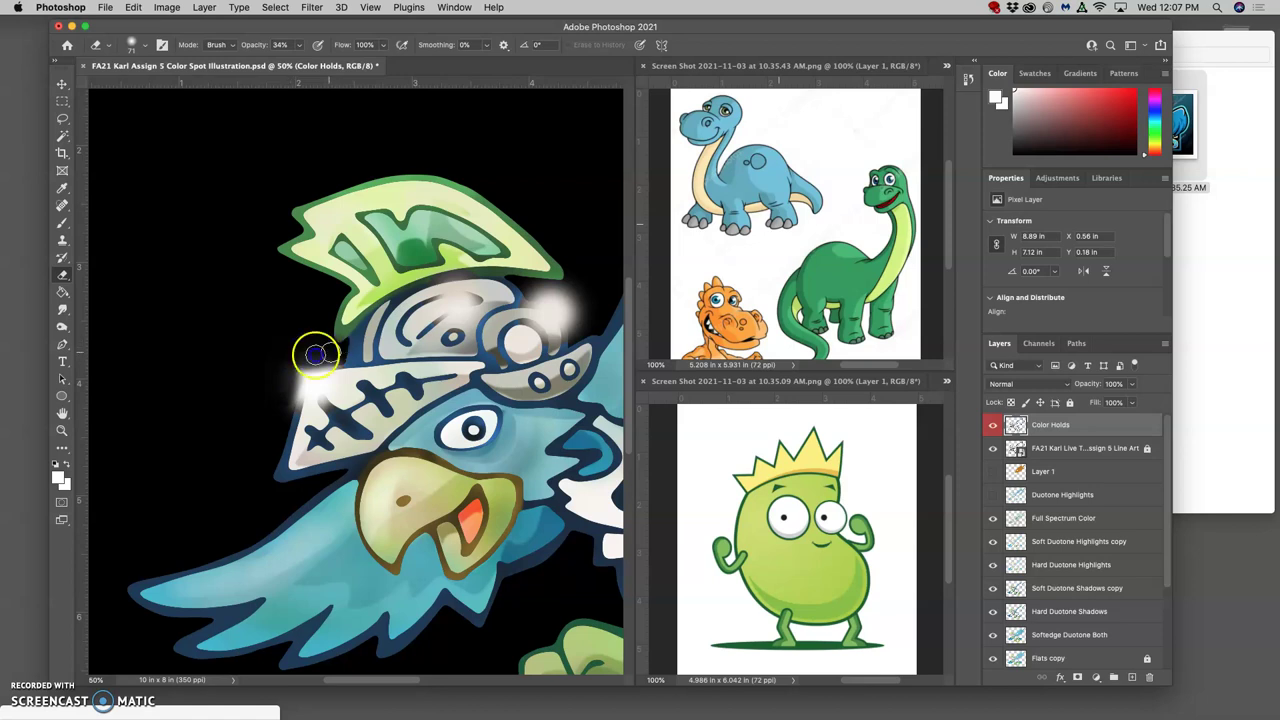
pyautogui.hscroll(3, 505, 320)
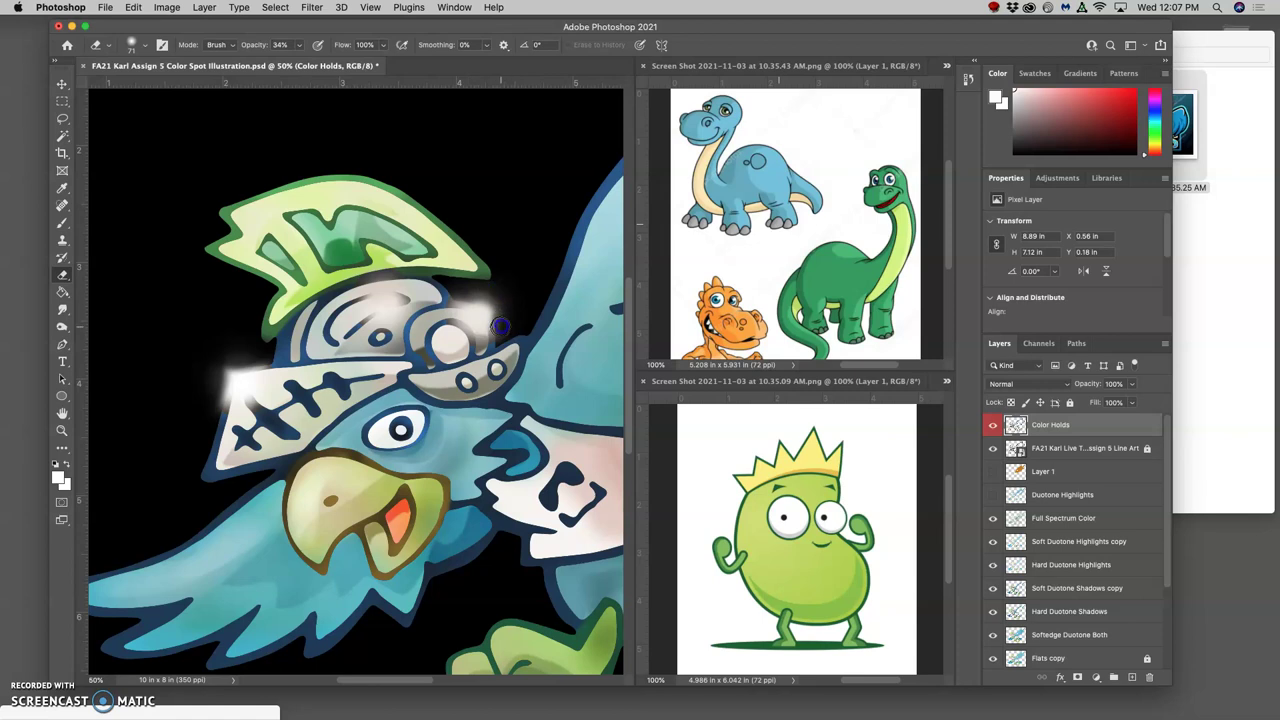
# Examine the trimmed helmet glows against the black background, both in the whole illustration and up close.
pyautogui.press('super+minus')
pyautogui.press('super+minus')
pyautogui.press('super+minus')
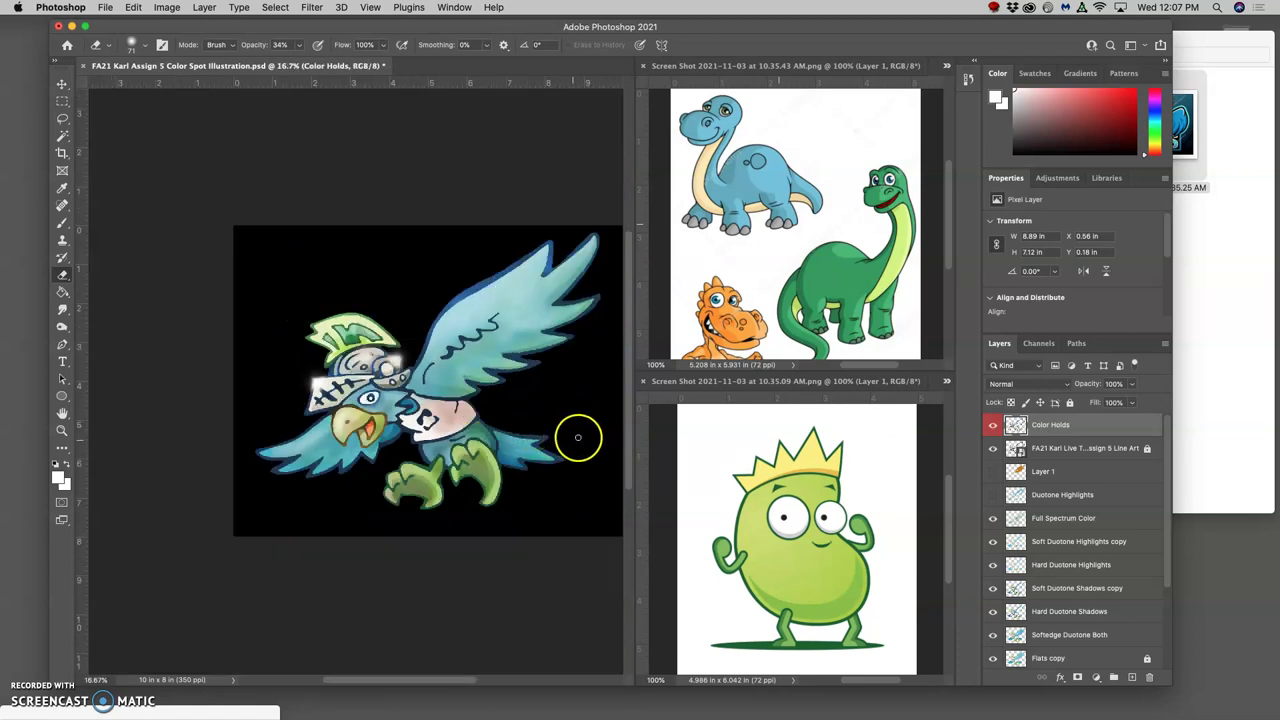
pyautogui.hscroll(-1, 556, 428)
pyautogui.press('super+equal')
pyautogui.press('super+equal')
pyautogui.press('super+equal')
pyautogui.press('super+equal')
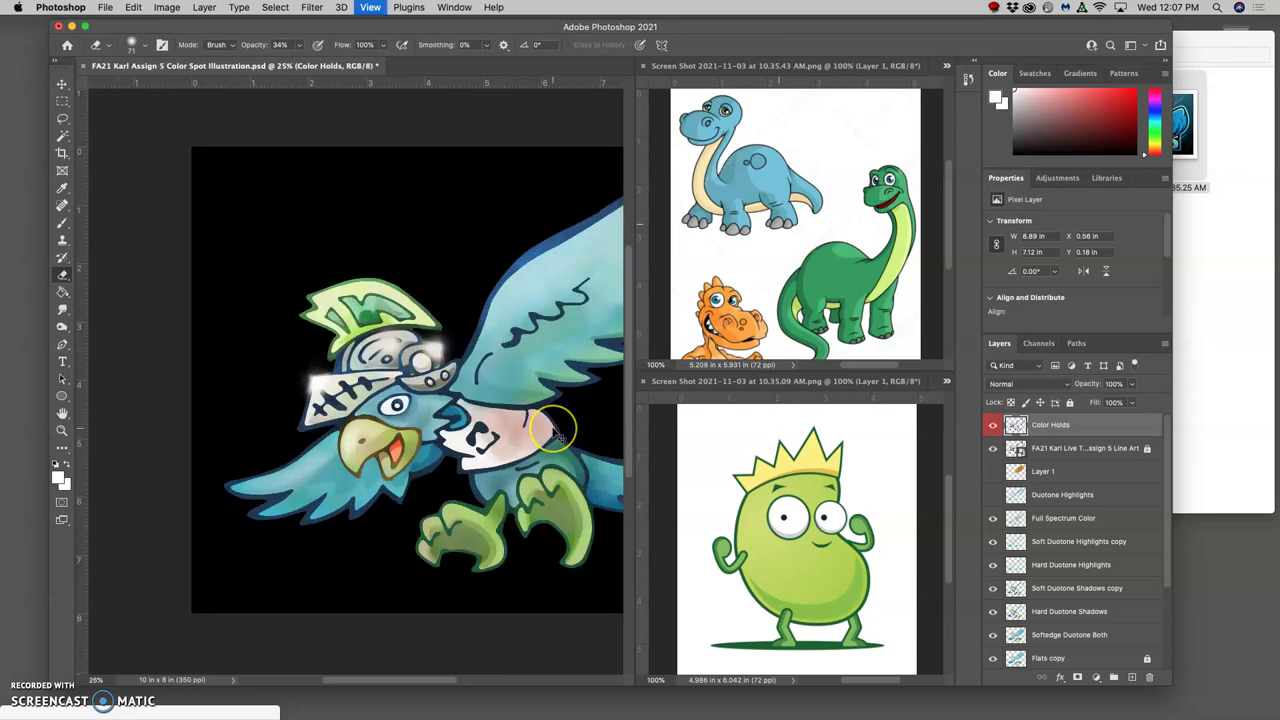
pyautogui.hscroll(5, 553, 428)
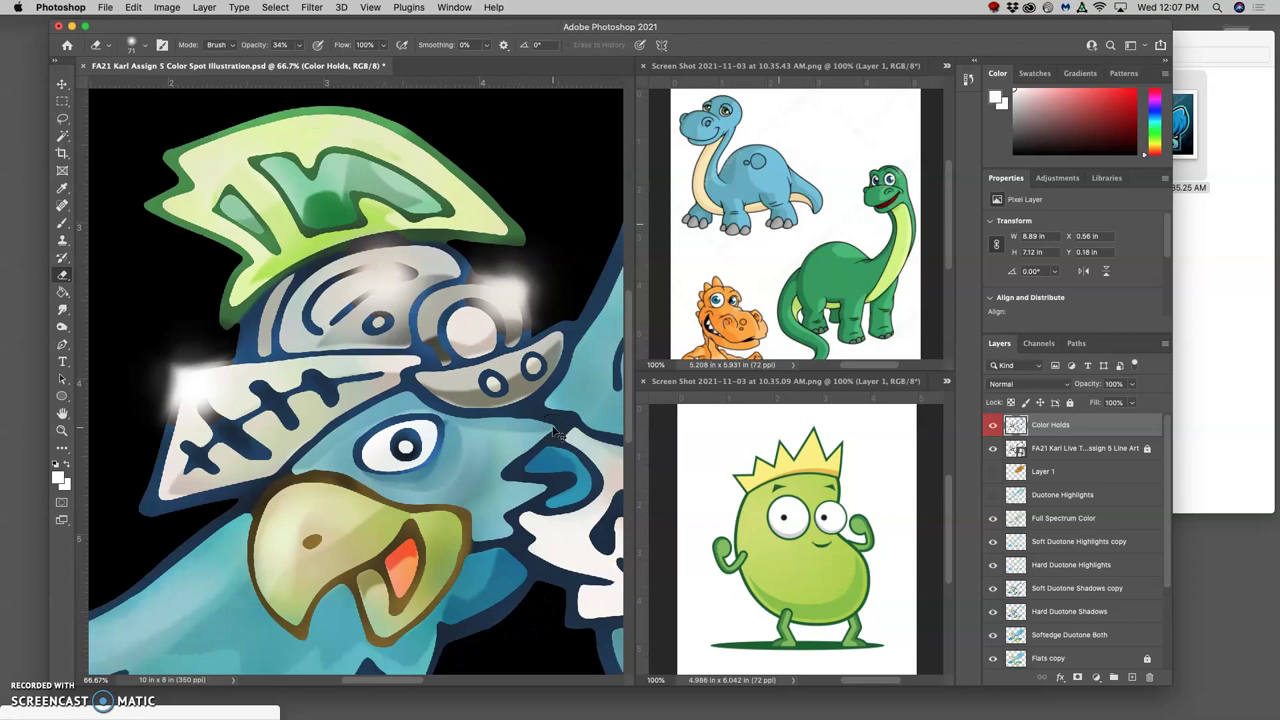
pyautogui.press('super+minus')
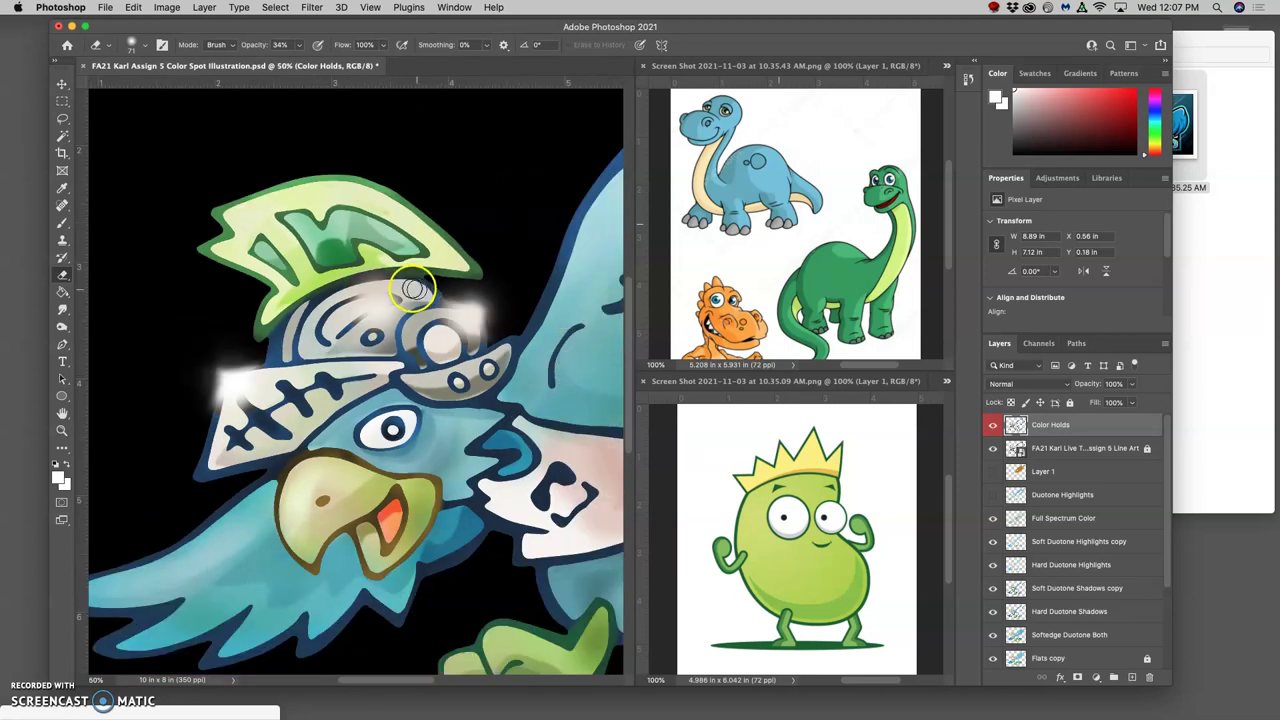
# Paint the center of the bird's pupil with dark green sampled from the claw outline, on the Full Spectrum Color layer.
pyautogui.click(1055, 518)
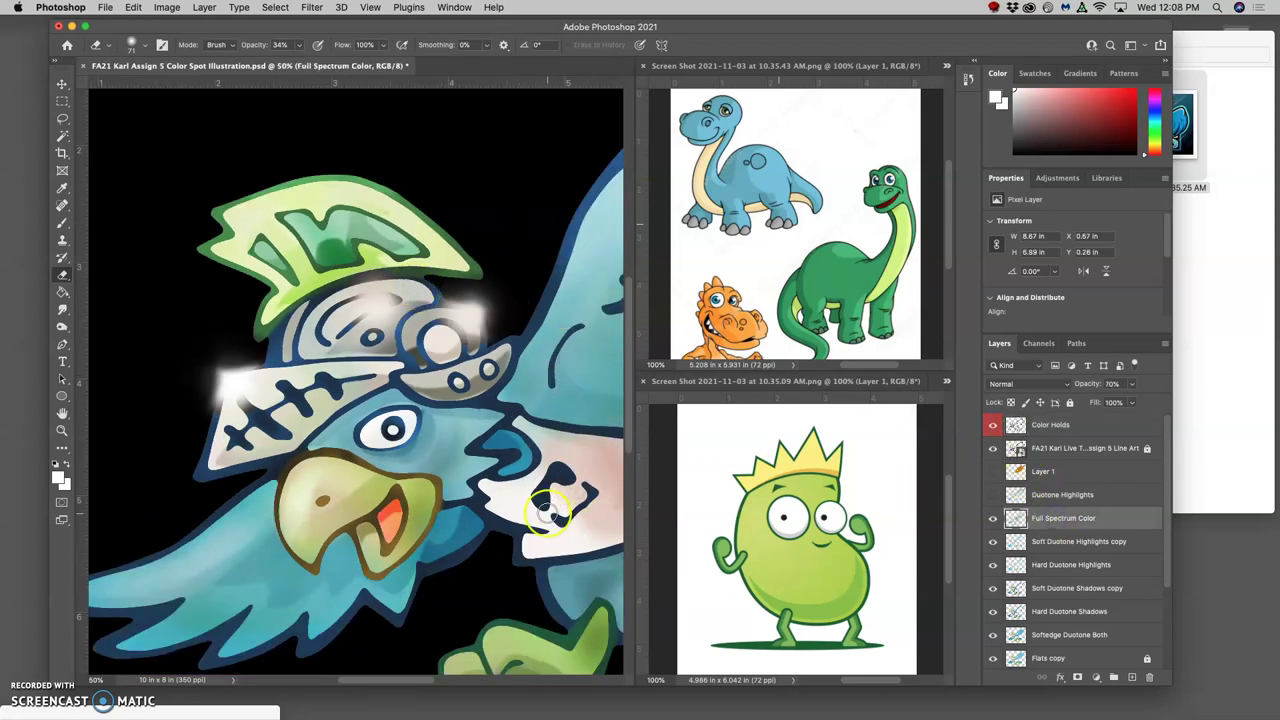
pyautogui.click(62, 222)
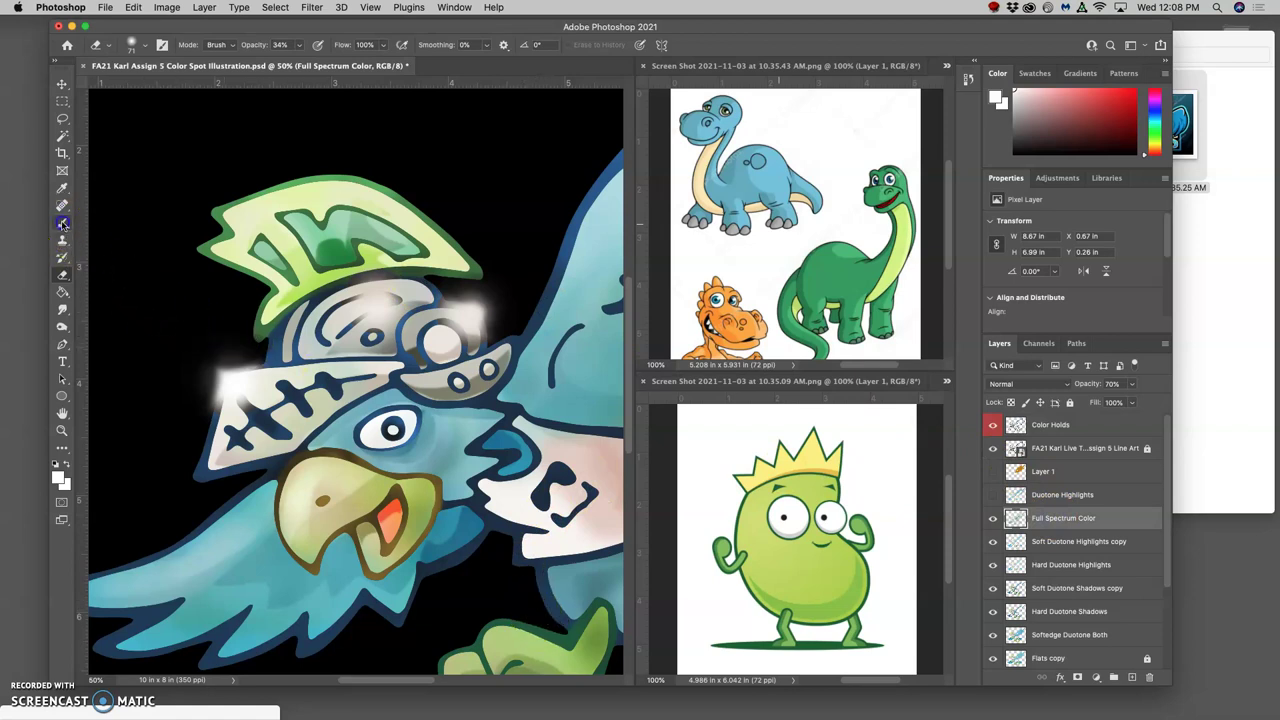
pyautogui.keyDown('alt'); pyautogui.click(575, 635); pyautogui.keyUp('alt')
pyautogui.click(144, 46)
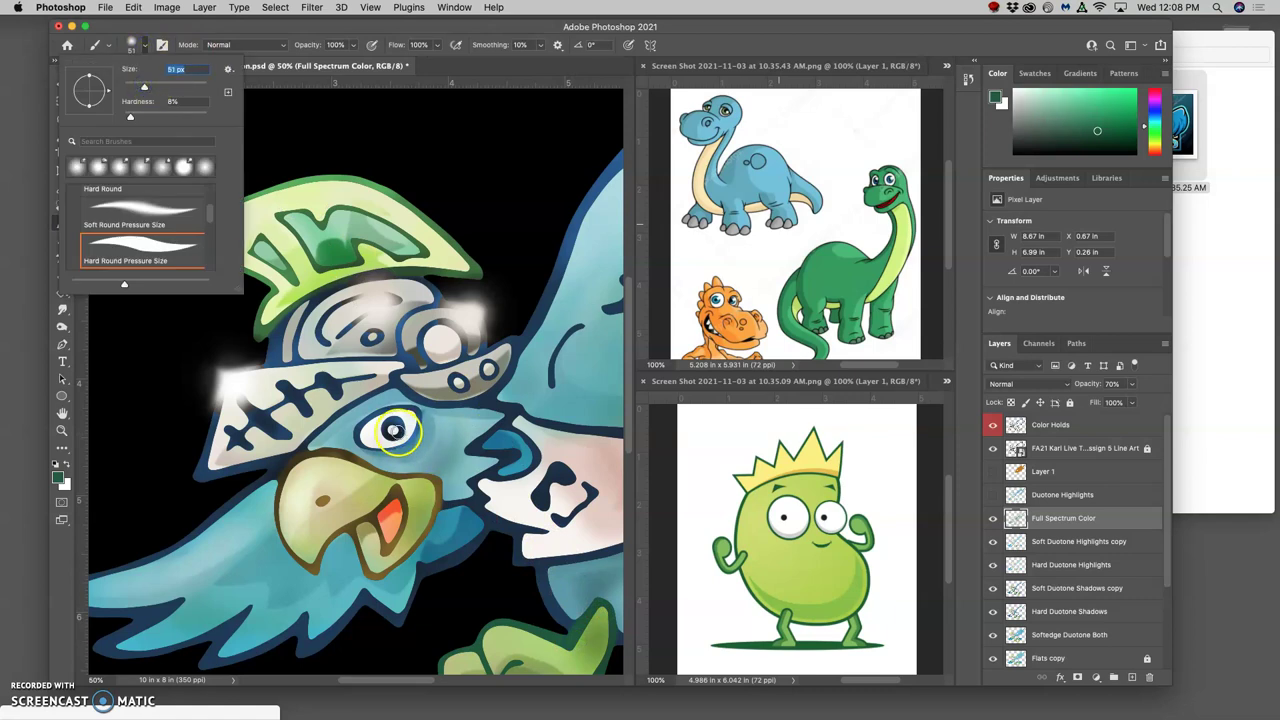
pyautogui.click(393, 430)
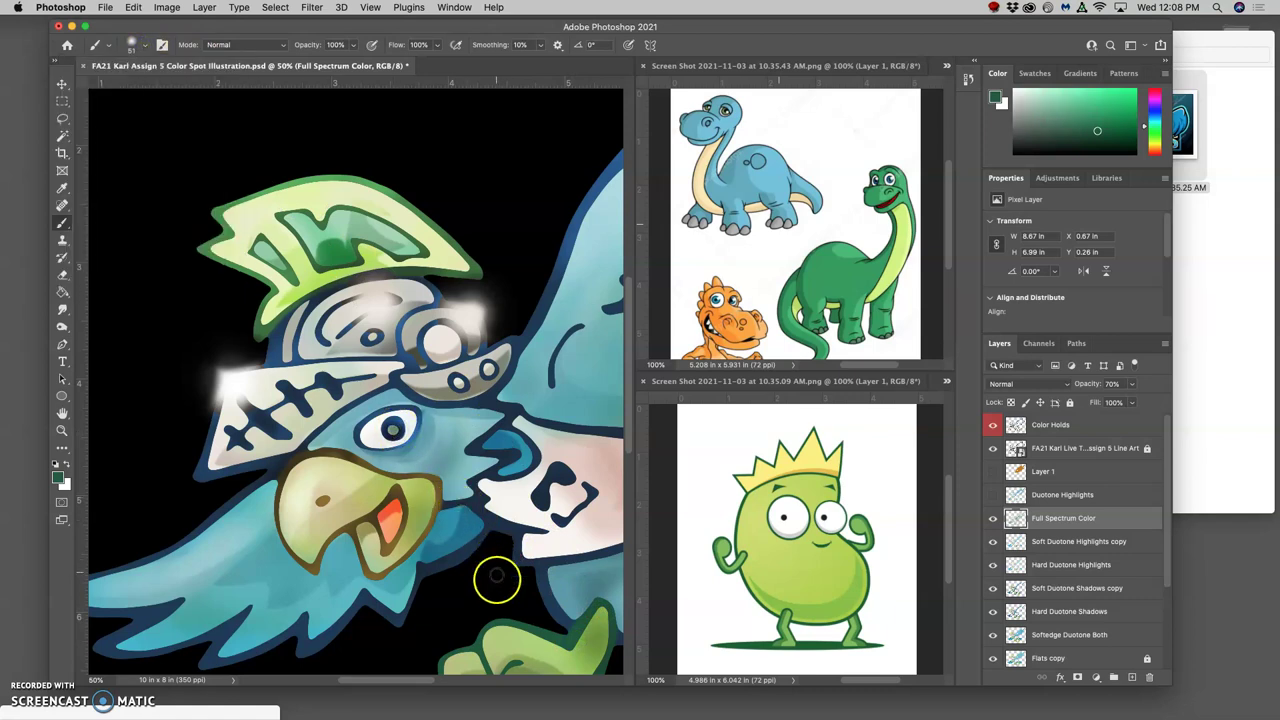
# Add lighter and darker greens sampled from the bird's claw to the center of the pupil.
pyautogui.keyDown('alt'); pyautogui.click(510, 640); pyautogui.keyUp('alt')
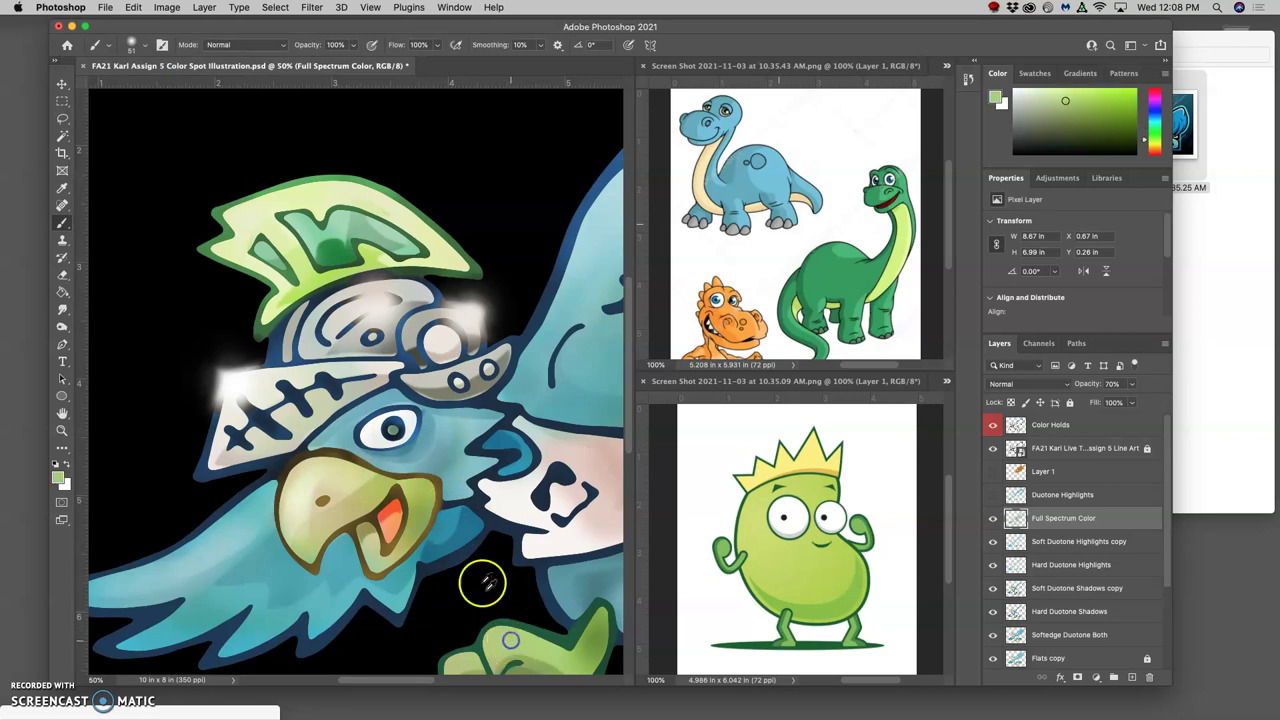
pyautogui.click(396, 430)
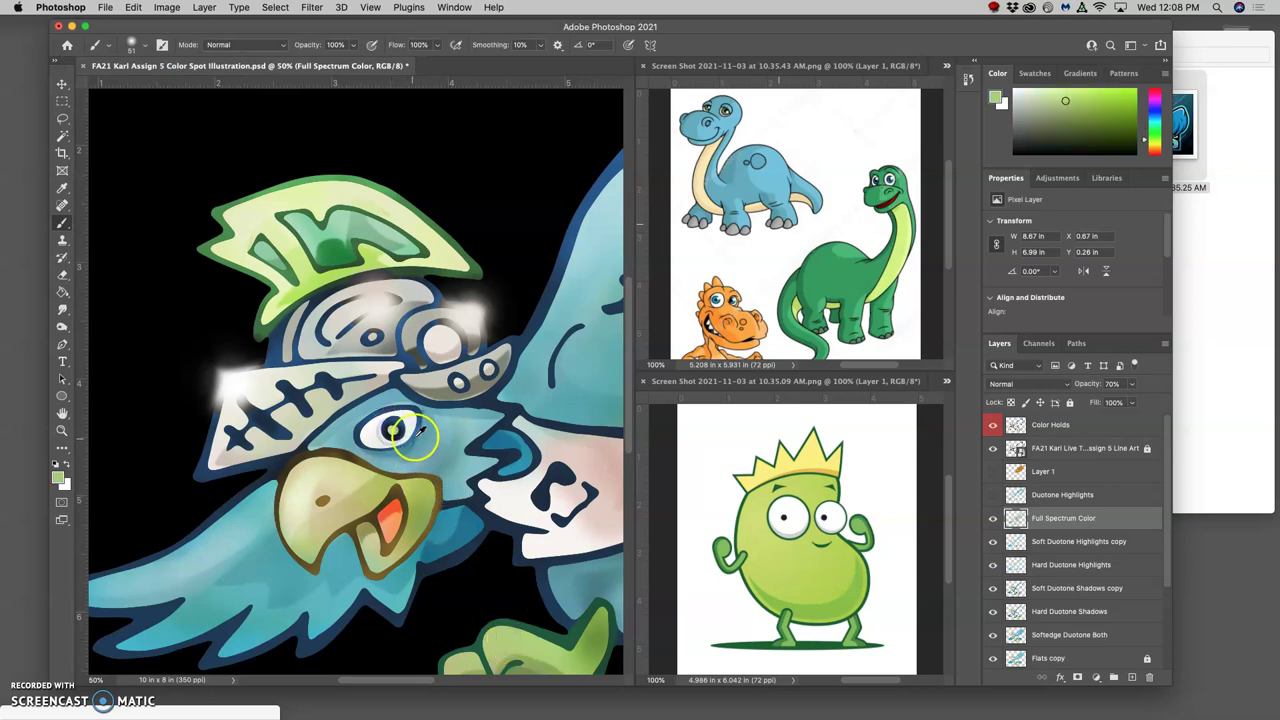
pyautogui.keyDown('alt'); pyautogui.click(529, 614); pyautogui.keyUp('alt')
pyautogui.click(396, 430)
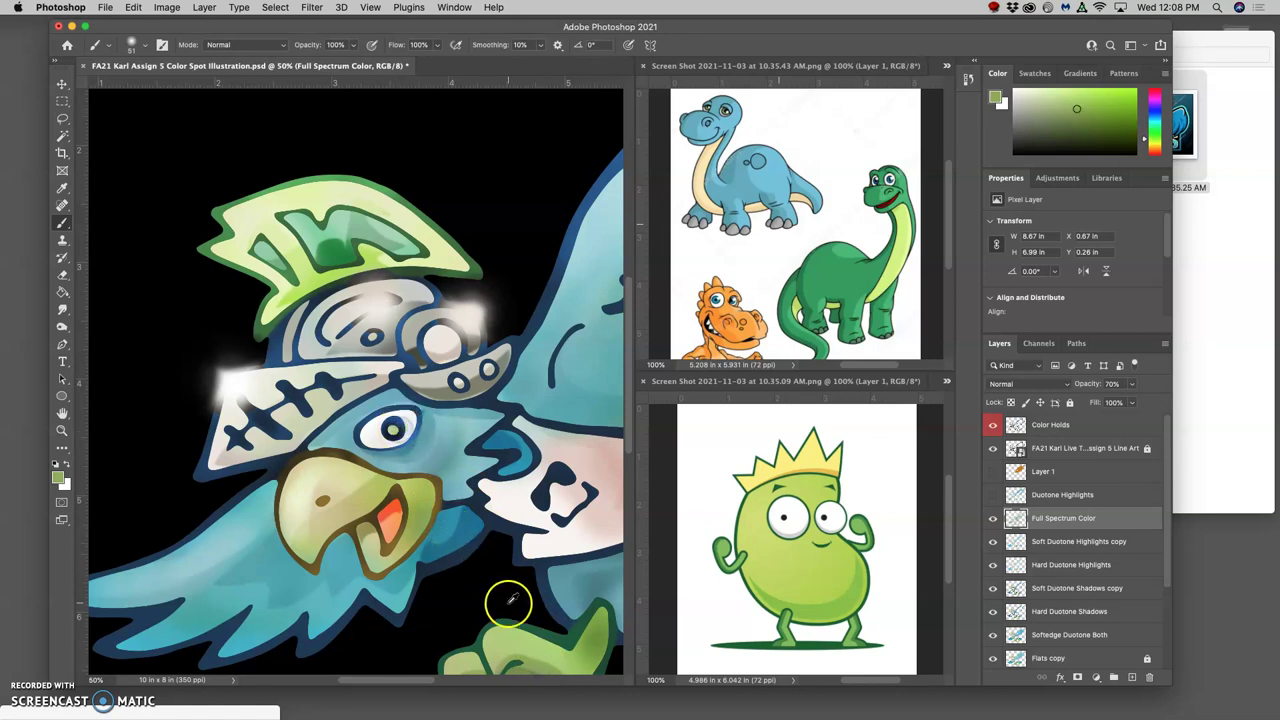
pyautogui.keyDown('alt'); pyautogui.click(516, 621); pyautogui.keyUp('alt')
pyautogui.click(397, 429)
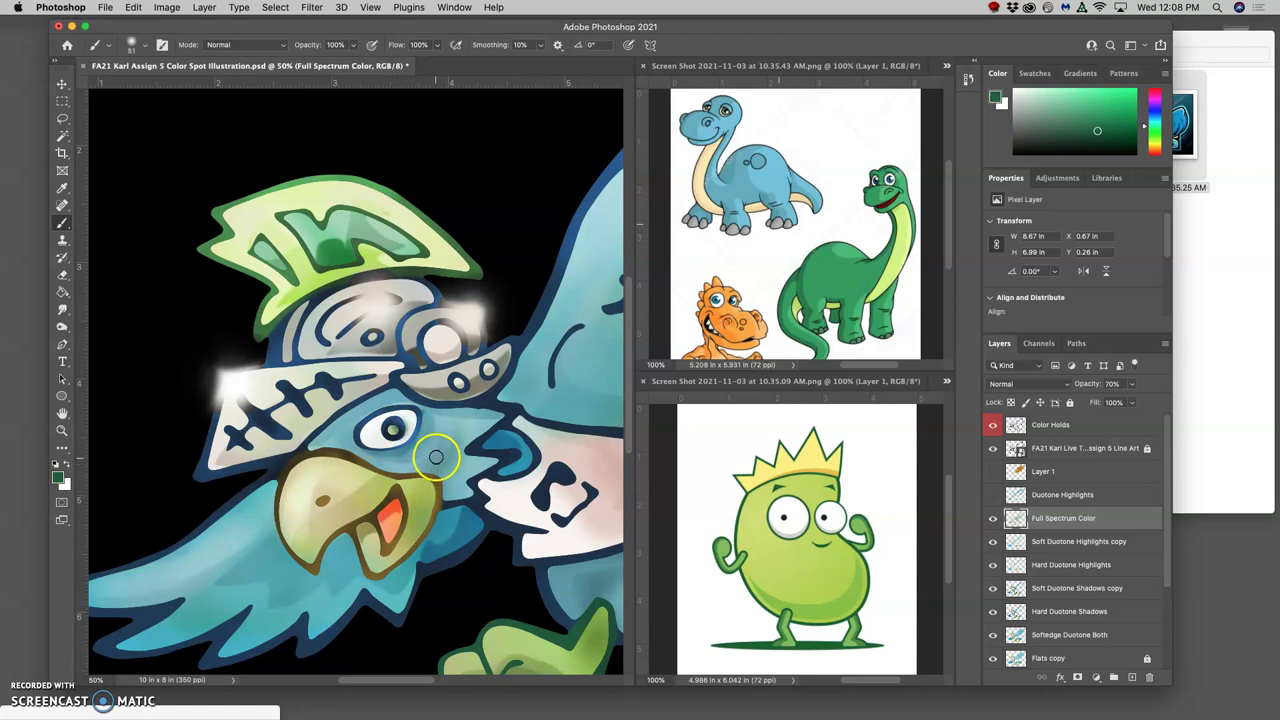
# Cover the green spill beside the iris with white sampled from the eye, and dab the same white into the pupil.
pyautogui.press('super+plus')
pyautogui.press('super+plus')
pyautogui.press('super+plus')
pyautogui.hscroll(3, 474, 487)
pyautogui.scroll(-10, 465, 475)
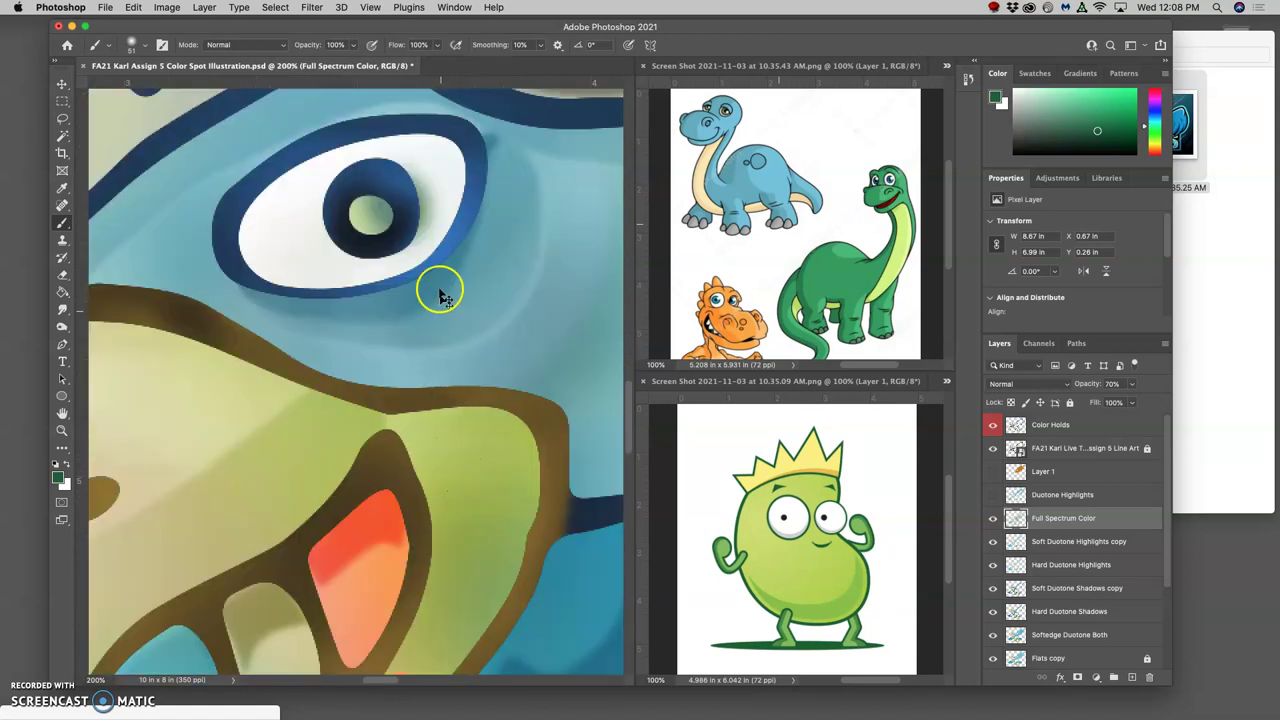
pyautogui.keyDown('alt'); pyautogui.click(314, 249); pyautogui.keyUp('alt')
pyautogui.click(440, 203)
pyautogui.click(434, 224)
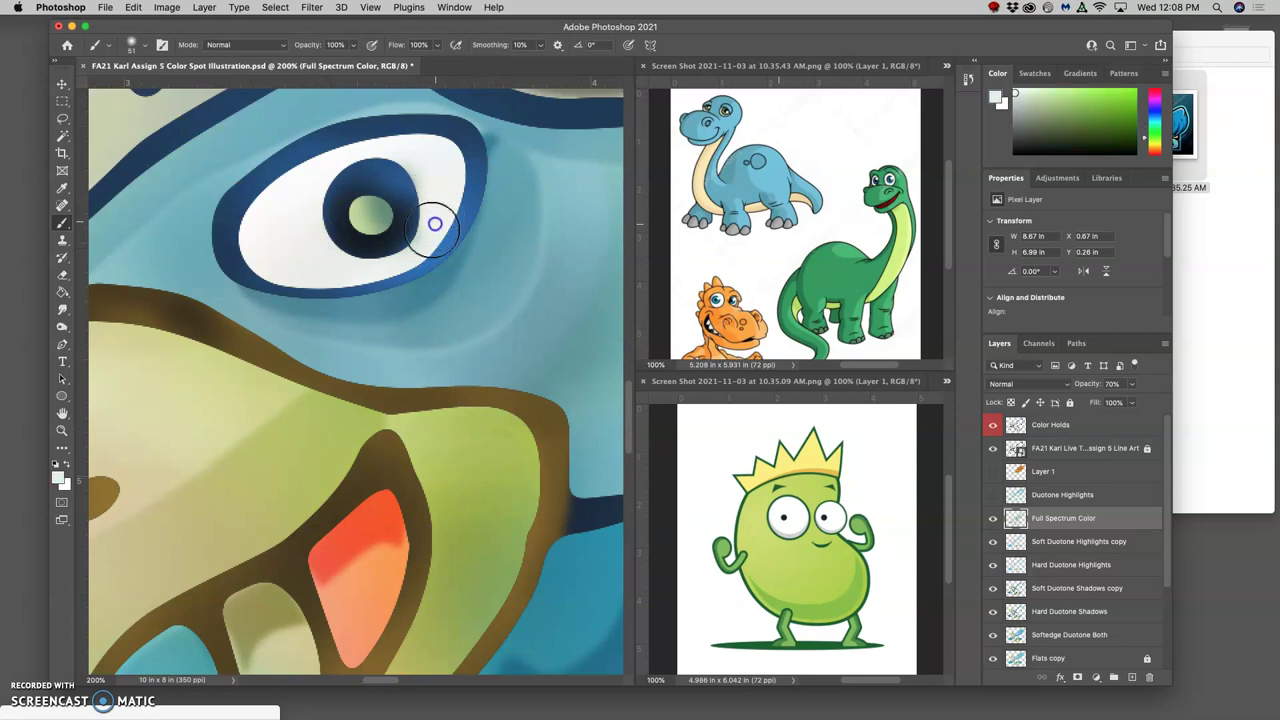
pyautogui.click(434, 181)
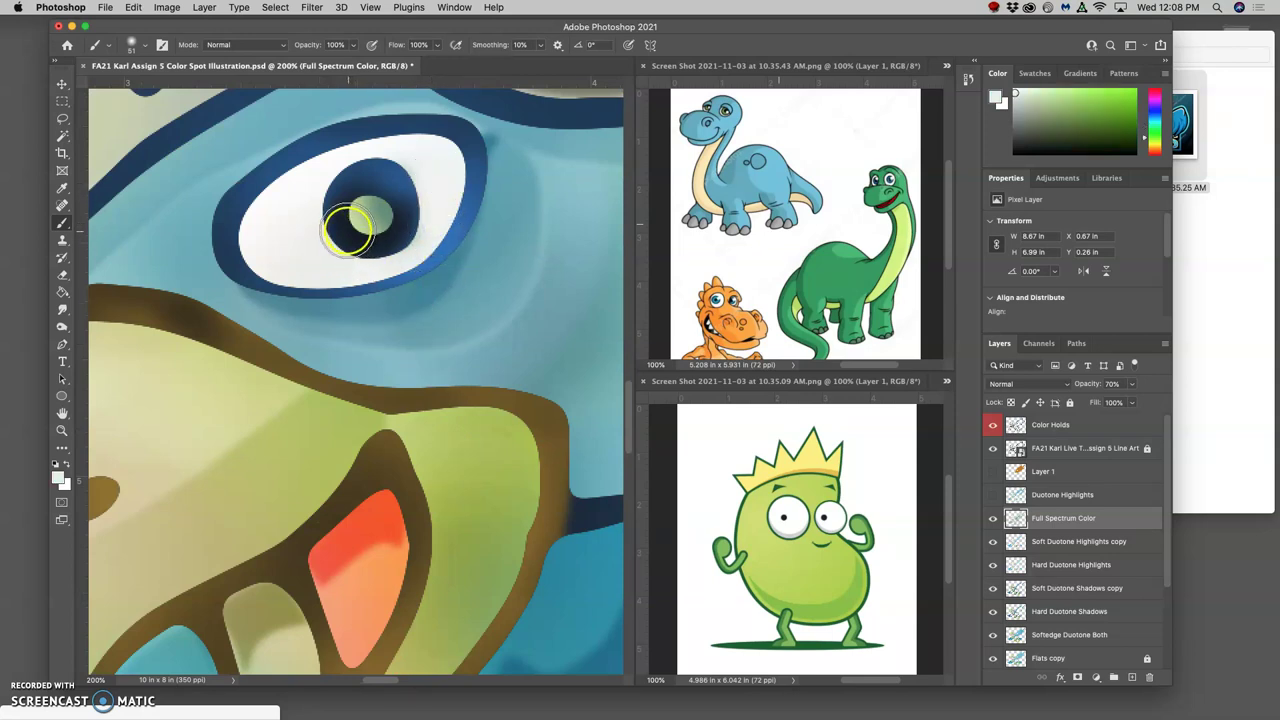
pyautogui.click(355, 225)
# Retouch the shading in and around the bird's eye with the Burn tool, using Midtones at 21% exposure.
pyautogui.press('super+minus')
pyautogui.press('super+minus')
pyautogui.press('super+minus')
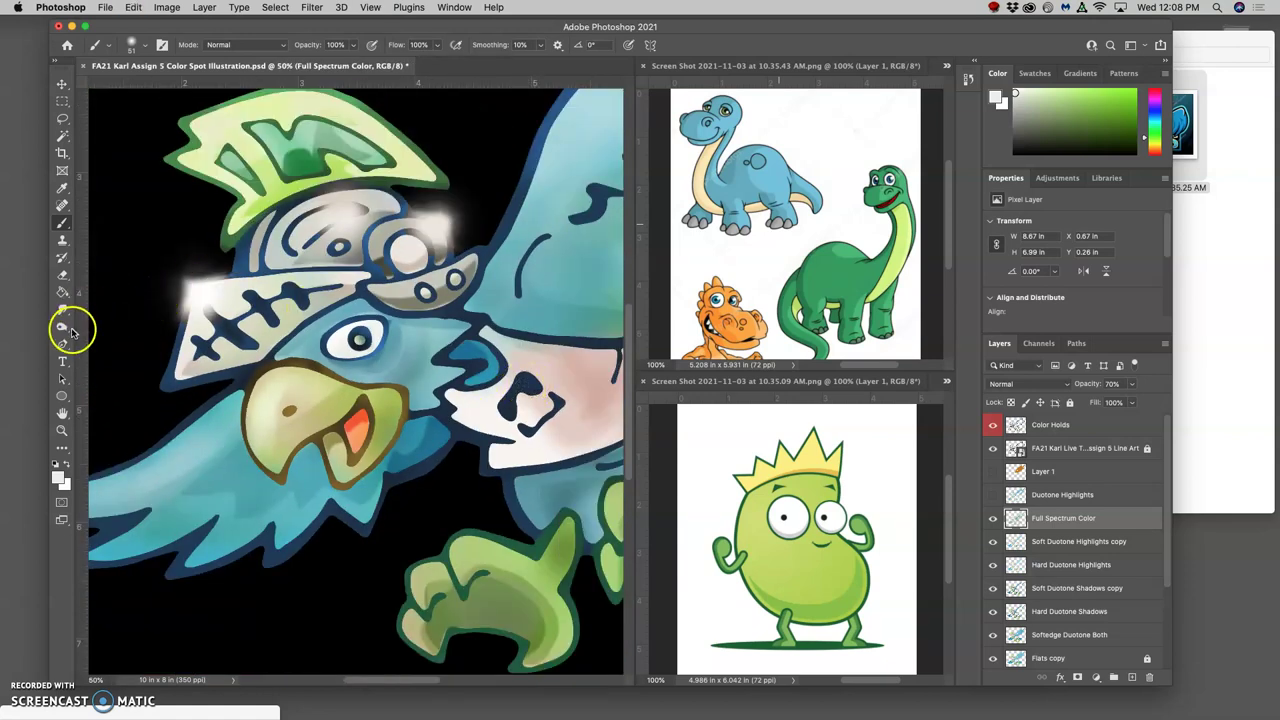
pyautogui.click(62, 327)
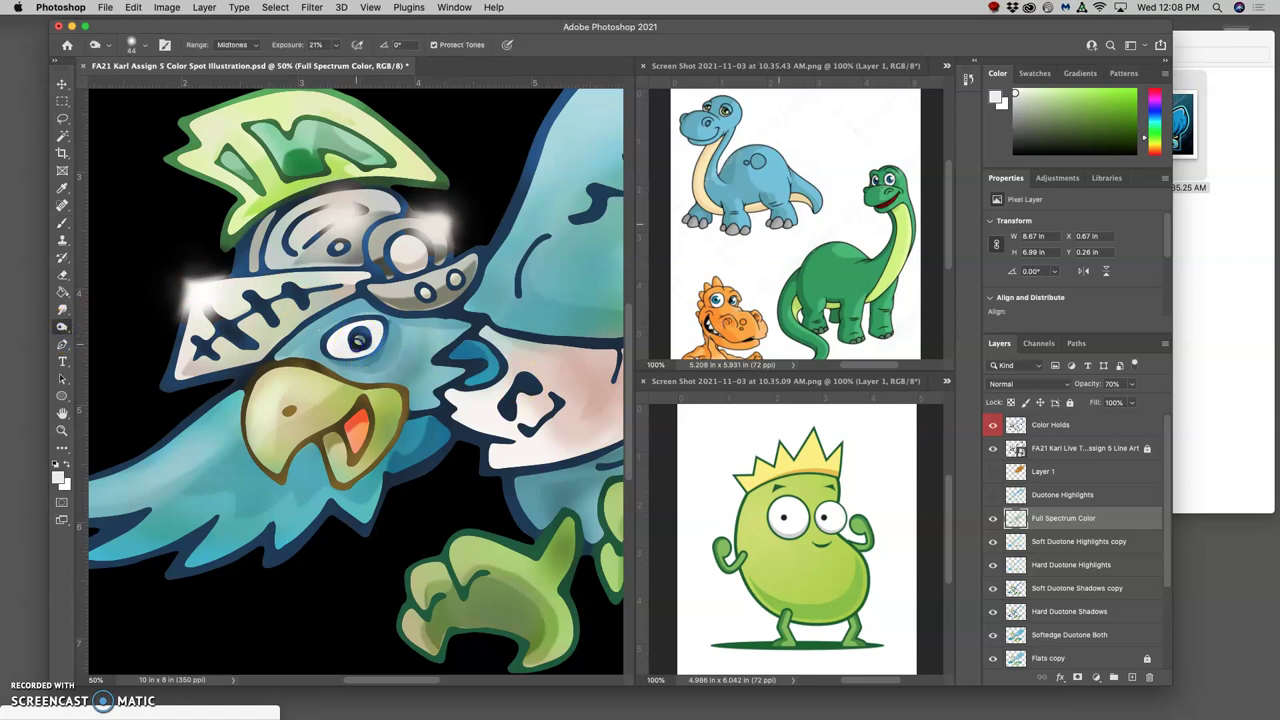
pyautogui.moveTo(400, 348); pyautogui.dragTo(413, 369)
# Compare the bird illustration with the Full Spectrum Color layer hidden and shown.
pyautogui.press('super+minus')
pyautogui.press('super+minus')
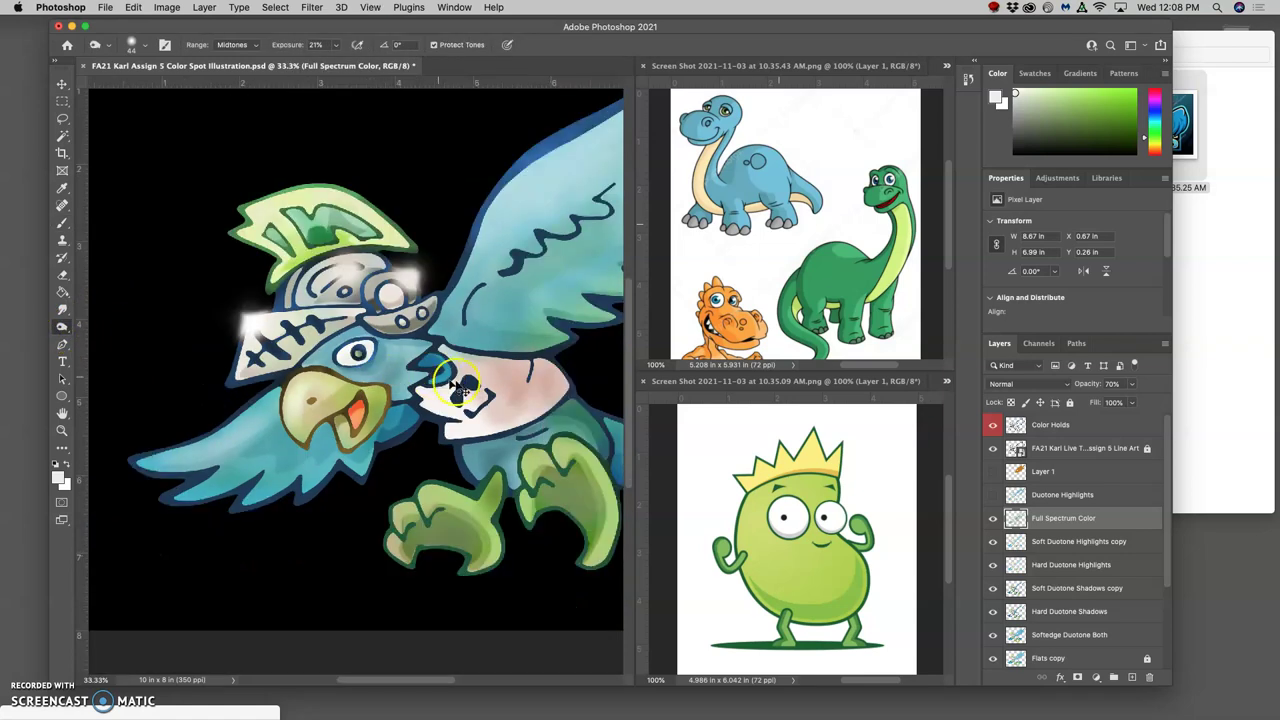
pyautogui.hscroll(2, 505, 420)
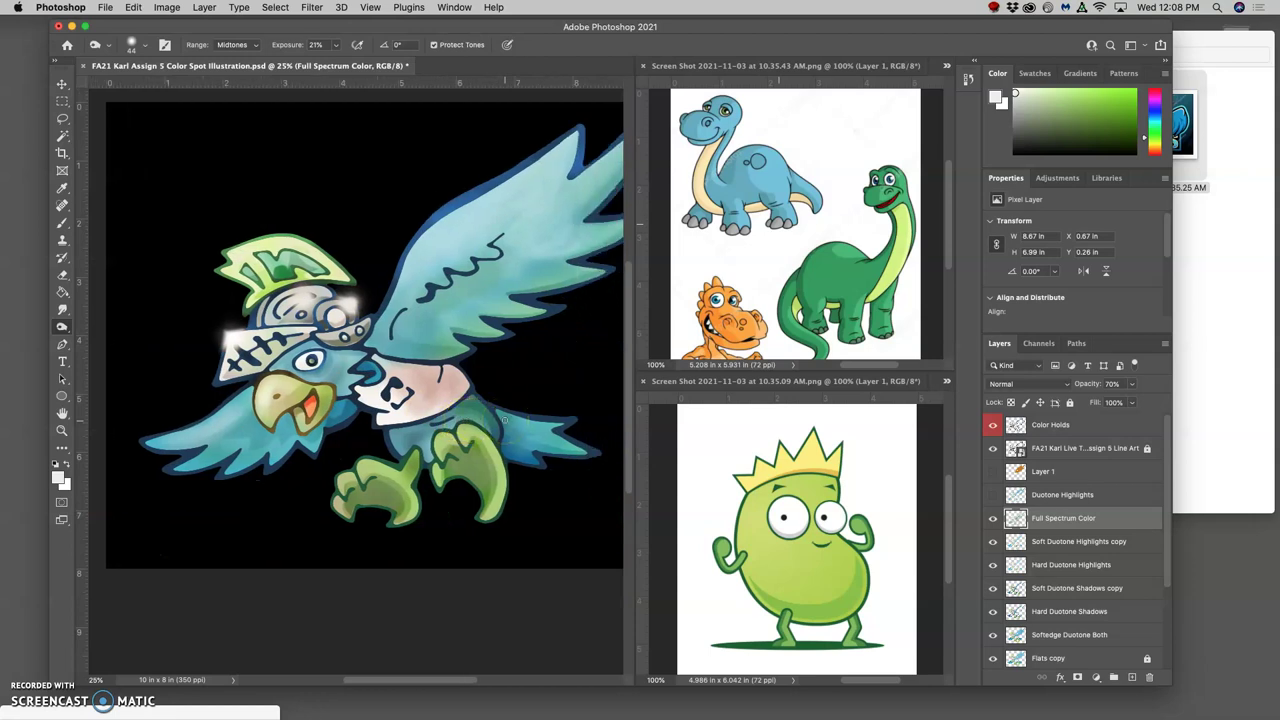
pyautogui.click(992, 518)
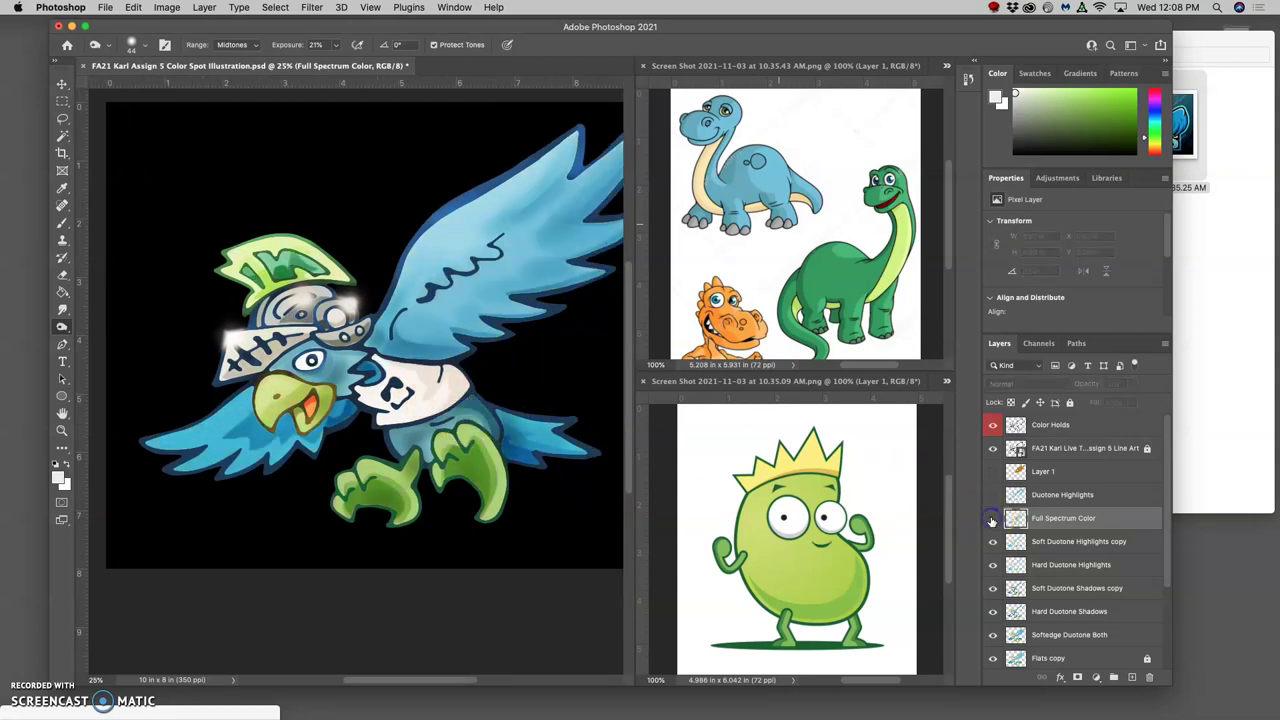
pyautogui.click(992, 518)
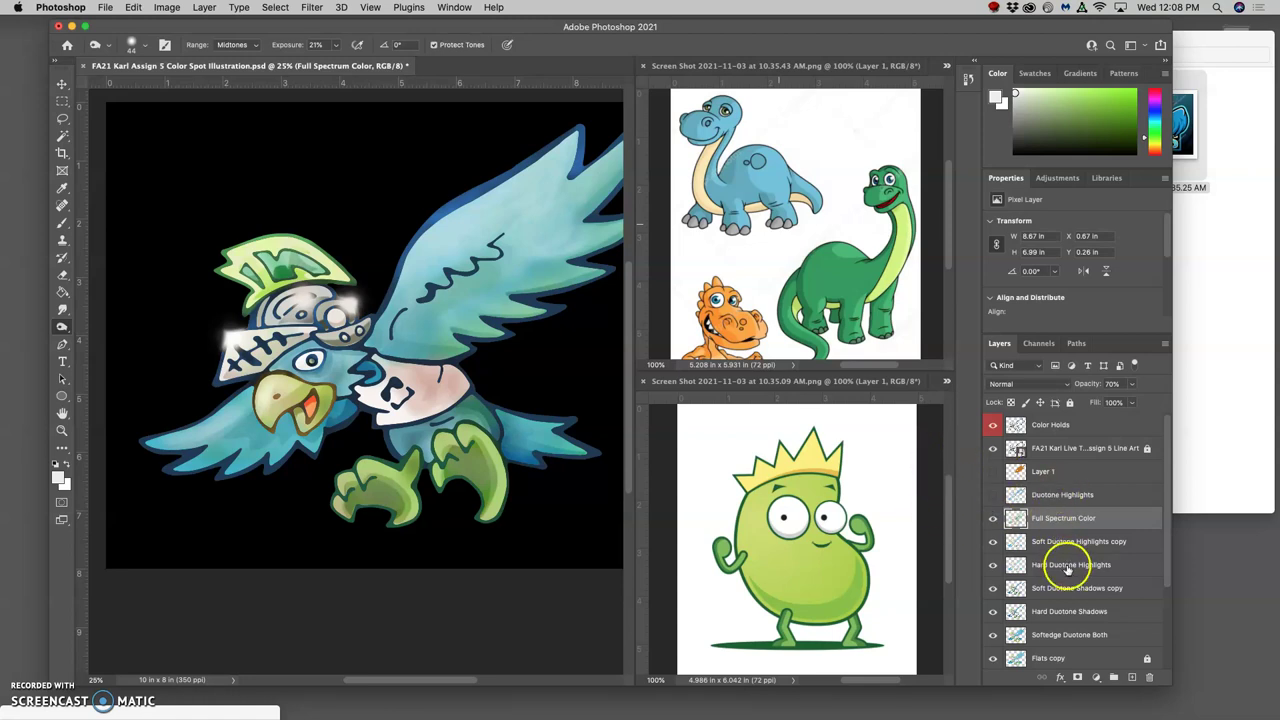
# Hide the black background layer to check the whole illustration against the gray one.
pyautogui.scroll(-5, 1062, 570)
pyautogui.click(993, 610)
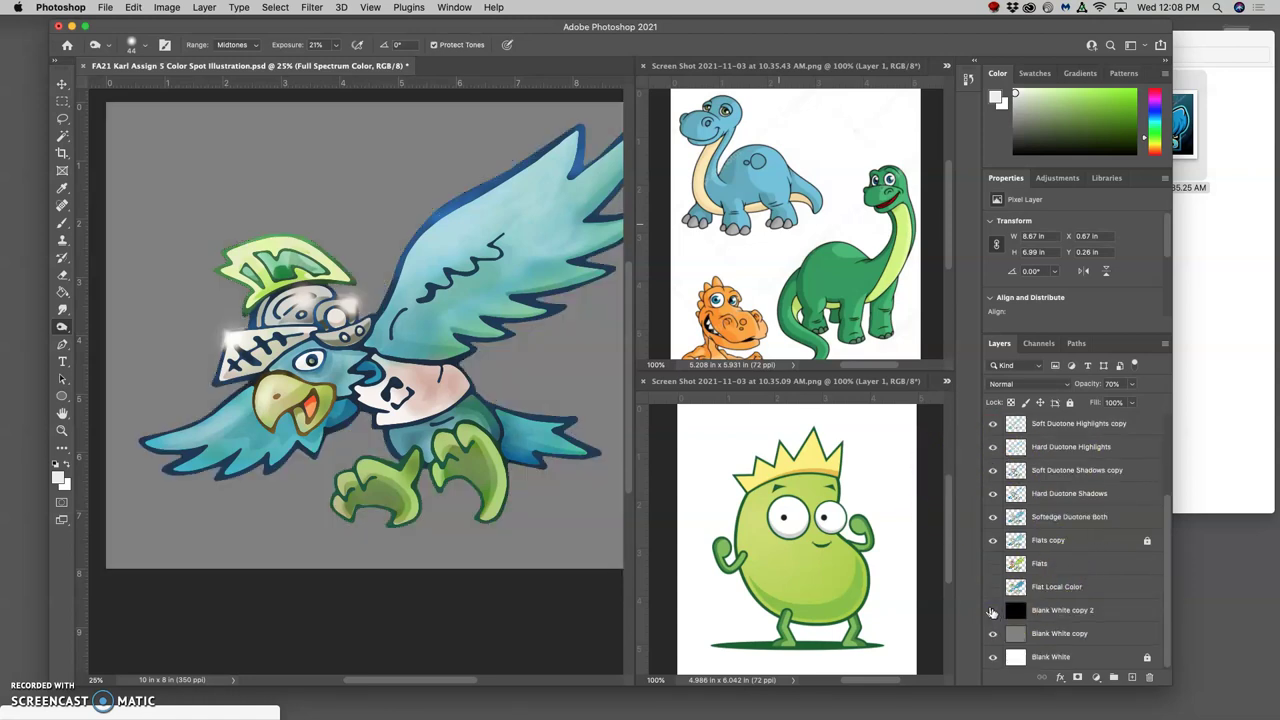
pyautogui.press('super+minus')
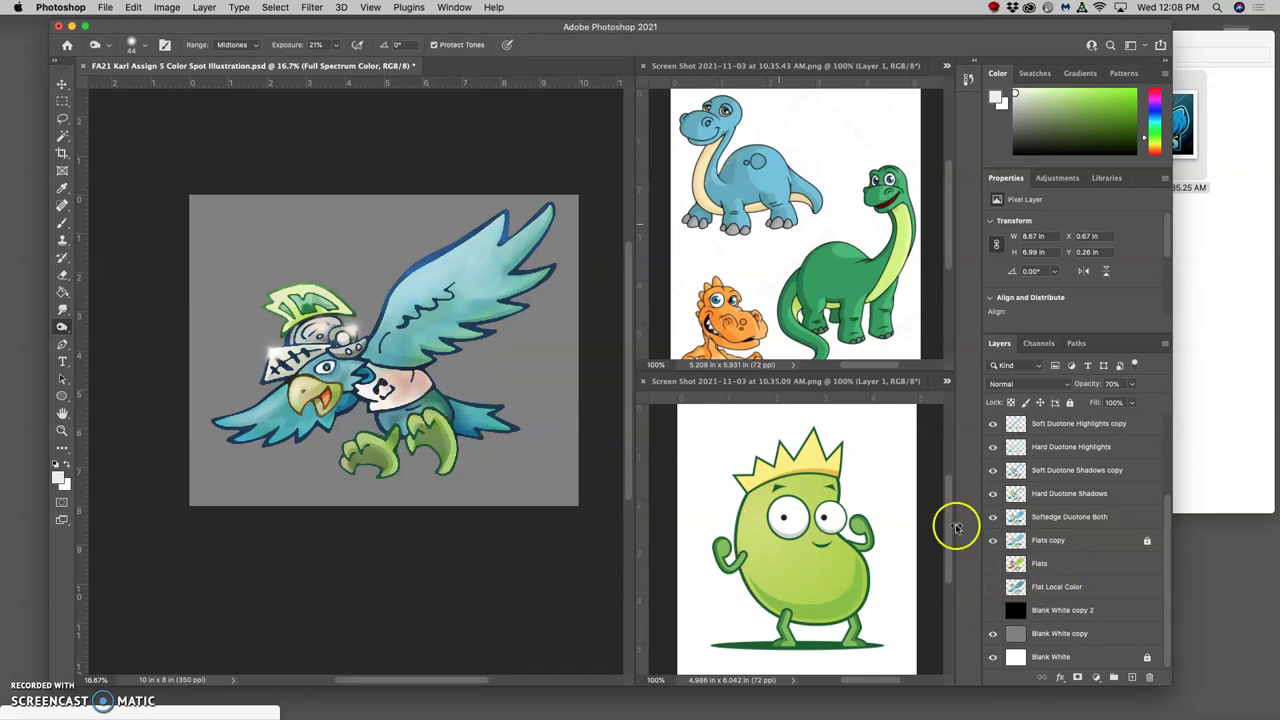
# Burn the outlines around the bird's beak and eye on the Color Holds layer.
pyautogui.scroll(3, 1052, 535)
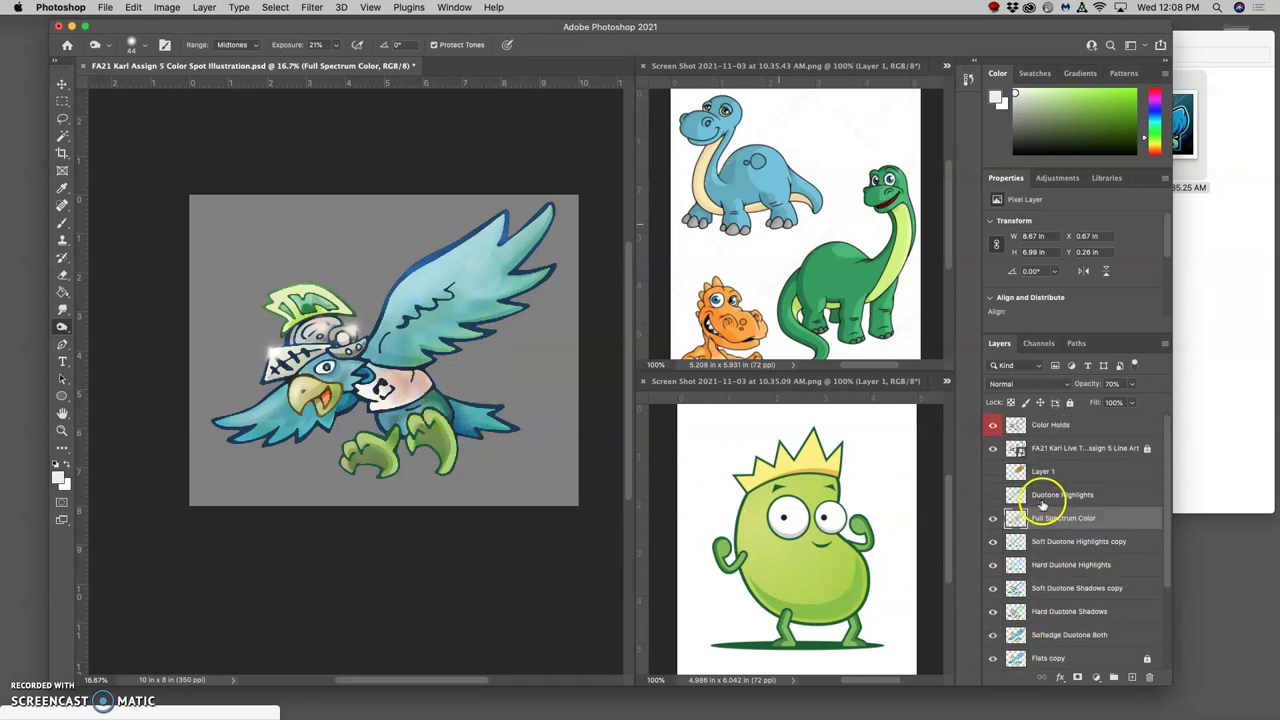
pyautogui.click(1050, 425)
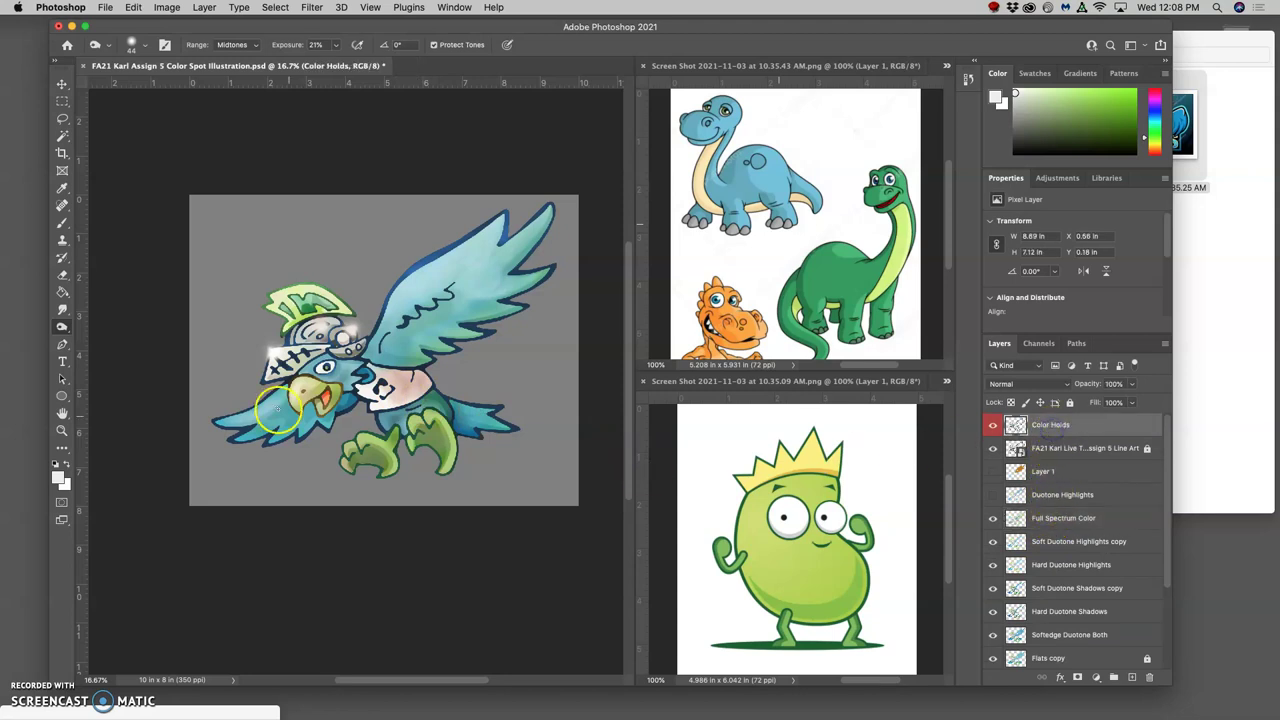
pyautogui.press('super+equal')
pyautogui.press('super+equal')
pyautogui.press('super+equal')
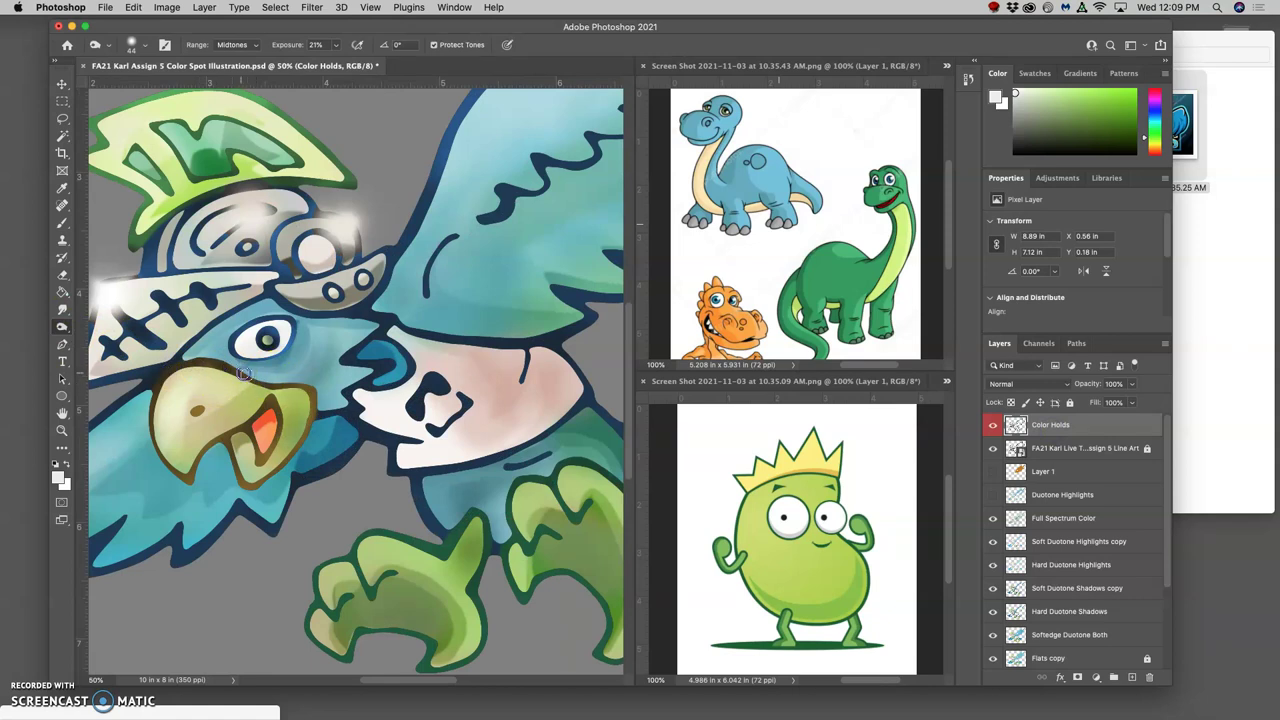
pyautogui.moveTo(316, 405); pyautogui.dragTo(256, 418)
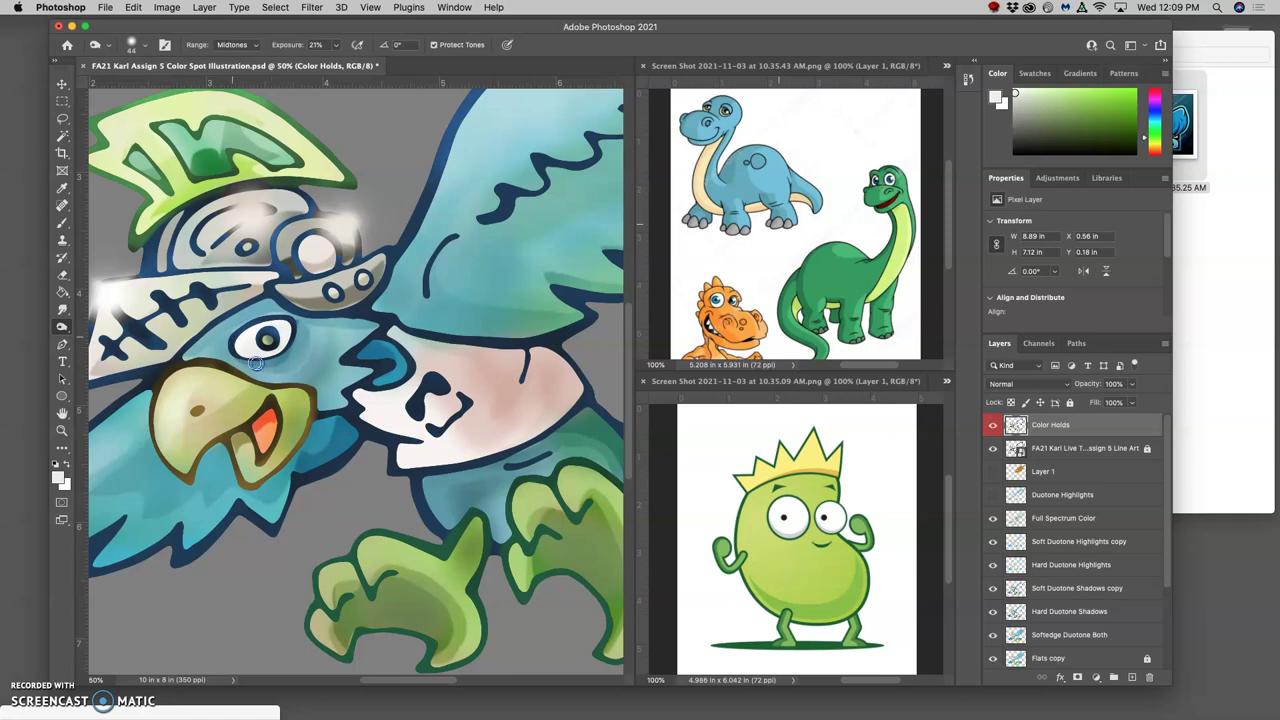
# Burn the outline at the bird's neck and lower the Color Holds layer's opacity to 90%.
pyautogui.moveTo(368, 378)
pyautogui.mouseDown()
pyautogui.moveTo(386, 357)
pyautogui.moveTo(399, 386)
pyautogui.mouseUp()
pyautogui.press('super+minus')
pyautogui.press('super+minus')
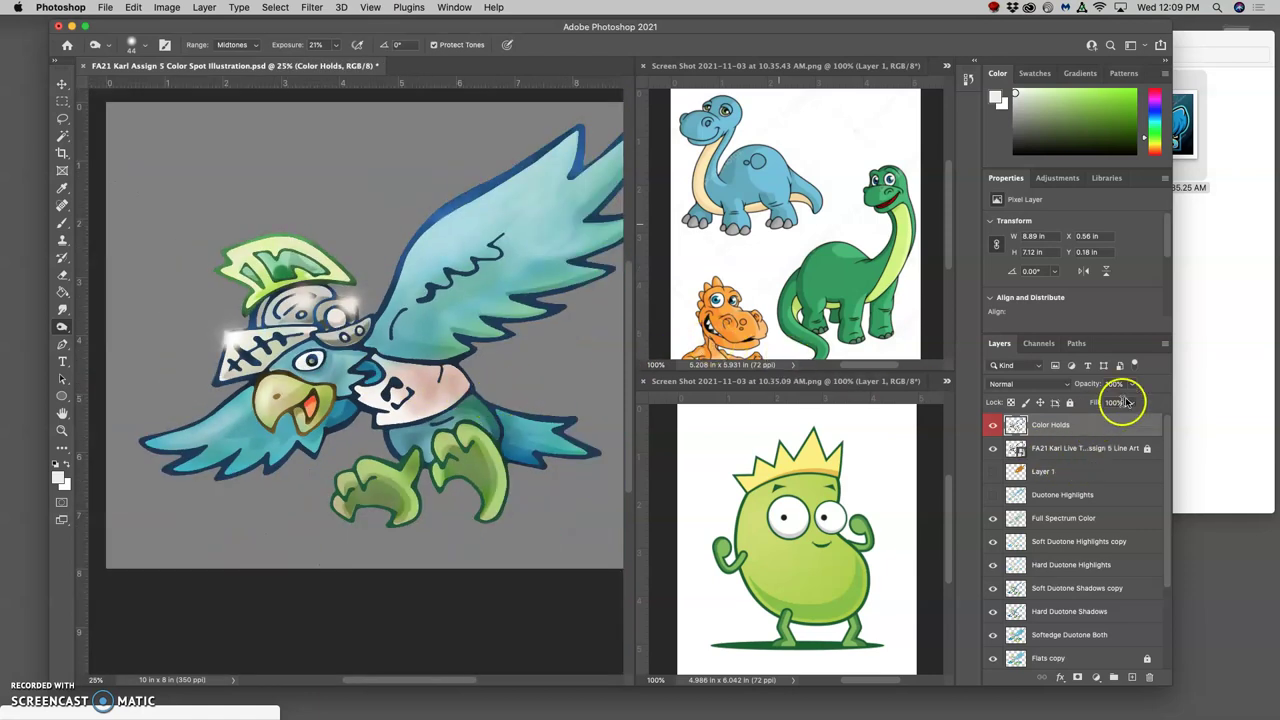
pyautogui.click(1132, 384)
pyautogui.moveTo(1125, 401)
pyautogui.mouseDown()
pyautogui.moveTo(1045, 403)
pyautogui.moveTo(1129, 402)
pyautogui.mouseUp()
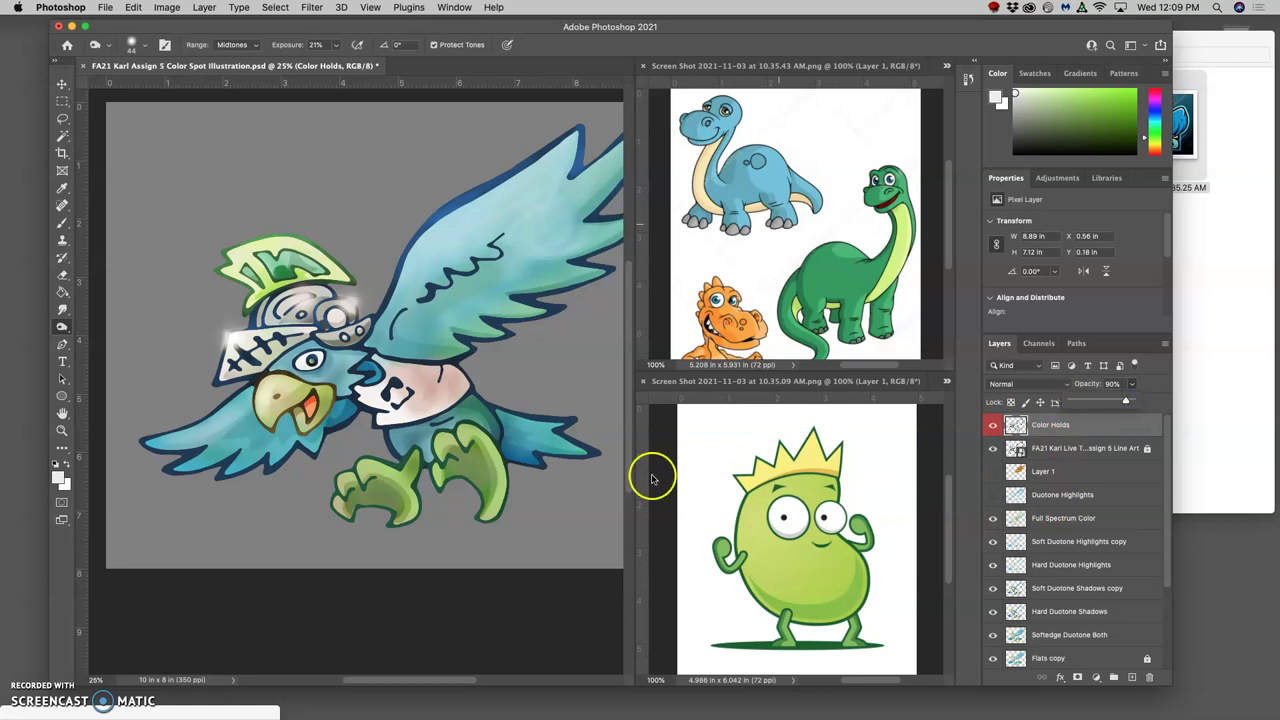
# Check the whole illustration against the black background, and hide the black and gray background layers to view it on white.
pyautogui.press('super+minus')
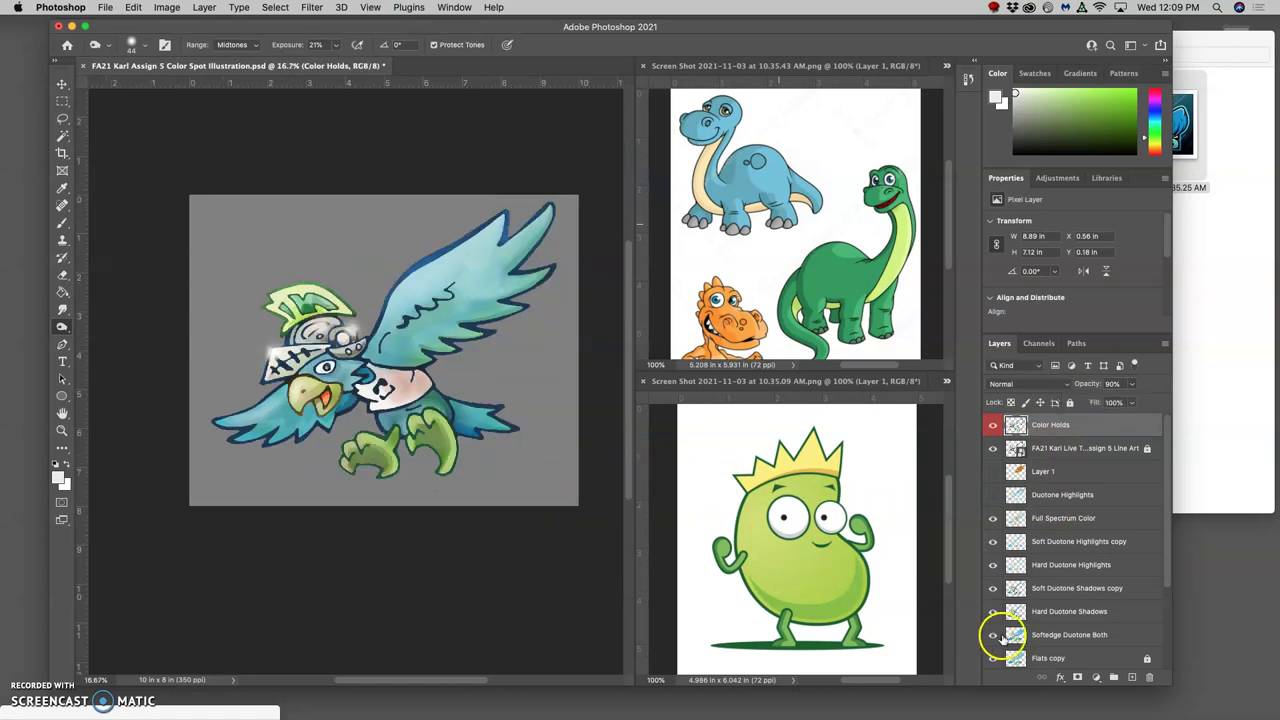
pyautogui.scroll(-3, 997, 630)
pyautogui.click(994, 611)
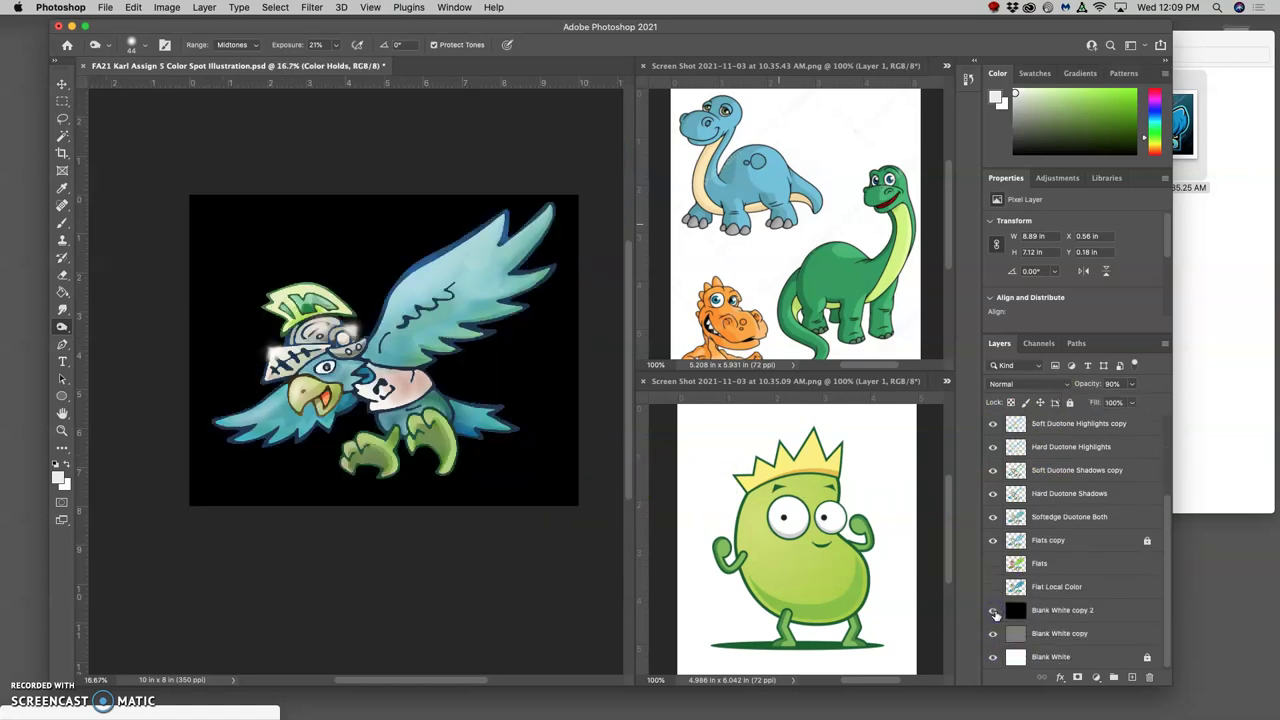
pyautogui.click(994, 611)
pyautogui.click(994, 634)
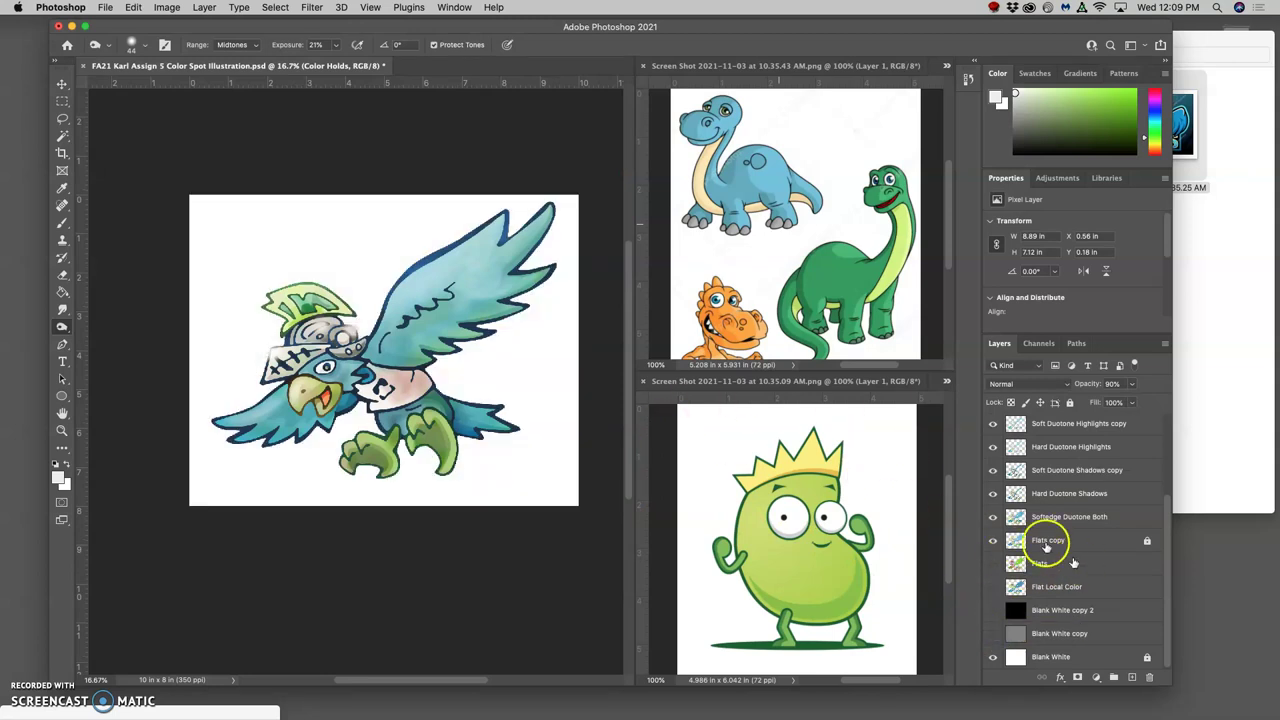
# Save the document and hide the Blank White layer to leave the bird on a transparent background.
pyautogui.click(105, 7)
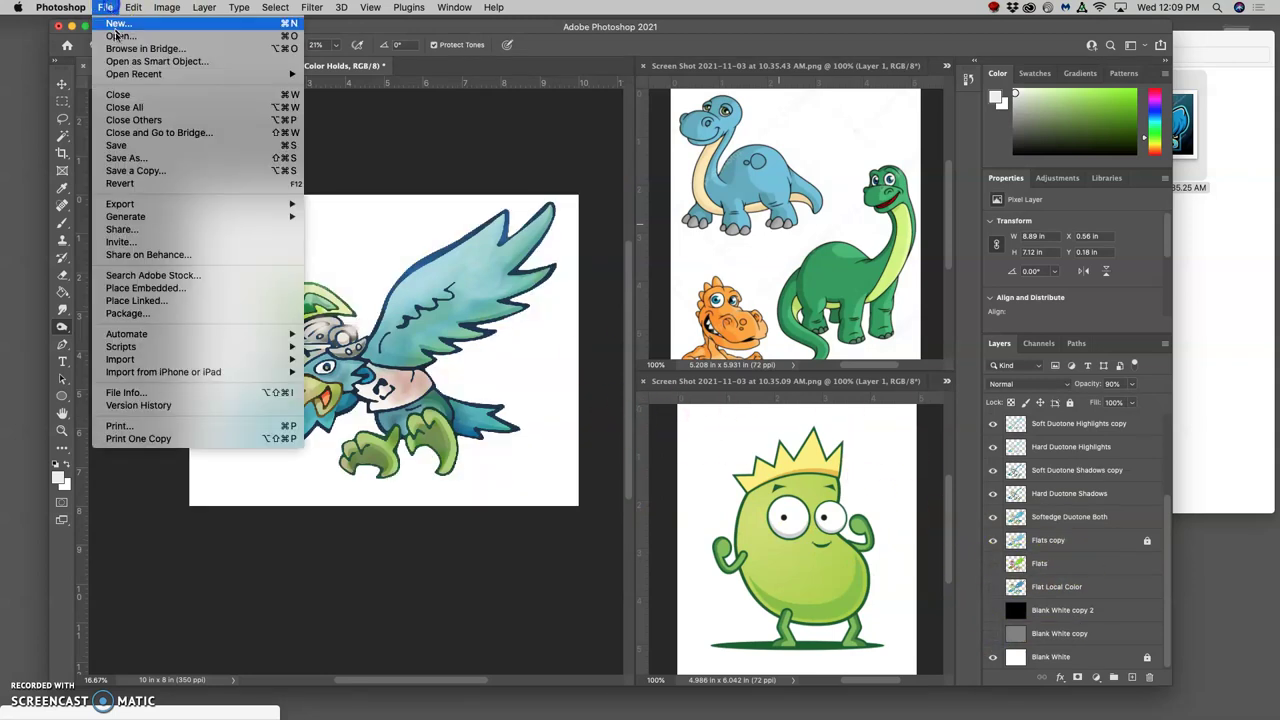
pyautogui.click(139, 148)
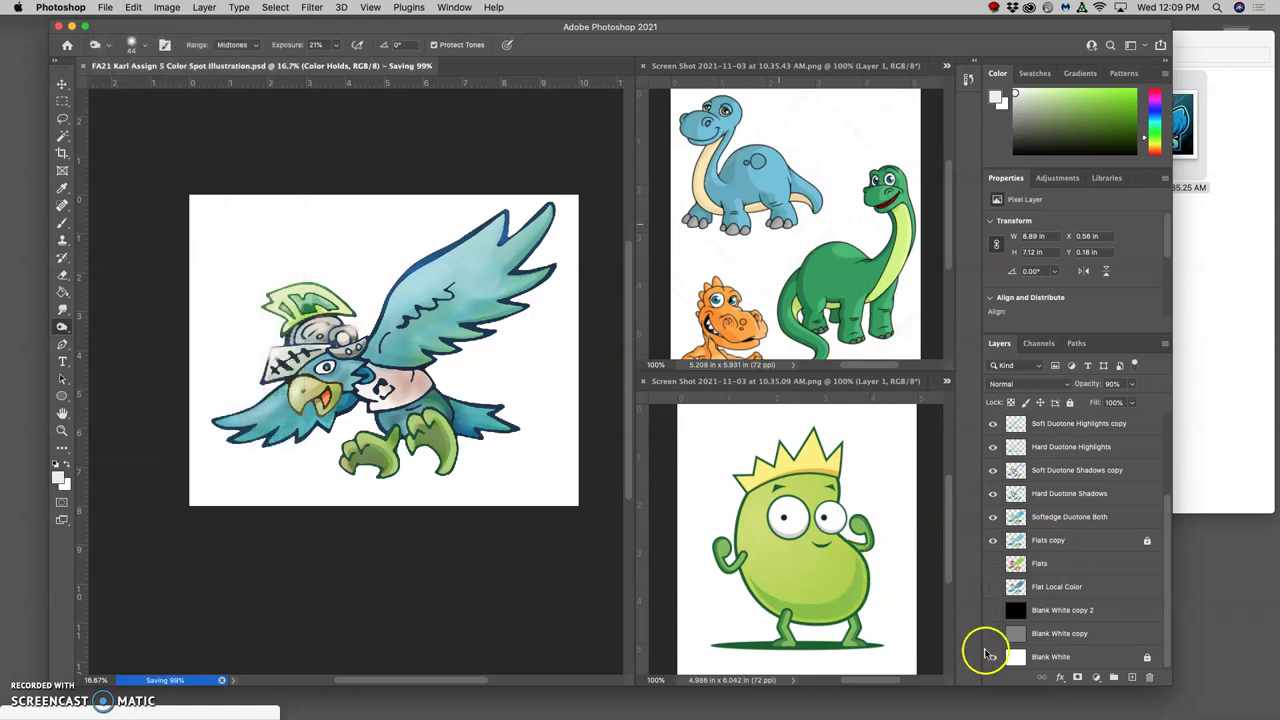
pyautogui.click(993, 657)
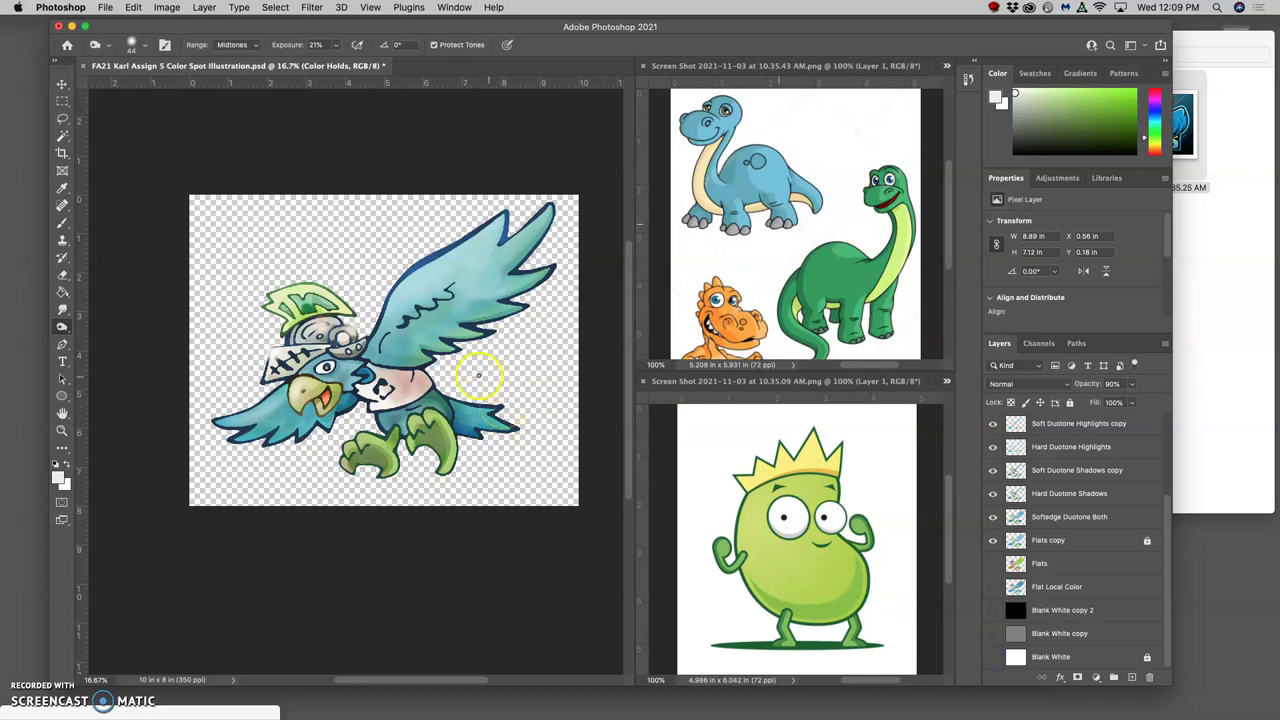
# Examine the colored outlines of the feet, tail, wing, helmet and head up close on the transparent background.
pyautogui.press('super+equal')
pyautogui.press('super+equal')
pyautogui.press('super+equal')
pyautogui.press('super+equal')
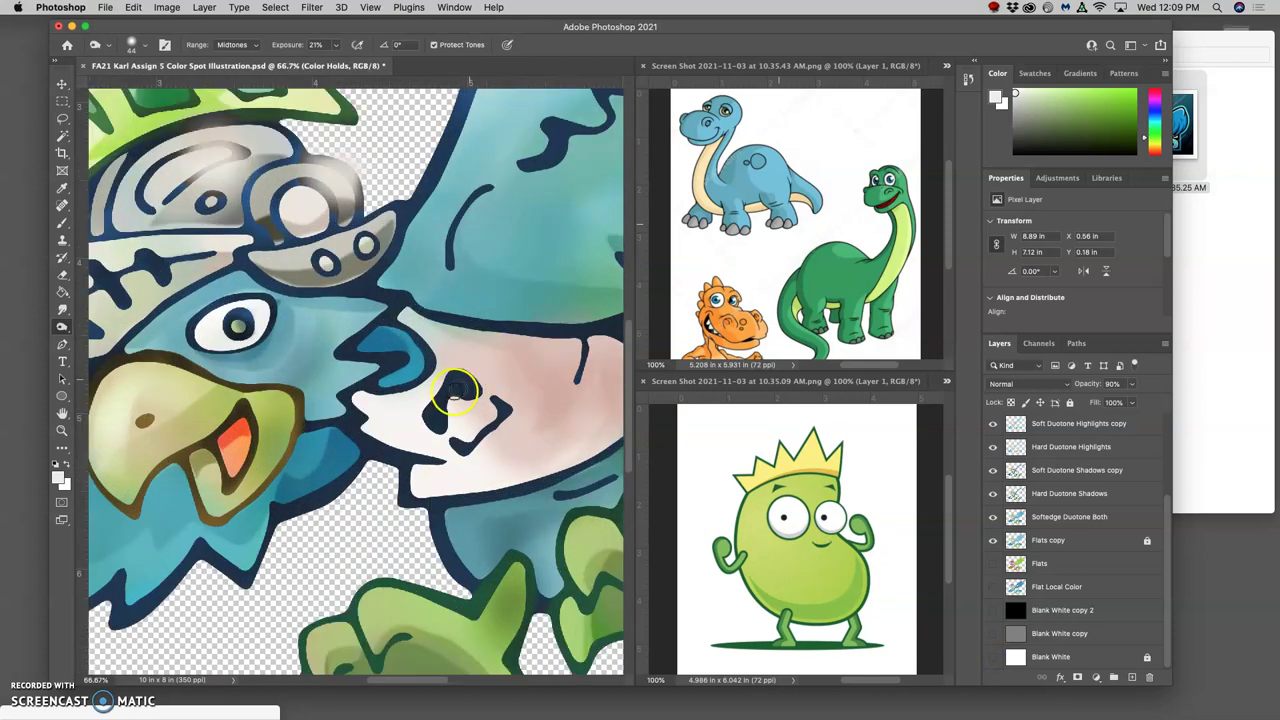
pyautogui.scroll(-5, 430, 393)
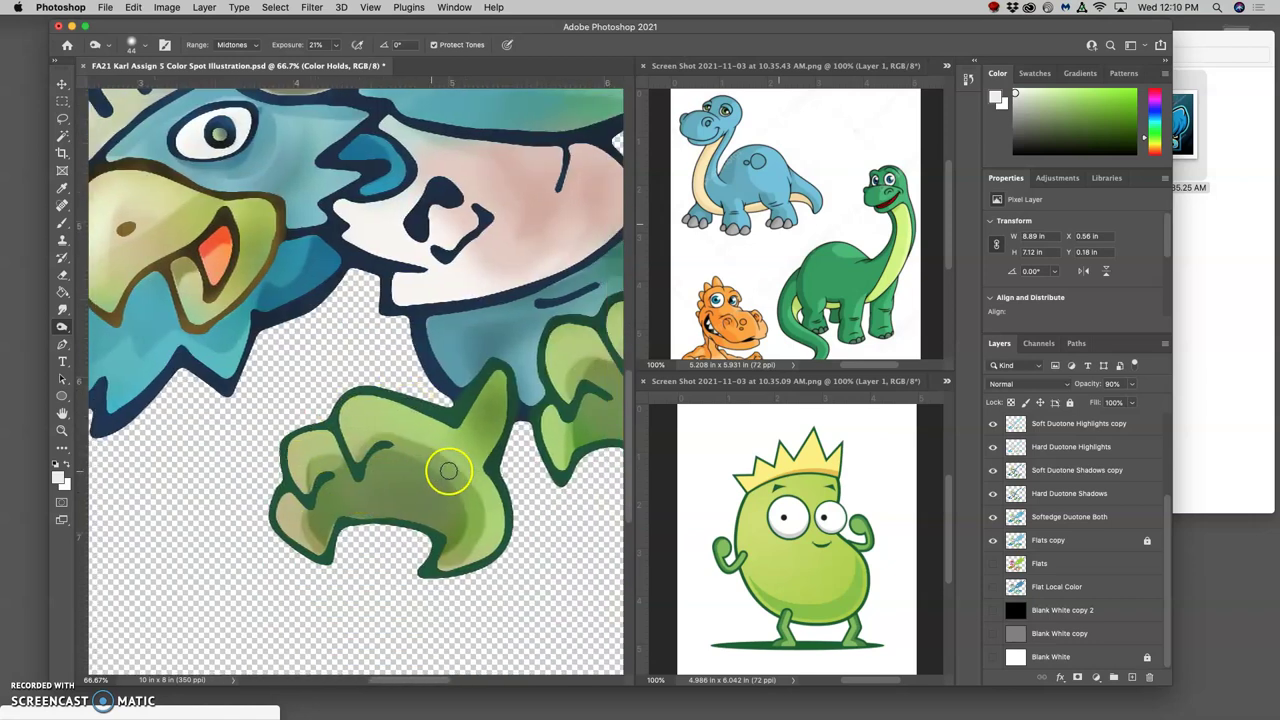
pyautogui.hscroll(10, 449, 468)
pyautogui.scroll(5, 411, 457)
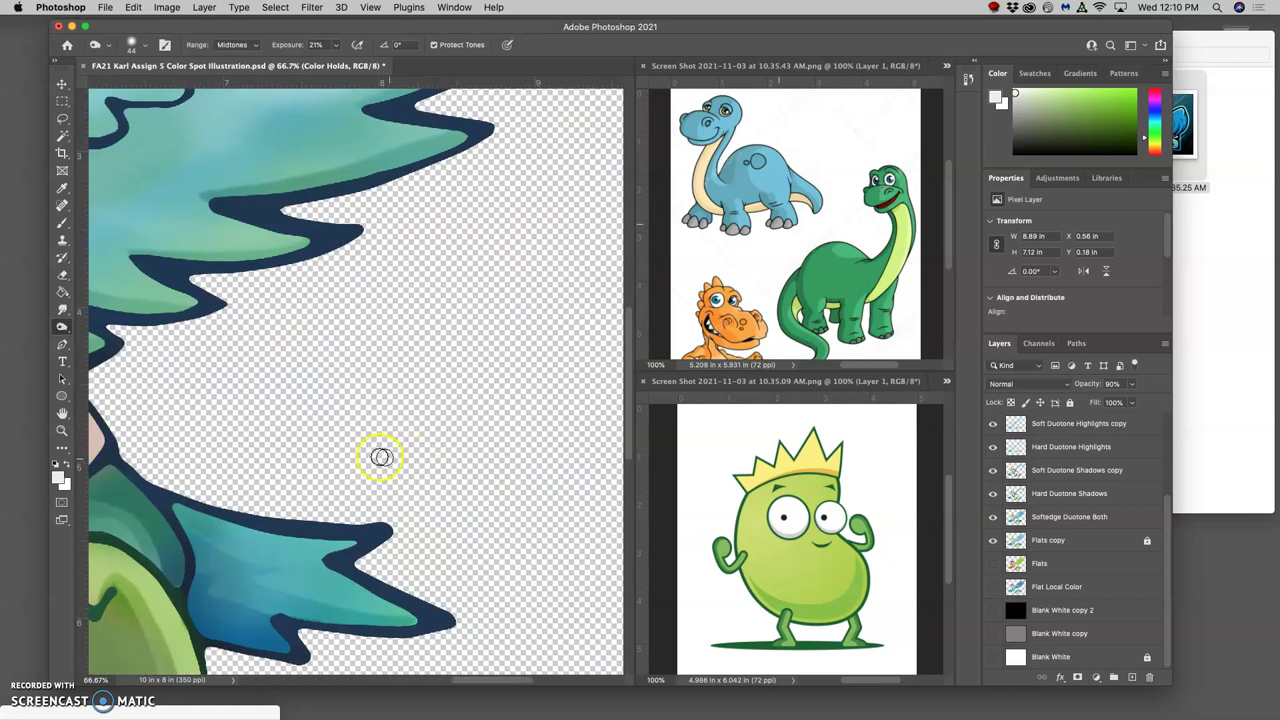
pyautogui.hscroll(-2, 381, 457)
pyautogui.scroll(10, 378, 457)
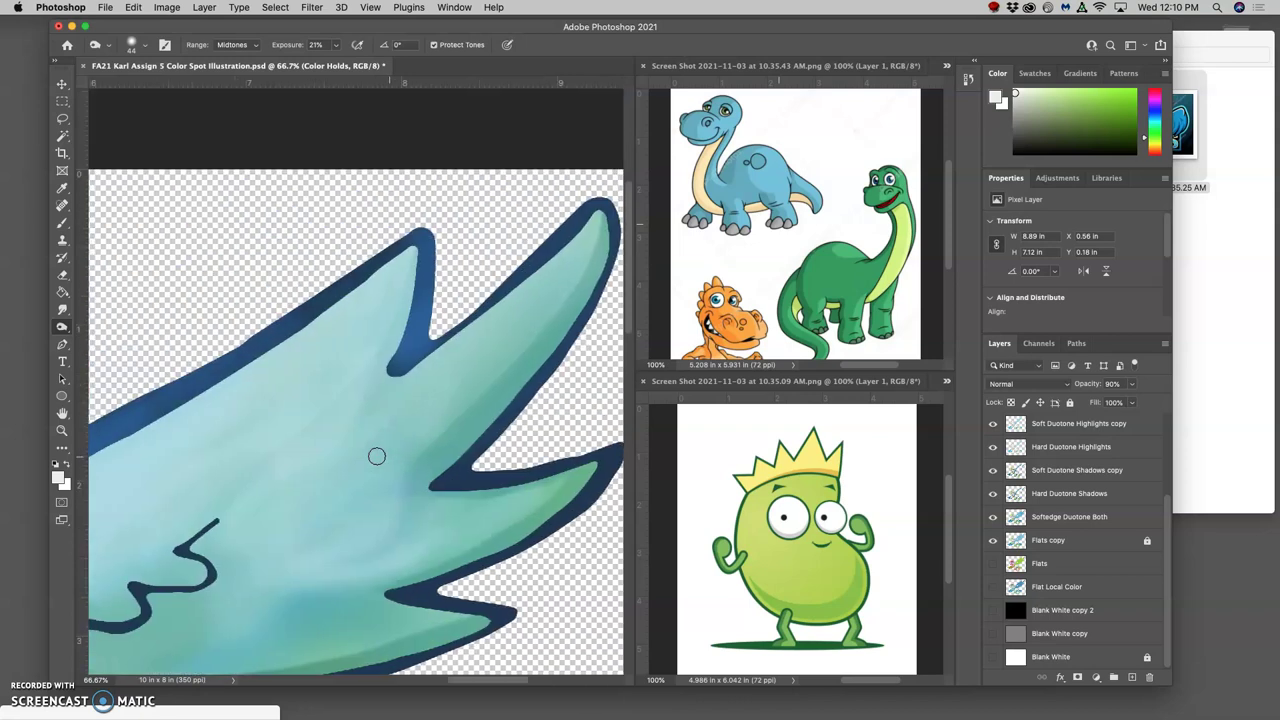
pyautogui.hscroll(-10, 376, 456)
pyautogui.scroll(-8, 373, 456)
pyautogui.click(392, 387)
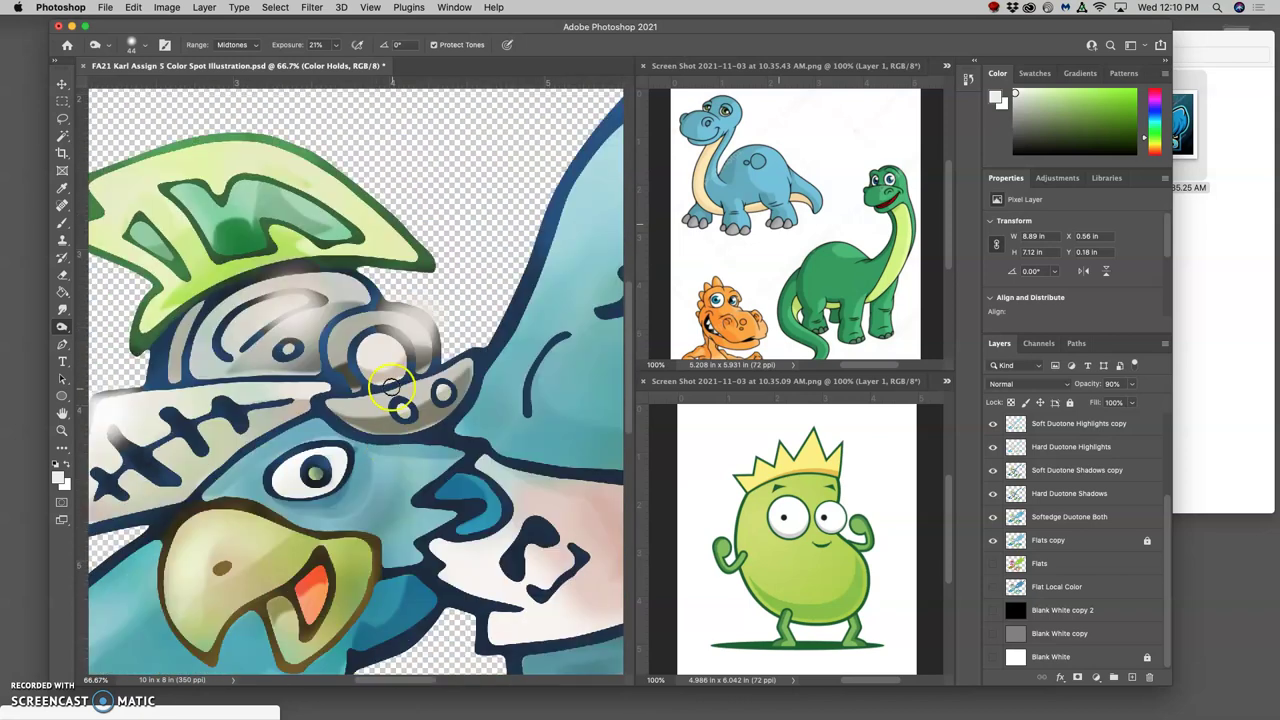
pyautogui.hscroll(-5, 427, 346)
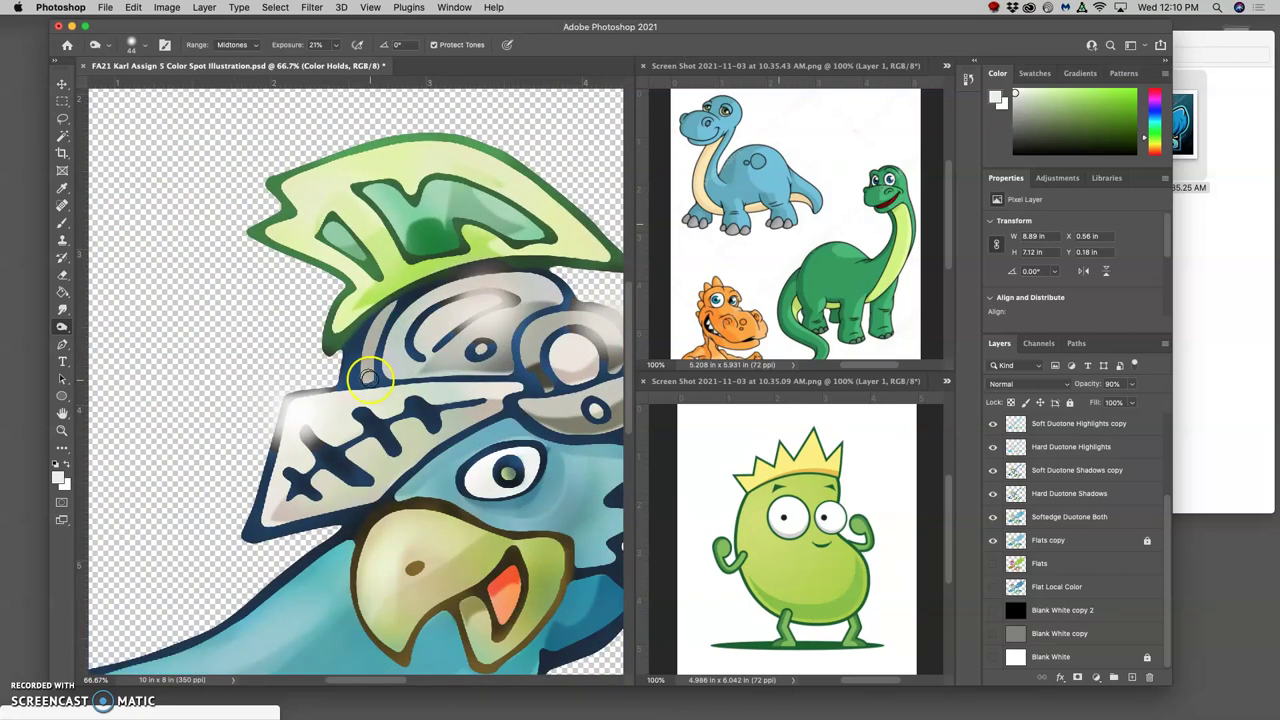
# Compare the helmet's glow with the black background layer shown and hidden, and review the whole illustration.
pyautogui.click(993, 611)
pyautogui.click(1112, 622)
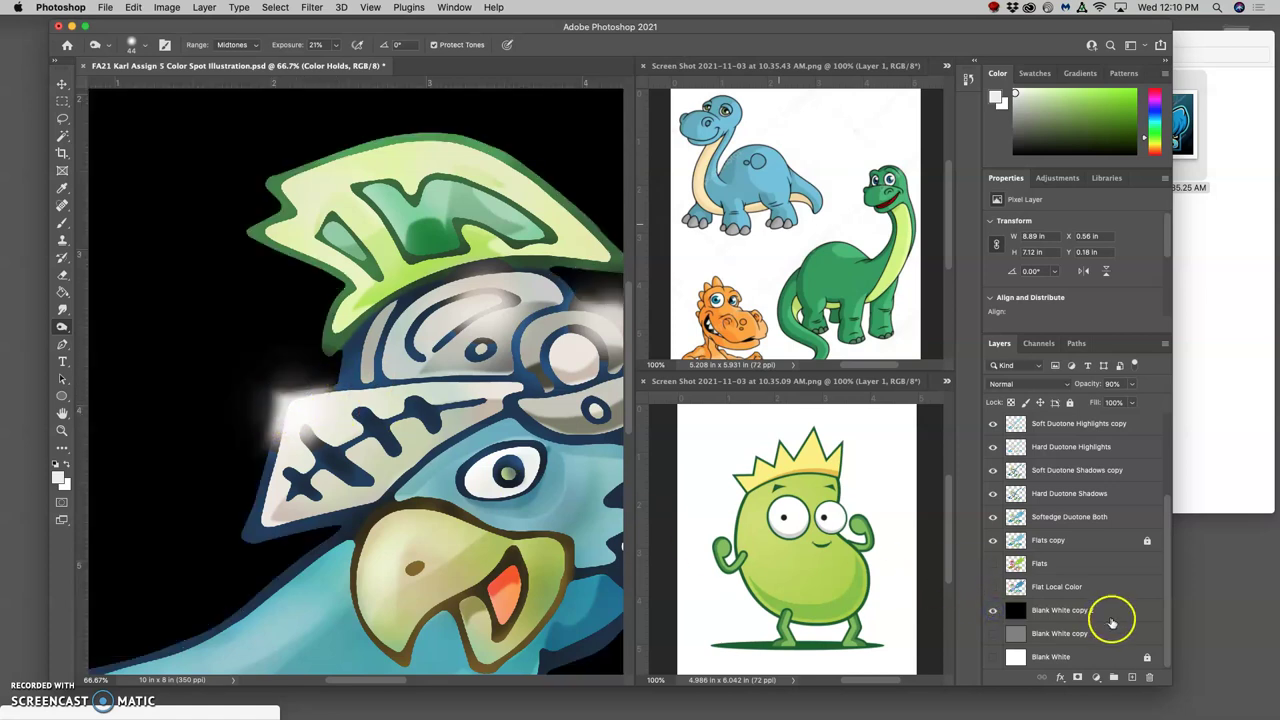
pyautogui.click(993, 610)
pyautogui.press('super+equal')
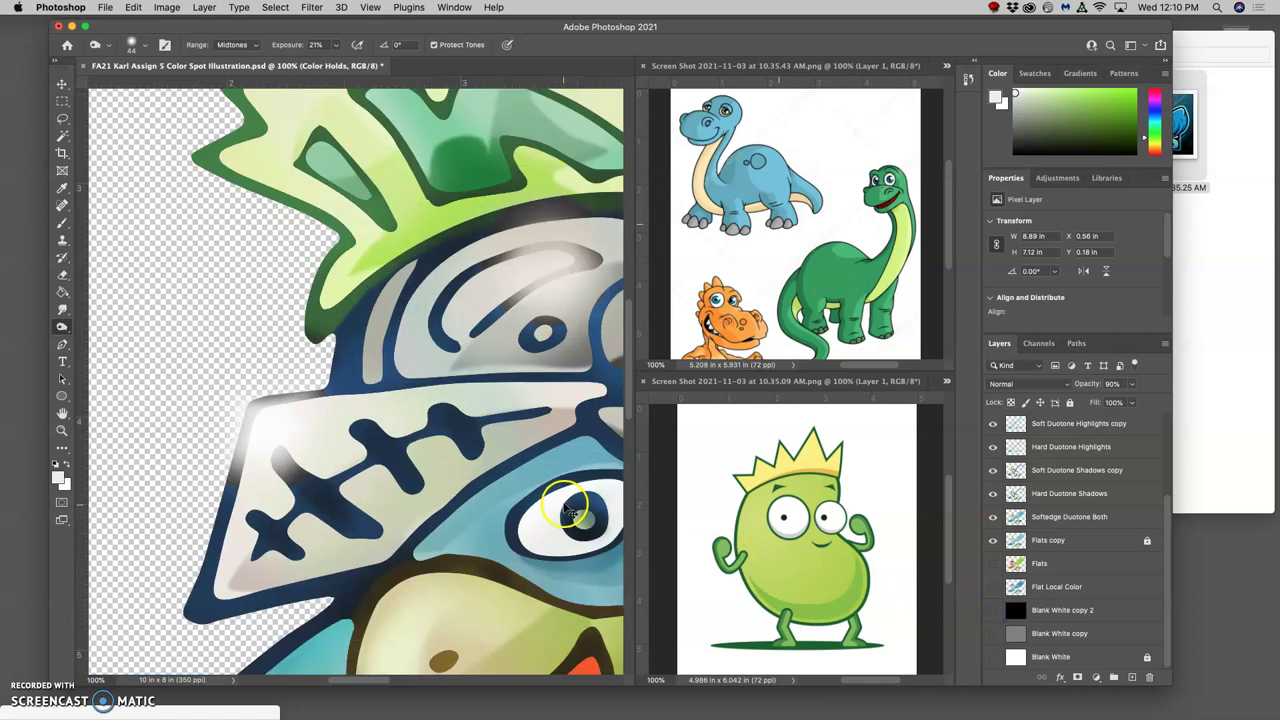
pyautogui.press('super+minus')
pyautogui.press('super+minus')
pyautogui.press('super+minus')
pyautogui.press('super+minus')
pyautogui.press('super+minus')
pyautogui.press('super+minus')
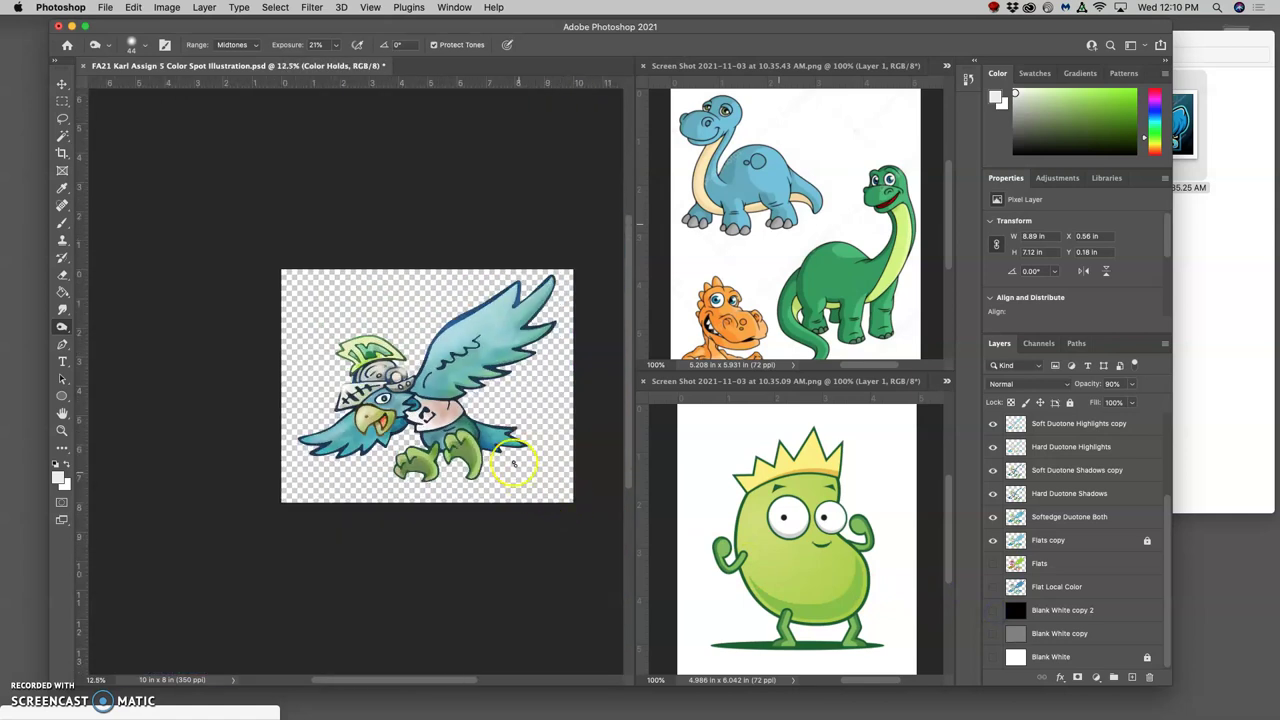
# Start saving a copy of the illustration with its transparent background.
pyautogui.click(110, 12)
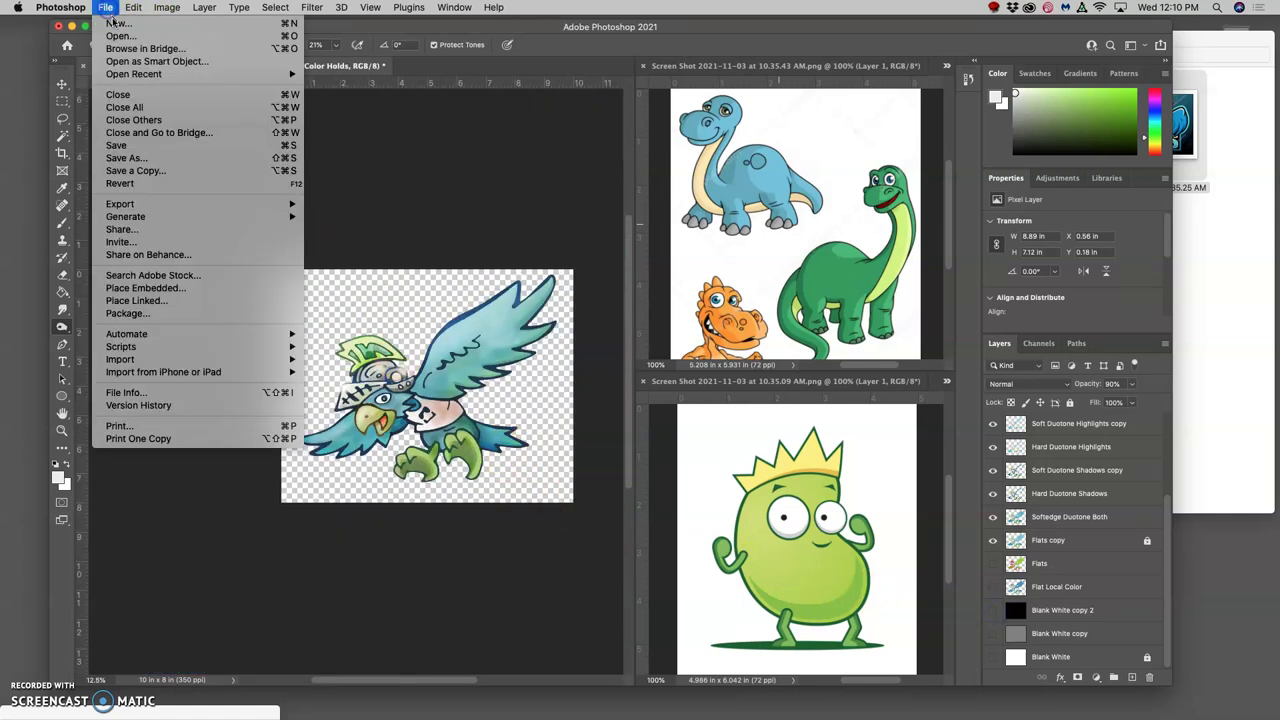
pyautogui.click(140, 172)
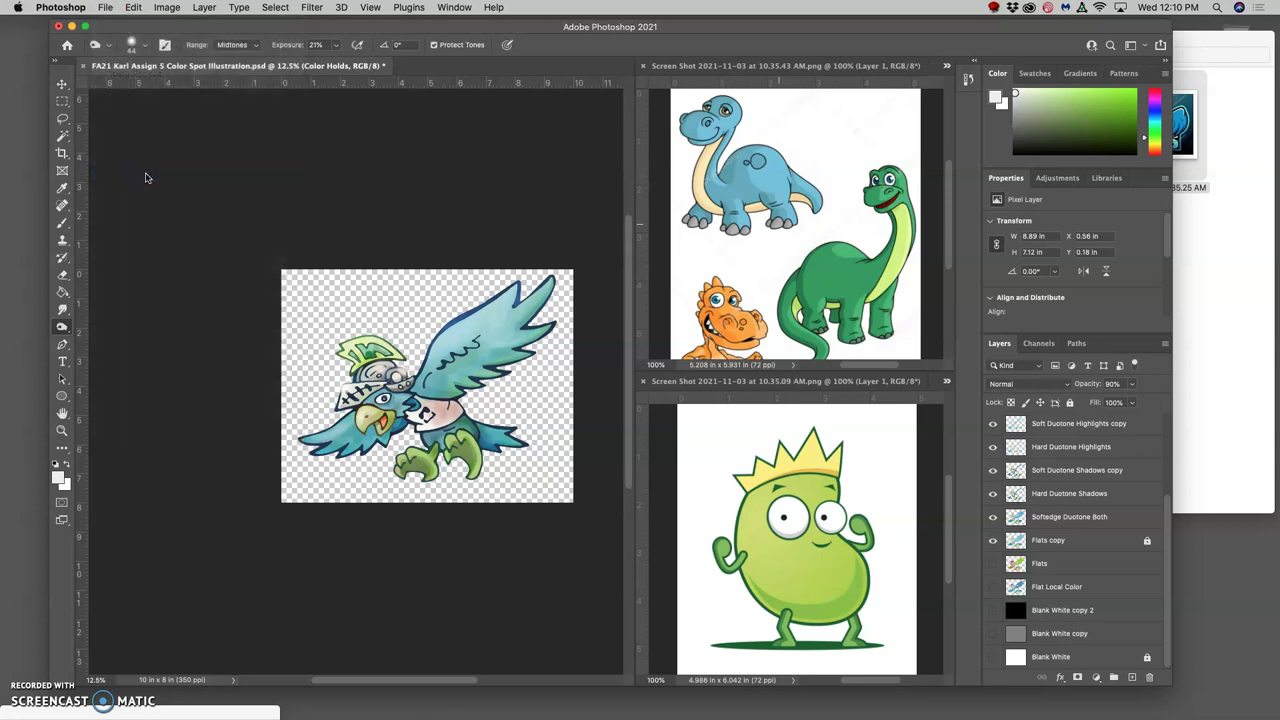